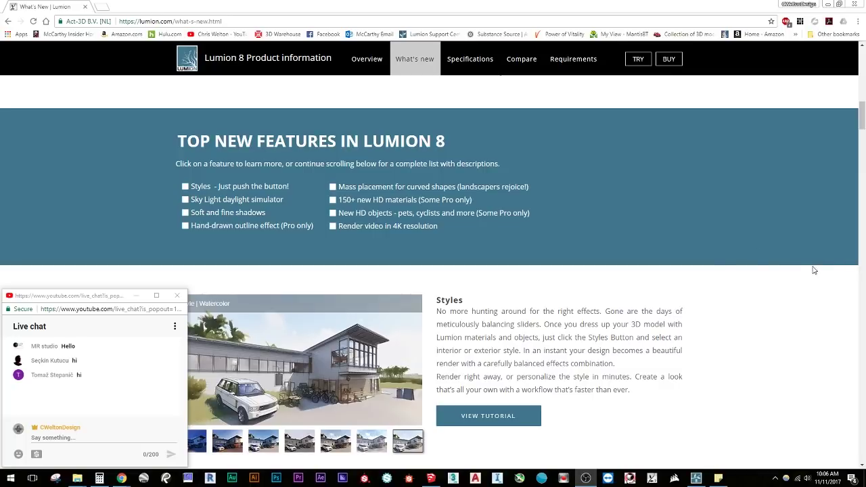
- Look through the new features listed on the Lumion 8 product page and switch to Lumion Pro
scroll(732, 233, "down", 15)
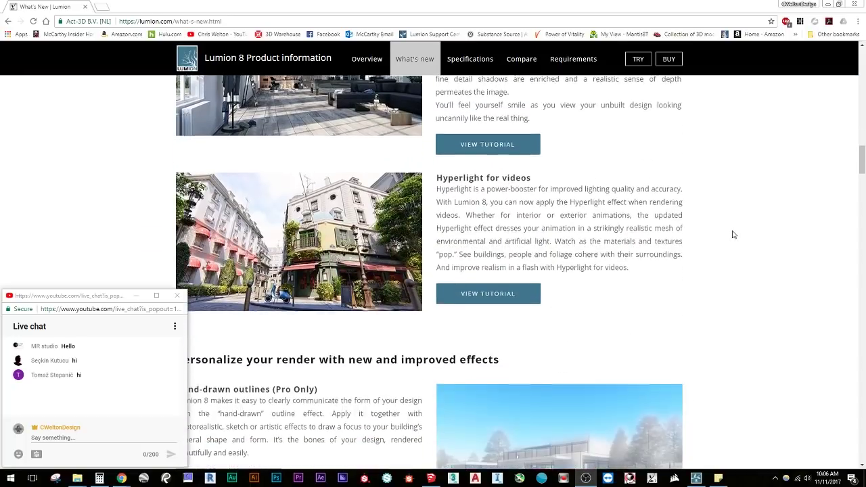
scroll(733, 236, "down", 10)
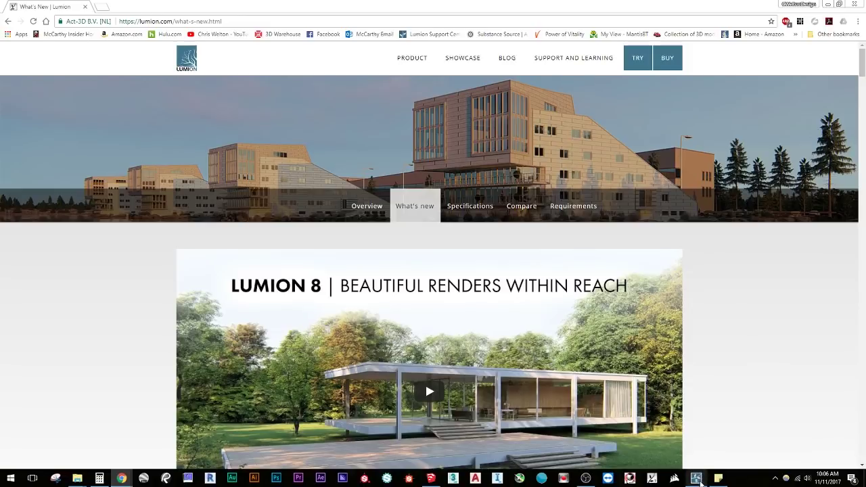
mouse_move(697, 479)
left_click(713, 417)
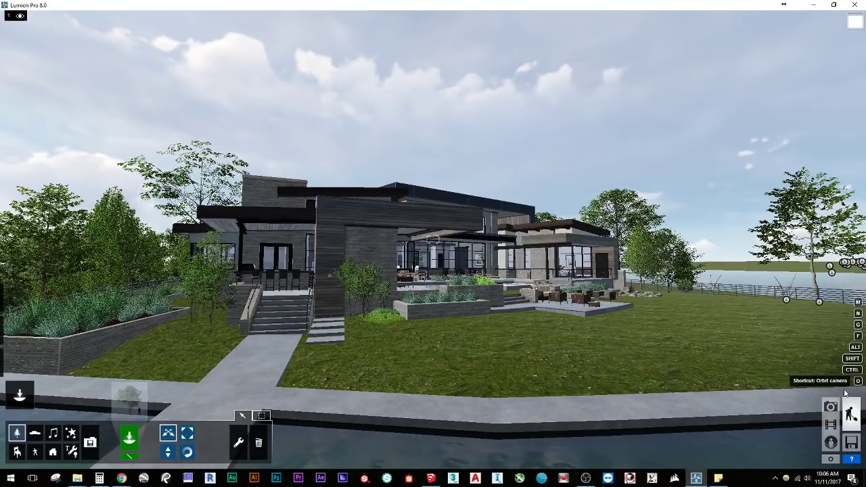
- Switch from build mode to photo mode and leave the render options for the photo view
mouse_move(830, 419)
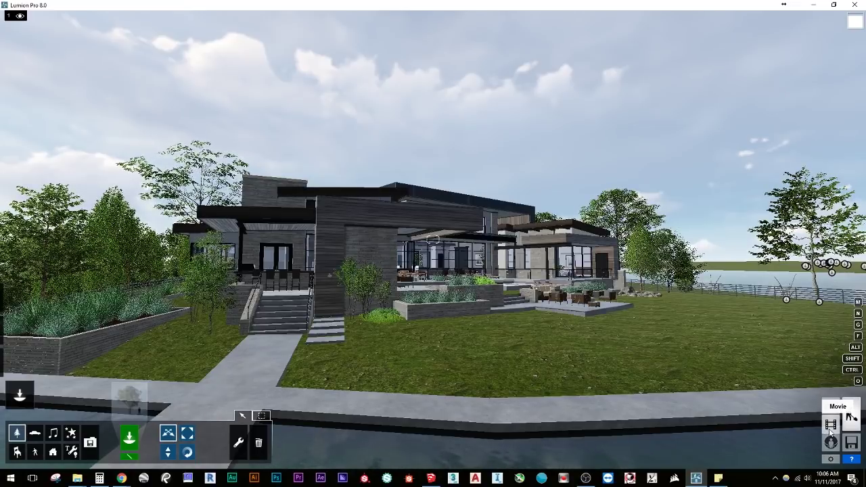
left_click(830, 422)
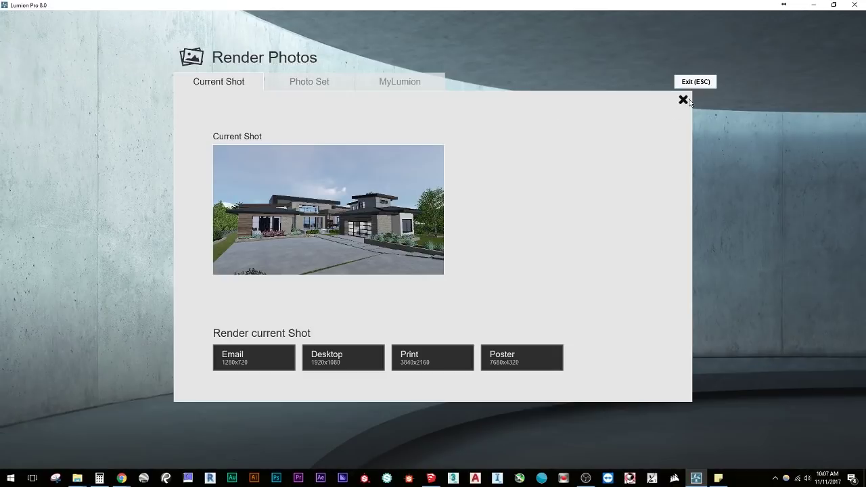
left_click(681, 97)
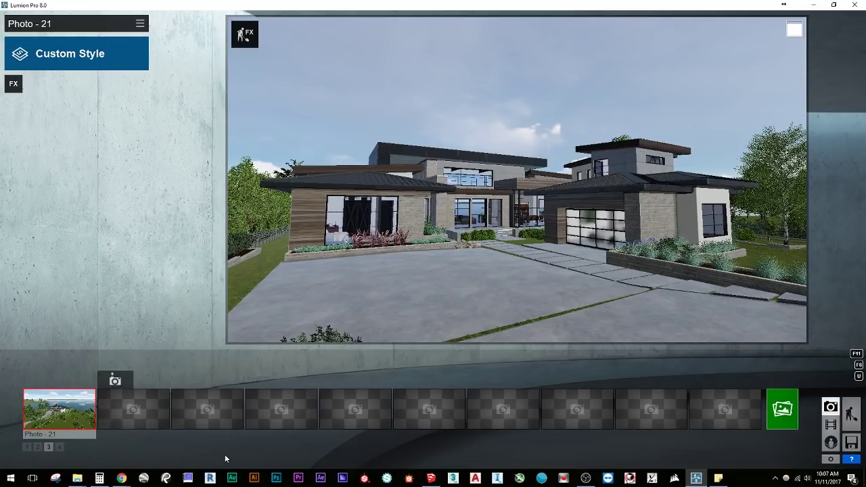
- Review the render options for the current shot and for the photo set, and close them
left_click(786, 415)
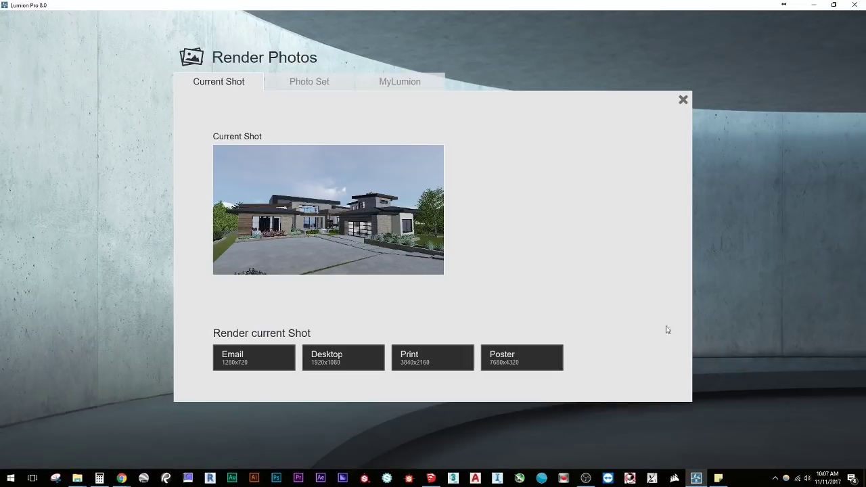
left_click(301, 87)
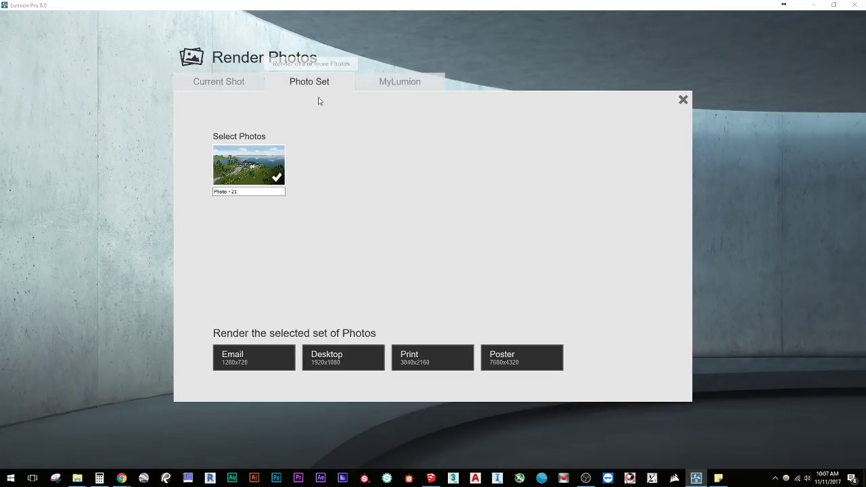
left_click(218, 82)
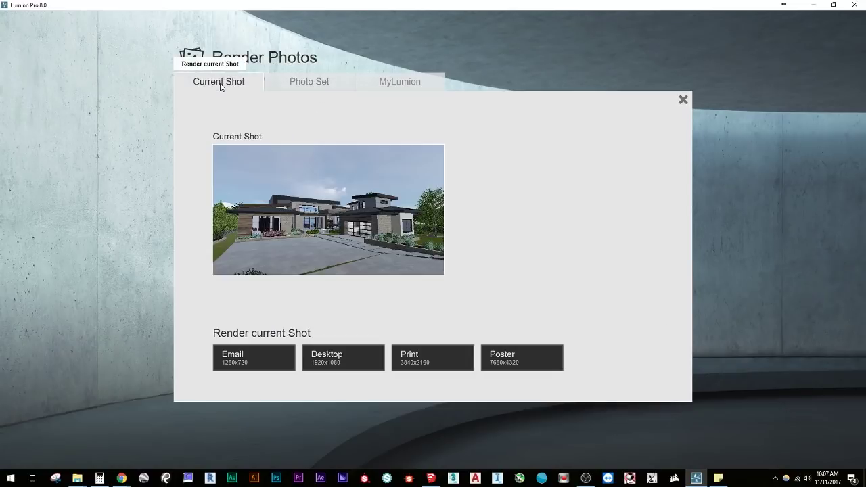
left_click(683, 100)
- Store the current camera view in the empty slot after Photo - 21 and open the photo set render options
left_click(115, 380)
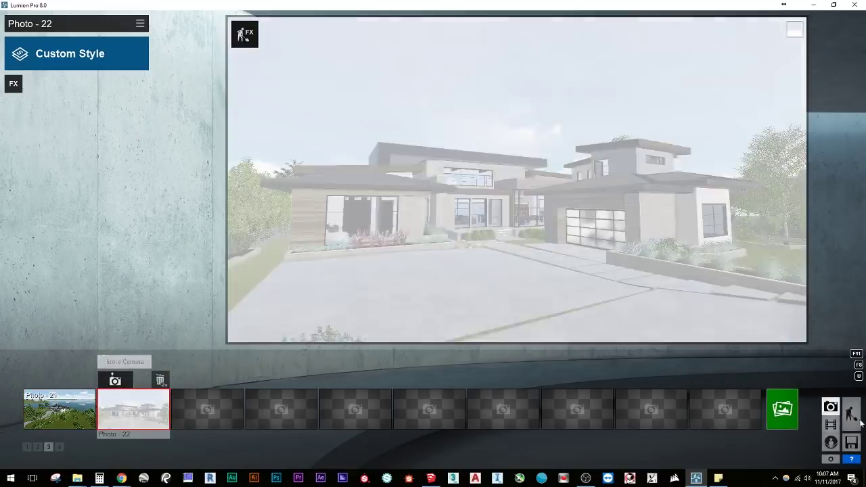
left_click(783, 414)
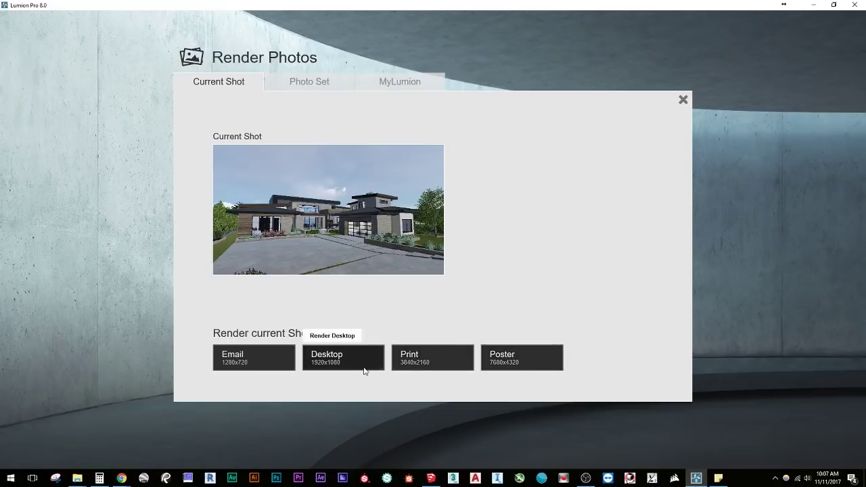
left_click(319, 83)
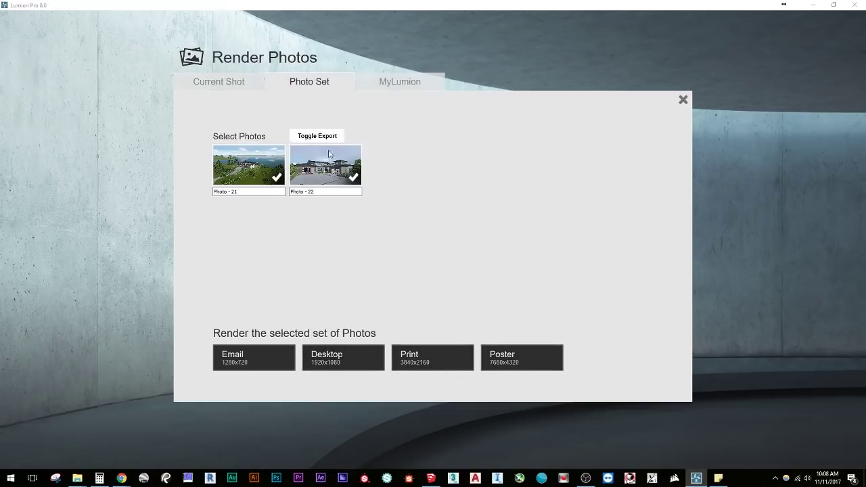
- Exclude both photos from the export set, include them again, and close the render options
left_click(283, 180)
left_click(302, 177)
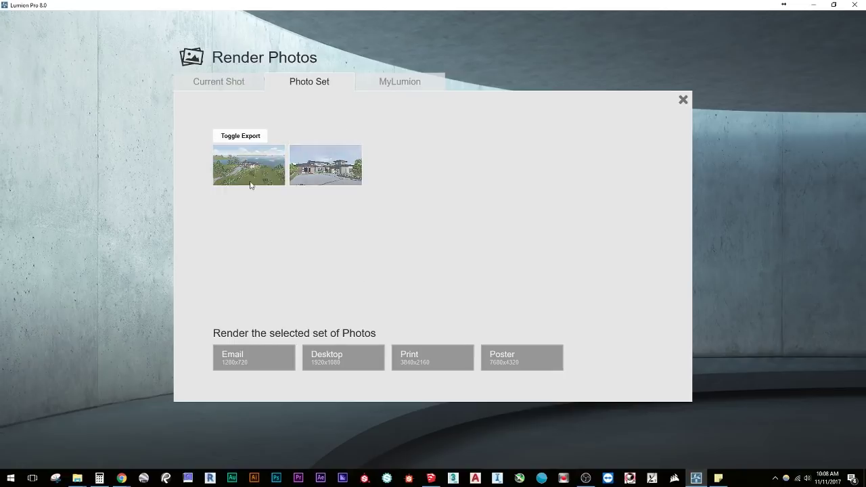
left_click(255, 179)
left_click(317, 167)
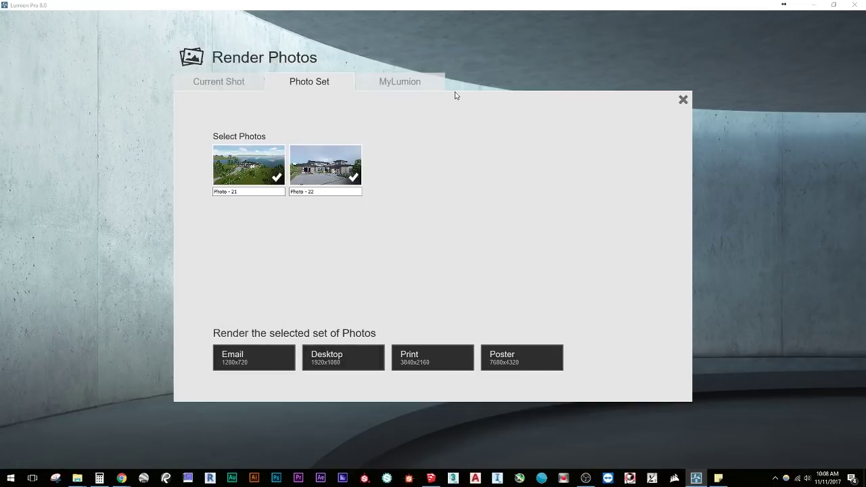
left_click(426, 82)
left_click(683, 99)
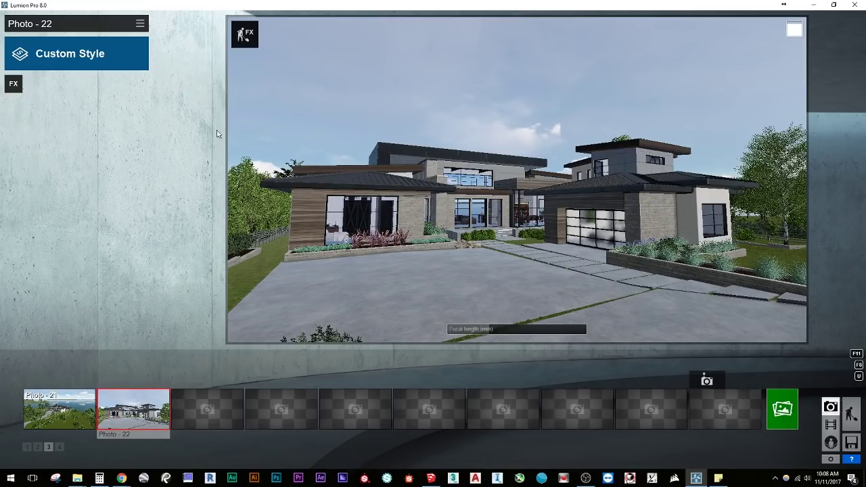
- Add the Shadow and Hyperlight effects to Photo - 22 and return to its effects list
left_click(13, 83)
left_click(422, 146)
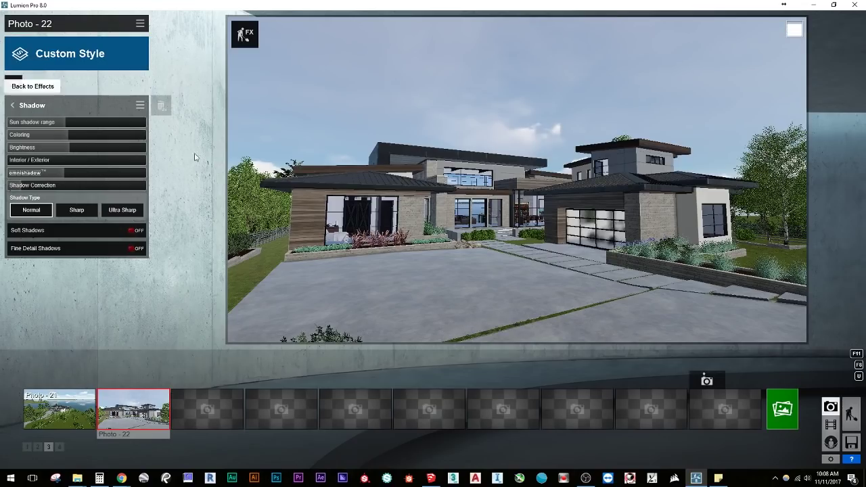
left_click(12, 84)
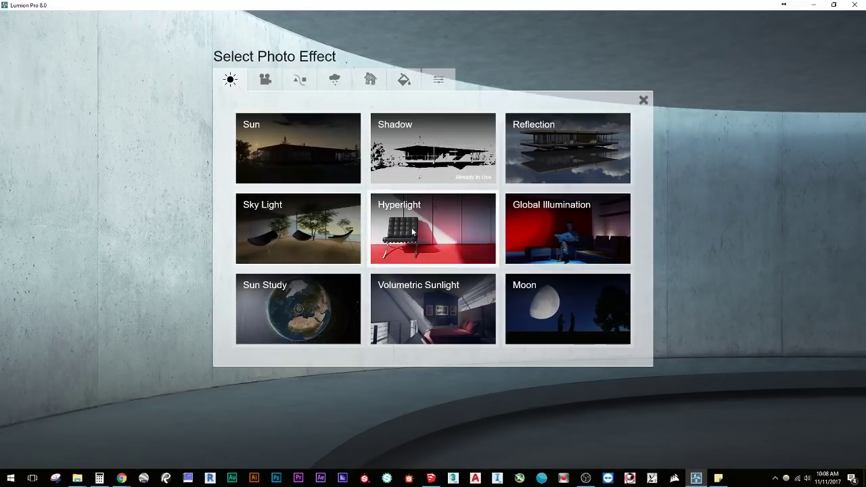
left_click(381, 230)
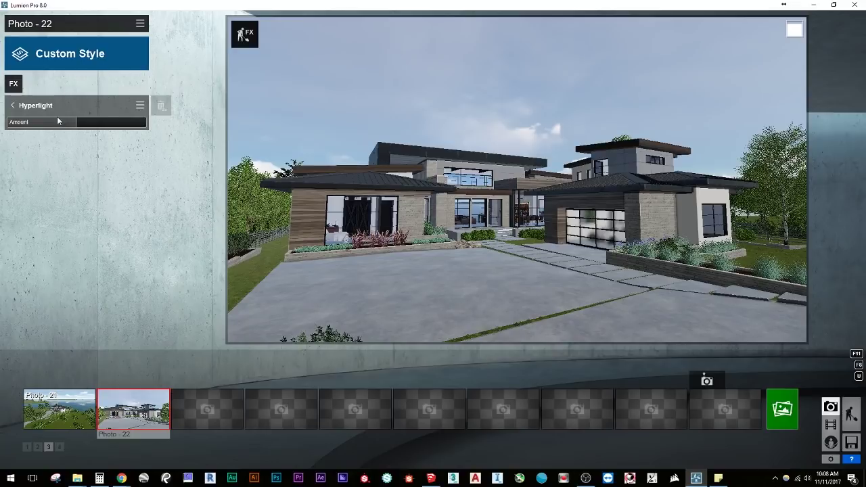
left_click(22, 108)
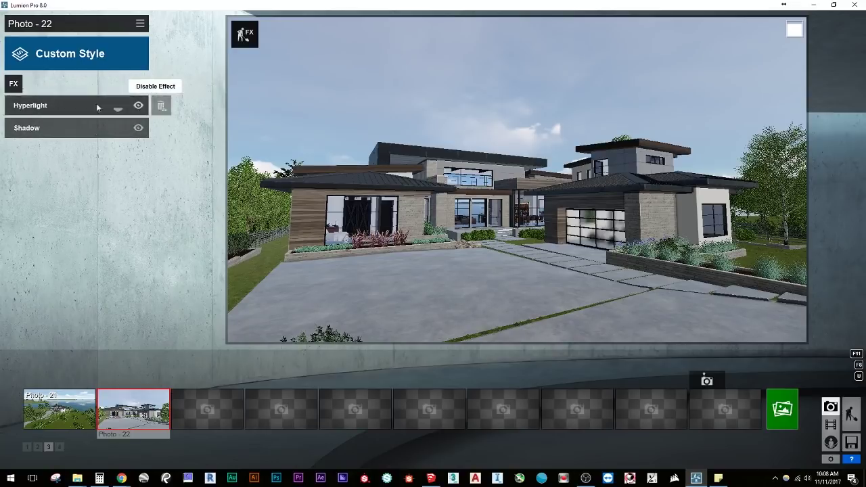
- Apply the Realistic style to Photo - 22 and check the intensity setting of its Sharpen effect
left_click(102, 68)
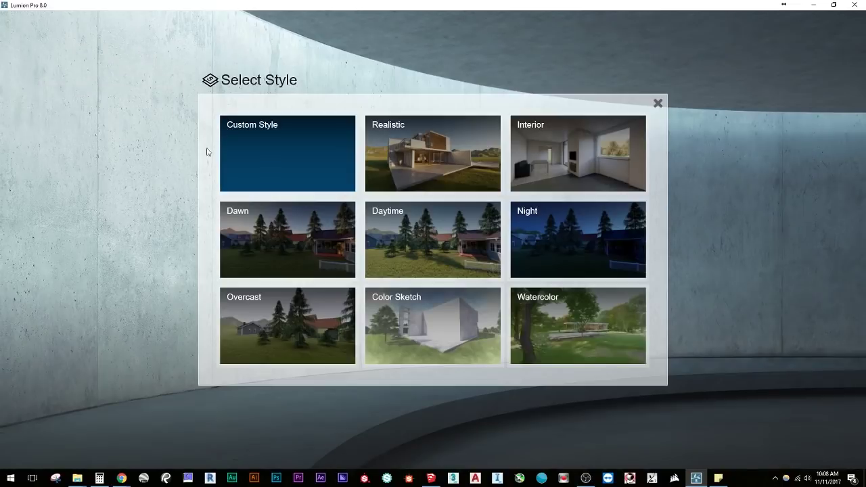
left_click(270, 147)
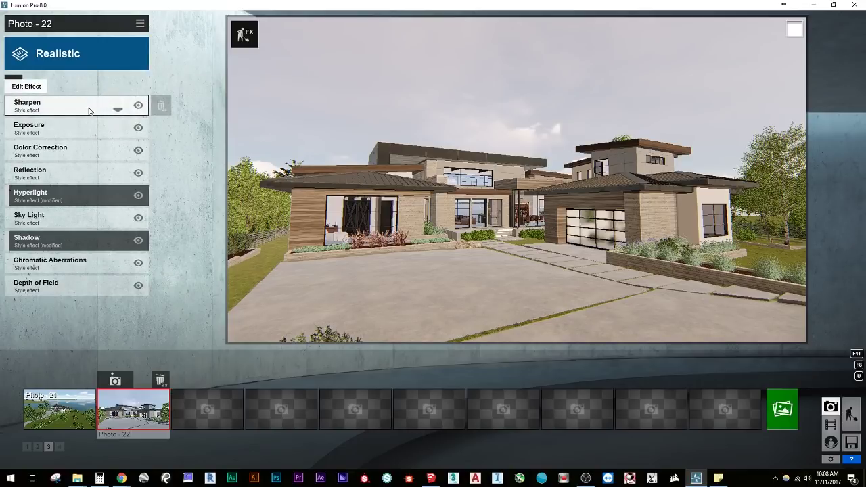
left_click(54, 112)
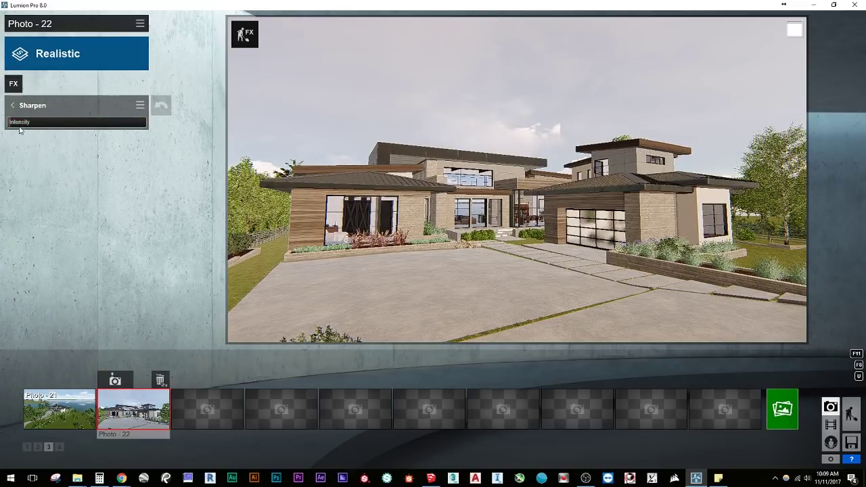
left_click(12, 105)
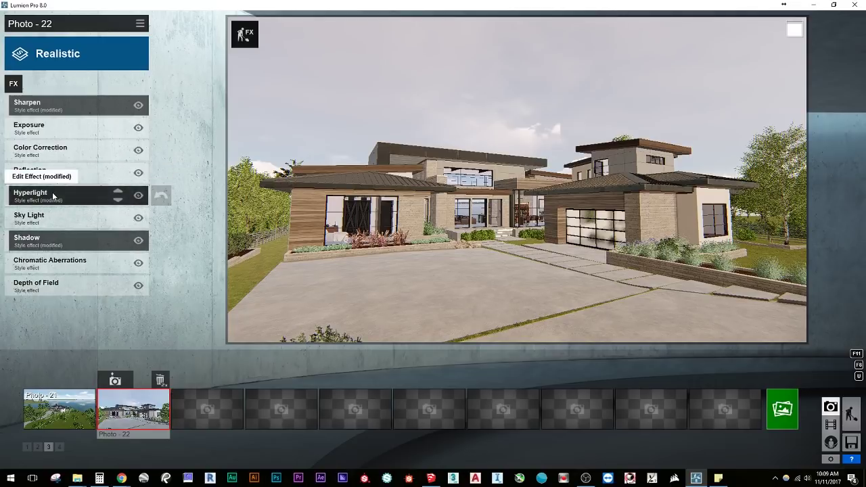
- Toggle Soft Shadows on and back off in the Shadow effect and lower its brightness to 0.0
left_click(76, 242)
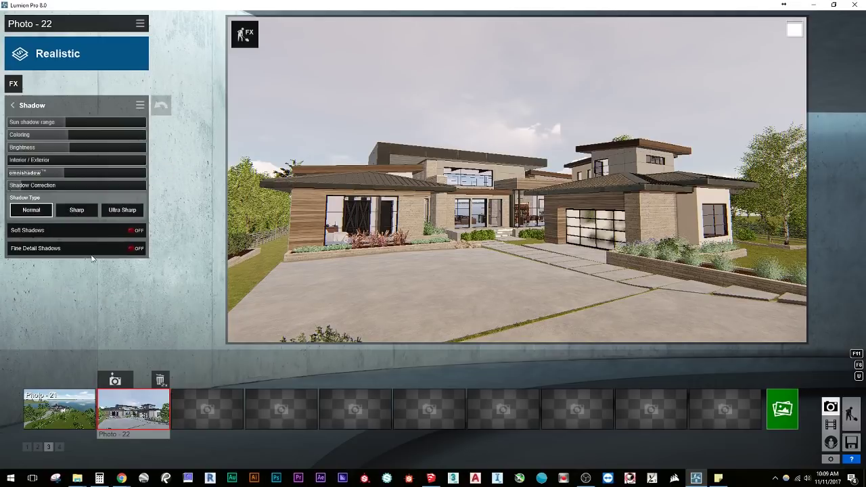
left_click(135, 231)
left_click(135, 231)
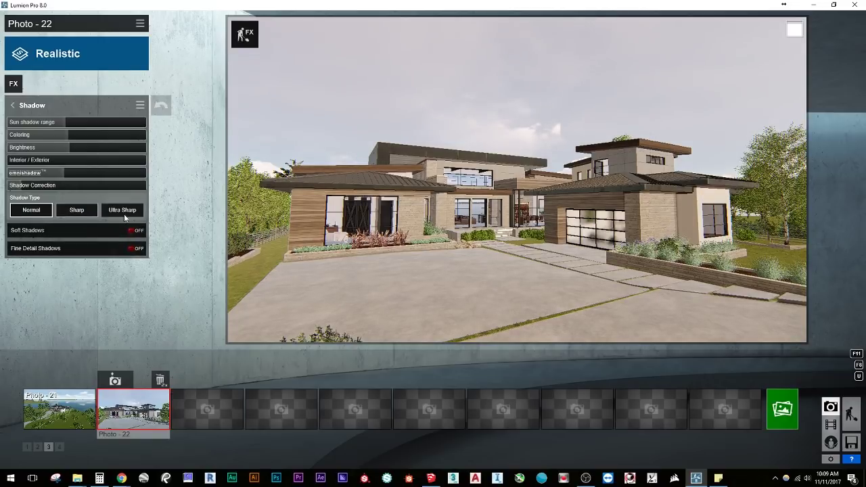
left_click_drag(70, 147, 19, 160)
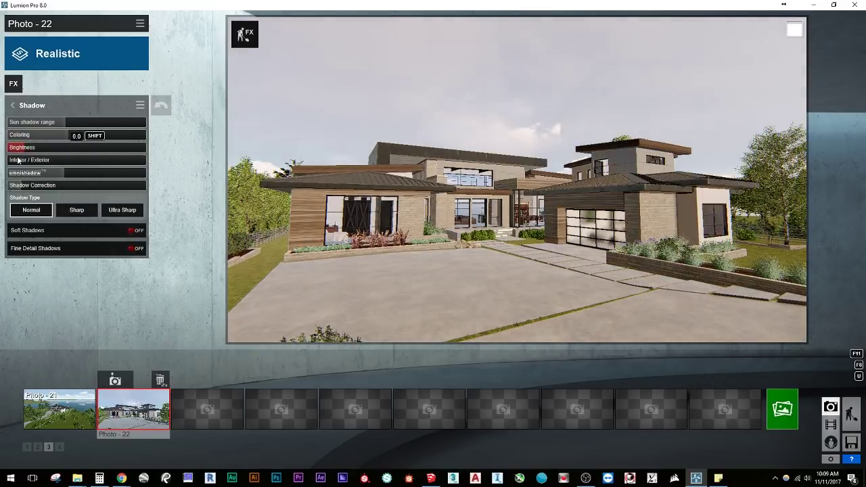
left_click(12, 105)
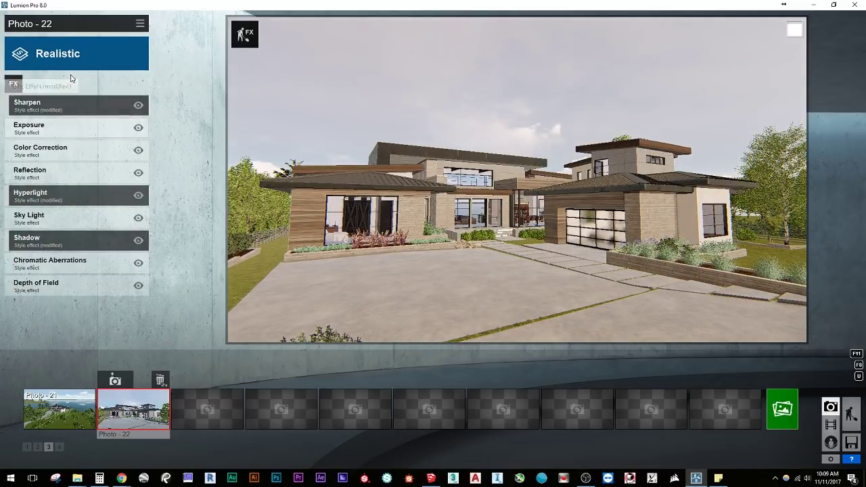
- Try the Interior, Dawn and Color Sketch styles in turn on Photo - 22
left_click(73, 61)
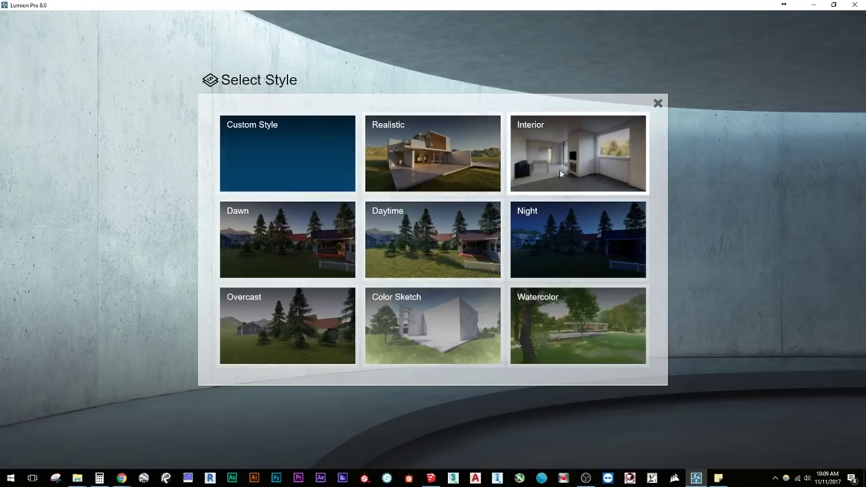
left_click(595, 145)
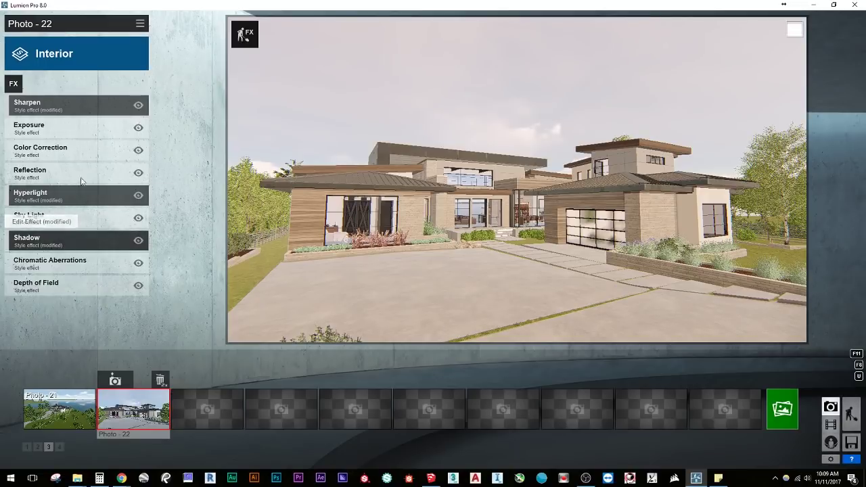
left_click(86, 46)
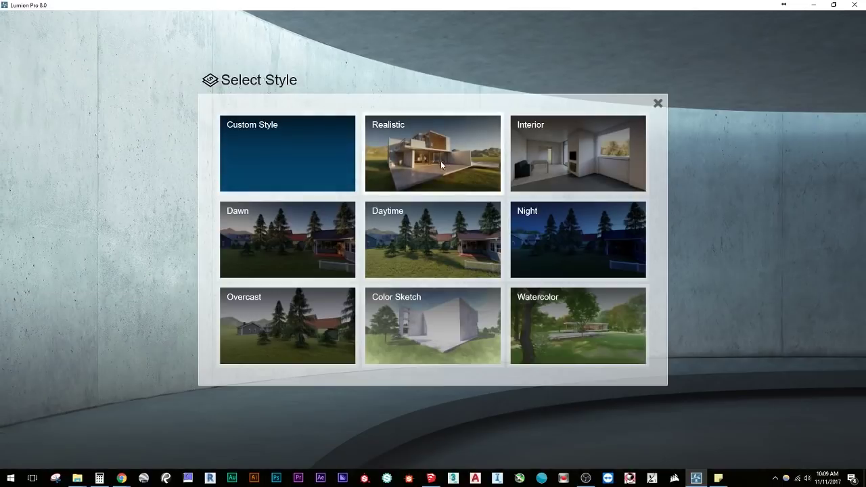
left_click(289, 236)
left_click(49, 61)
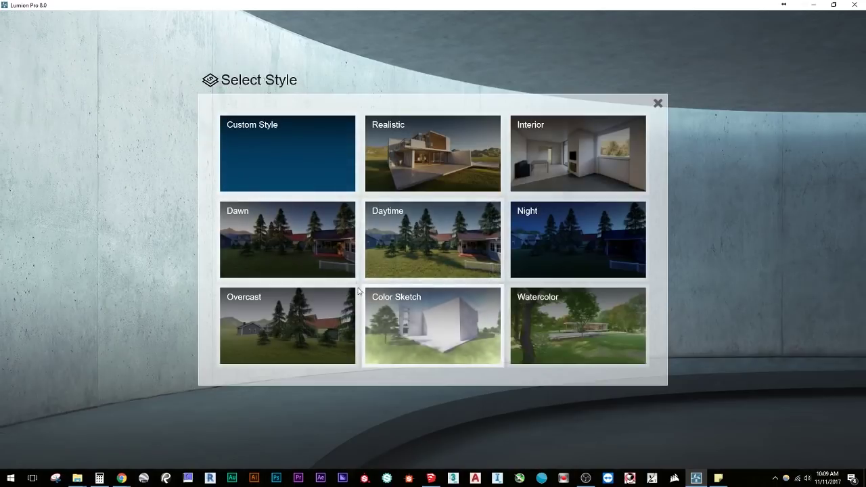
left_click(444, 320)
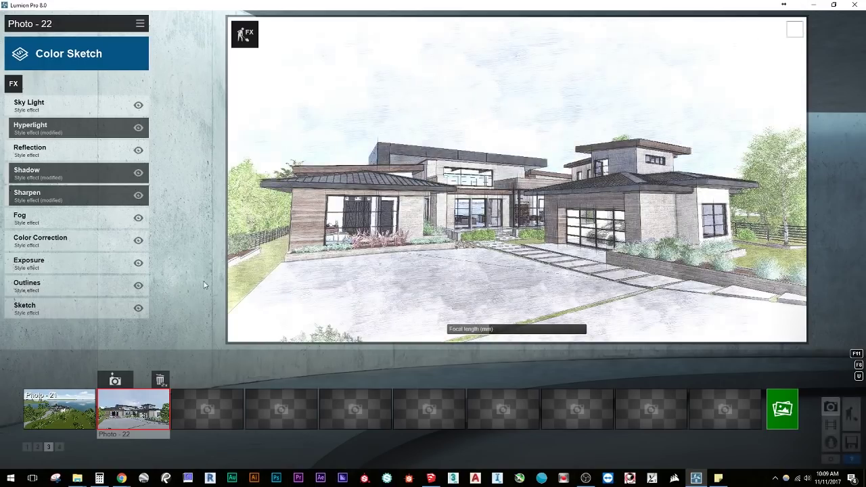
- Apply the Night style to Photo - 22 and switch to Photo - 21
left_click(74, 59)
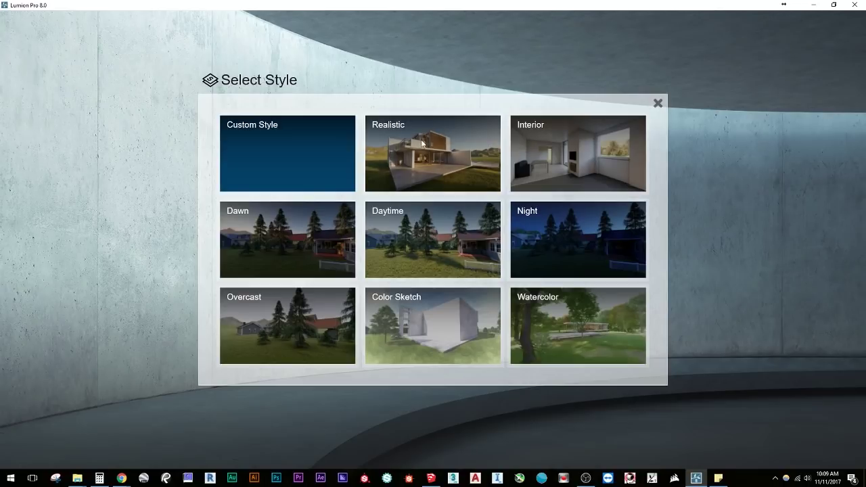
left_click(562, 247)
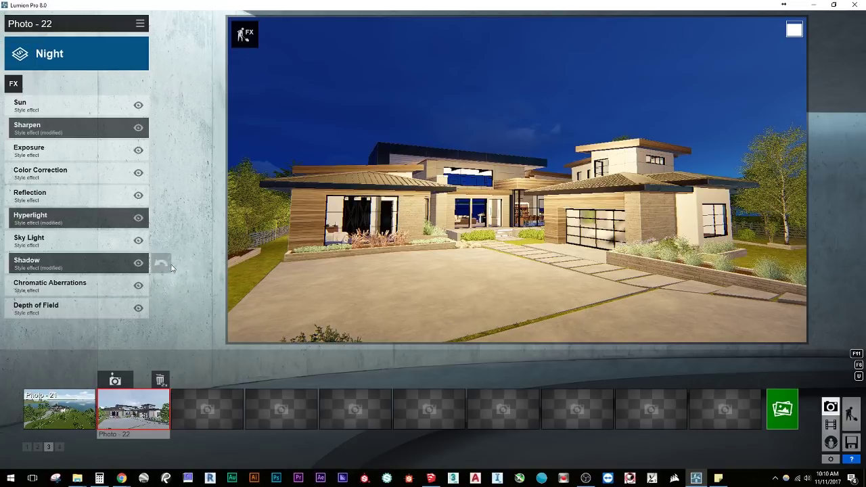
left_click(87, 420)
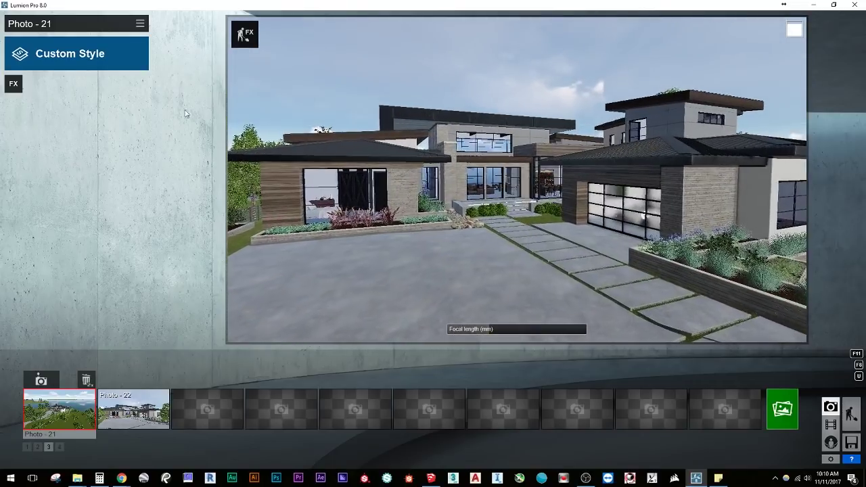
- Add a Shadow effect to Photo - 21 and move the camera closer to the house entrance and garage
left_click(13, 84)
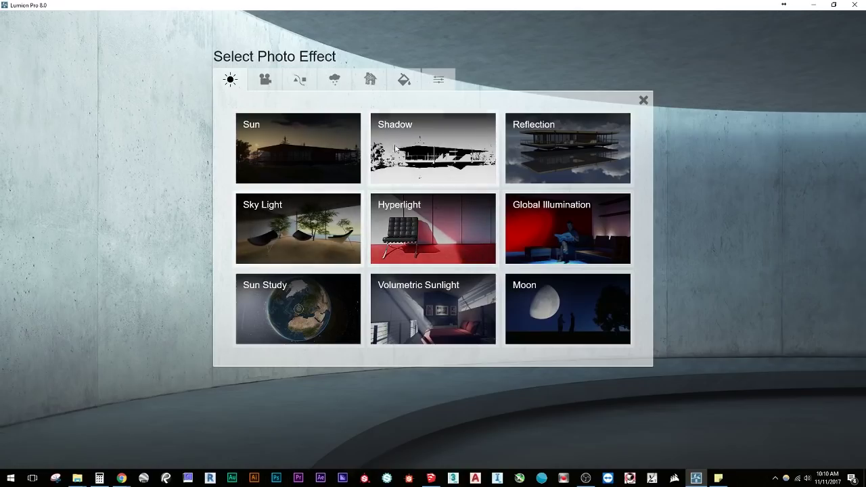
left_click(423, 142)
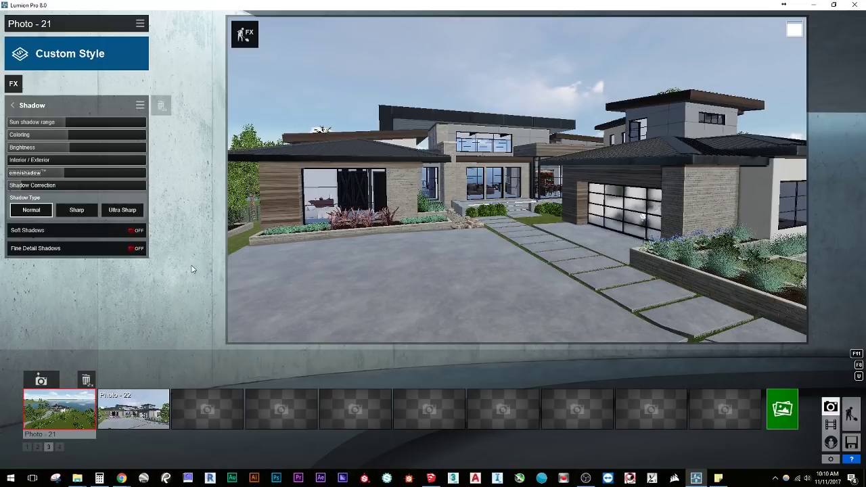
mouse_move(238, 221)
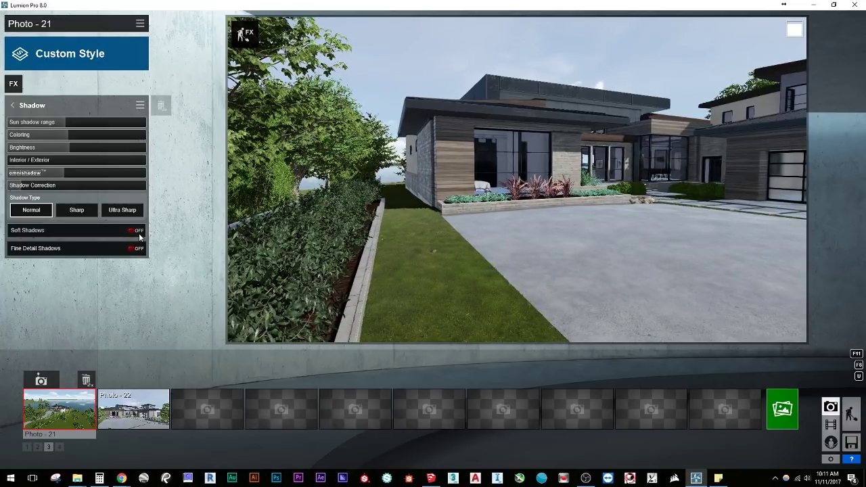
key("w")
right_click_drag(379, 216, 541, 217)
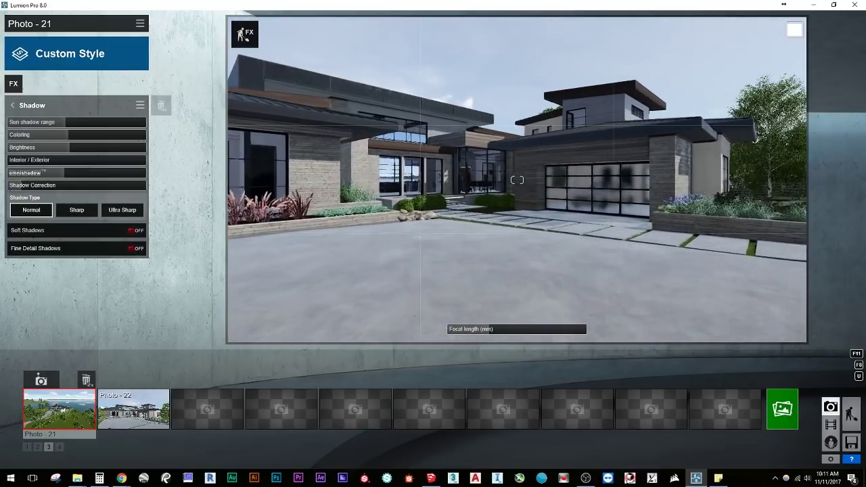
- Add a Sun effect and adjust the sun's height and heading to cast a shadow across the driveway
left_click(13, 106)
left_click(13, 84)
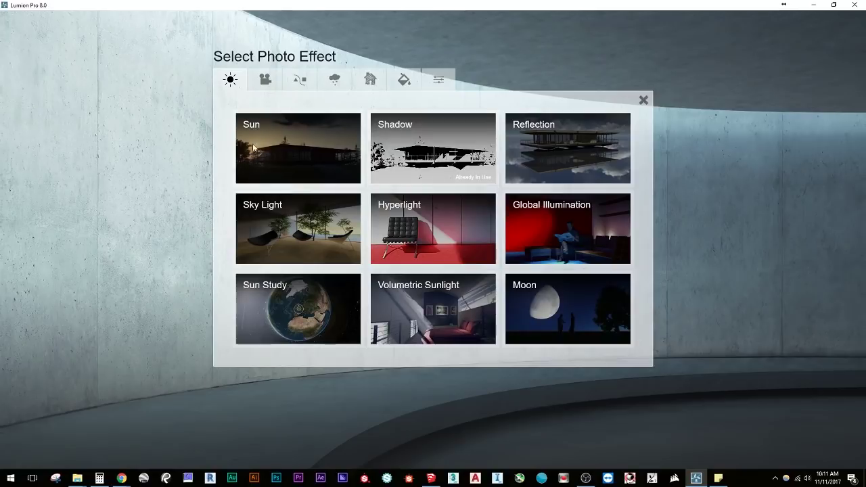
left_click(253, 148)
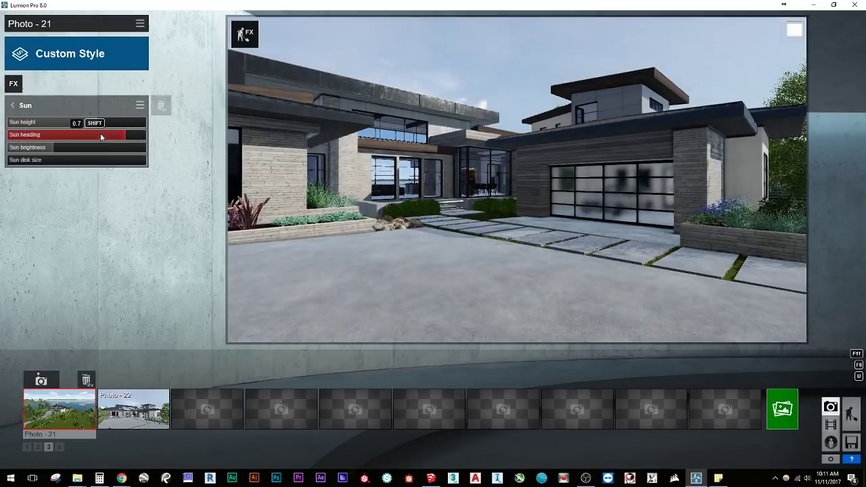
left_click_drag(101, 134, 94, 155)
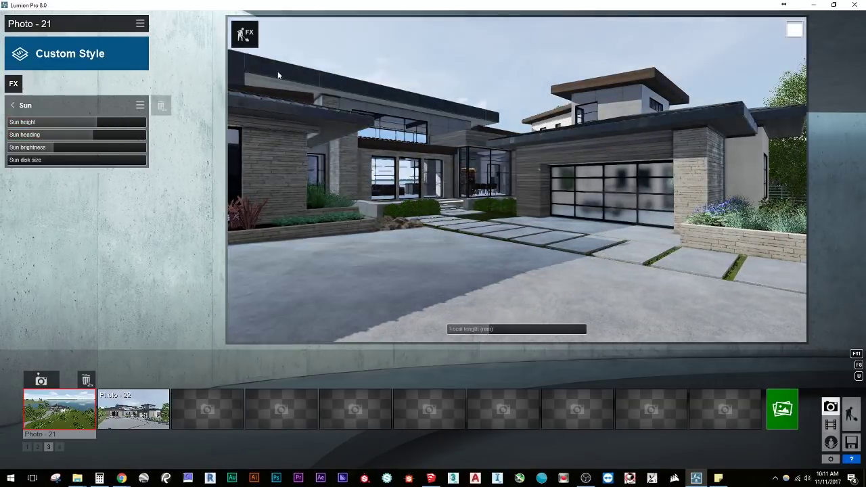
- Return to the Shadow effect of Photo - 21 and turn on Soft Shadows
left_click(11, 105)
left_click(72, 119)
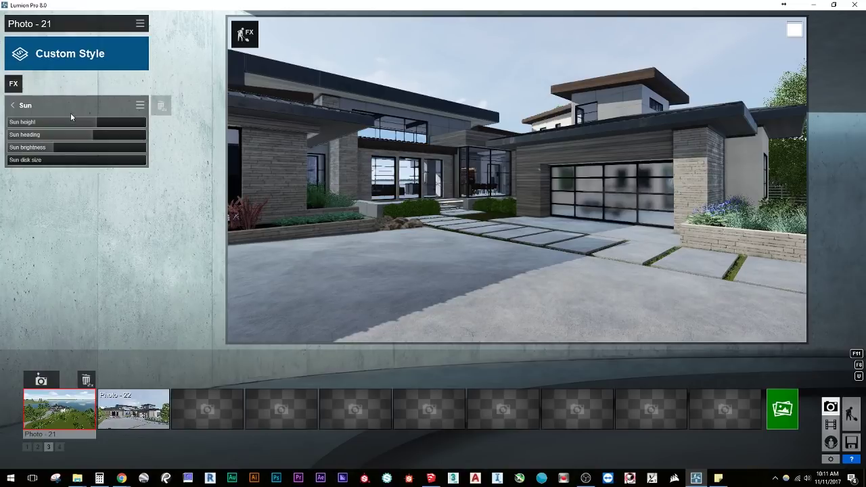
left_click(70, 112)
left_click(52, 126)
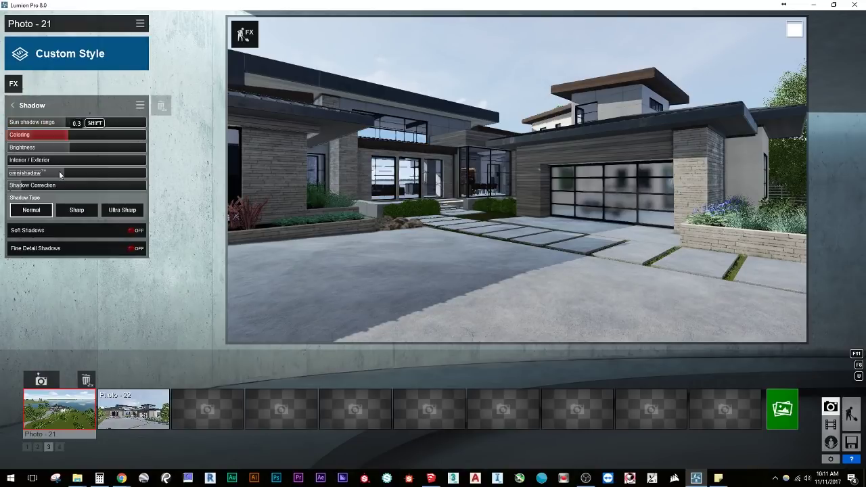
left_click(132, 230)
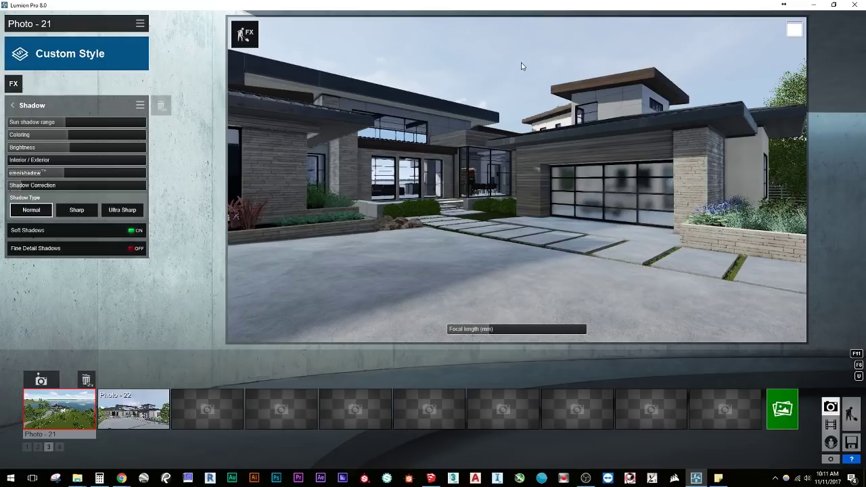
- Compare Ultra Sharp shadows with Normal soft shadows on the driveway, ending on Normal with Soft Shadows on
left_click(132, 230)
left_click(130, 212)
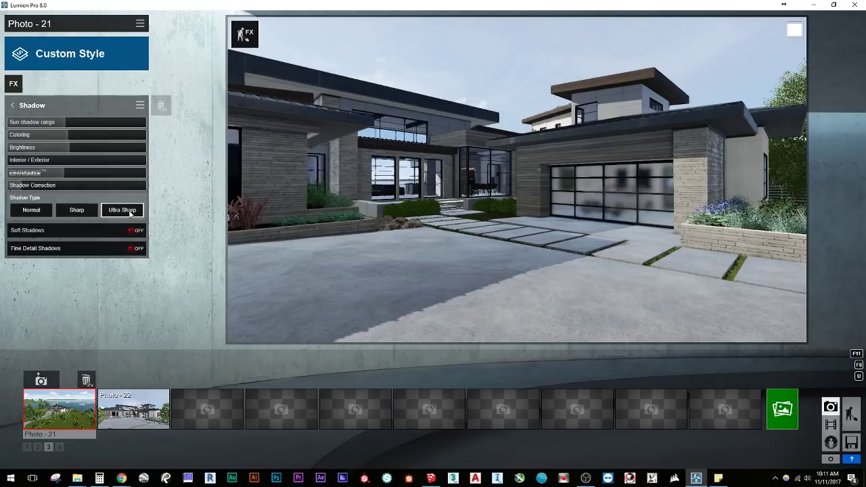
key("a")
key("w")
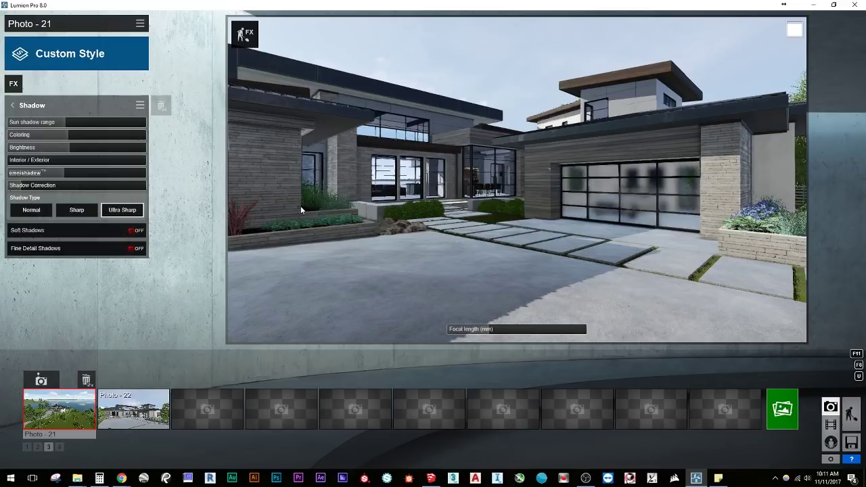
left_click(31, 210)
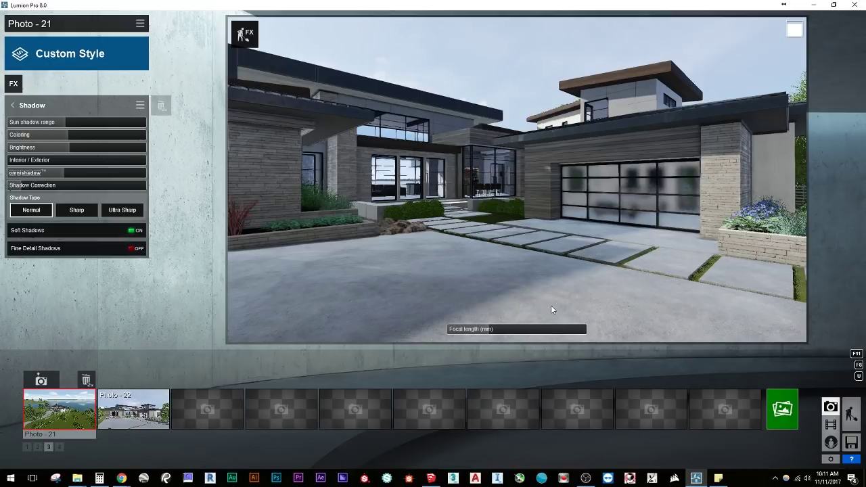
left_click(141, 231)
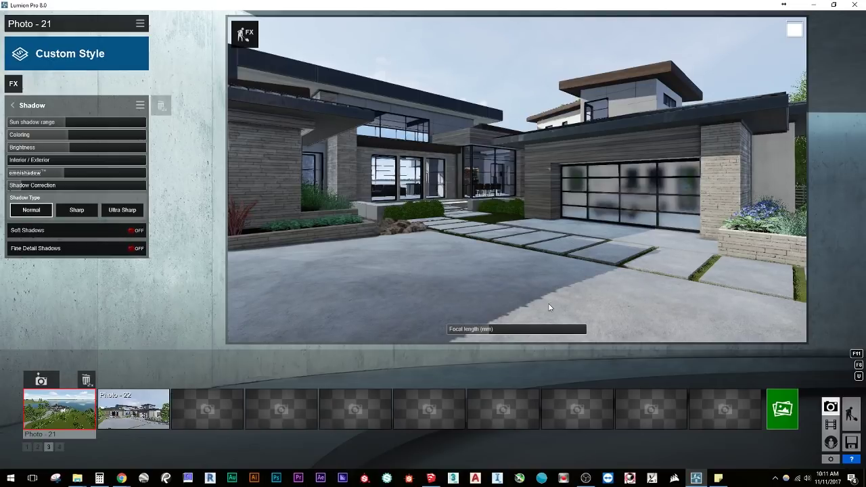
left_click(125, 211)
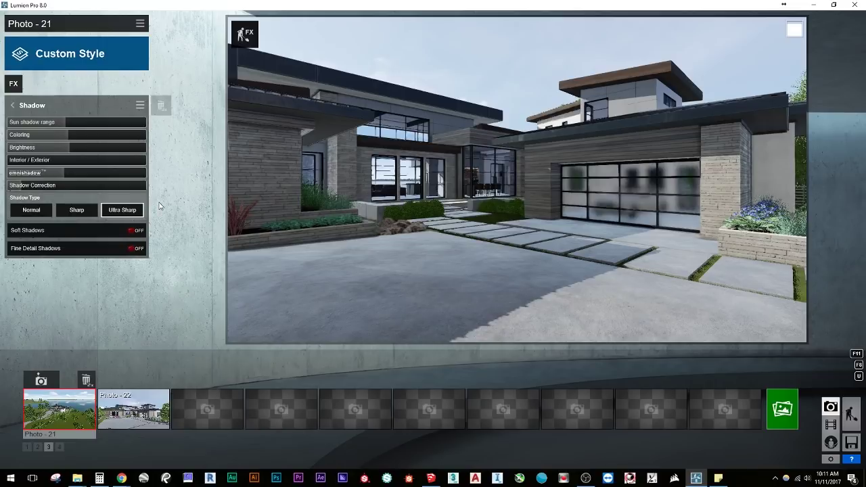
left_click(34, 210)
key("s")
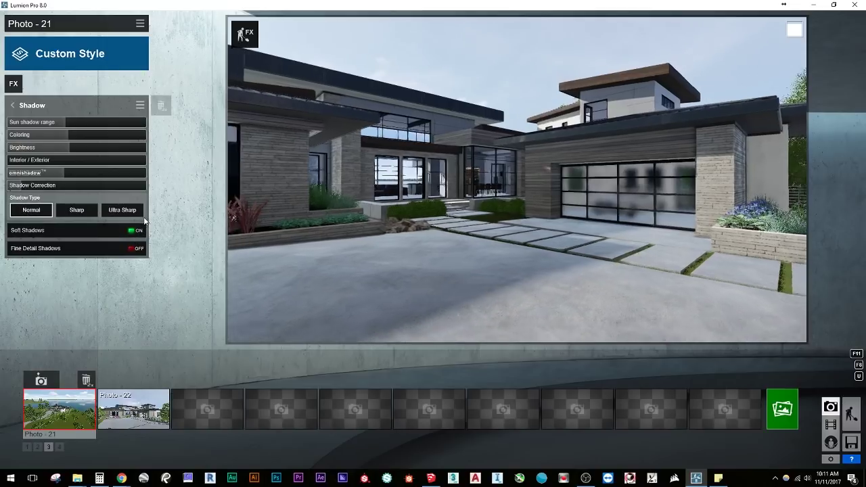
- Turn off Soft Shadows and turn on Fine Detail Shadows to examine the driveway and the lawn beside the hedge
key("a")
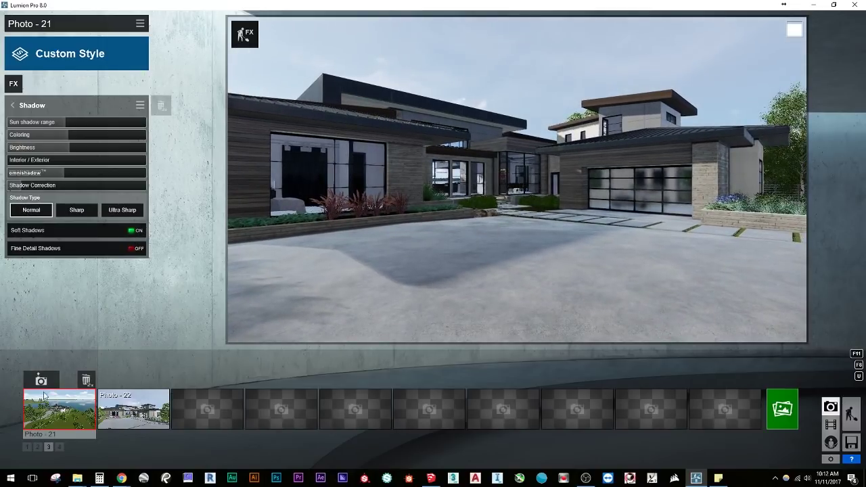
right_click_drag(512, 269, 478, 261)
key("w")
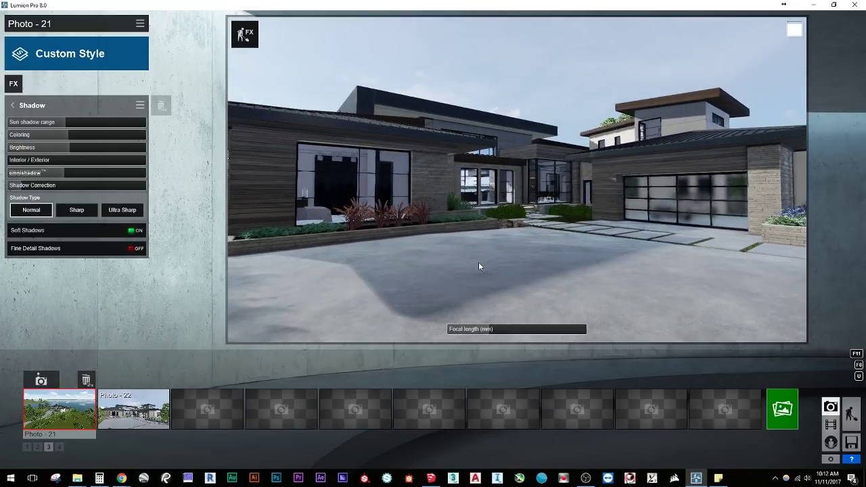
left_click(136, 231)
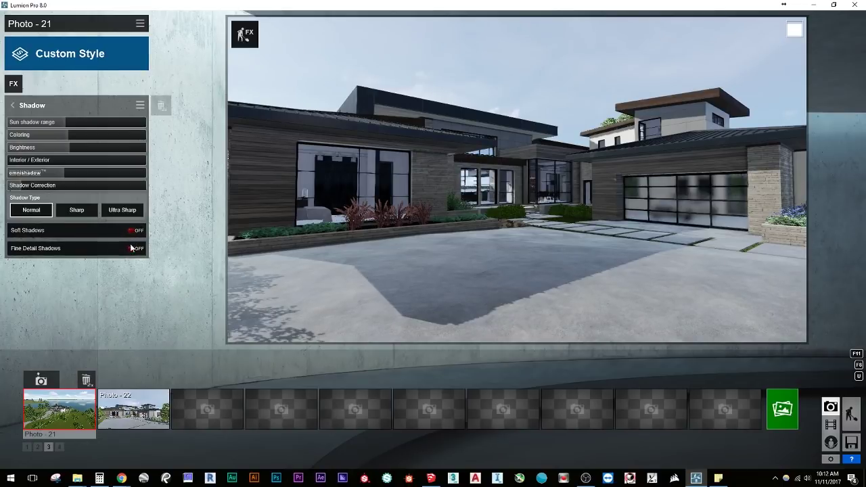
left_click(136, 249)
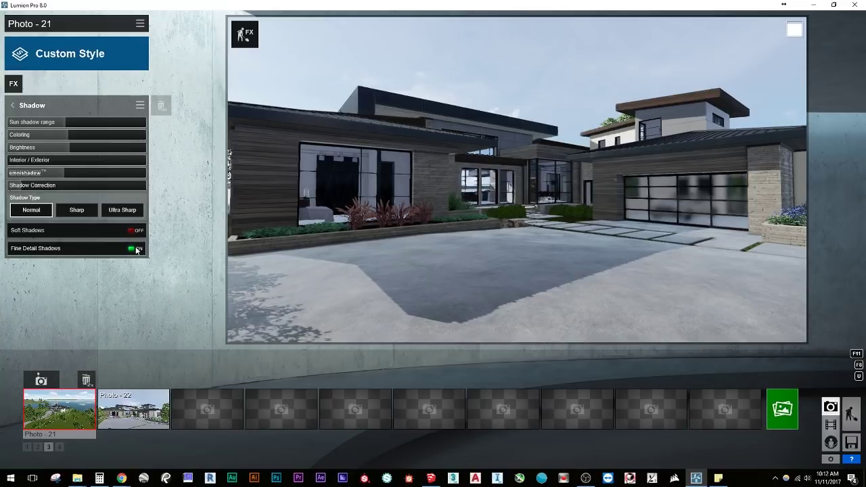
key("a")
key("s")
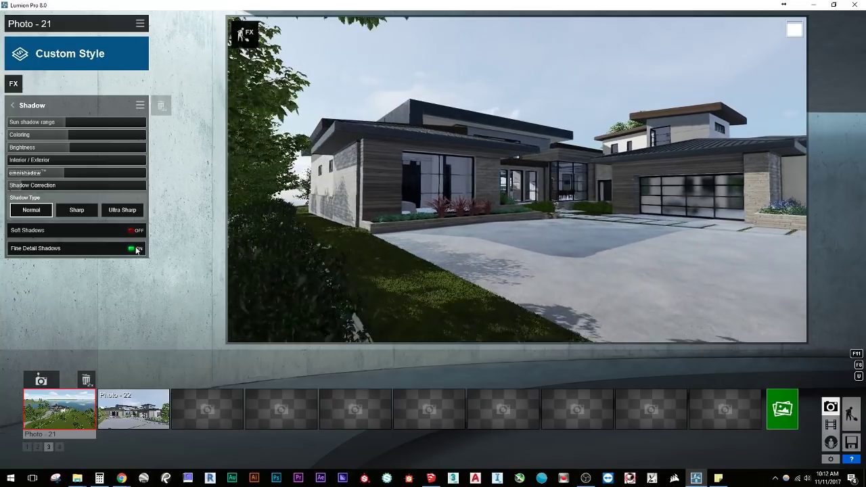
key("d")
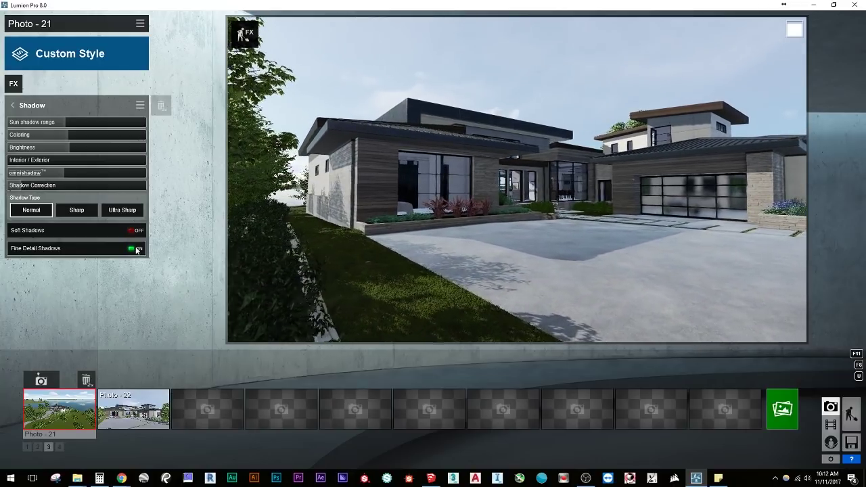
right_click_drag(406, 215, 467, 213)
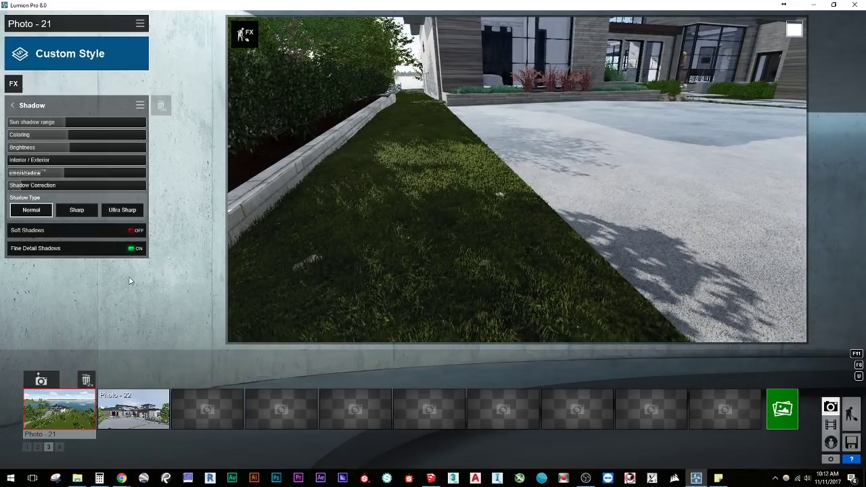
- Turn Soft Shadows on and Fine Detail Shadows off, toggling Soft Shadows to compare the tree shadow on the driveway
left_click(135, 230)
left_click(136, 249)
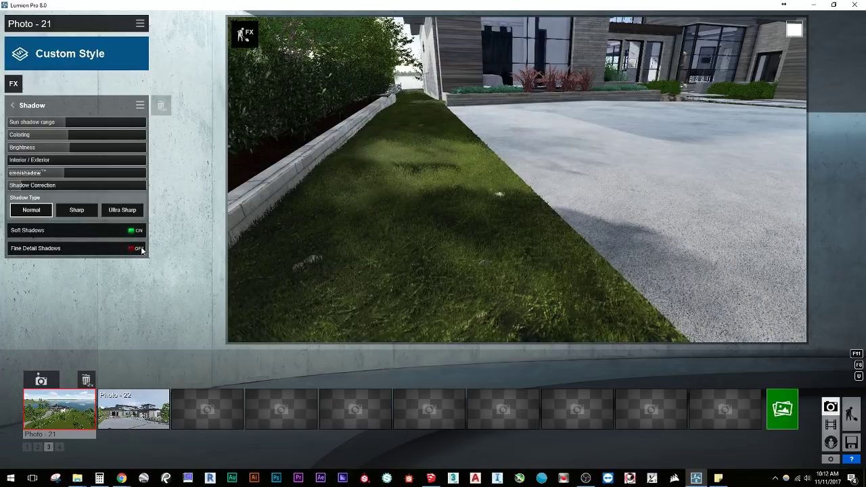
mouse_move(296, 196)
right_mouse_down()
mouse_move(289, 145)
mouse_move(296, 167)
mouse_move(344, 174)
right_mouse_up()
key("w")
key("a")
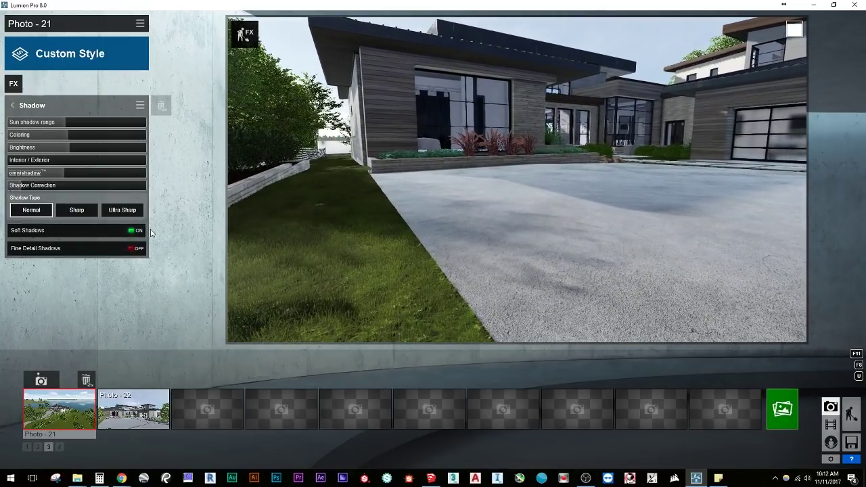
left_click(138, 231)
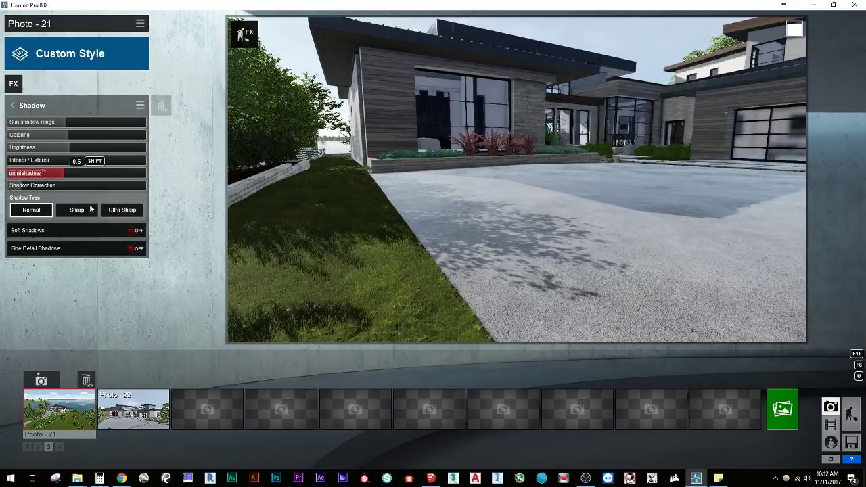
left_click(138, 230)
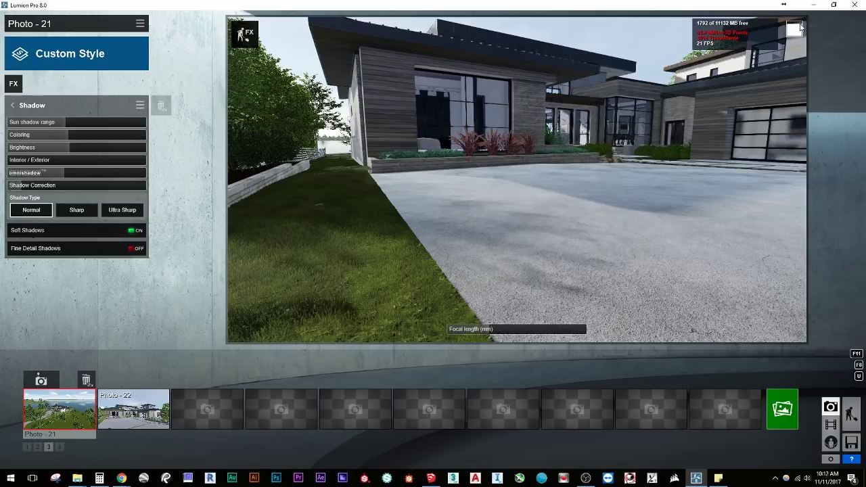
- Turn on Fine Detail Shadows, inspect the grass beside the driveway up close, and turn the option back off
left_click(136, 249)
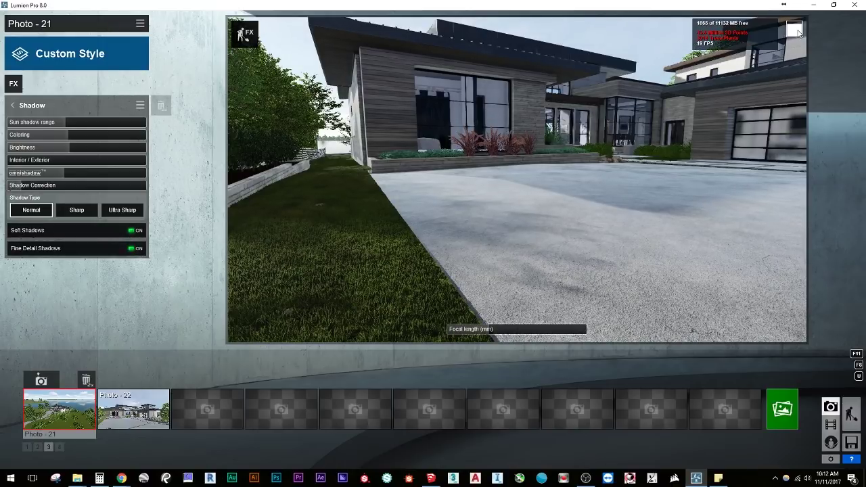
key("a")
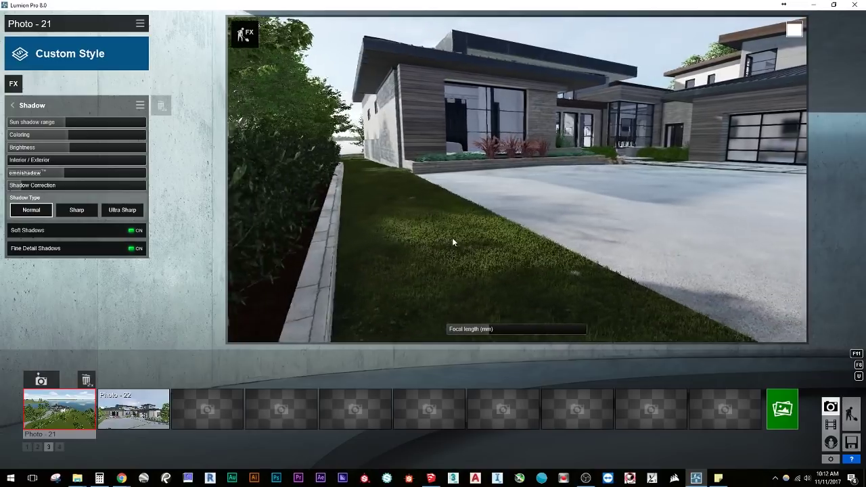
key("s")
key("e")
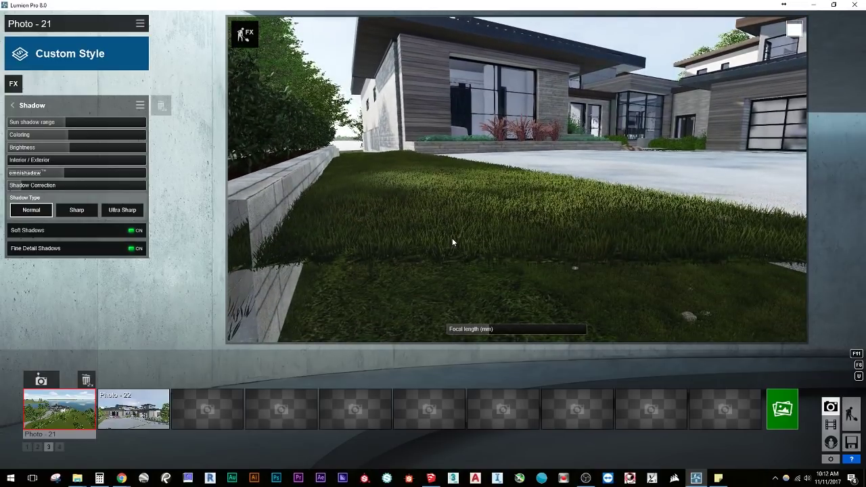
key("q")
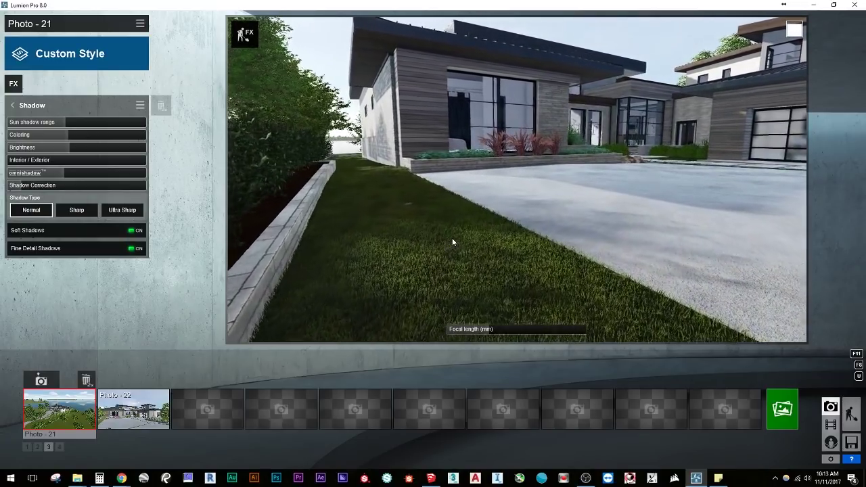
key("d")
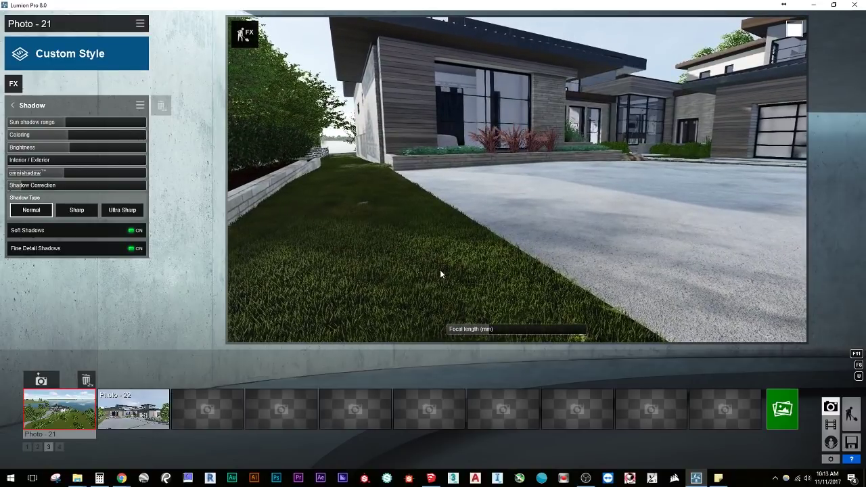
key("s")
key("d")
key("e")
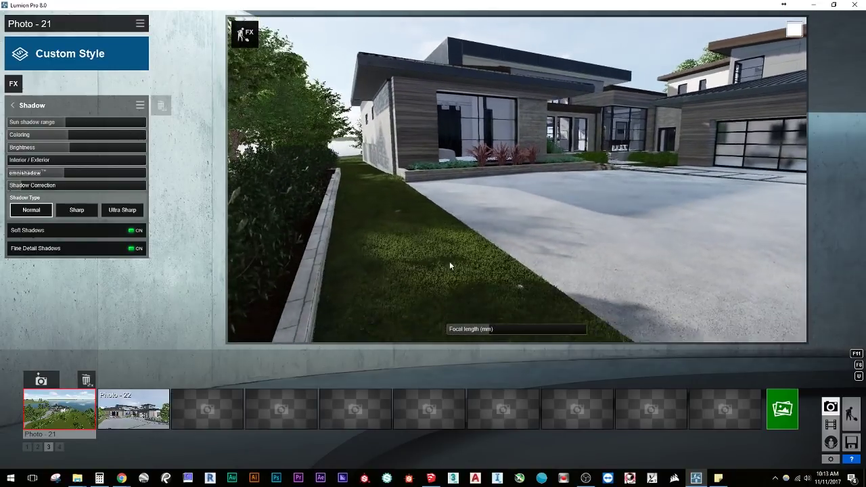
right_click_drag(449, 264, 457, 216)
key("w")
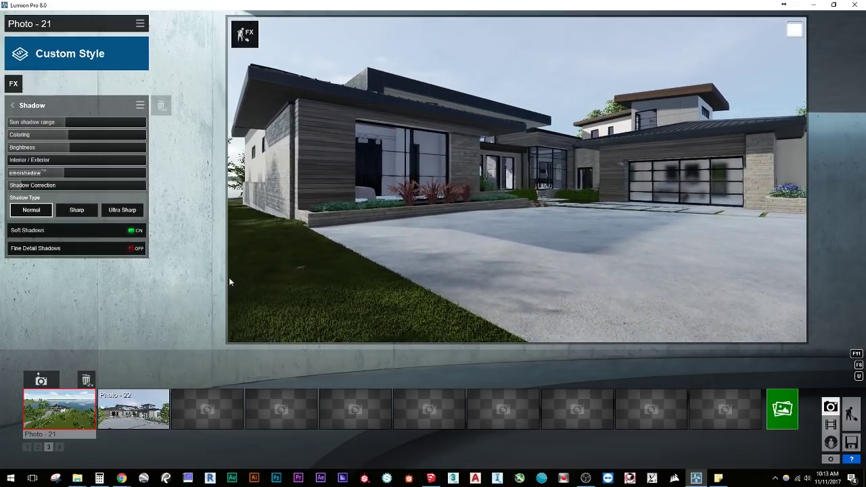
key("w")
key("s")
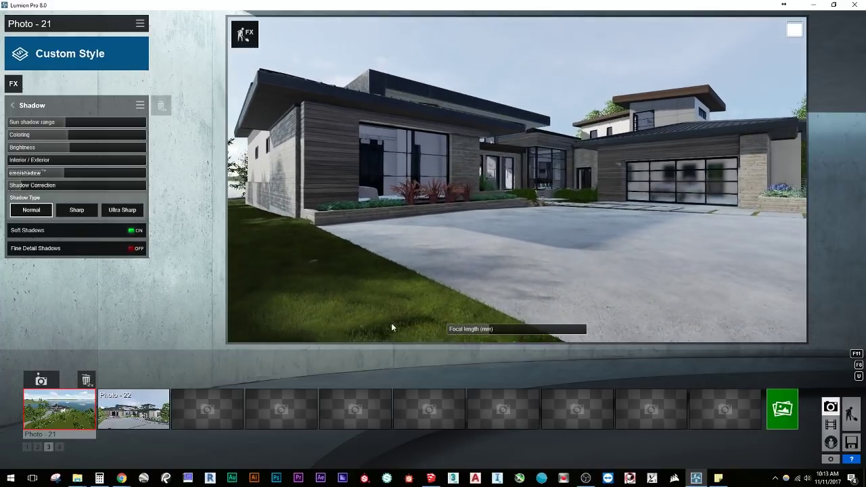
- Store the current driveway view in Photo - 21 and start rendering the current shot at Desktop size, 1920x1080
left_click(42, 380)
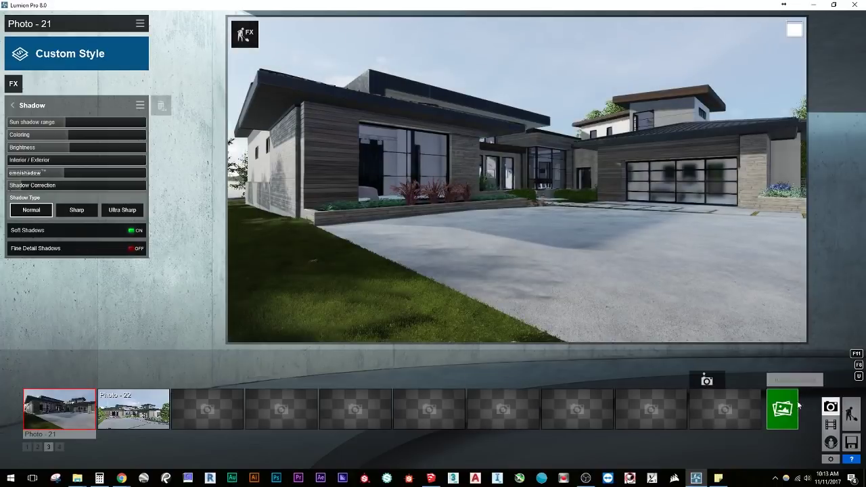
left_click(792, 406)
left_click(234, 87)
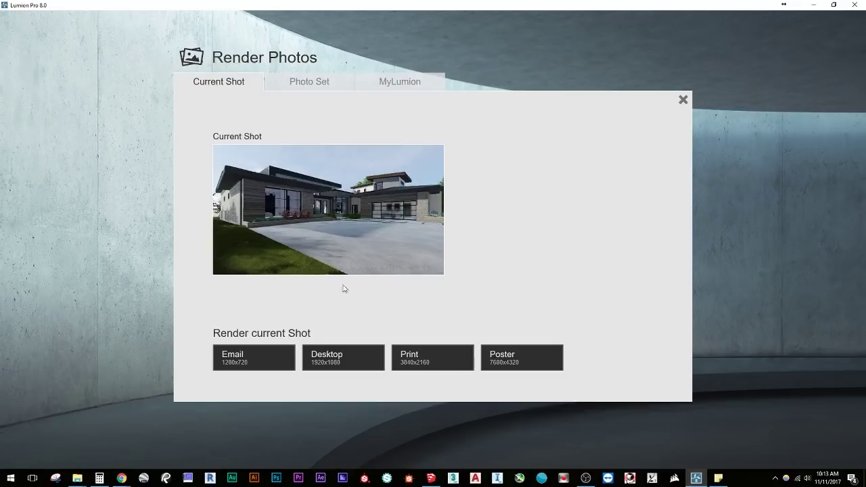
left_click(332, 355)
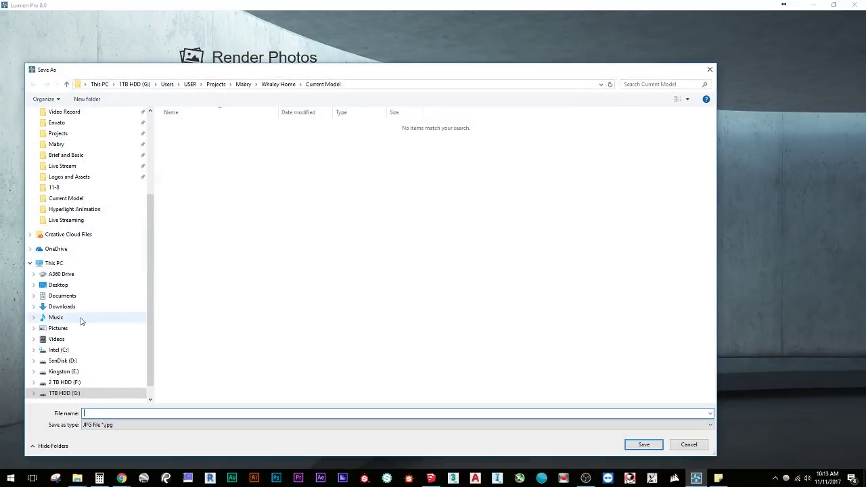
- Save the render to the Desktop folder as a JPG named "no fine detail"
left_click(68, 287)
left_click(177, 412)
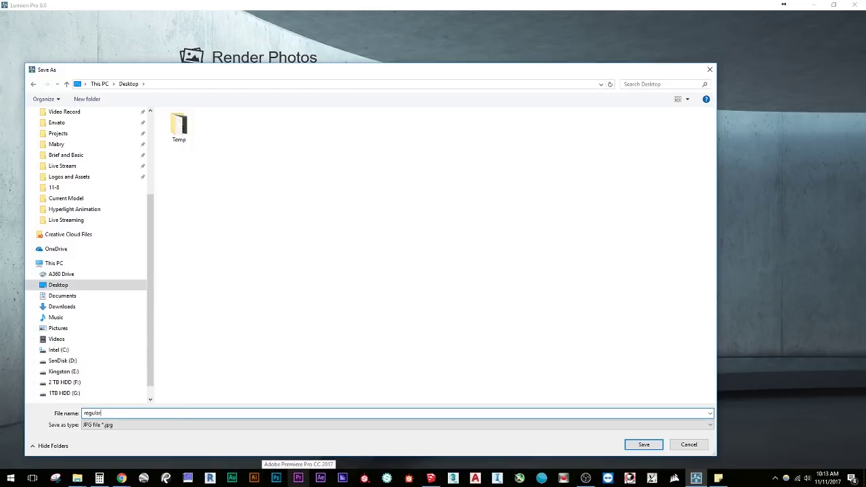
key("BackSpace")
key("BackSpace")
key("BackSpace")
key("BackSpace")
key("BackSpace")
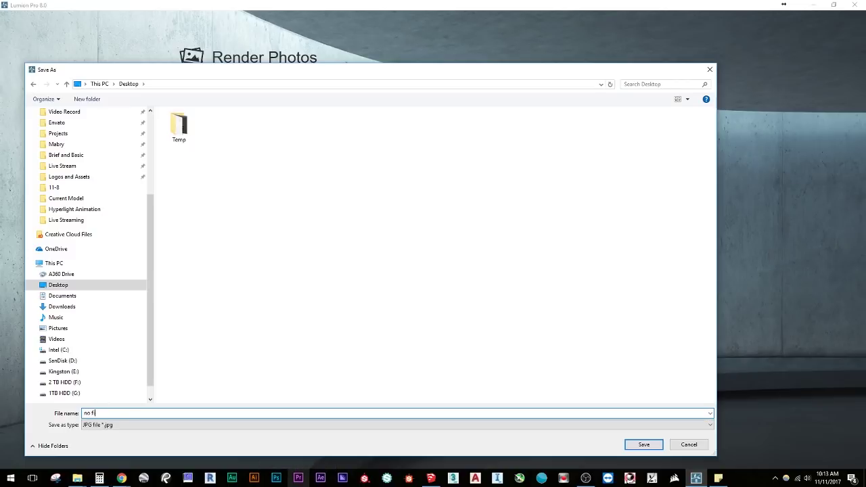
type("no fine detail")
key("Return")
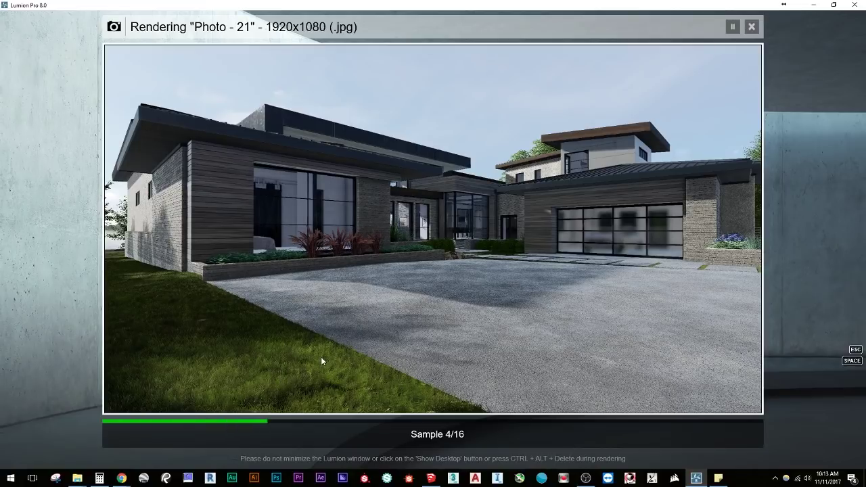
- View the rendered "no fine detail" image, examine the lawn up close, and return to the photo's Shadow settings
mouse_move(77, 481)
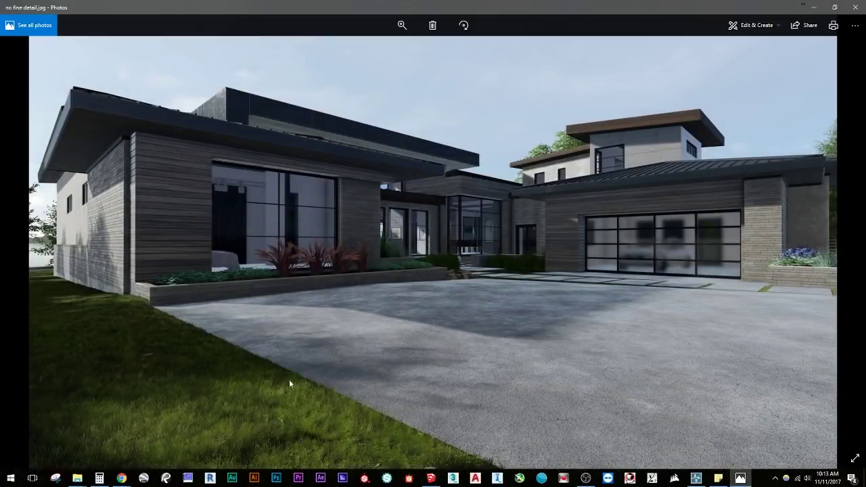
scroll(229, 400, "up", 4)
left_click_drag(229, 400, 119, 245)
scroll(278, 327, "down", 2)
scroll(251, 294, "down", 3)
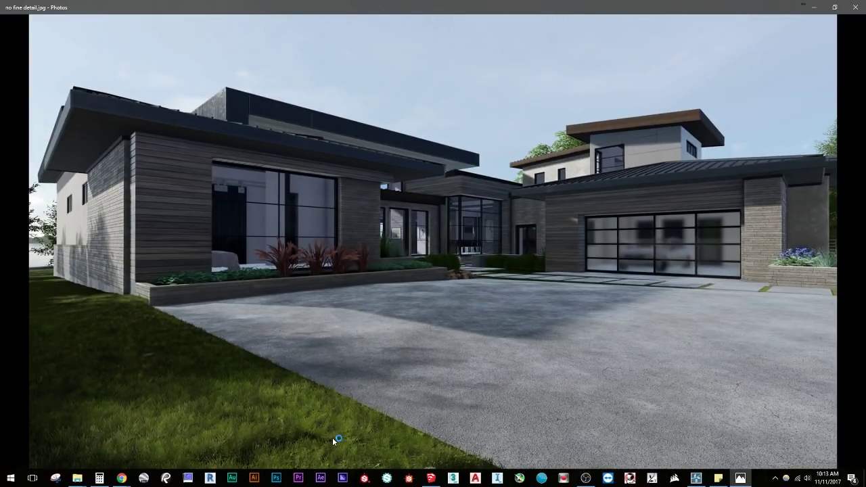
left_click(819, 6)
left_click(718, 395)
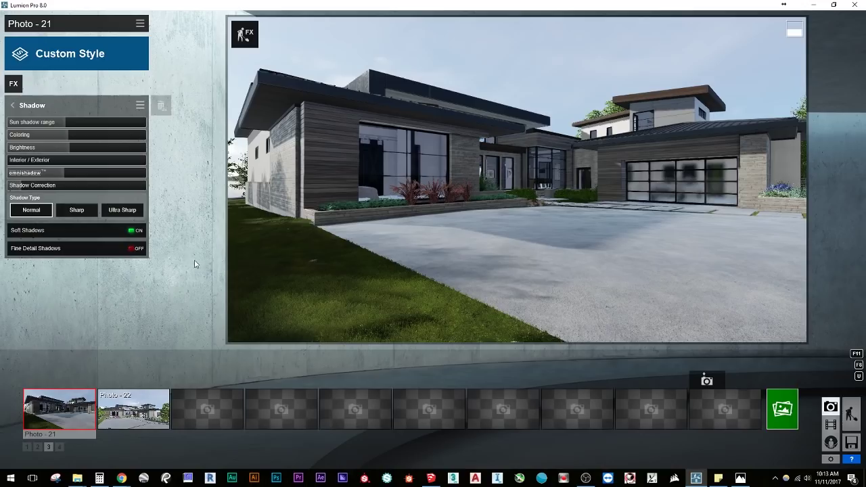
- Turn on Fine Detail Shadows and render the current shot at 1920x1080 to the Desktop folder as "fine detail"
left_click(132, 249)
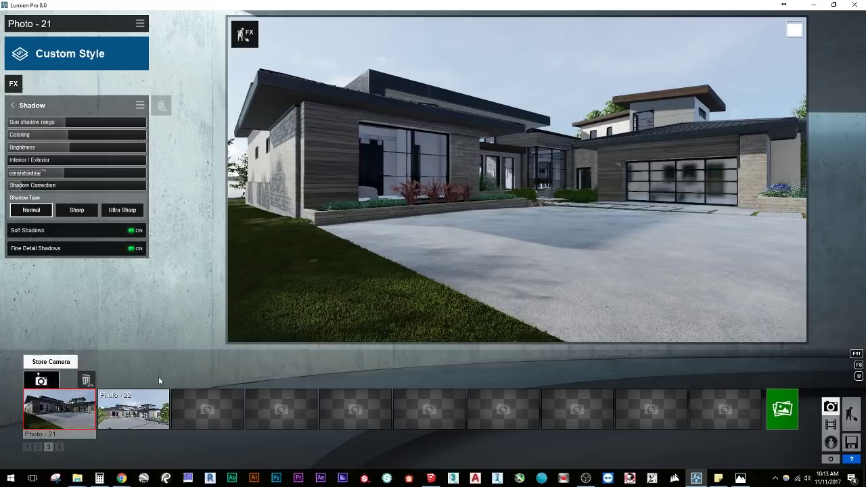
left_click(778, 406)
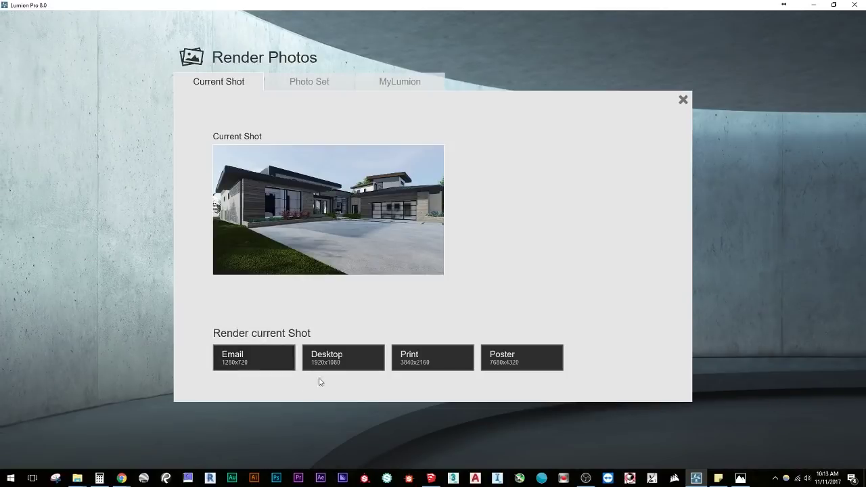
left_click(344, 356)
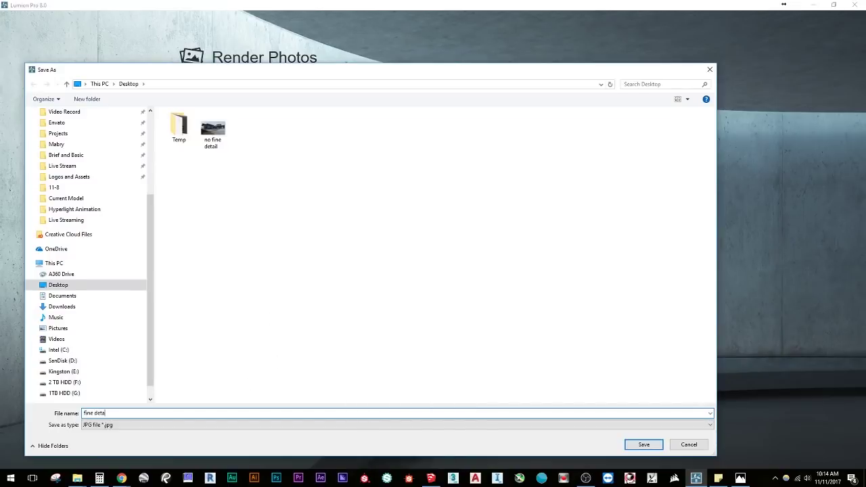
key("Return")
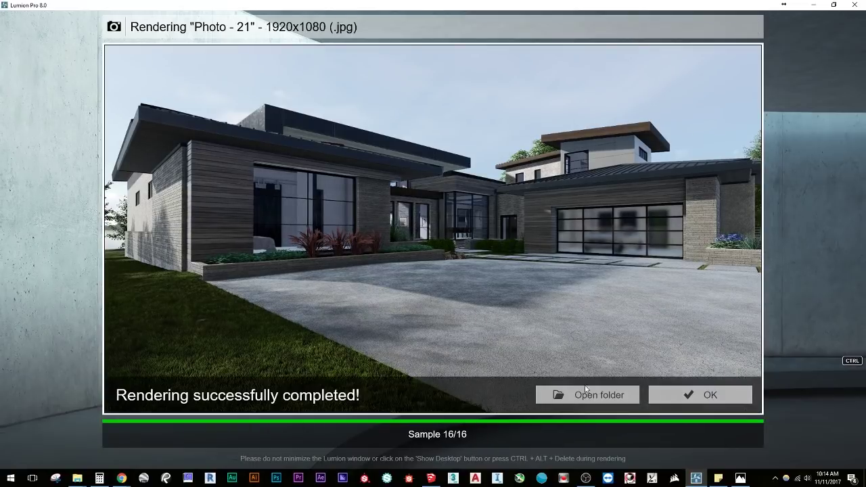
- Open the "fine detail" render from its output folder and examine the grass beside the driveway up close
left_click(586, 393)
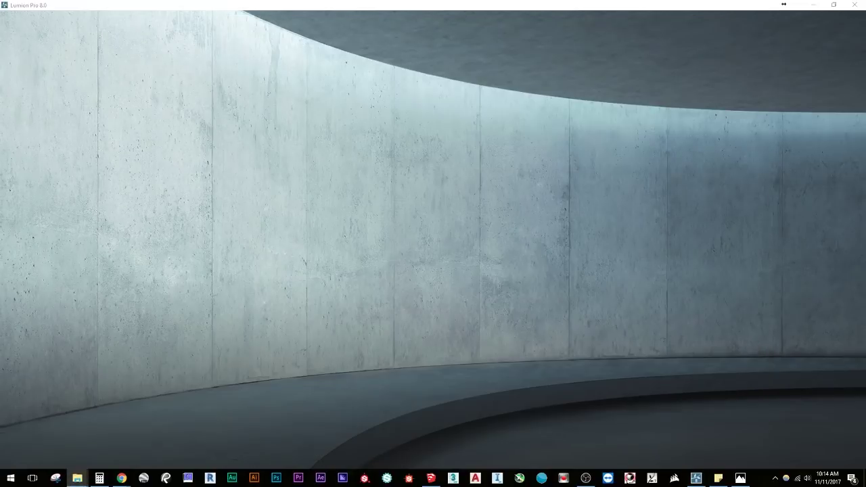
left_click(692, 396)
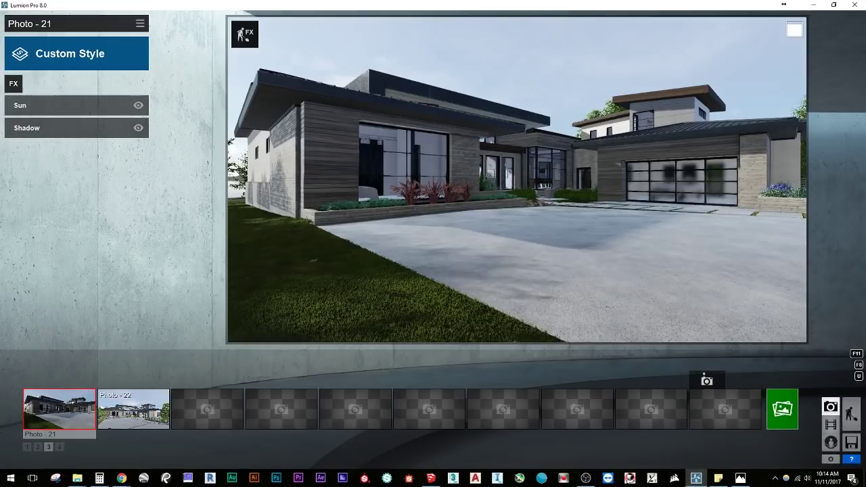
left_click_drag(865, 122, 464, 48)
double_click(482, 121)
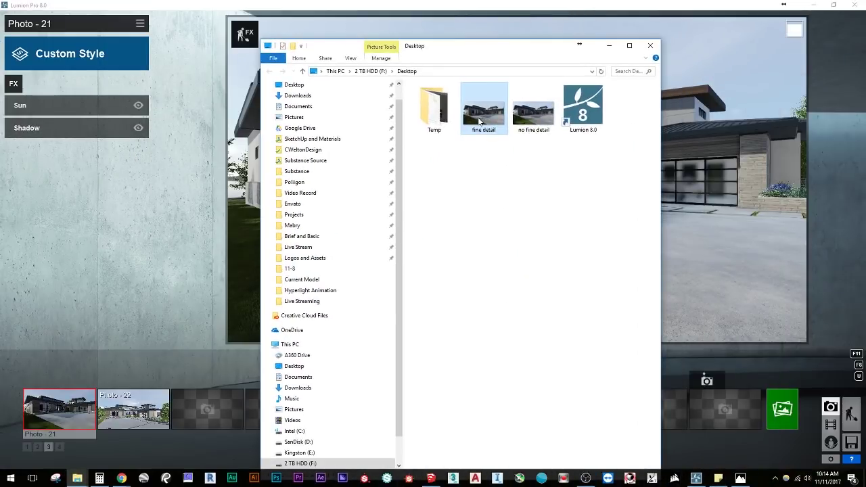
left_click_drag(595, 138, 467, 1)
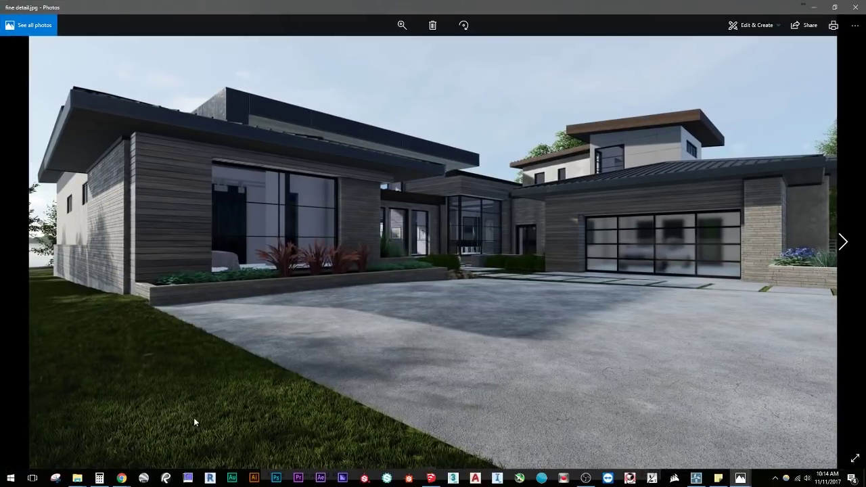
scroll(234, 418, "up", 5)
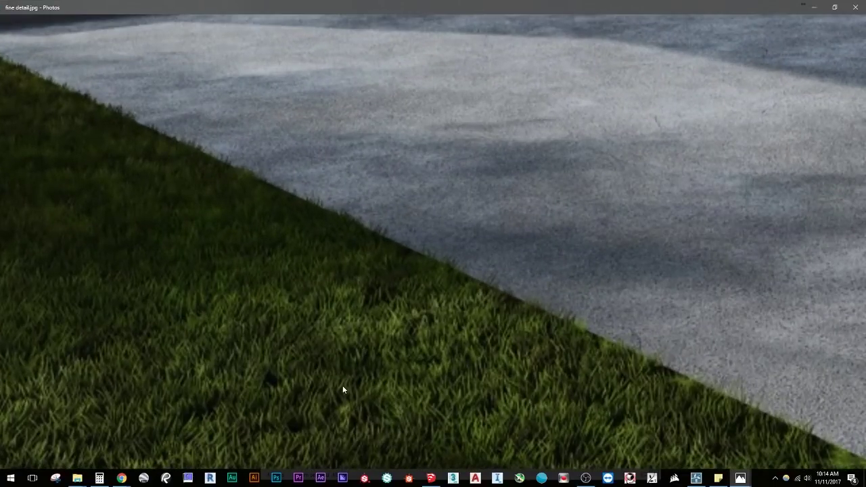
left_click_drag(159, 262, 483, 97)
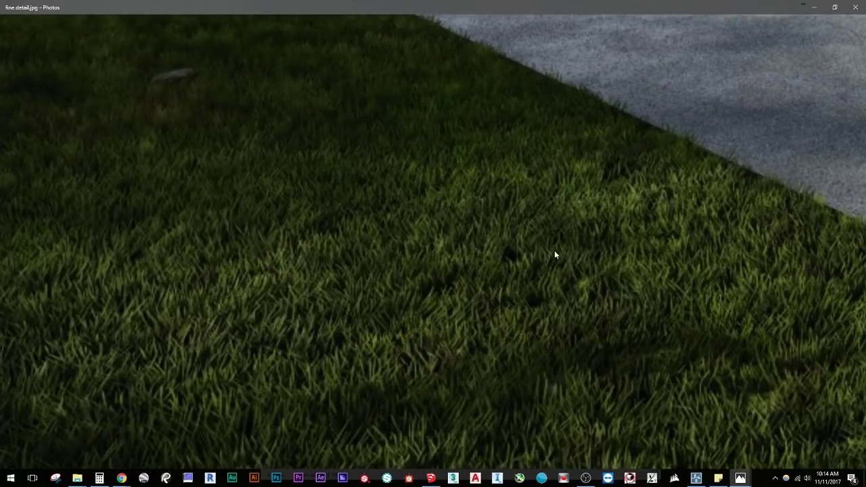
left_click_drag(554, 254, 542, 298)
scroll(460, 271, "down", 5)
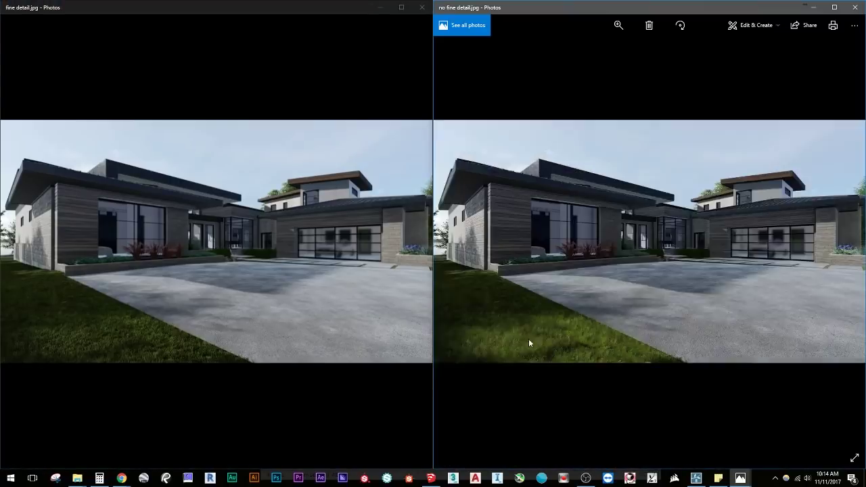
- Compare the lawn, driveway edge and front wing side by side in the "fine detail" and "no fine detail" renders
scroll(528, 343, "up", 3)
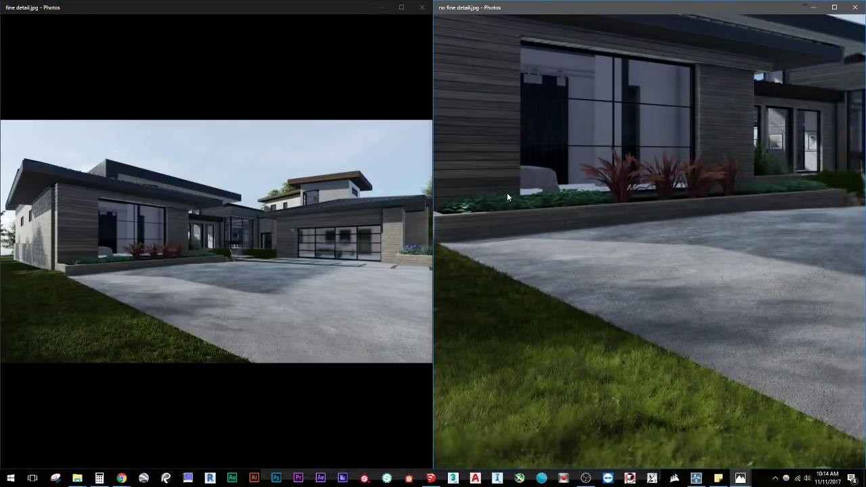
scroll(116, 310, "up", 3)
scroll(114, 332, "up", 3)
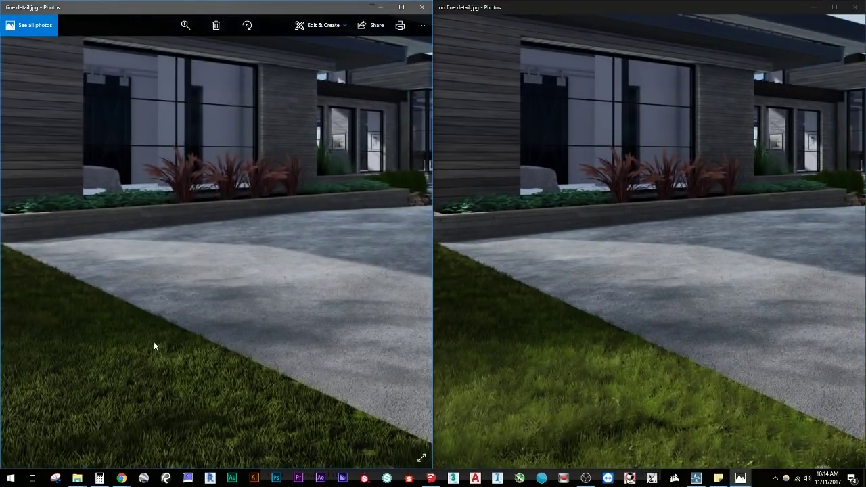
left_click_drag(155, 345, 351, 308)
left_click_drag(572, 397, 574, 343)
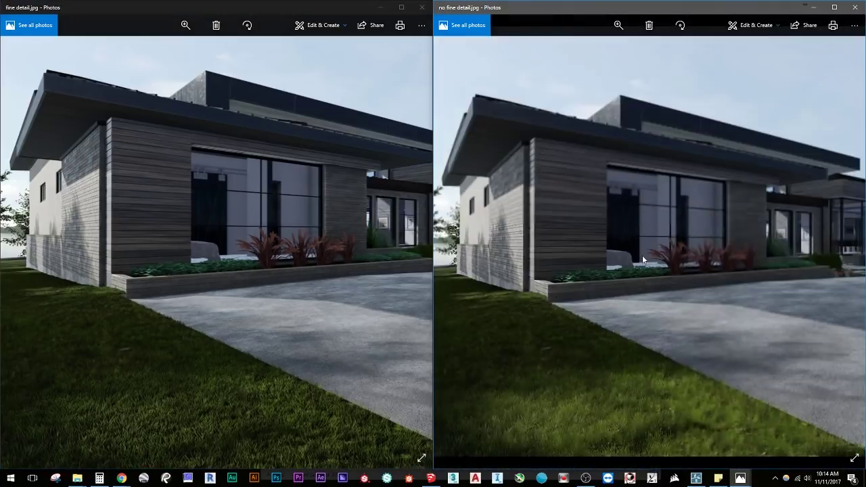
scroll(642, 257, "down", 3)
left_click(249, 209)
scroll(247, 209, "down", 2)
scroll(247, 204, "down", 5)
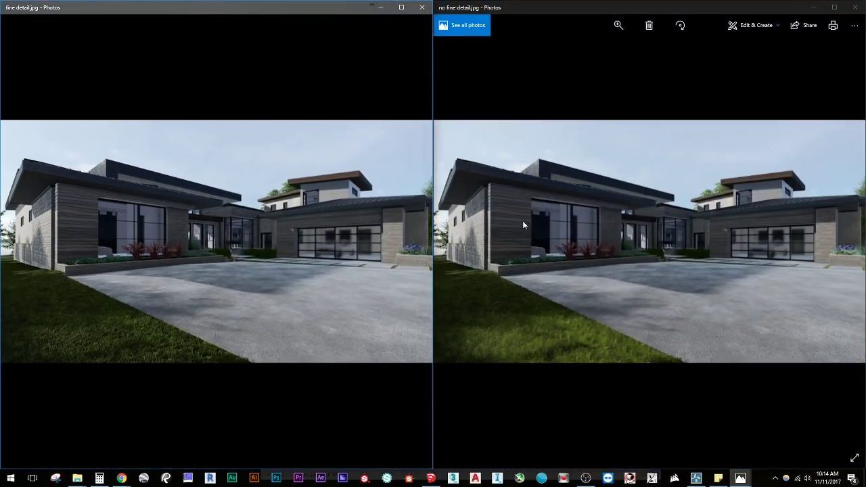
- Compare the garage, upper storey and trees in both renders up close, then close the two images
scroll(308, 191, "up", 3)
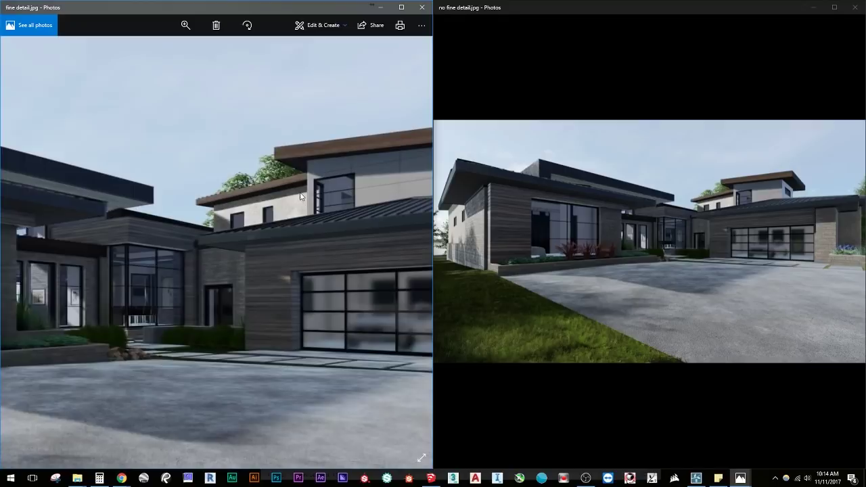
scroll(708, 196, "up", 2)
scroll(709, 196, "up", 3)
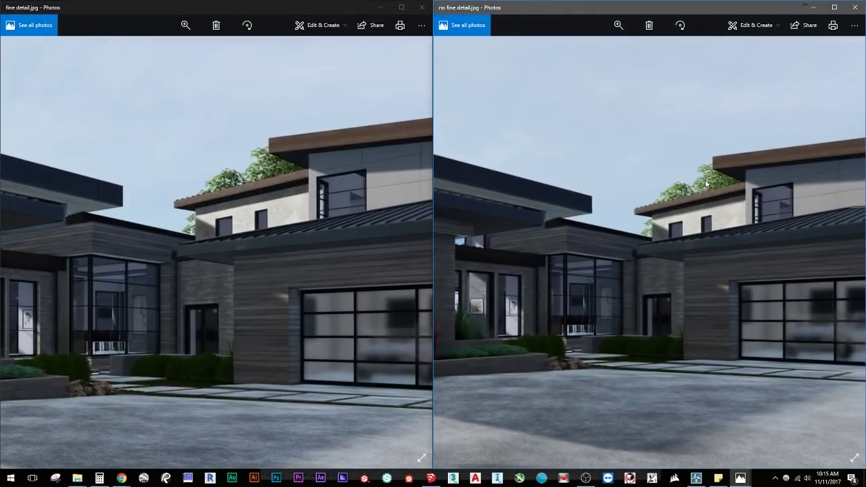
scroll(696, 213, "down", 5)
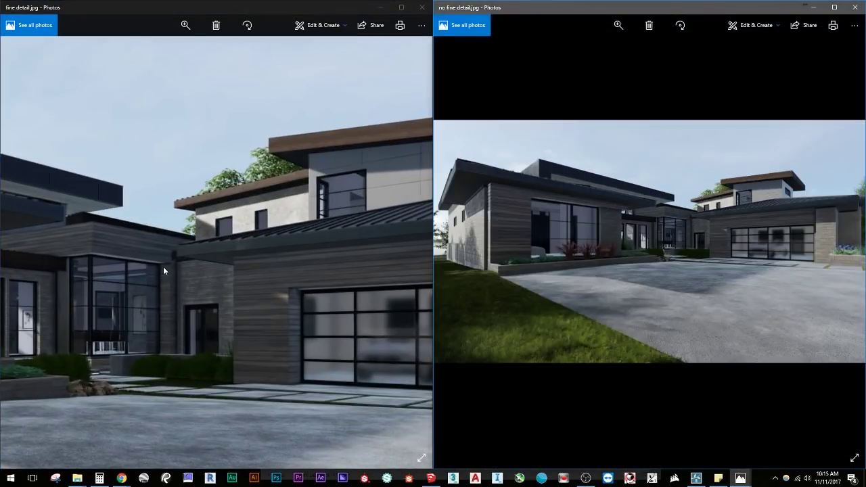
scroll(164, 266, "down", 5)
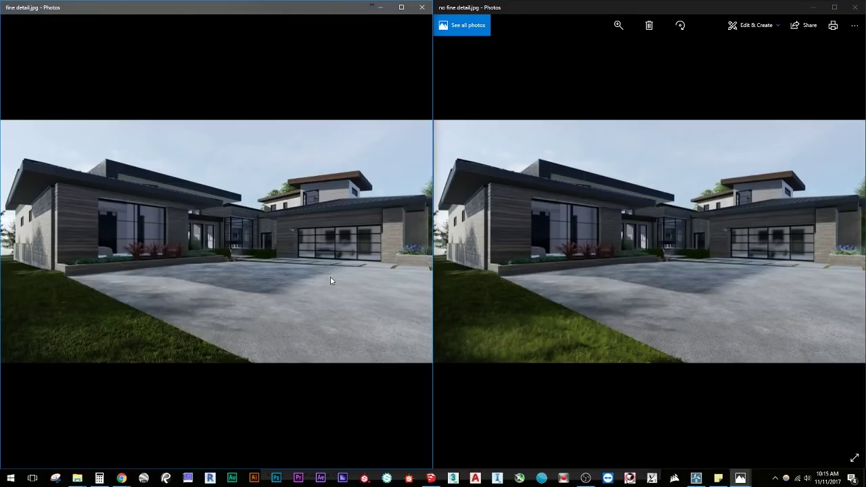
left_click(421, 7)
left_click(857, 8)
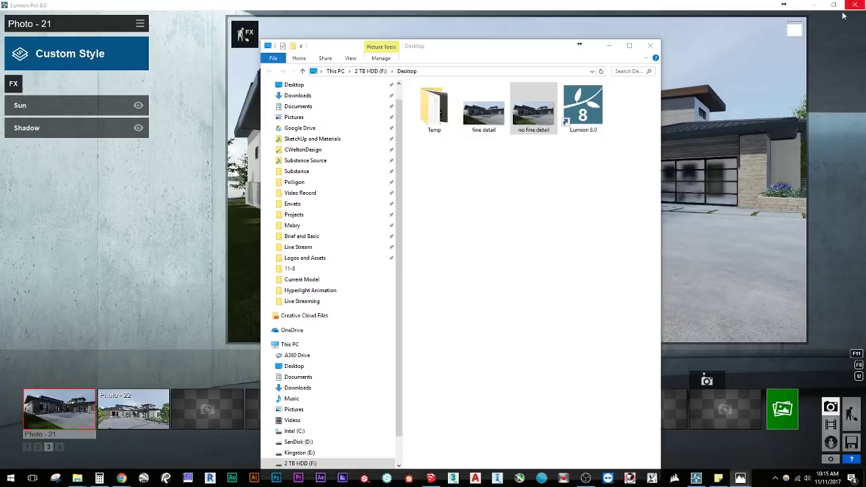
- Bring up the "no fine detail" render again, examine the soft shadow on the driveway, and close the image
left_click(140, 234)
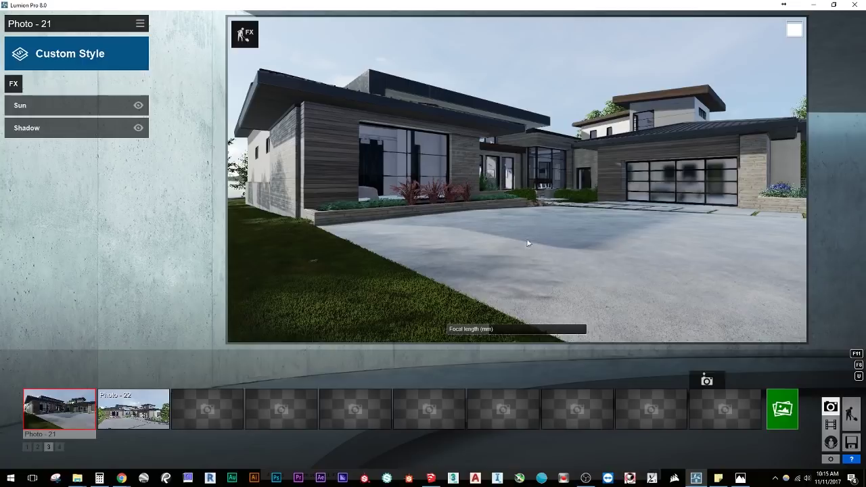
left_click(740, 478)
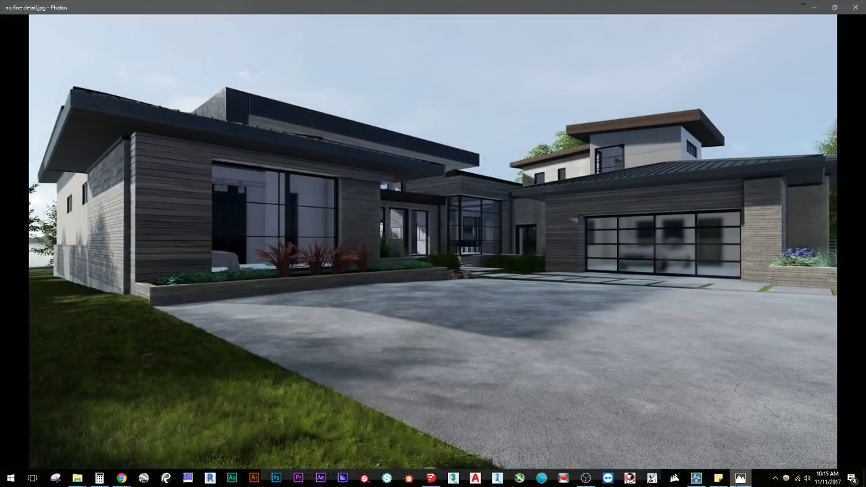
scroll(605, 295, "up", 5)
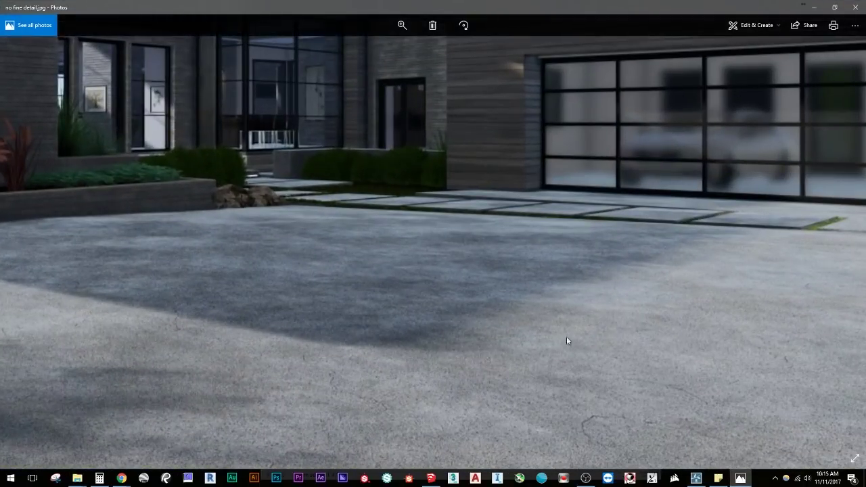
scroll(571, 335, "down", 5)
left_click(853, 6)
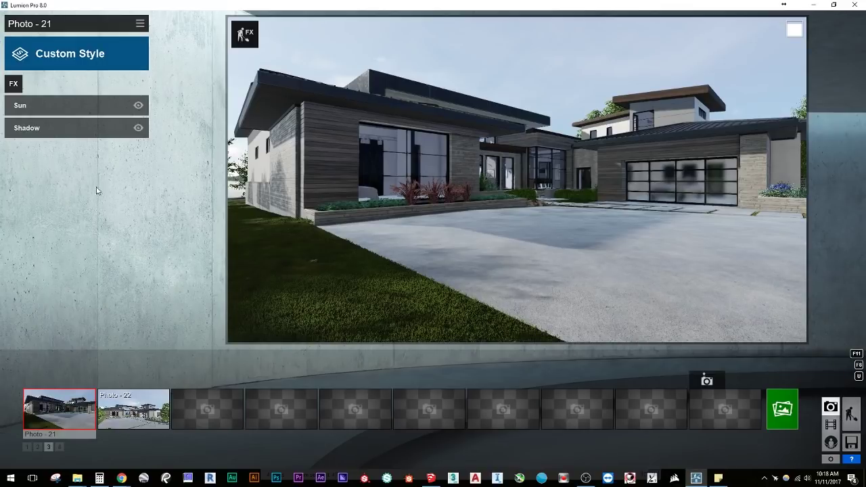
- Add the Sky Light effect to Photo - 21
left_click(14, 86)
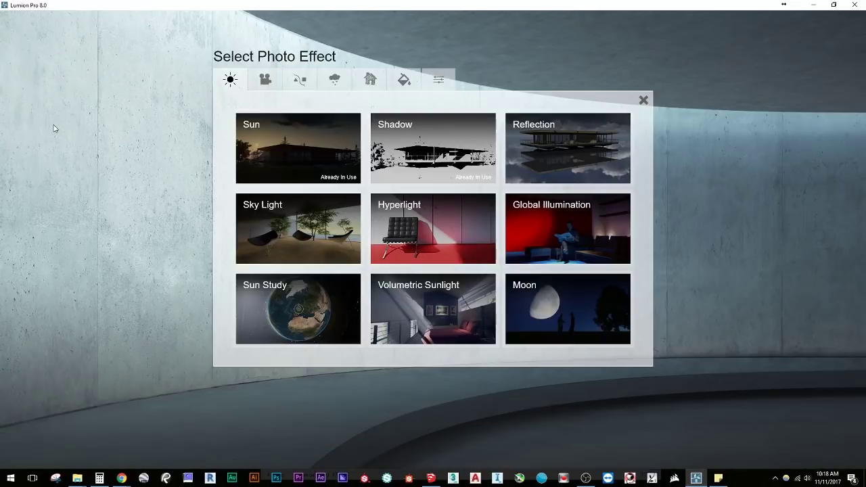
left_click(278, 245)
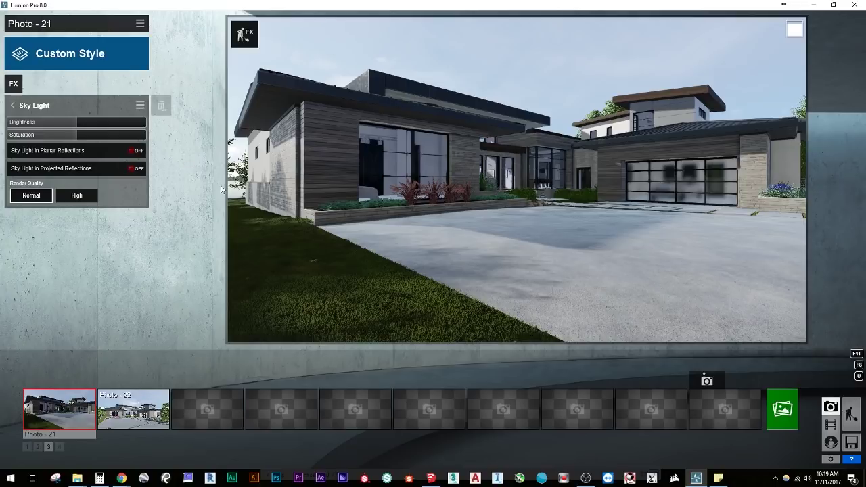
- Try the High render quality for Sky Light, return it to Normal, and try out higher brightness and saturation levels
mouse_move(80, 120)
left_click(91, 197)
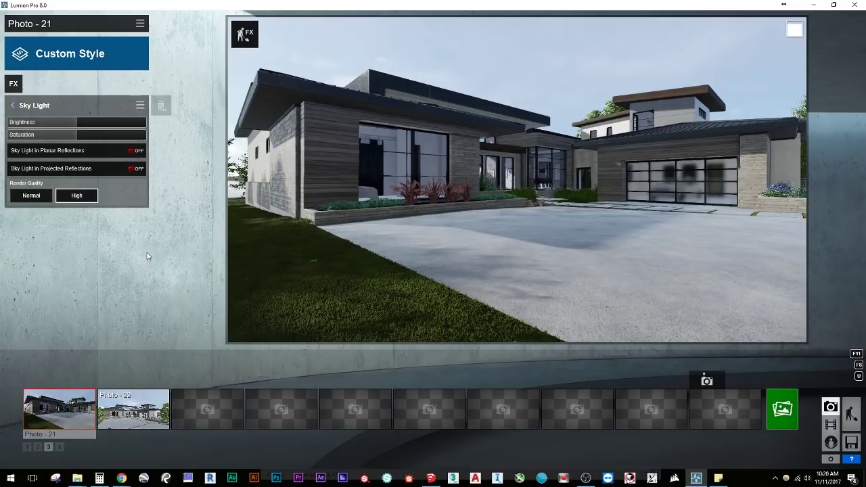
left_click(32, 196)
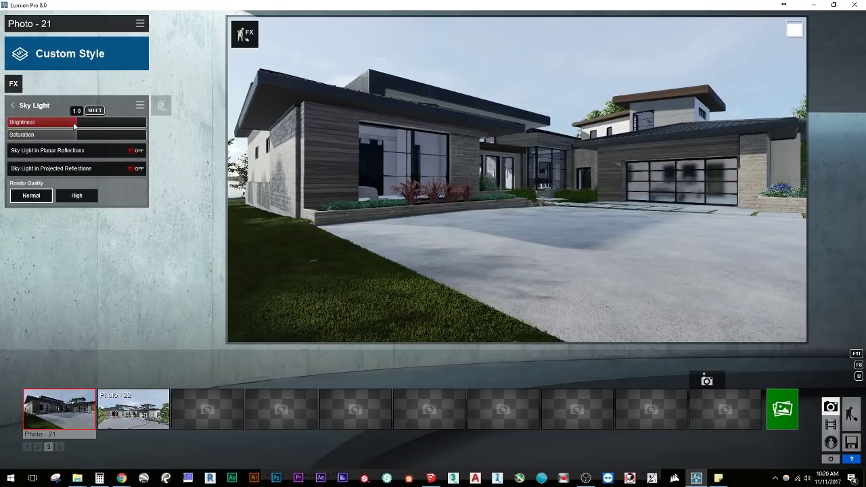
left_click(111, 123)
left_click_drag(50, 133, 173, 148)
left_click(103, 123)
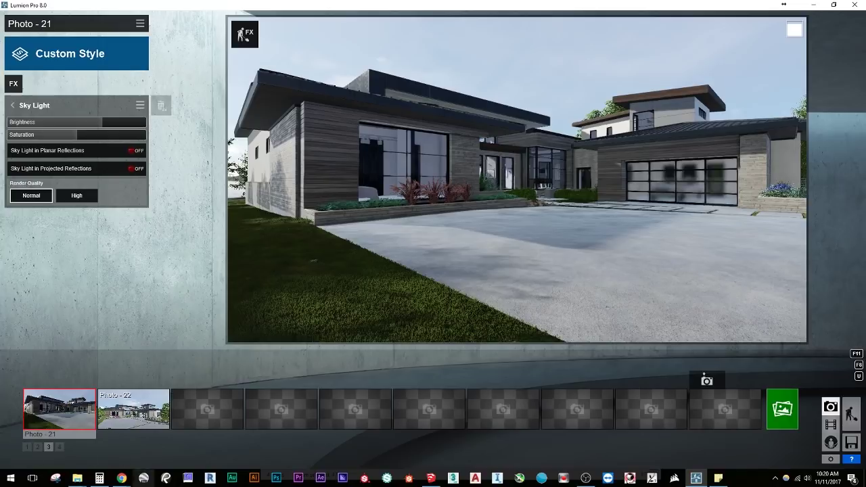
- Switch to Chrome, read the Sky Light section of the Lumion 8 What's New page, and return to Lumion
mouse_move(121, 478)
left_click(163, 449)
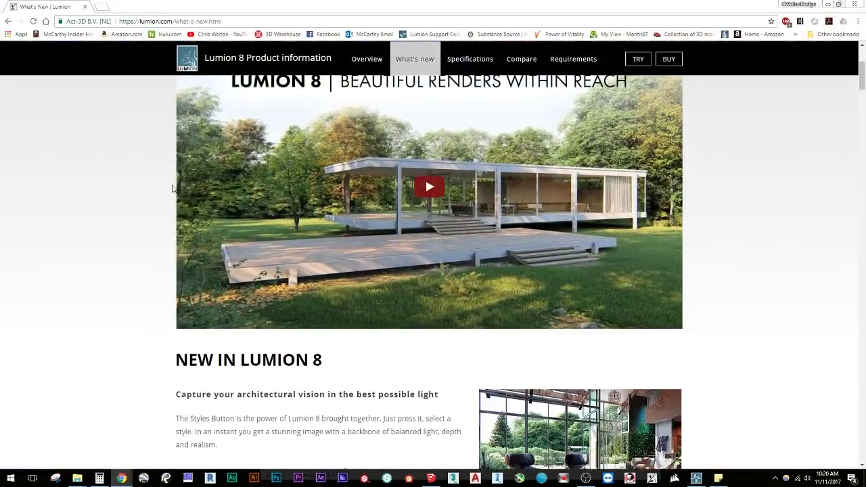
scroll(167, 185, "down", 7)
scroll(168, 188, "down", 5)
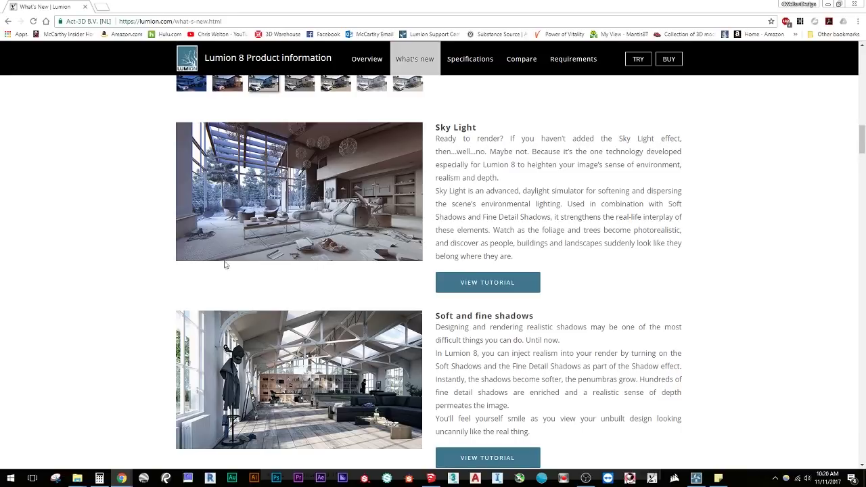
scroll(203, 274, "up", 1)
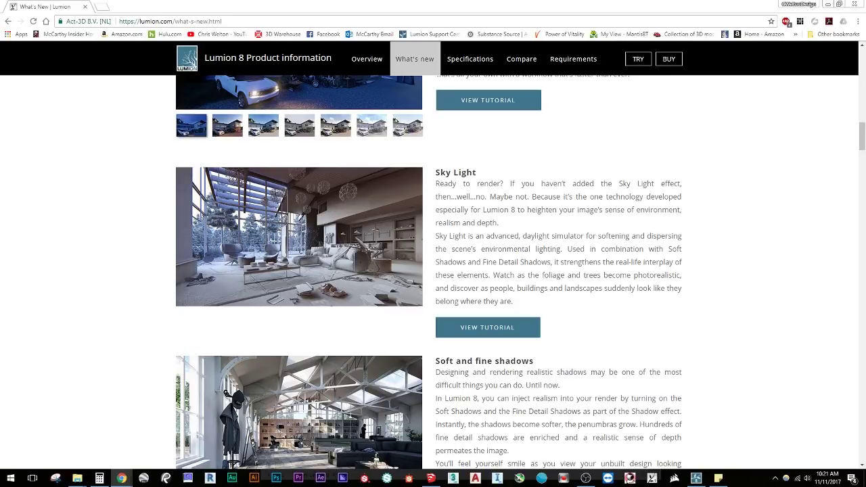
key("alt+Tab")
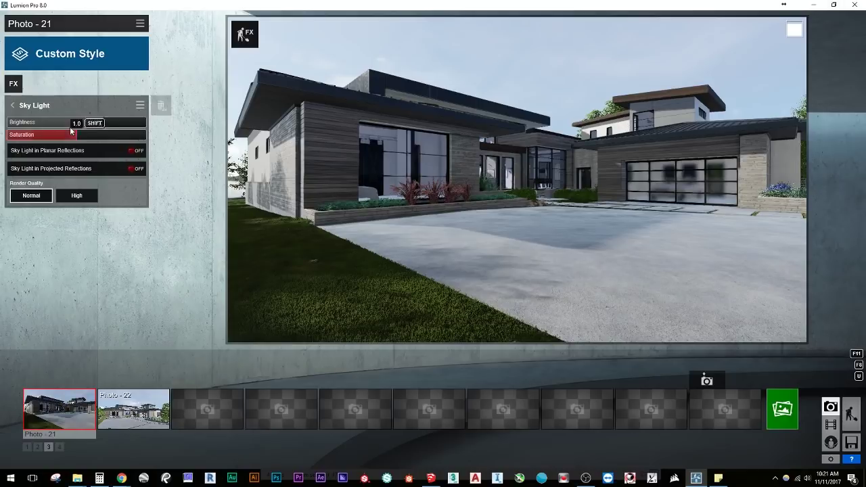
- Try nudging the Sky Light saturation near 1.0 and turn its planar and projected reflections on and back off
mouse_move(71, 129)
left_mouse_down()
mouse_move(38, 146)
mouse_move(2, 145)
mouse_move(75, 133)
left_mouse_up()
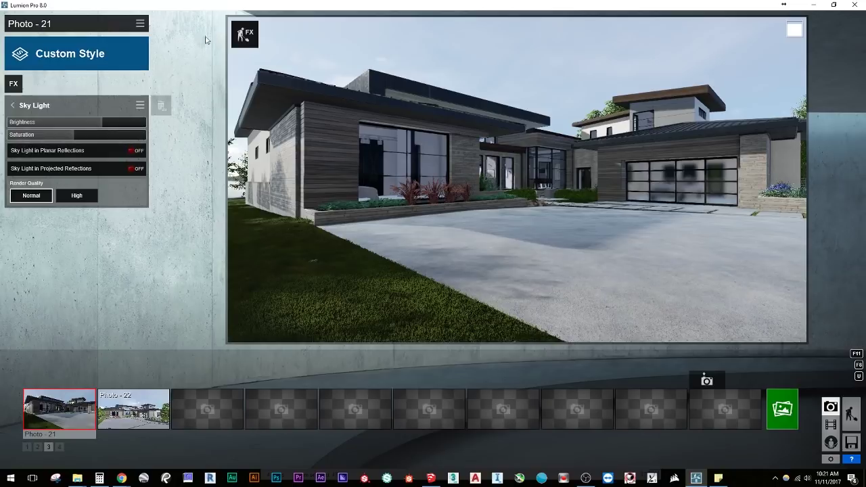
left_click(133, 151)
left_click(135, 168)
left_click(138, 151)
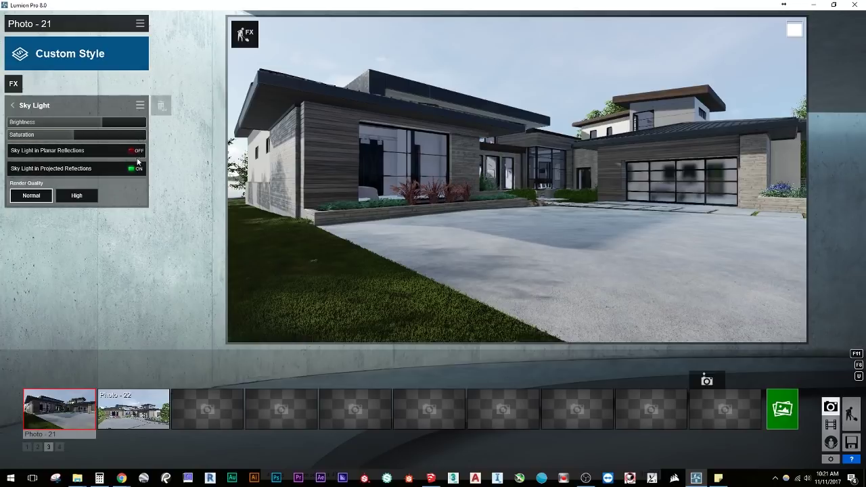
left_click(136, 168)
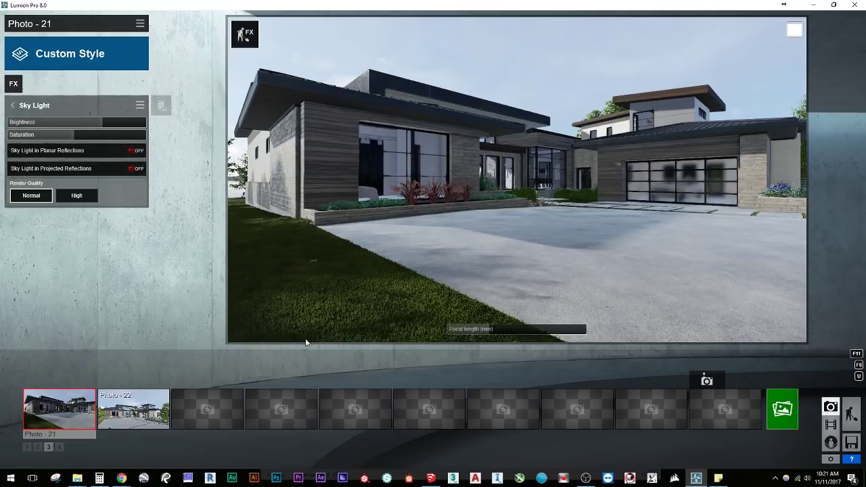
- Return the Sky Light brightness to about 1.0 and render the current shot at Desktop 1920x1080, saved as "1 1"
left_click(43, 380)
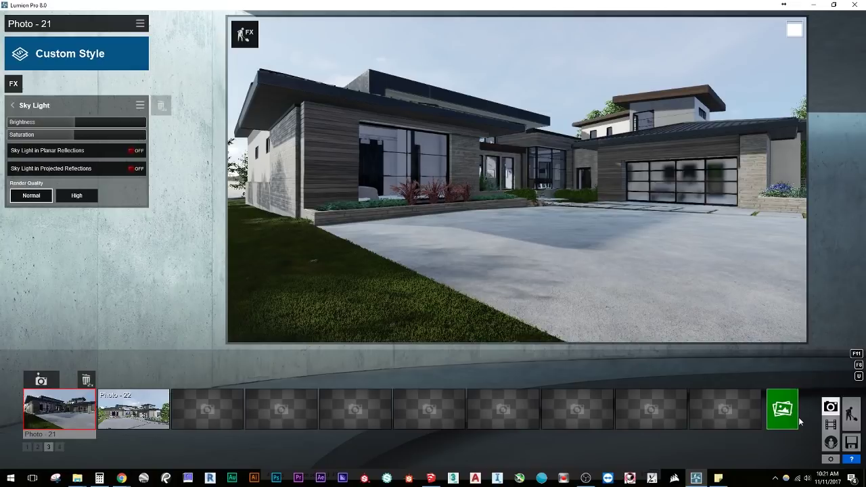
left_click(140, 24)
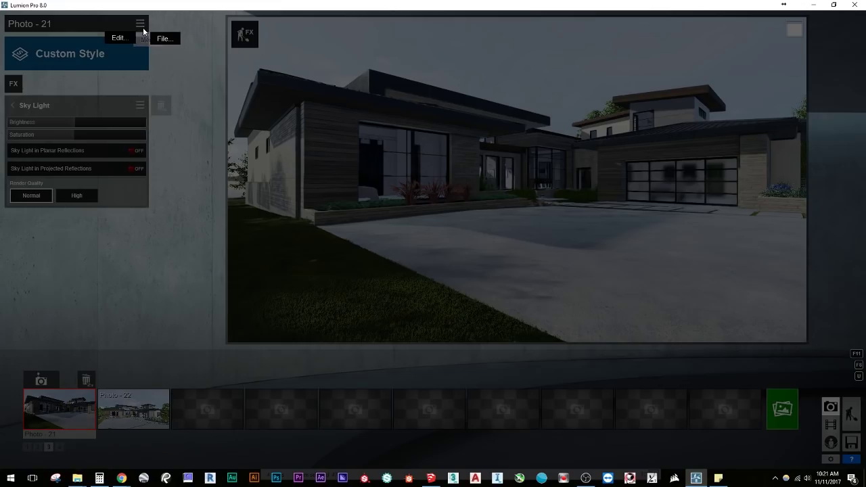
left_click(436, 307)
left_click(794, 402)
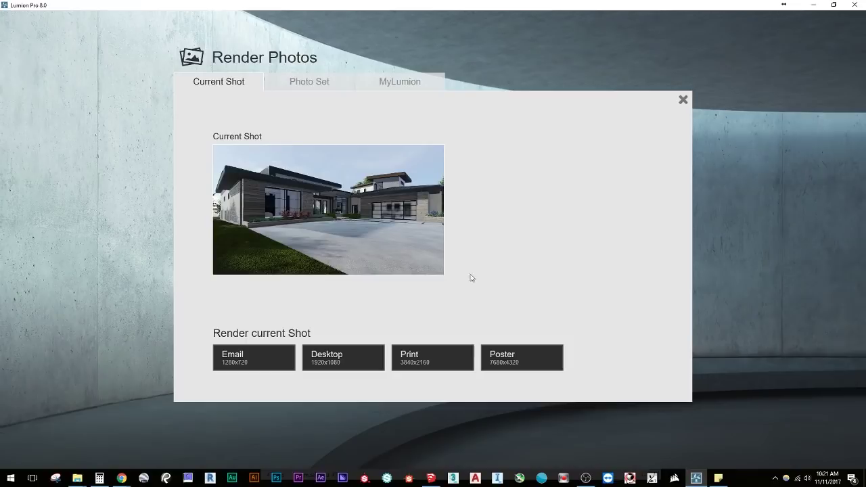
left_click(269, 352)
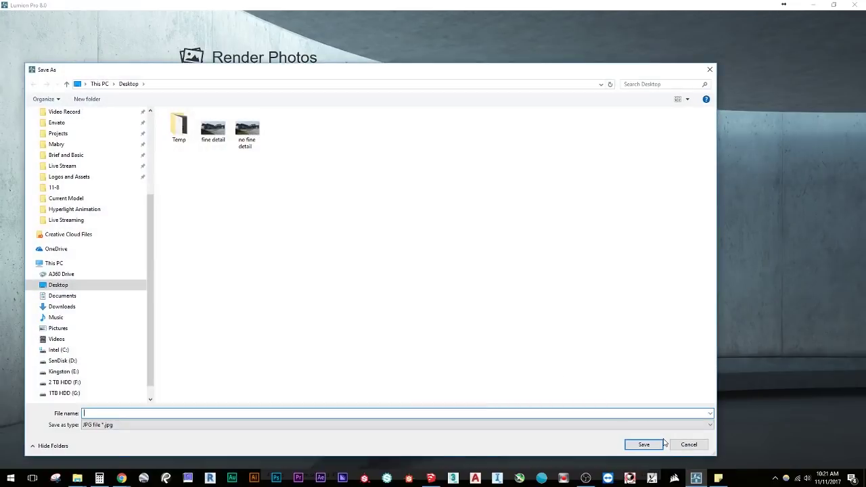
left_click(678, 444)
left_click(372, 358)
type("1 1")
key("Return")
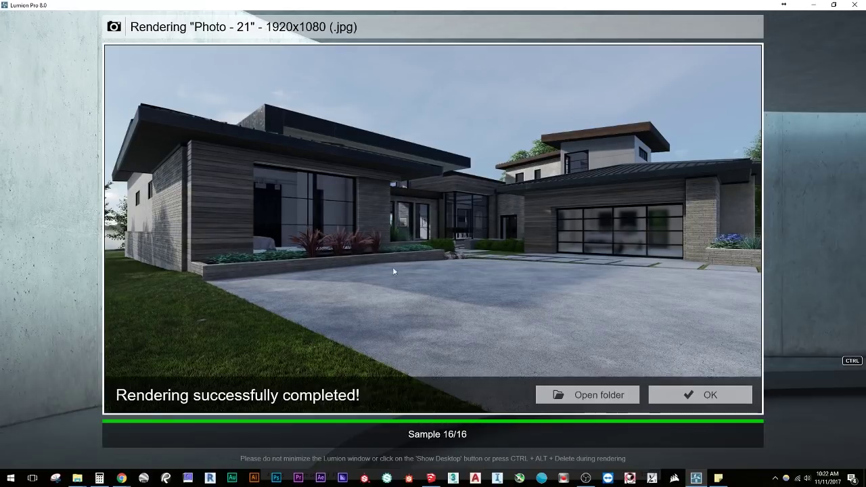
- Open the "1 1" render from its output folder, examine the lawn, driveway and facade up close, and close the image
left_click(596, 394)
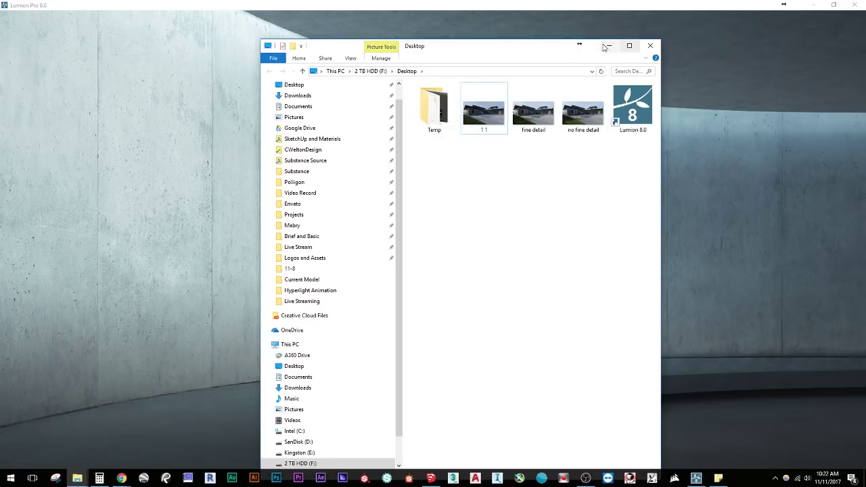
double_click(504, 100)
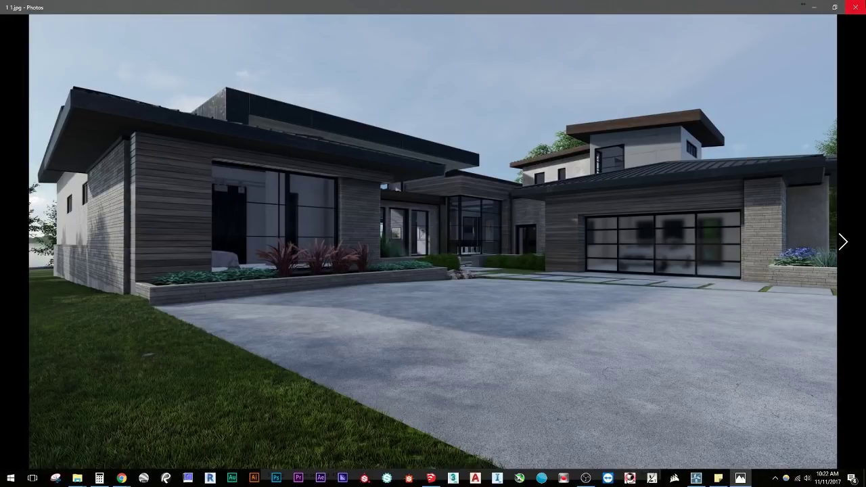
double_click(285, 390)
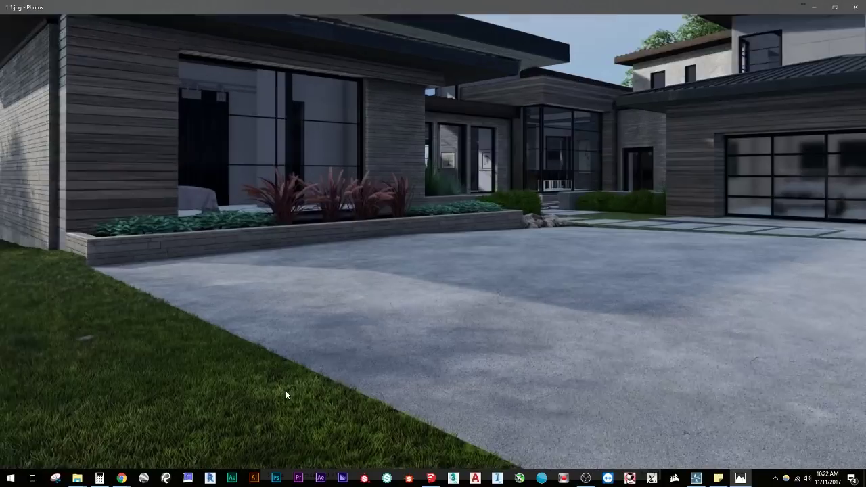
double_click(441, 209)
left_click(849, 5)
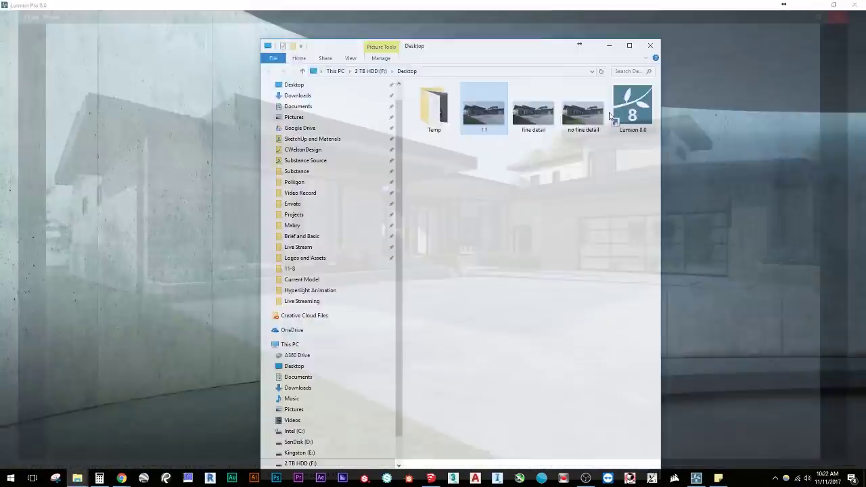
- Return to Photo - 21 and lower the Shadow effect's brightness close to its minimum
left_click(223, 218)
left_click(14, 83)
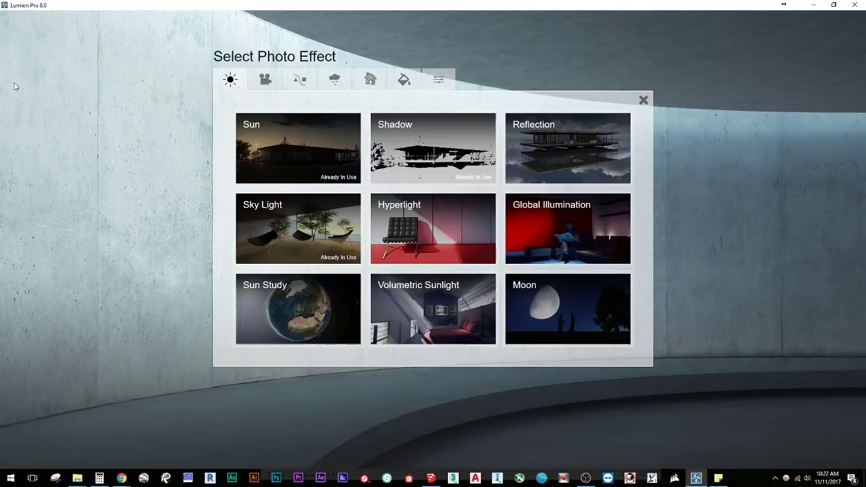
left_click(433, 153)
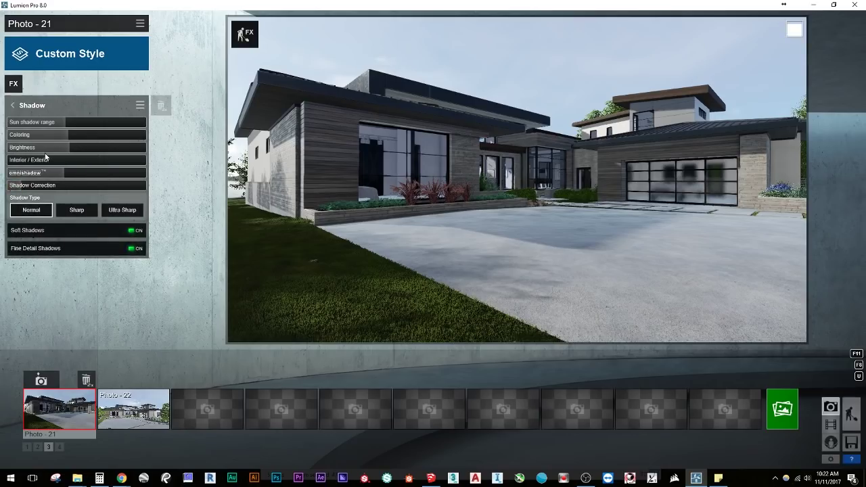
left_click_drag(67, 148, 21, 149)
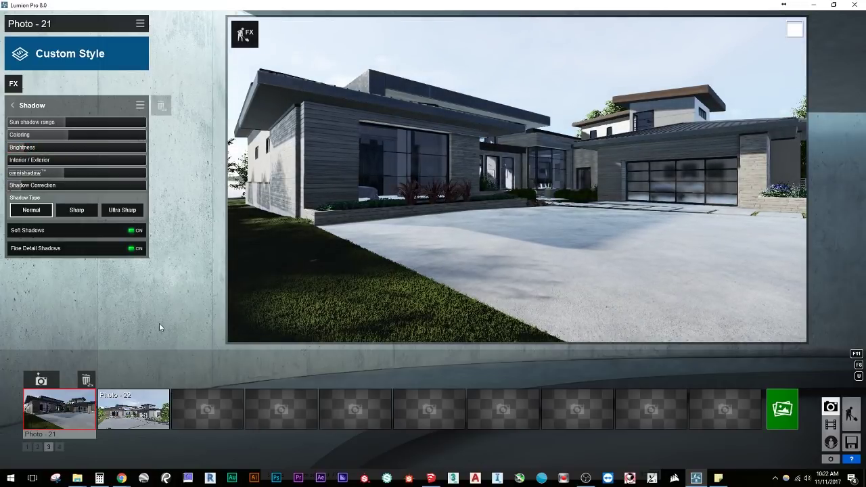
- Raise the Sky Light effect's saturation to its maximum
left_click(11, 105)
left_click(71, 107)
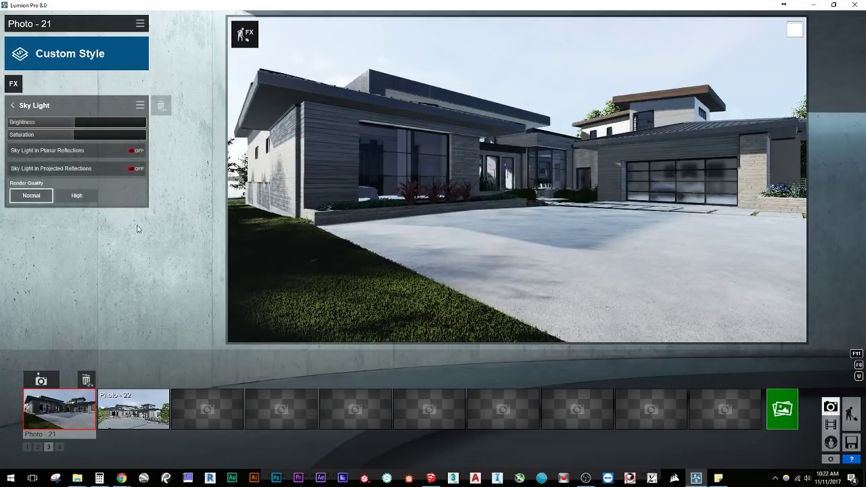
mouse_move(85, 128)
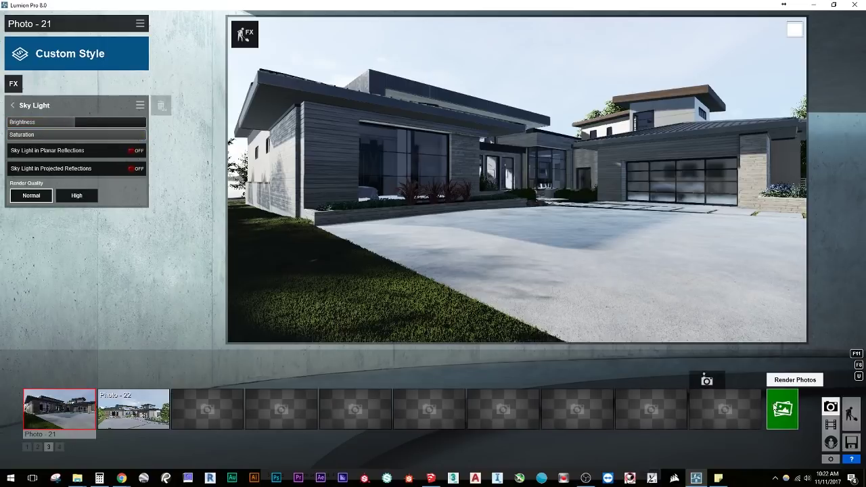
- Render the current shot at Desktop 1920x1080, save it as "1 2", and return to the photo editor
left_click(782, 409)
left_click(325, 353)
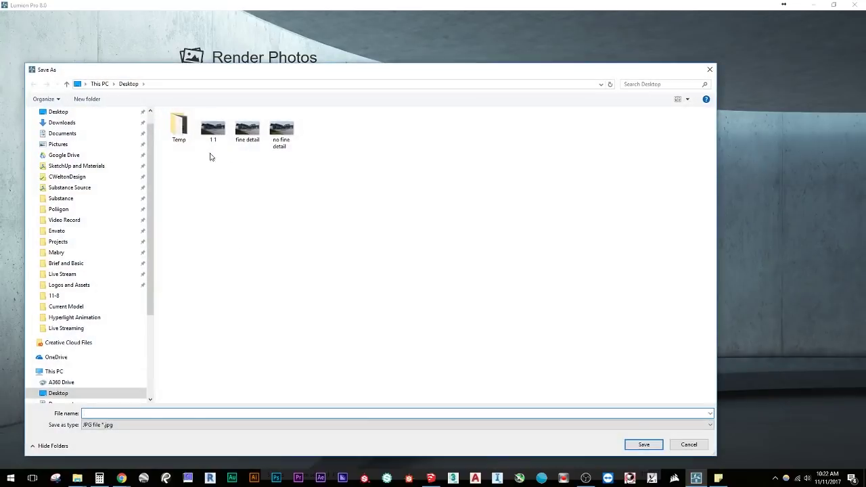
left_click(212, 129)
left_click(183, 412)
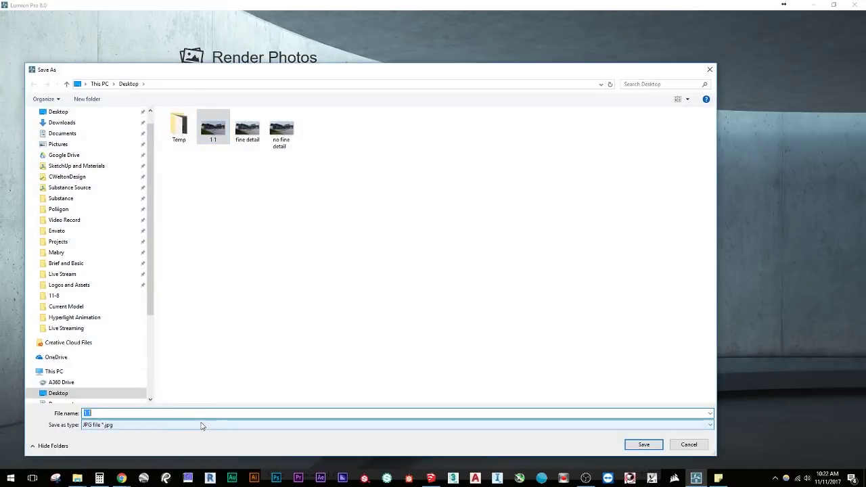
type("1 2")
key("Return")
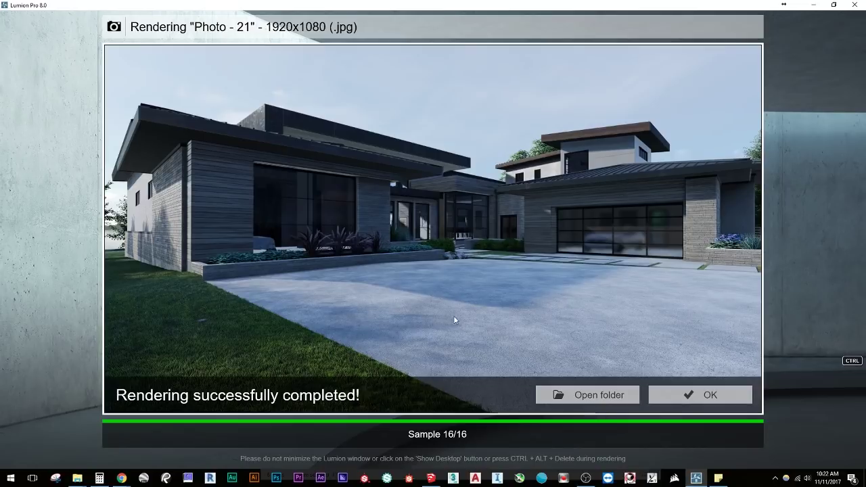
left_click(693, 401)
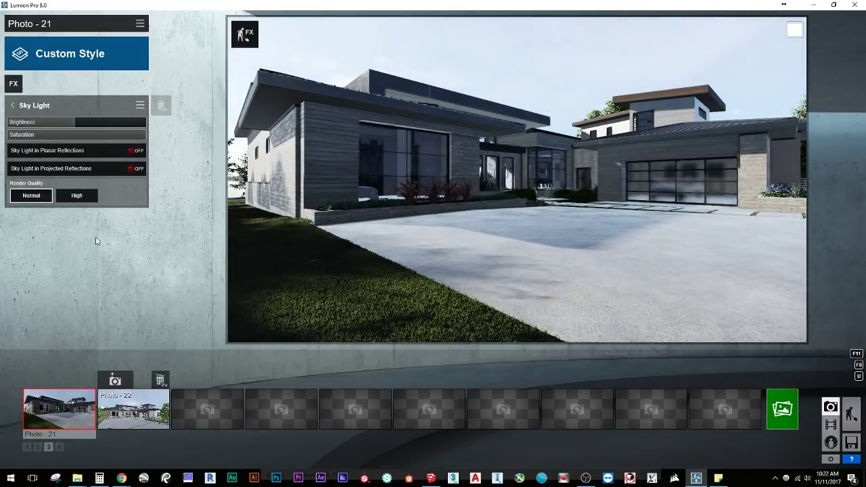
- Set the Sky Light brightness to maximum and saturation to minimum, and render the shot at Desktop 1920x1080 under a new file name
left_click_drag(80, 123, 156, 121)
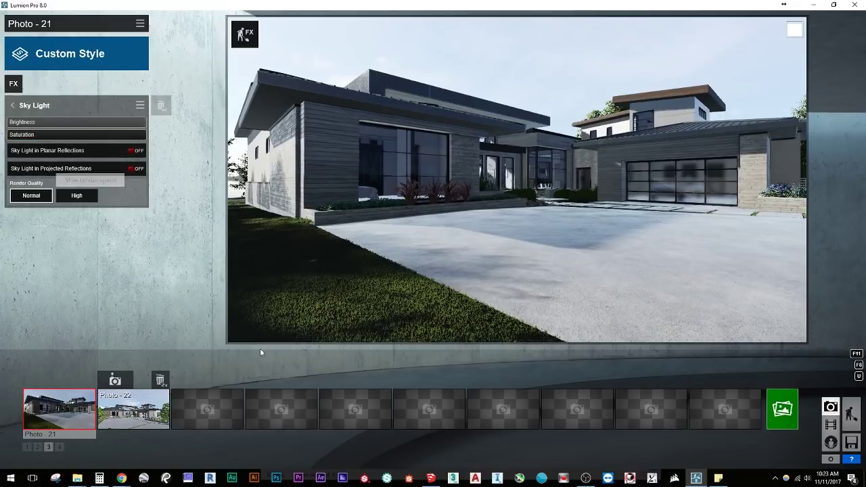
left_click(781, 409)
left_click(354, 365)
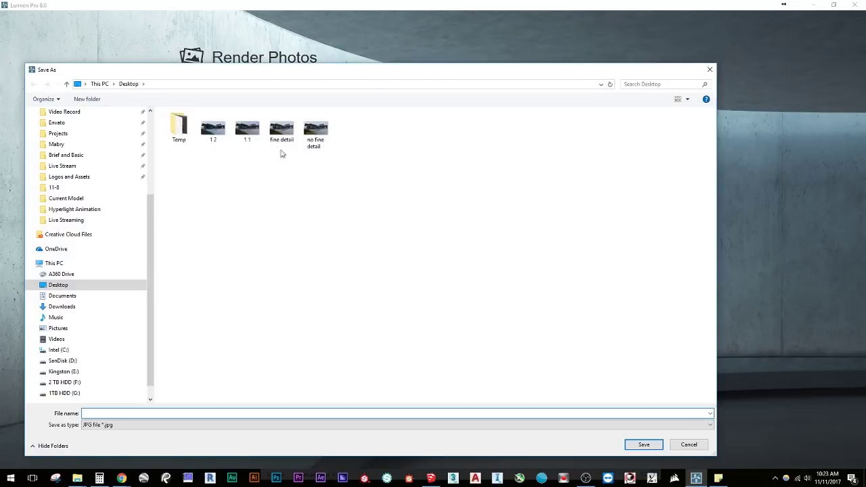
left_click(217, 138)
left_click(138, 414)
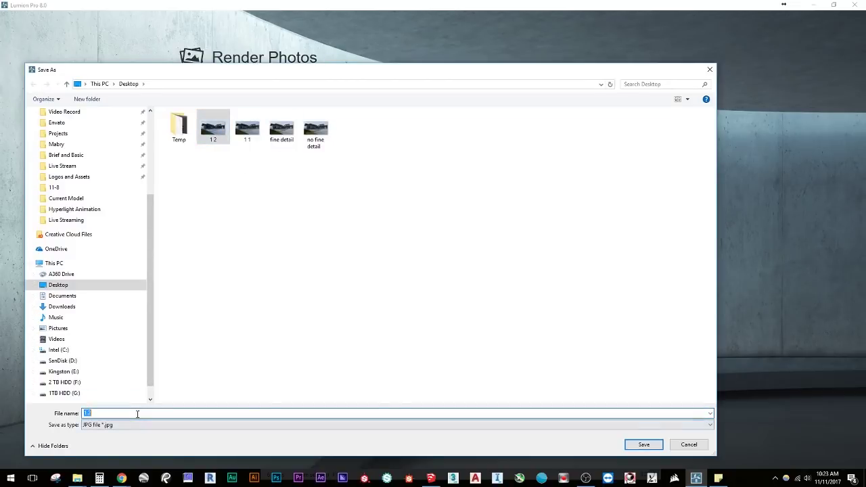
type("3")
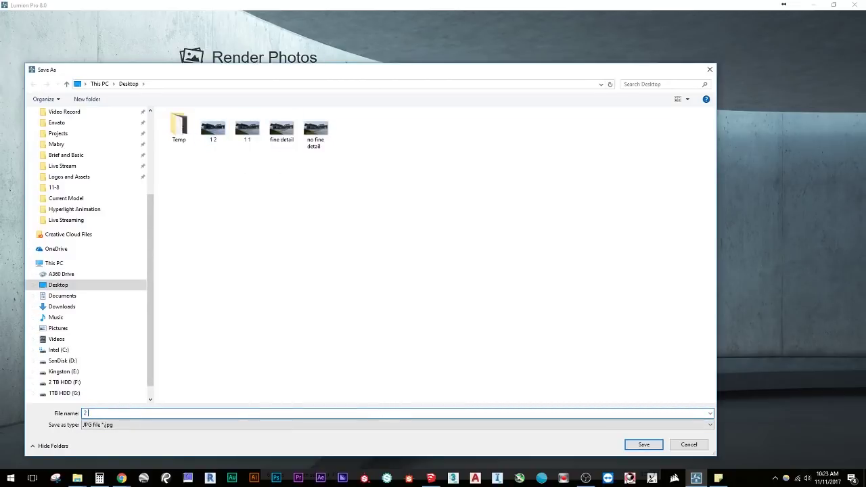
type("1")
key("Return")
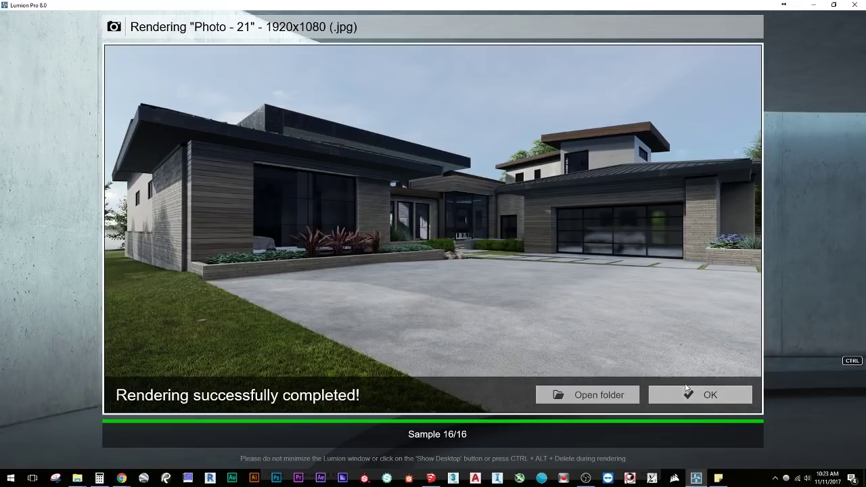
left_click(704, 393)
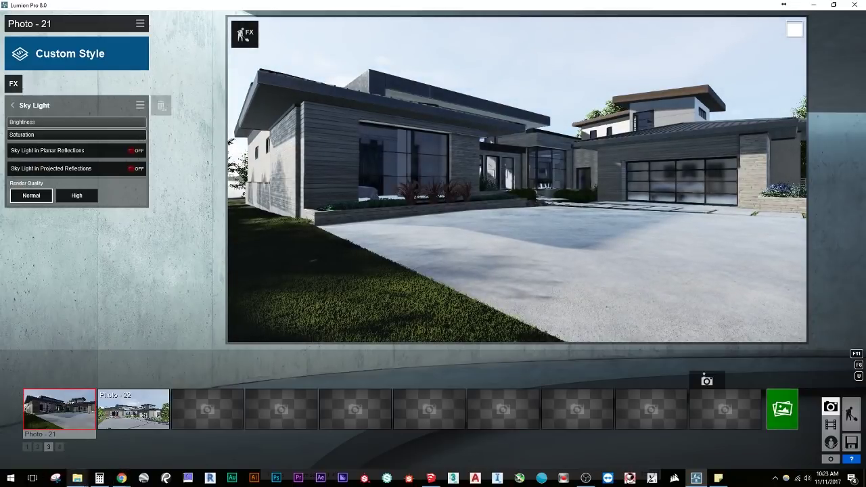
- Switch to the Photos viewer, enlarge the car image unnamed.jpg to examine its shadow, and close it
mouse_move(77, 478)
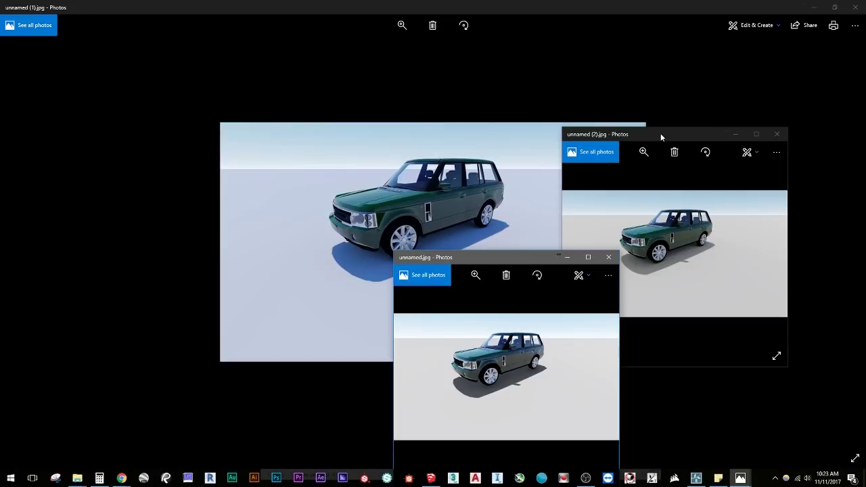
double_click(534, 262)
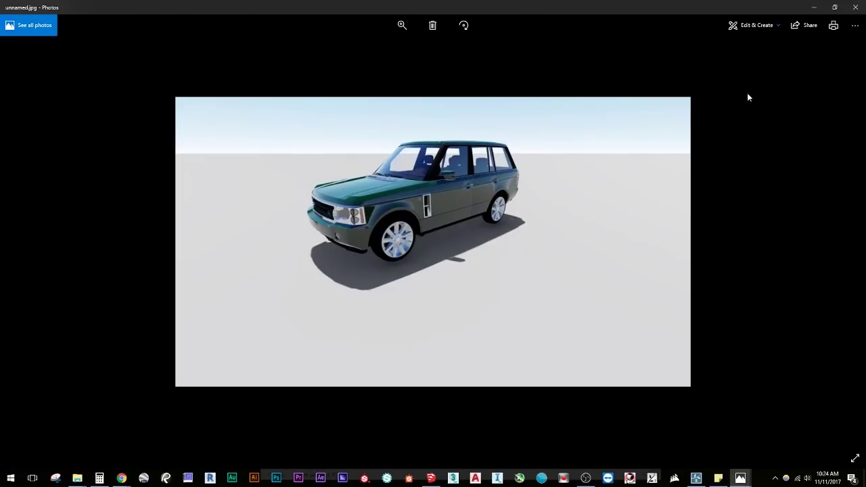
left_click(855, 7)
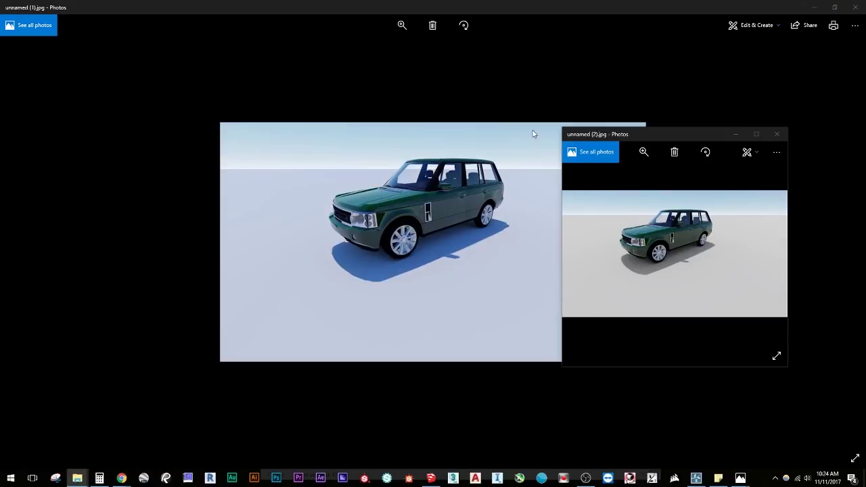
- Examine the ground shadow beneath the car in unnamed (1).jpg at closer magnification
left_click(742, 135)
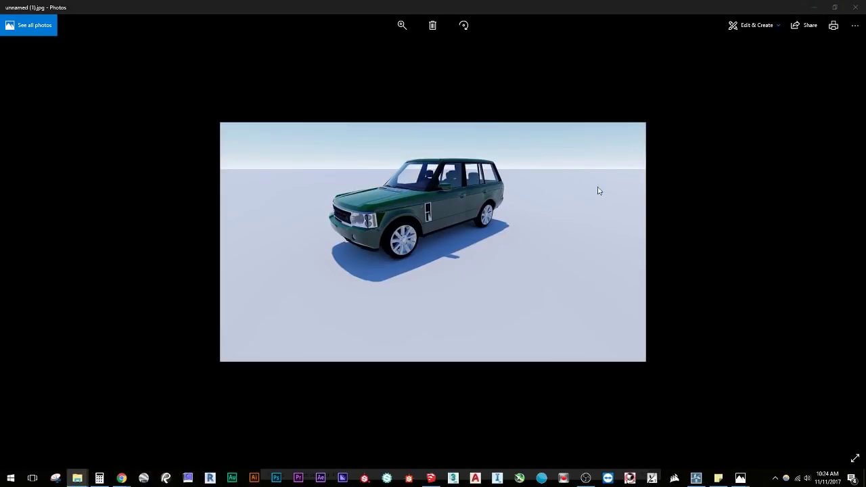
left_click(554, 228)
scroll(438, 290, "up", 7)
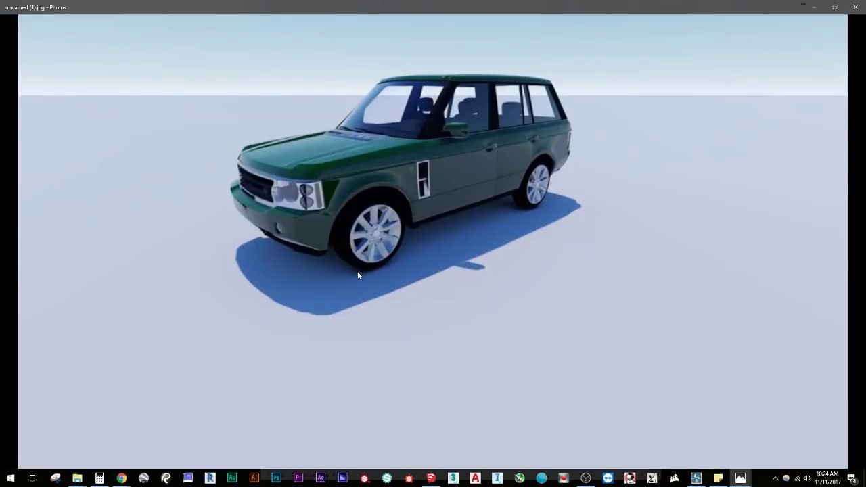
scroll(358, 274, "down", 2)
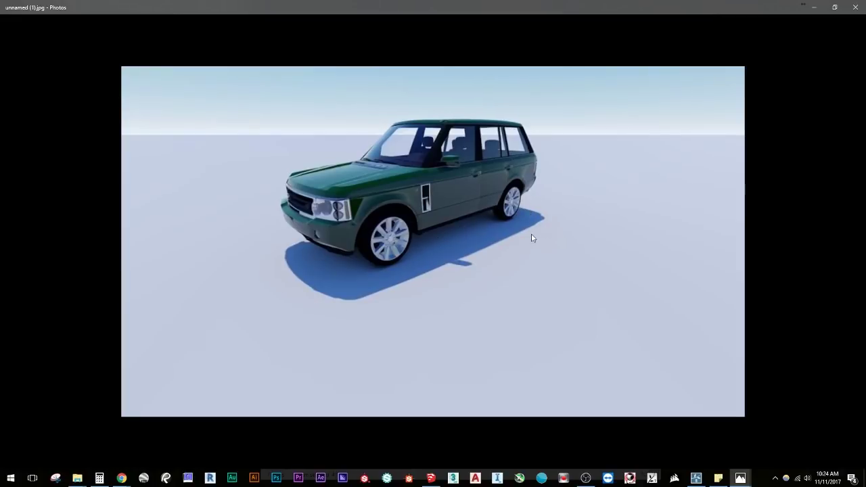
scroll(496, 200, "down", 1)
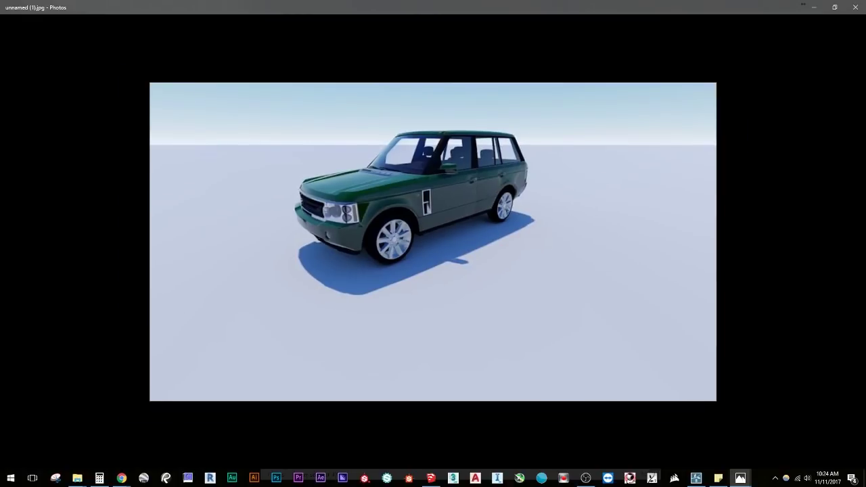
- Compare the car's shadow color in unnamed (2).jpg with unnamed.jpg at full window size
key("alt+Tab")
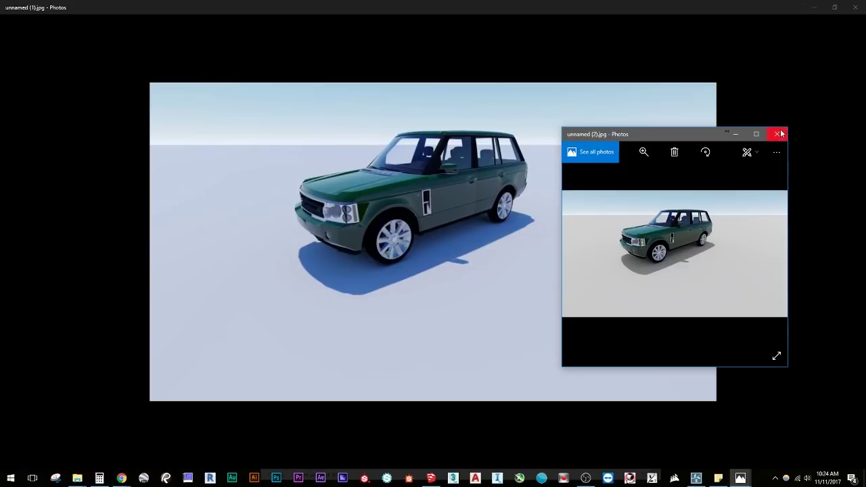
left_click(759, 135)
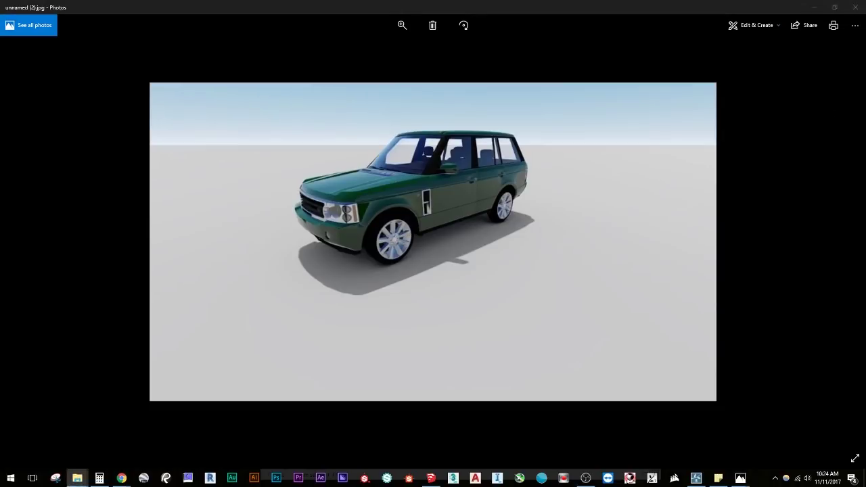
left_click(683, 140)
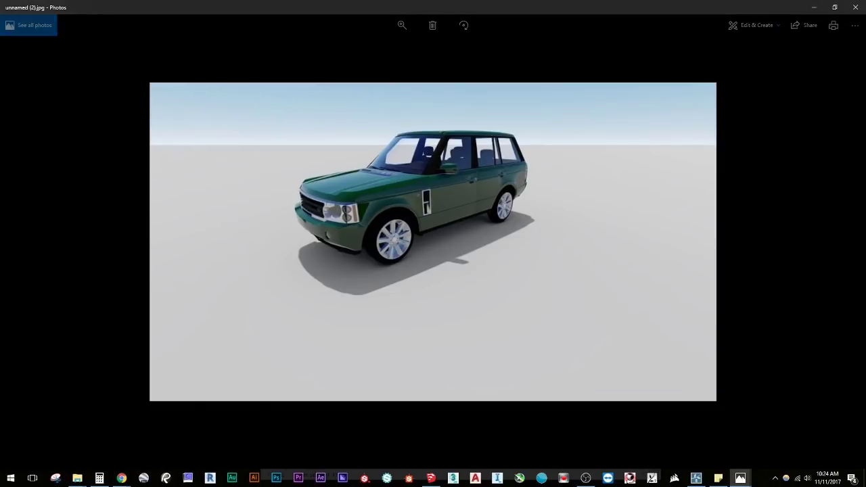
mouse_move(740, 478)
left_click(691, 440)
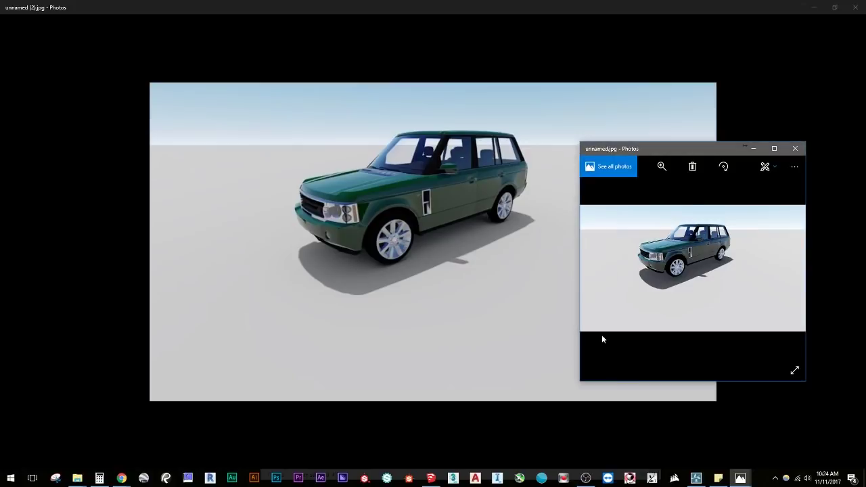
double_click(684, 151)
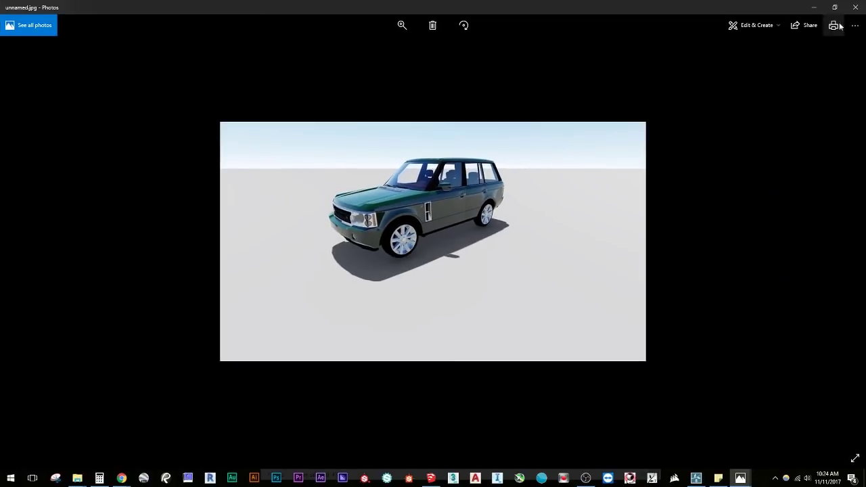
left_click(855, 7)
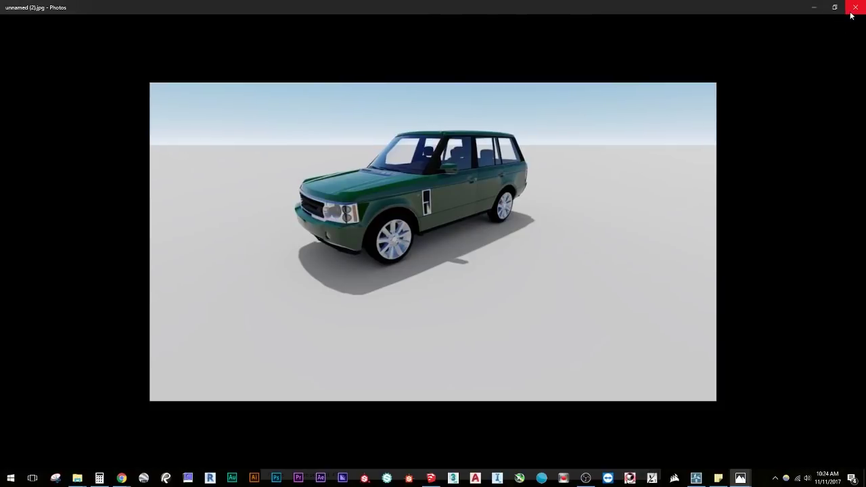
left_click(854, 8)
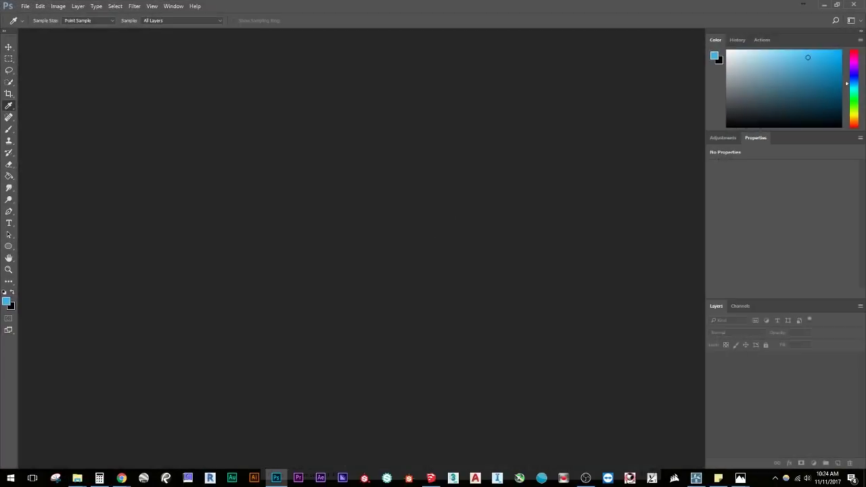
- In Photoshop, open the snow photo unnamed.png and examine the long shadows on the snow up close
left_click(623, 110)
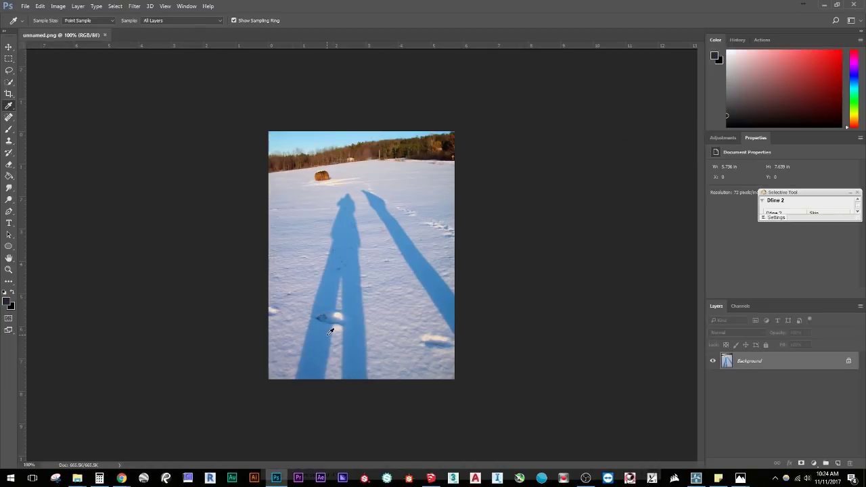
scroll(325, 222, "up", 3, "alt")
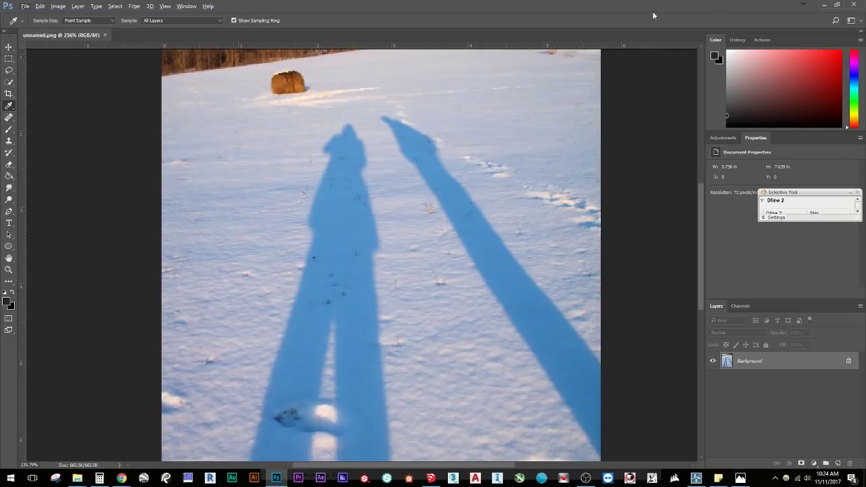
left_click(824, 5)
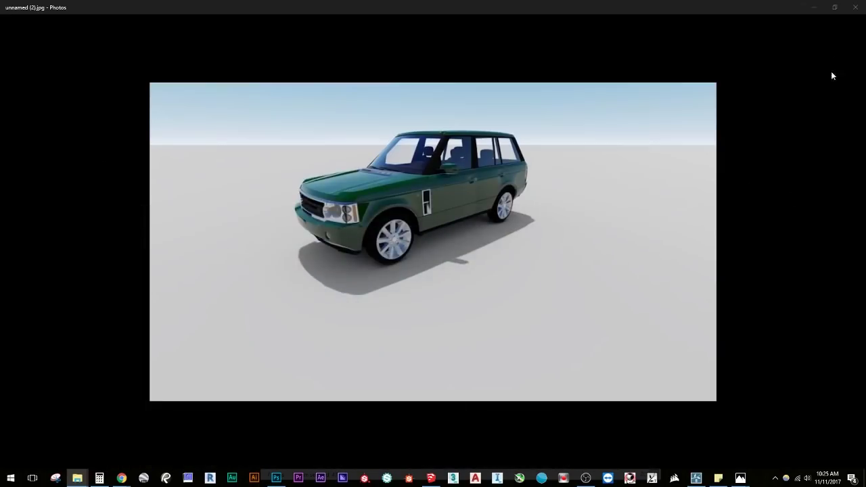
- Return to Lumion, delete the Sky Light effect from Photo - 21, and select the empty Photo - 23 slot
left_click(857, 7)
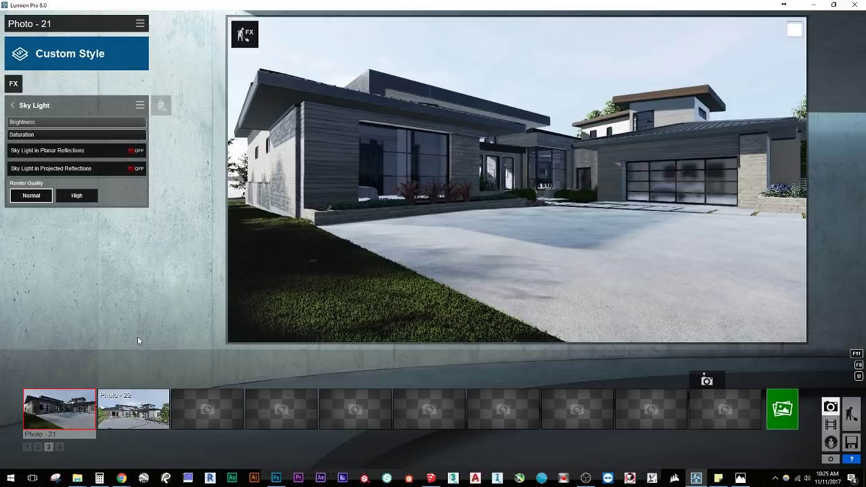
double_click(161, 107)
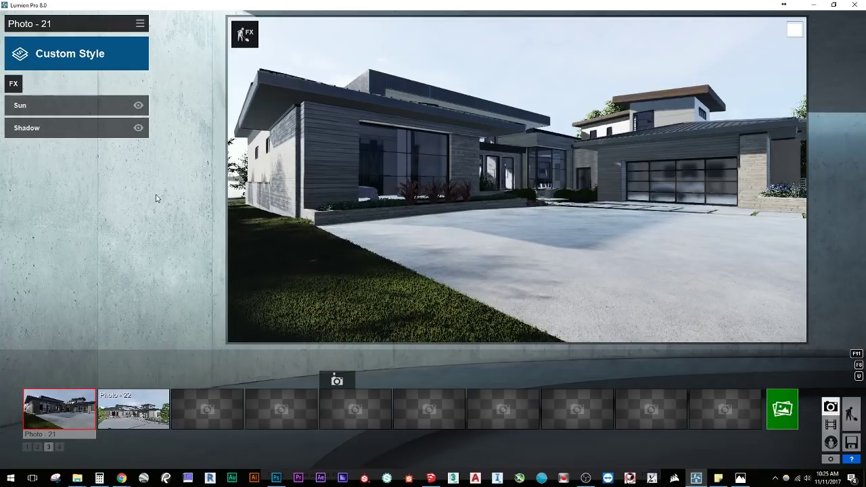
left_click(218, 418)
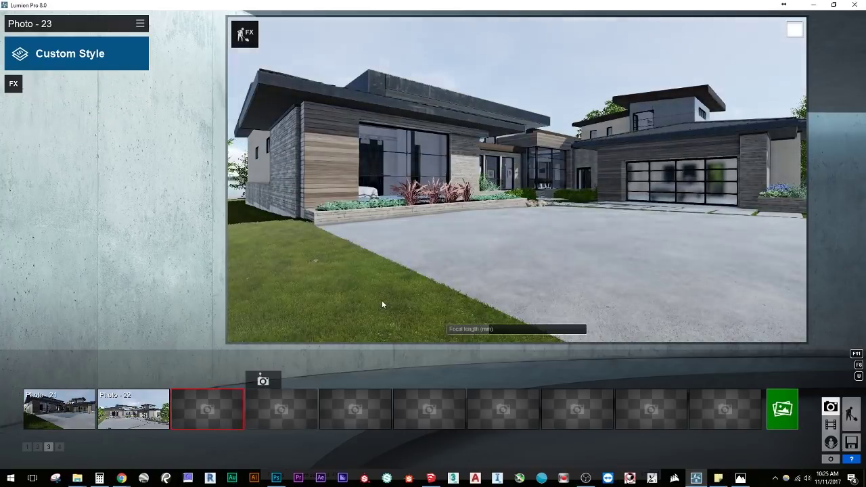
- Frame Photo - 23 as an elevated view looking down over the driveway, house front and garage
key("d")
right_click_drag(525, 235, 510, 277)
key("q")
- Add the Outlines sketch effect to Photo - 23
left_click(13, 85)
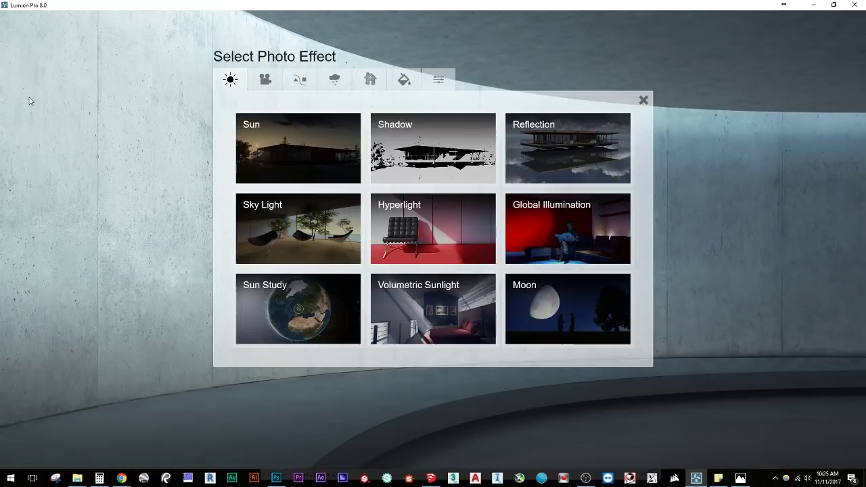
left_click(370, 80)
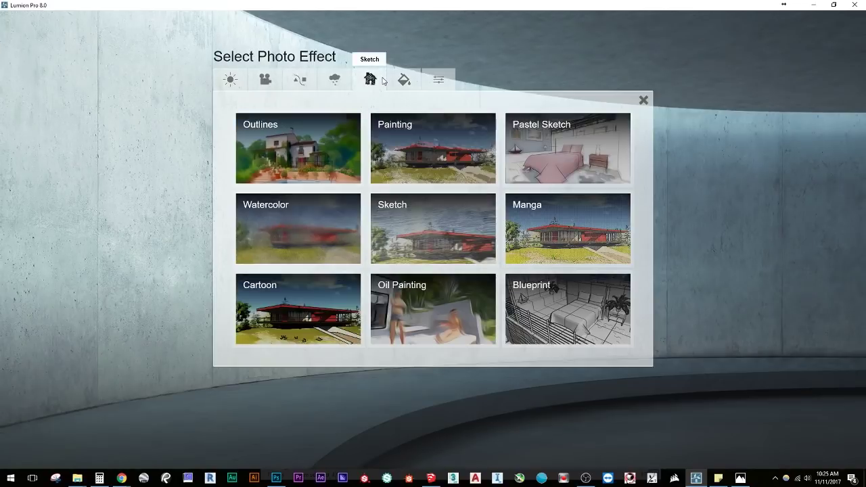
left_click(302, 166)
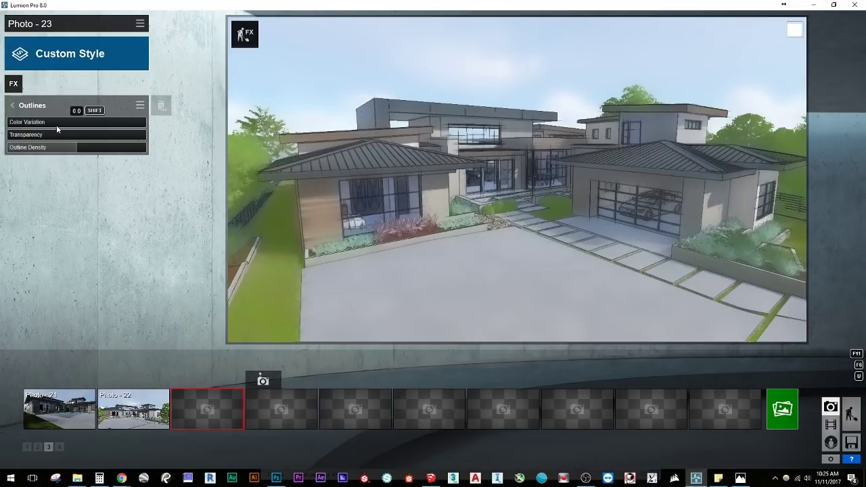
- Try different color variation, transparency and outline density levels for the Outlines effect, and delete the effect
mouse_move(43, 126)
left_mouse_down()
mouse_move(136, 126)
mouse_move(50, 130)
mouse_move(162, 153)
mouse_move(87, 125)
mouse_move(123, 124)
mouse_move(58, 127)
mouse_move(183, 147)
mouse_move(58, 143)
mouse_move(181, 157)
mouse_move(175, 152)
left_mouse_up()
left_click_drag(94, 123, 177, 137)
mouse_move(97, 148)
left_mouse_down()
mouse_move(210, 142)
mouse_move(6, 150)
mouse_move(221, 156)
mouse_move(129, 155)
mouse_move(10, 135)
mouse_move(91, 134)
mouse_move(10, 135)
left_mouse_up()
mouse_move(93, 127)
left_mouse_down()
mouse_move(116, 123)
mouse_move(8, 124)
mouse_move(115, 123)
mouse_move(49, 156)
mouse_move(141, 136)
mouse_move(35, 150)
mouse_move(115, 158)
mouse_move(66, 159)
left_mouse_up()
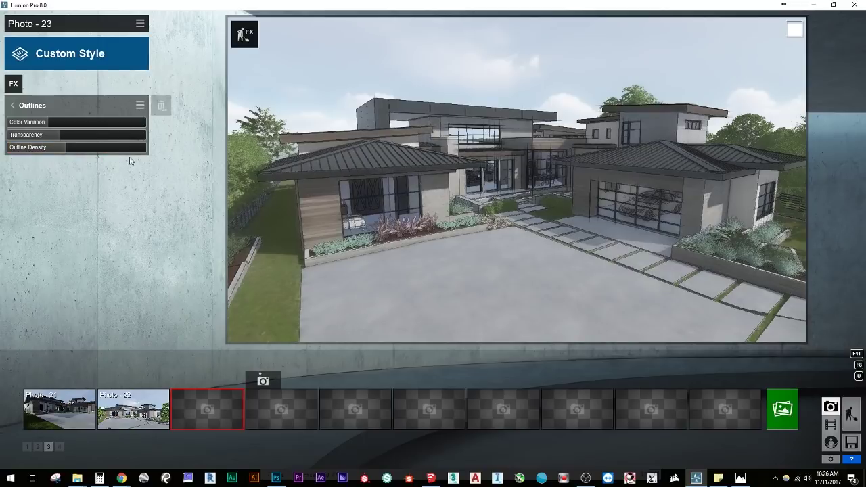
double_click(160, 107)
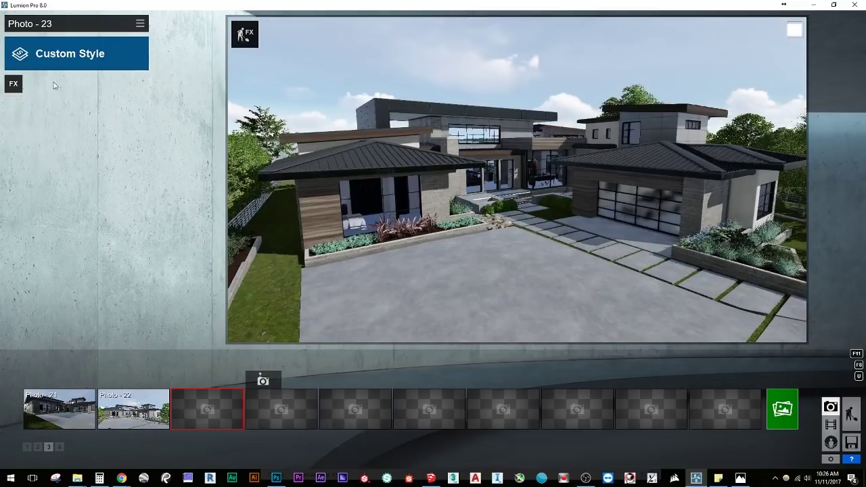
- Add the Color Correction effect to Photo - 23 and slightly raise its temperature and vibrance
left_click(13, 84)
left_click(343, 86)
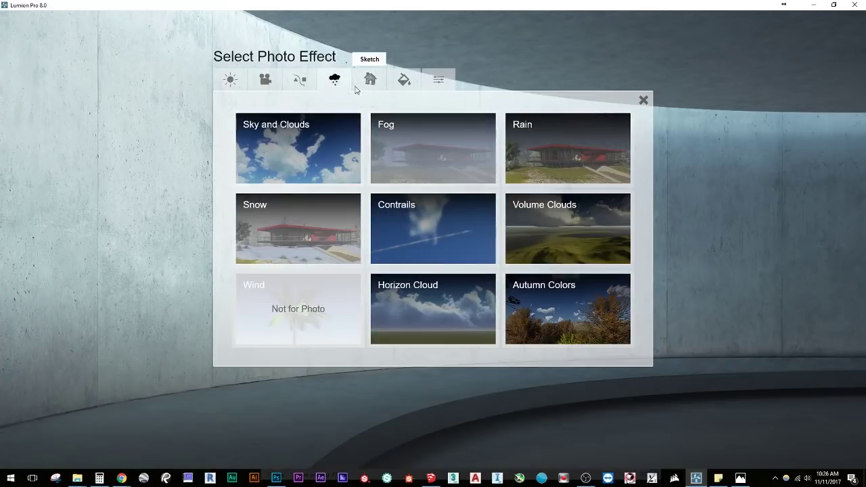
left_click(413, 84)
left_click(271, 162)
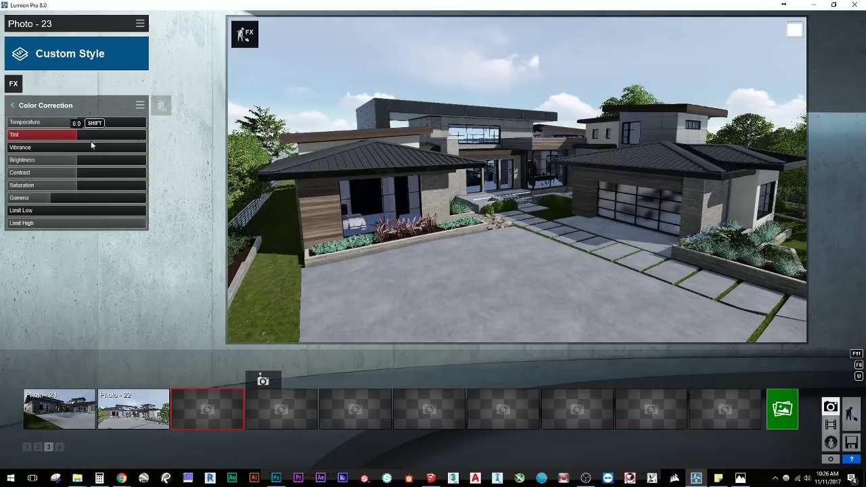
left_click_drag(80, 123, 83, 203)
left_click_drag(59, 148, 37, 175)
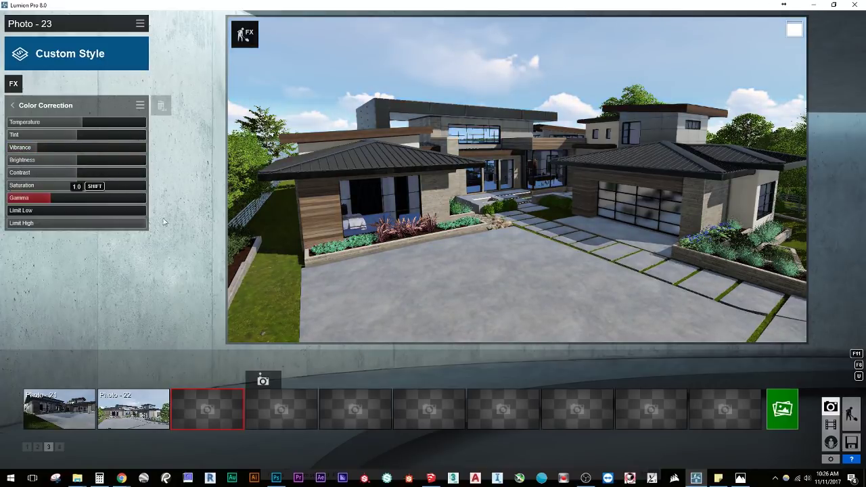
- Reframe Photo - 23 as a low, close view of the front facade and garage, and set the Color Correction tint to 0.1
key("w")
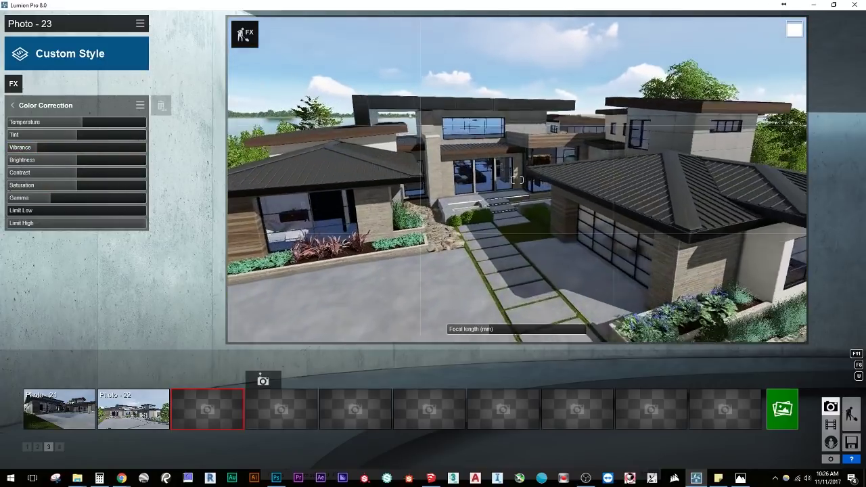
key("e")
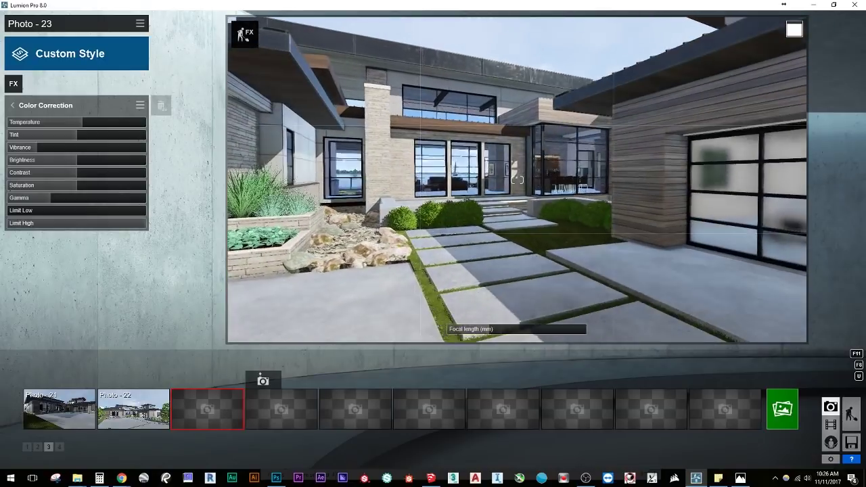
key("s")
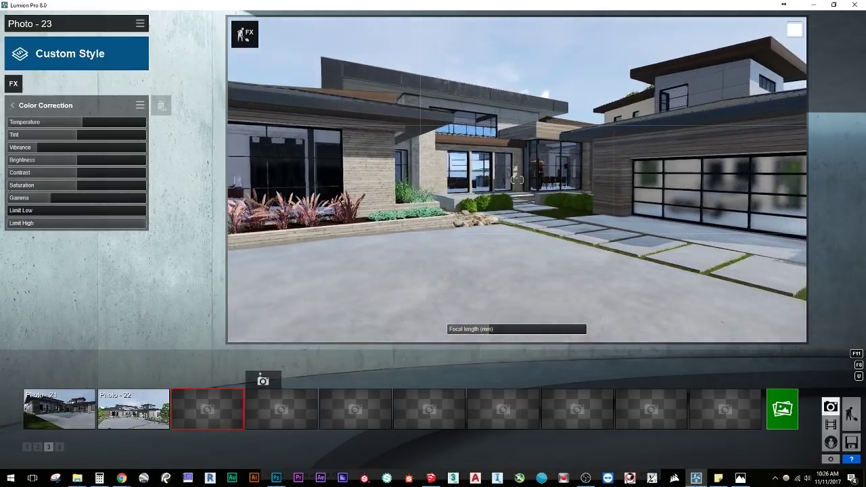
key("w")
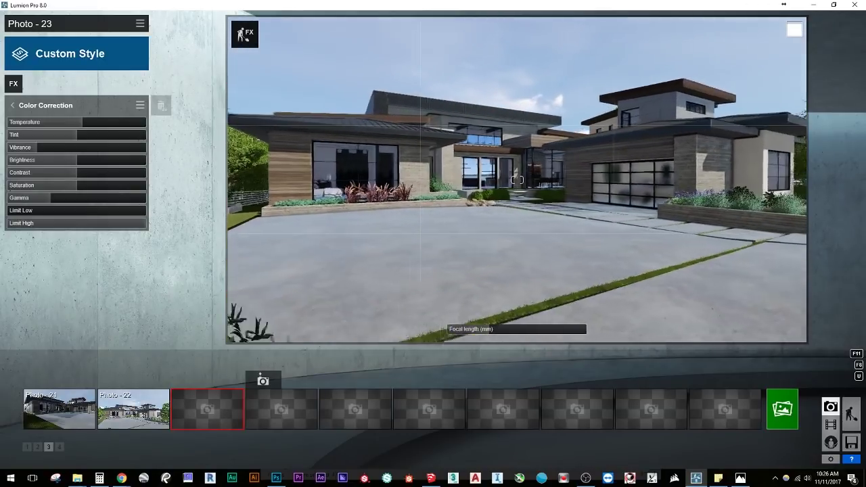
key("w")
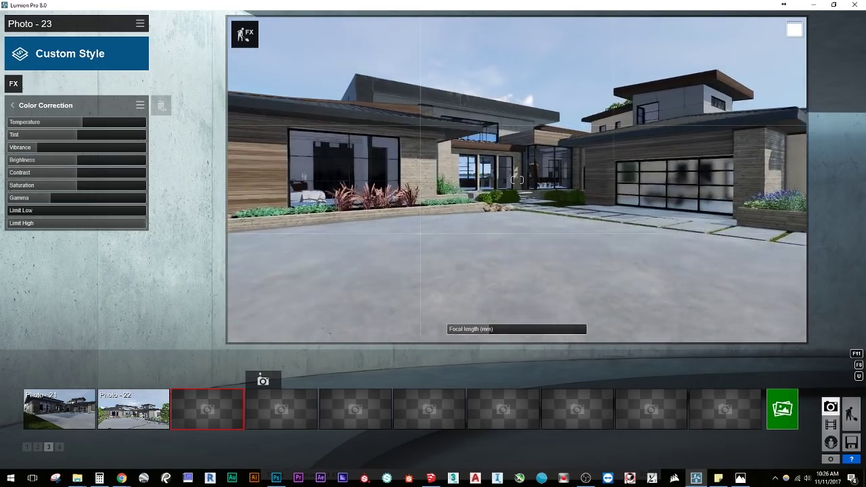
key("s")
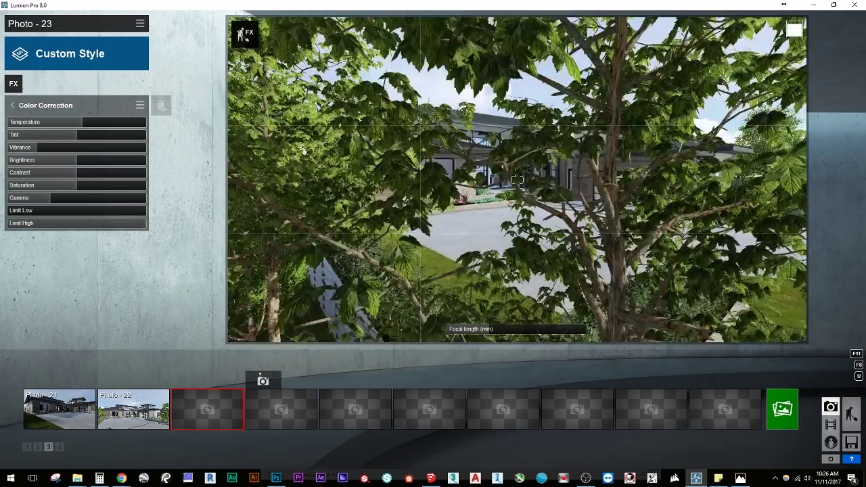
key("w")
left_click(96, 134)
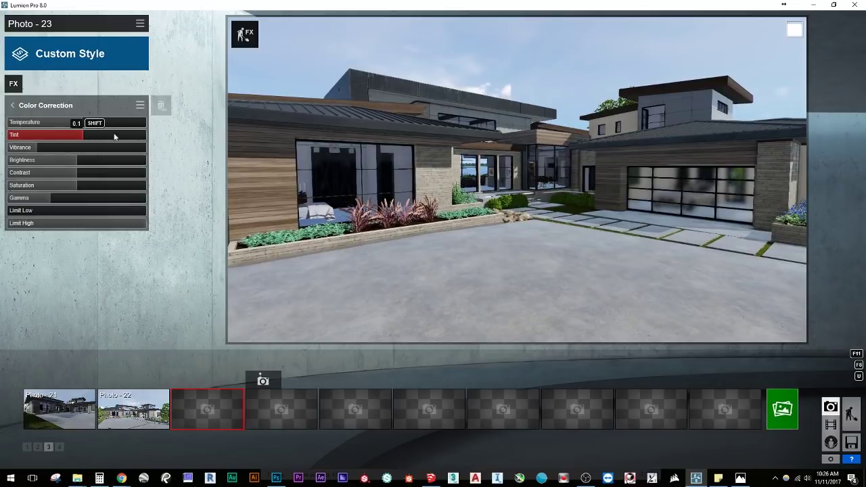
- Try a higher vibrance, different low and high limits, and a warmer temperature for Photo - 23's Color Correction effect
left_click_drag(94, 153, 60, 162)
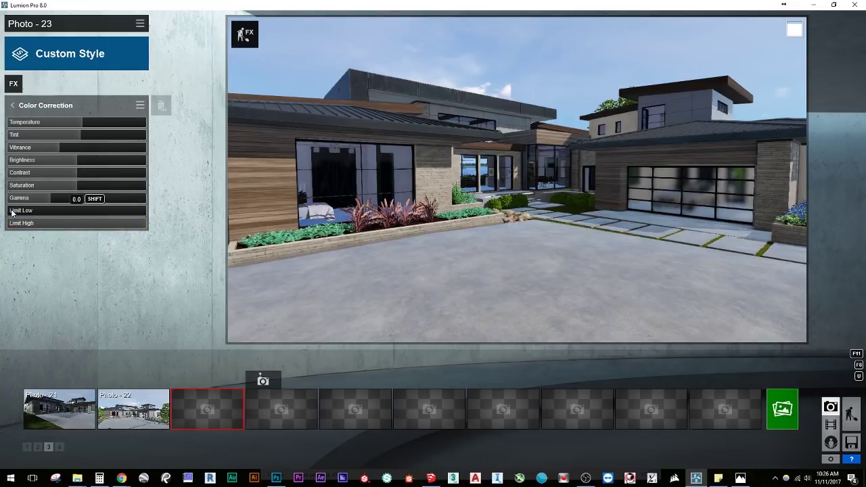
mouse_move(12, 211)
left_mouse_down()
mouse_move(29, 223)
mouse_move(14, 224)
left_mouse_up()
left_click_drag(107, 227, 172, 231)
left_click_drag(48, 148, 83, 161)
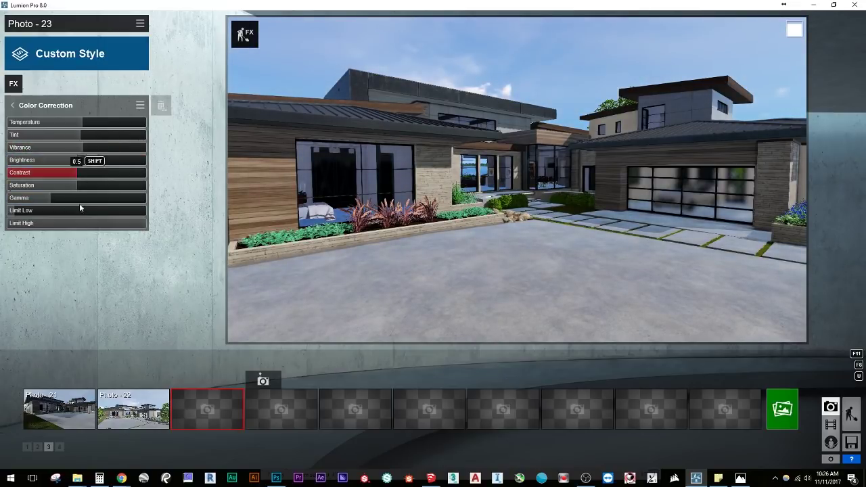
mouse_move(91, 120)
left_mouse_down()
mouse_move(51, 126)
mouse_move(132, 139)
mouse_move(107, 145)
left_mouse_up()
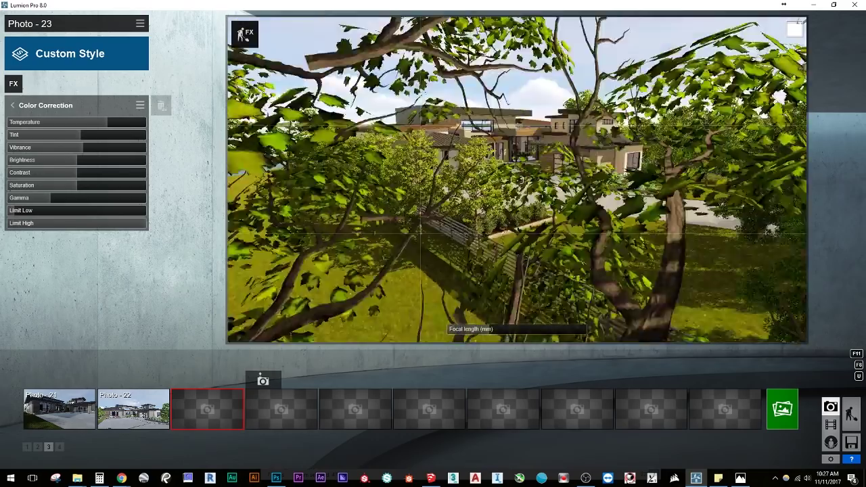
- Reframe Photo - 23 as a wider, raised view of the house front and driveway, and delete its Color Correction effect
key("w")
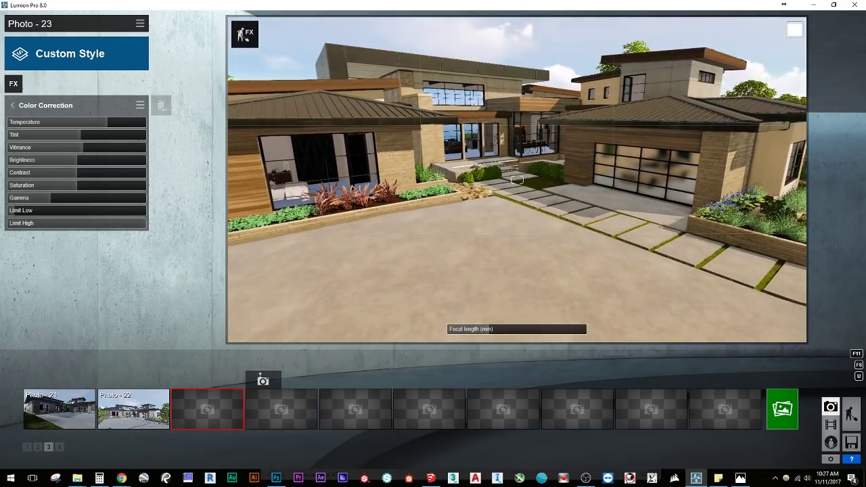
key("s")
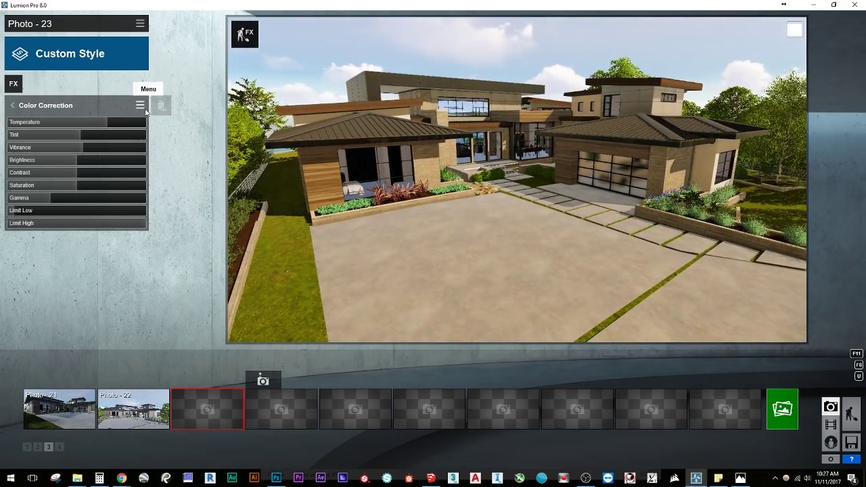
double_click(162, 107)
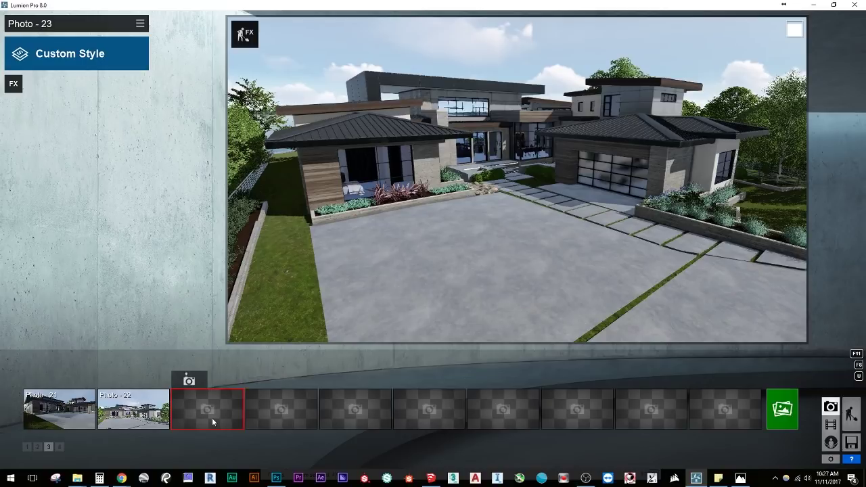
- Open Photo - 8 from the first photo set and remove its Variation Control effect
left_click(26, 446)
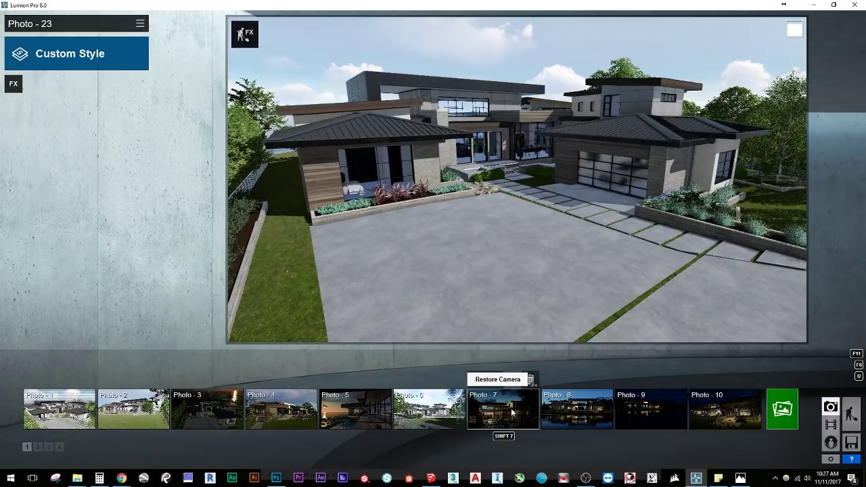
left_click(593, 416)
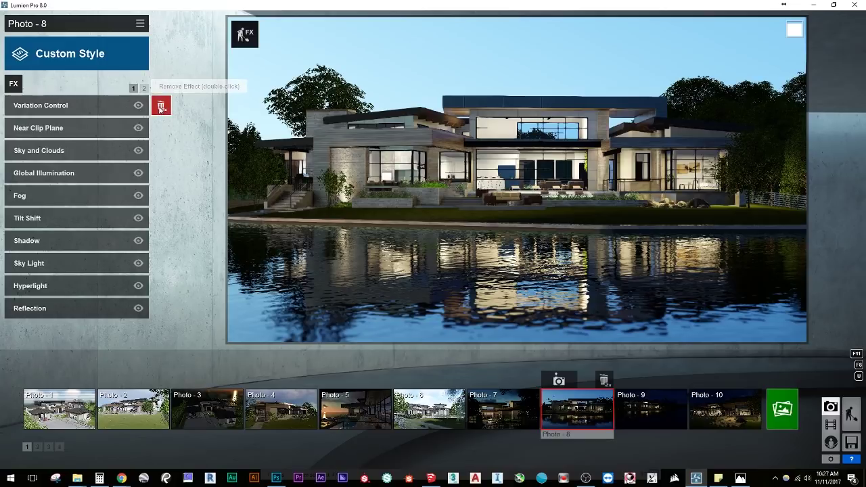
double_click(161, 108)
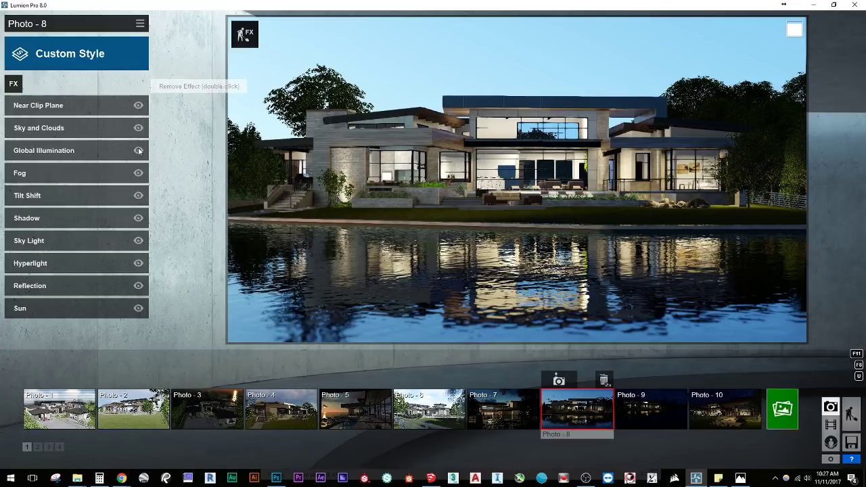
- Add the Variation Control effect to Photo - 8 and choose the house model as the object it controls
left_click(14, 86)
left_click(294, 81)
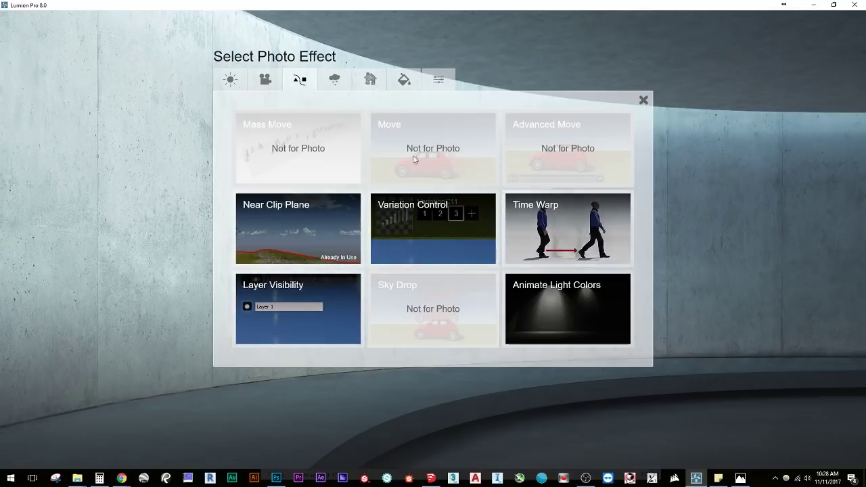
left_click(424, 218)
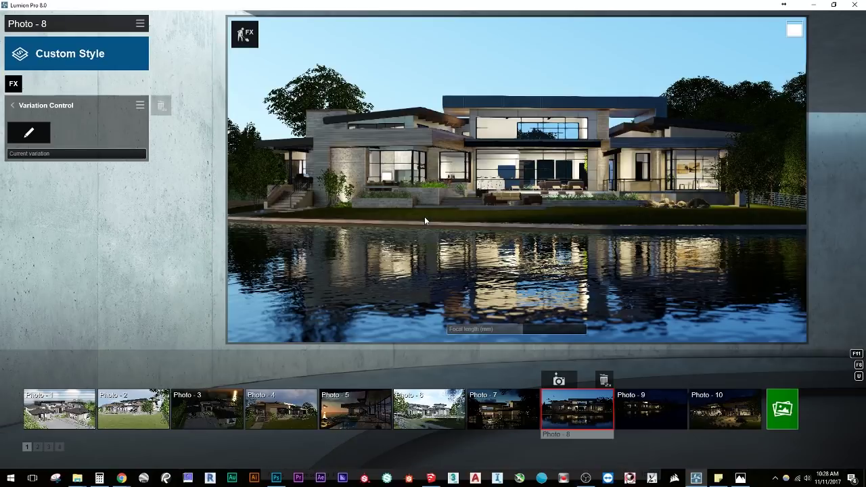
left_click(31, 134)
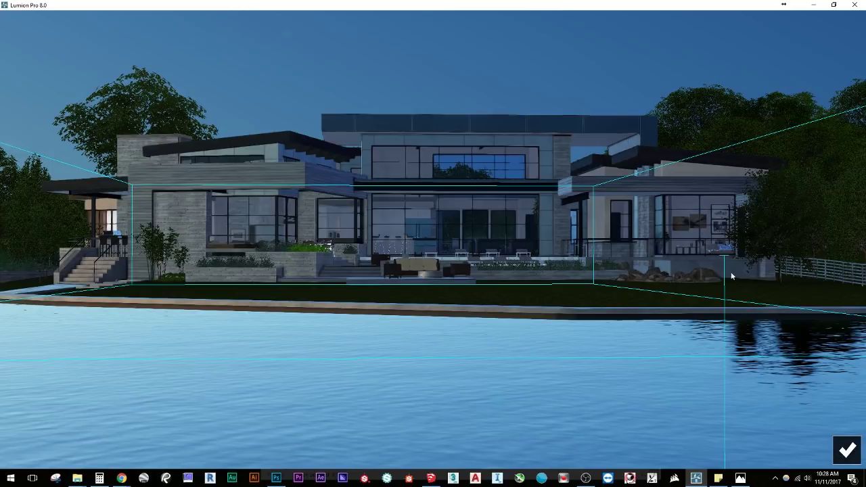
key("Escape")
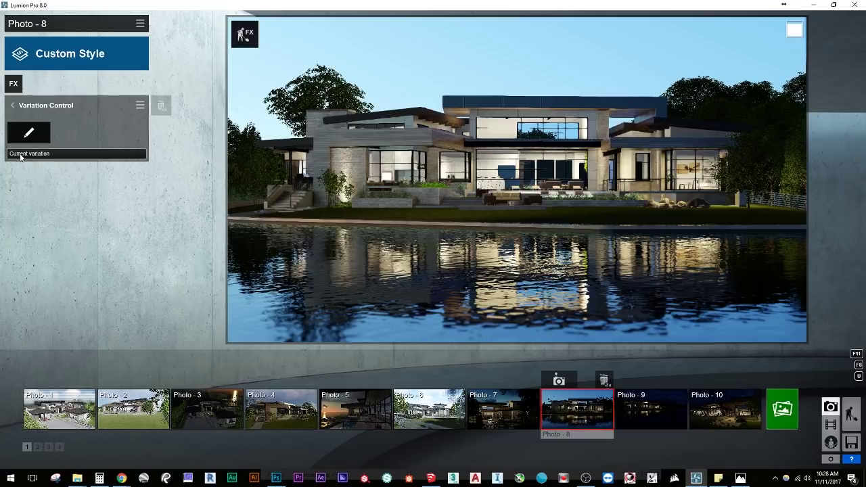
- Try variations 2 and 3 of the house in Photo - 8, dismissing the MSI Afterburner monitor in between
left_click(21, 155)
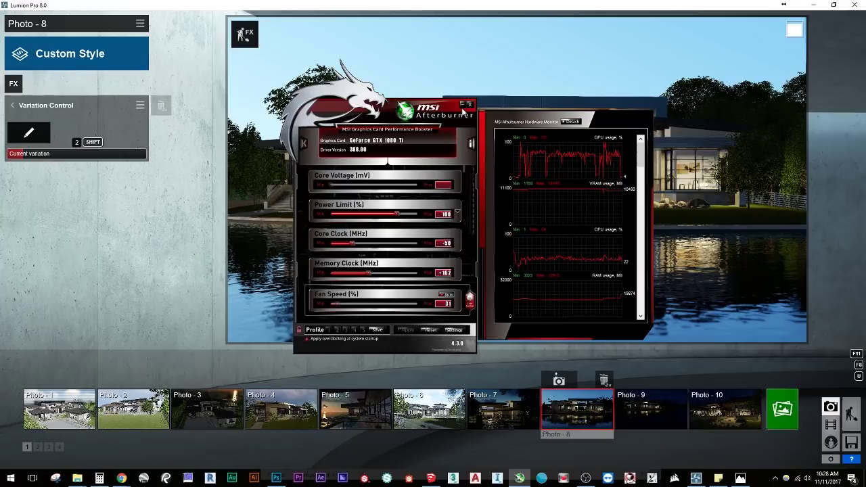
left_click(463, 106)
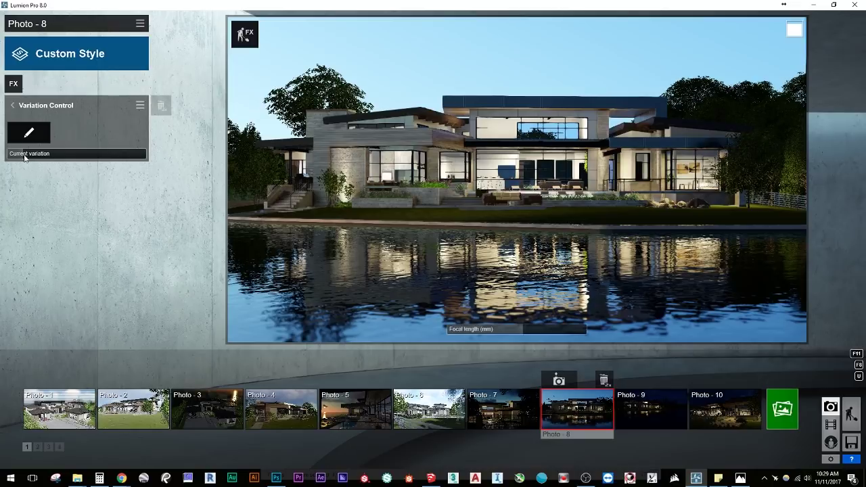
mouse_move(23, 156)
left_mouse_down()
mouse_move(9, 159)
mouse_move(22, 158)
left_mouse_up()
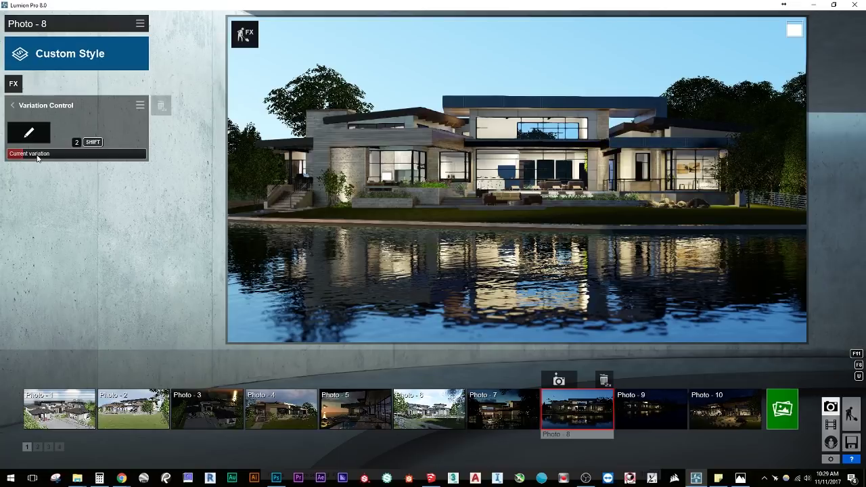
left_click(37, 158)
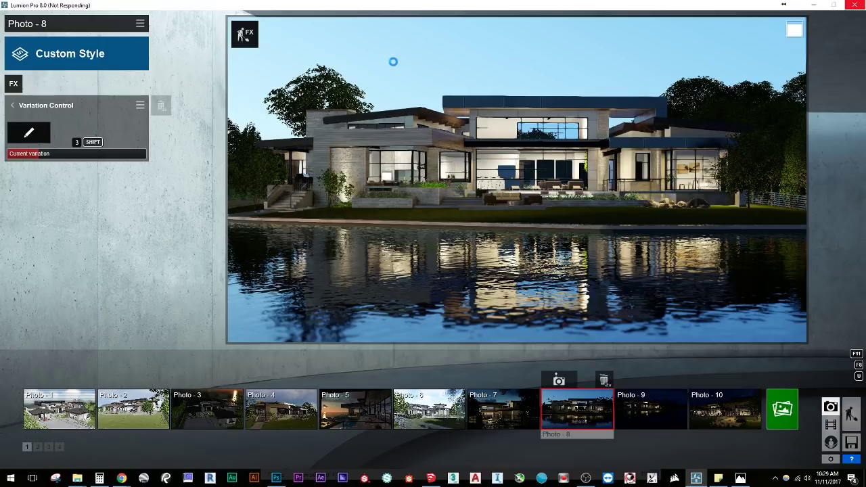
- Switch to Chrome and examine the model and material variation section of Lumion's What's New page, and return to Lumion
mouse_move(123, 480)
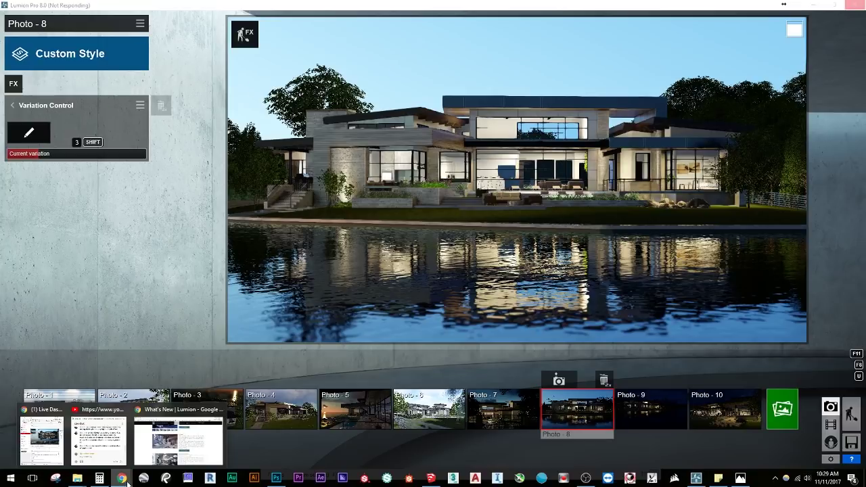
left_click(160, 429)
scroll(139, 229, "down", 1)
scroll(139, 230, "down", 8)
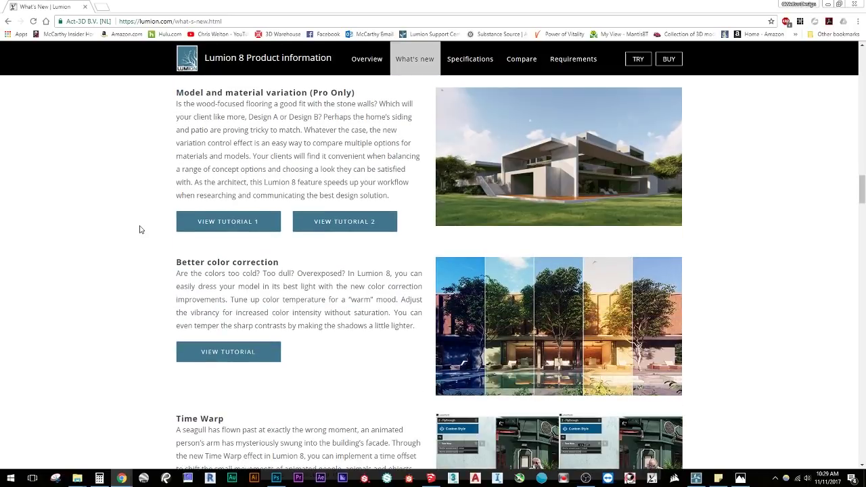
scroll(139, 229, "up", 1)
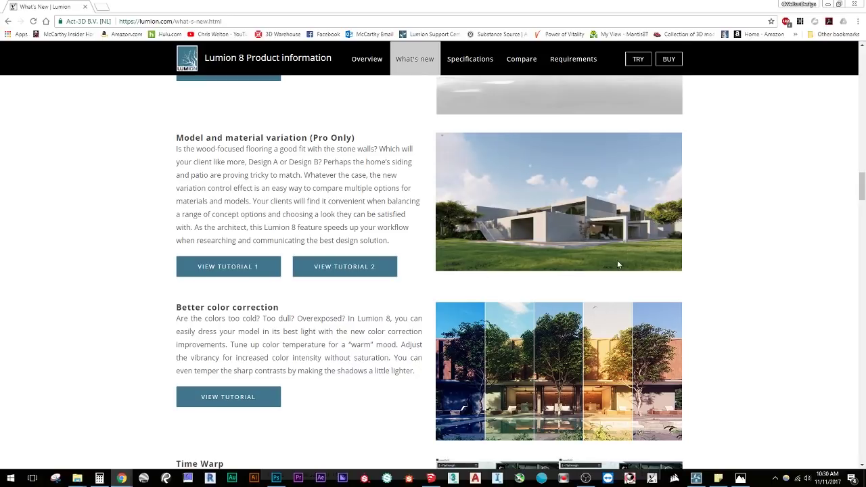
scroll(616, 260, "up", 1)
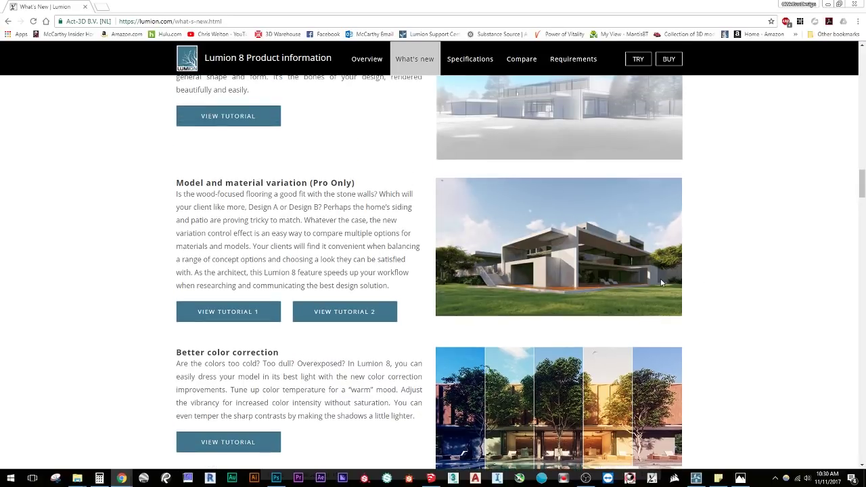
left_click(827, 4)
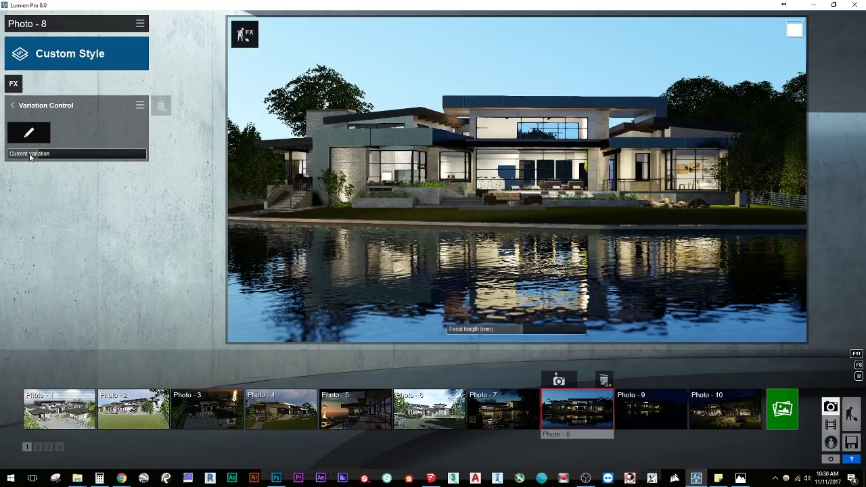
- Set Photo - 8's current variation to 2 and back to 1
mouse_move(29, 153)
key("shift+2")
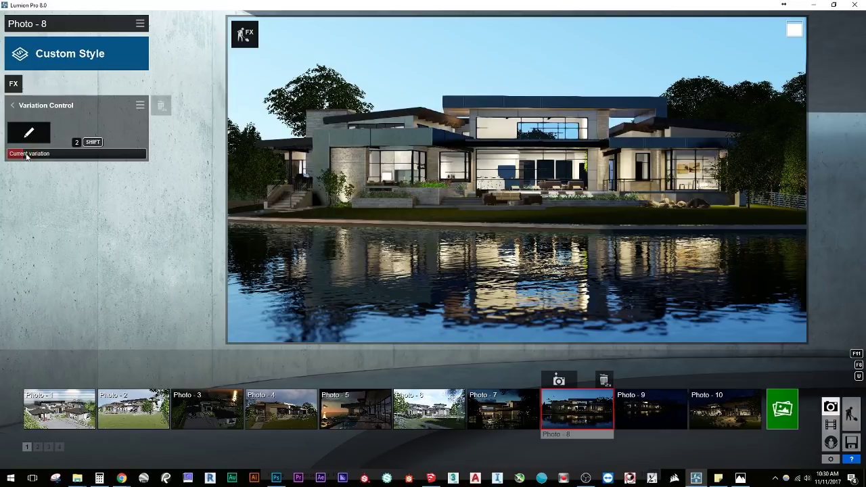
key("shift+1")
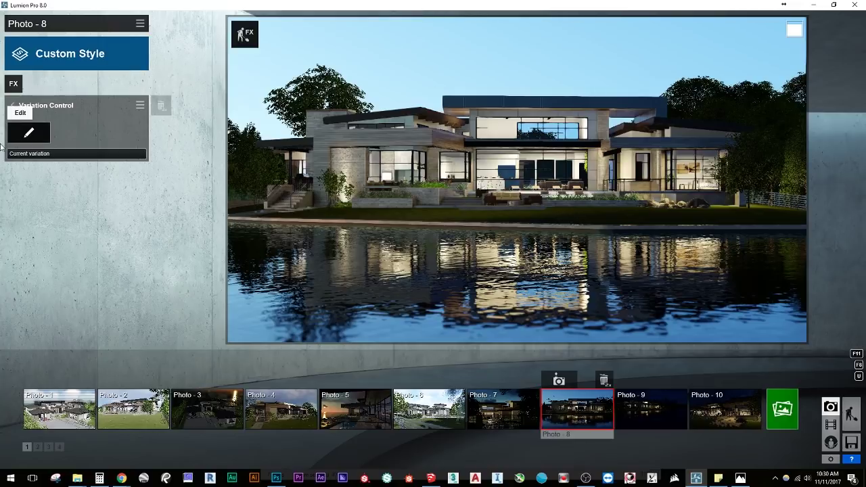
- Switch to build mode, select the imported house model and look at its options for adding a variation
left_click(851, 408)
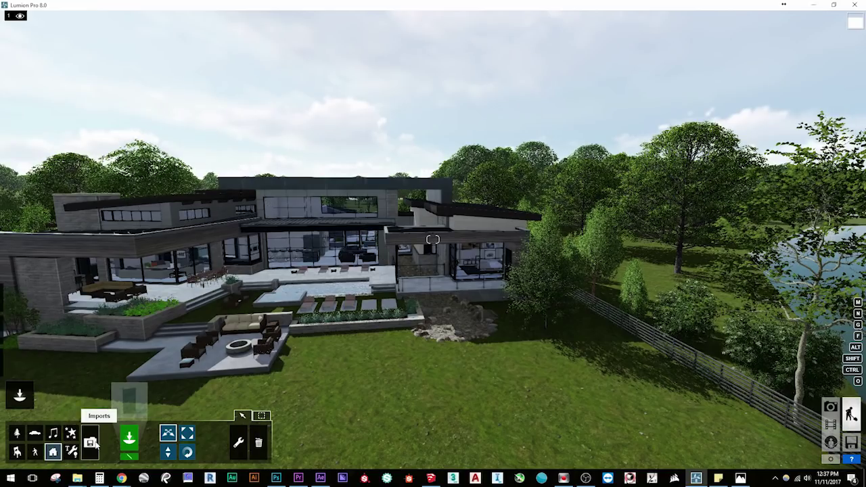
left_click(92, 442)
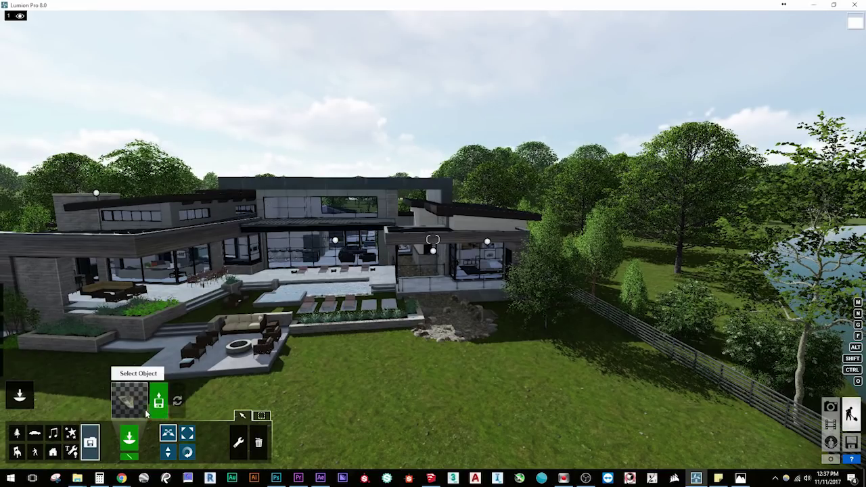
left_click(168, 433)
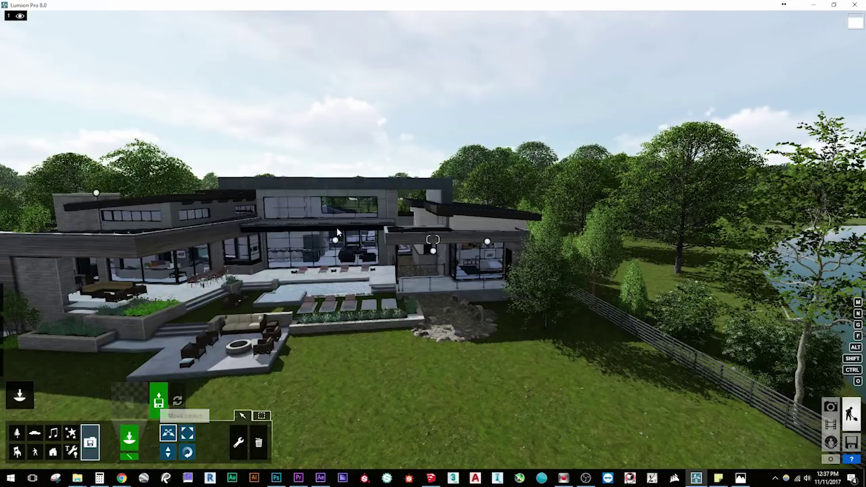
left_click(487, 242)
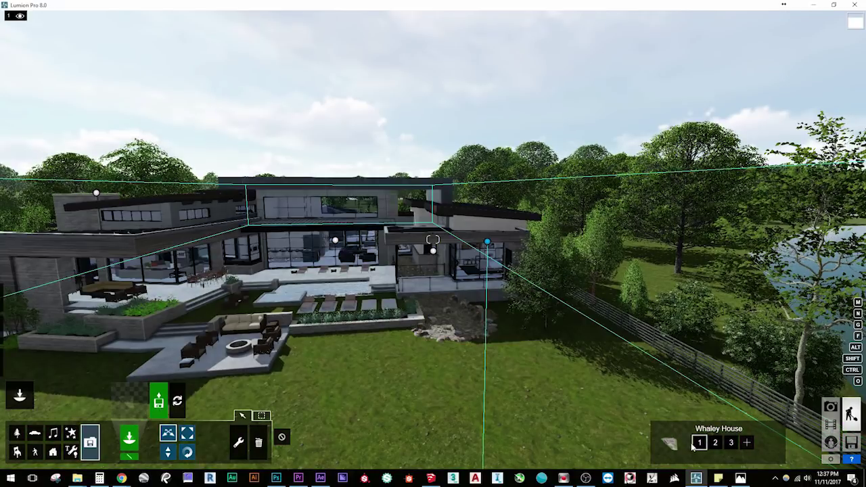
left_click(746, 446)
left_click(667, 393)
- Go into the garage, select the imported BMW+7 car model and look at its options for adding a variation
right_click_drag(493, 311, 572, 314)
key("q")
key("w")
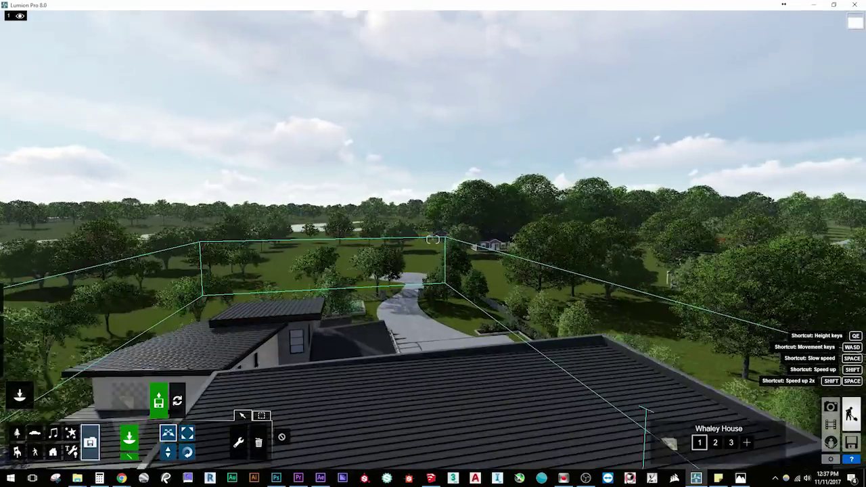
key("w")
right_click_drag(433, 240, 277, 223)
key("w")
key("s")
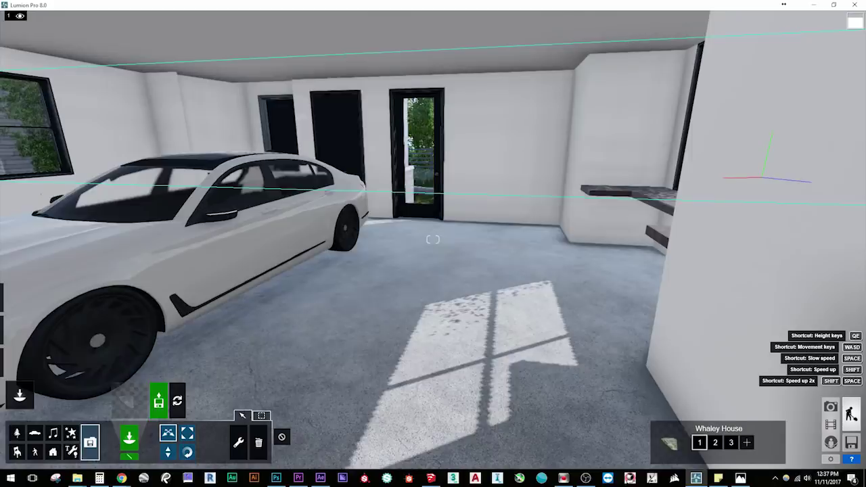
key("s")
right_click_drag(588, 305, 482, 310)
key("w")
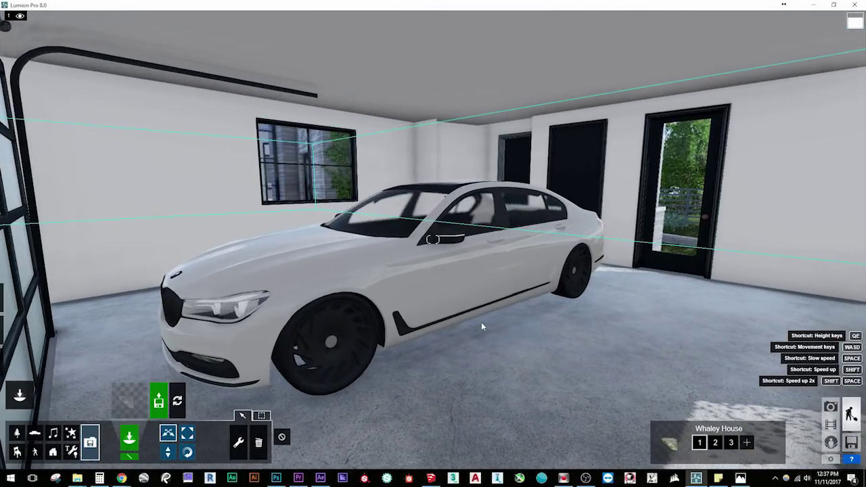
key("w")
mouse_move(372, 332)
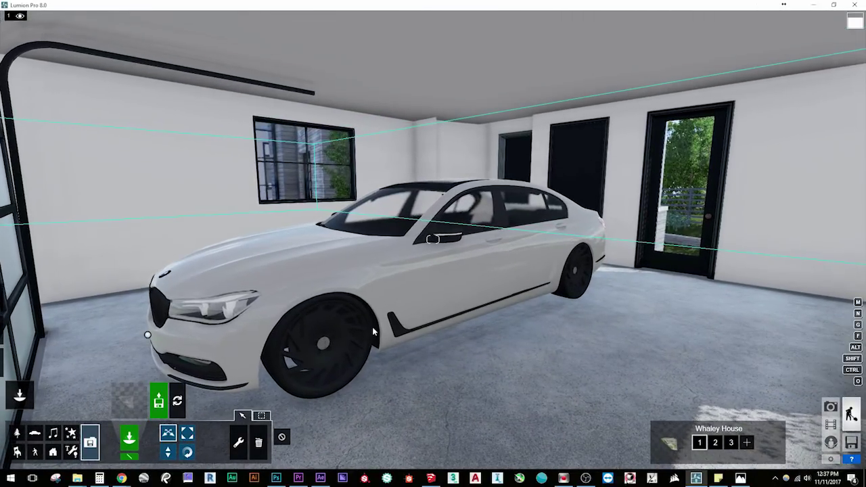
left_click(148, 335)
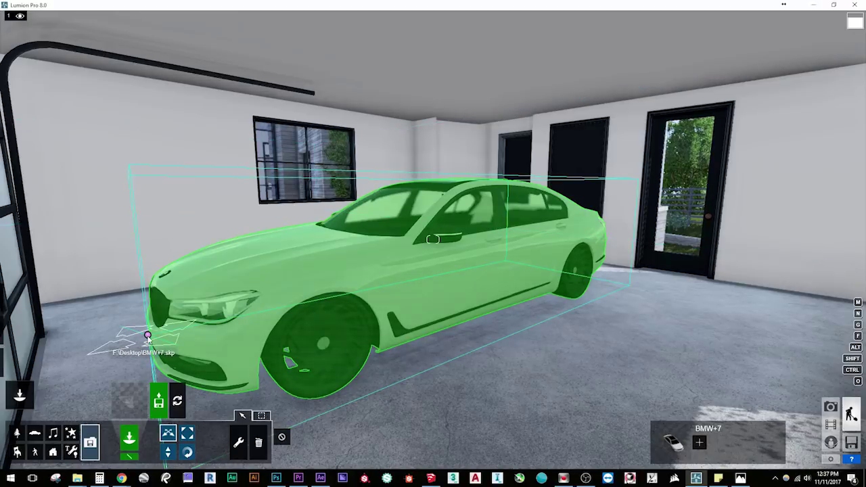
left_click(698, 444)
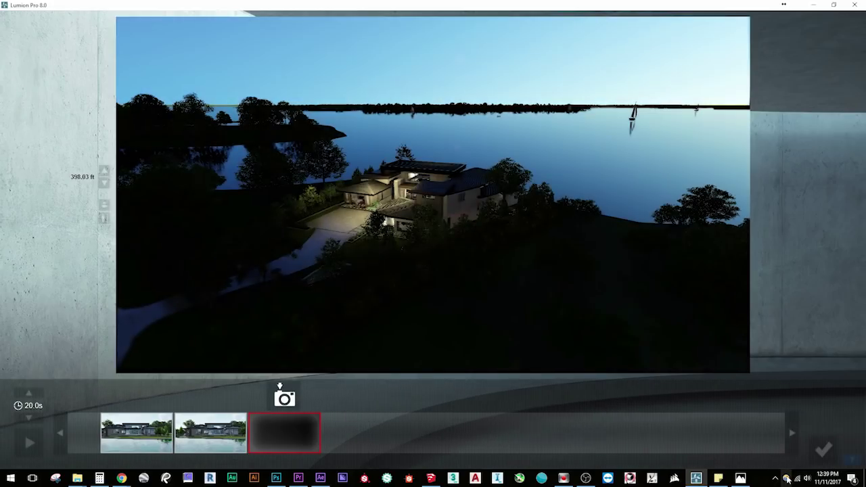
- Finish editing the camera path of the 20-second 7 - Flythrough clip
left_click(817, 460)
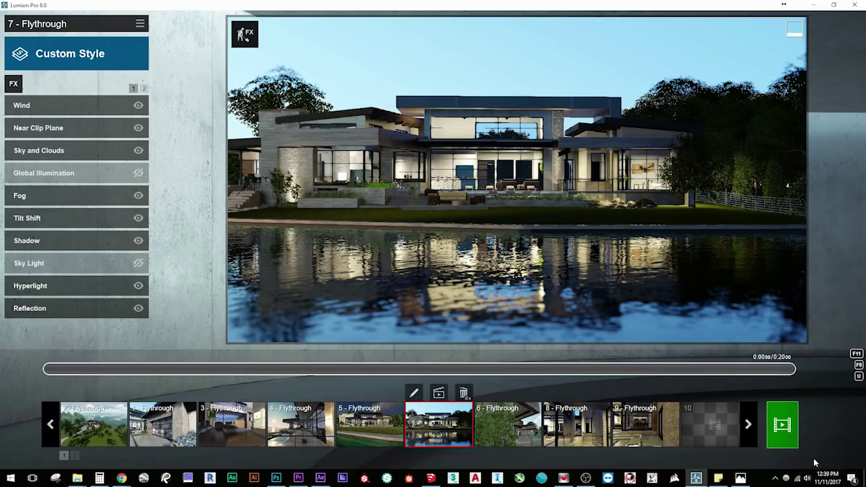
- Open the 2 - Flythrough clip, enable its Hyperlight effect and set the effect's amount to about 61.2
left_click(116, 429)
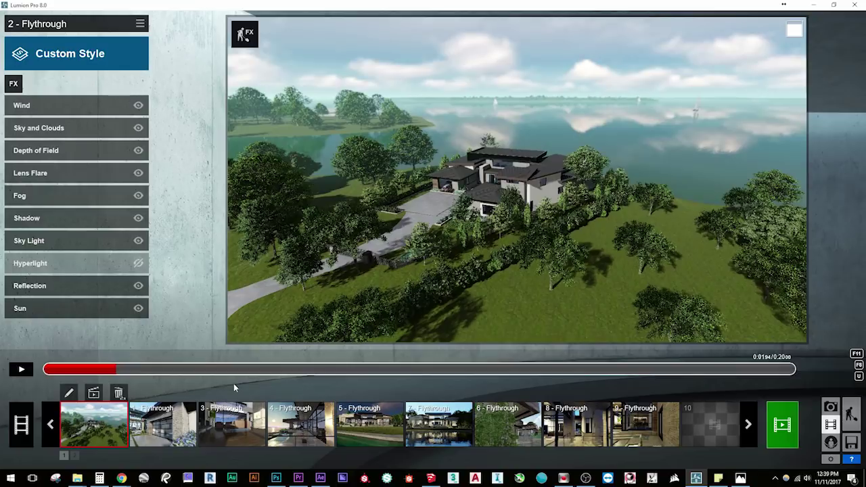
left_click(140, 264)
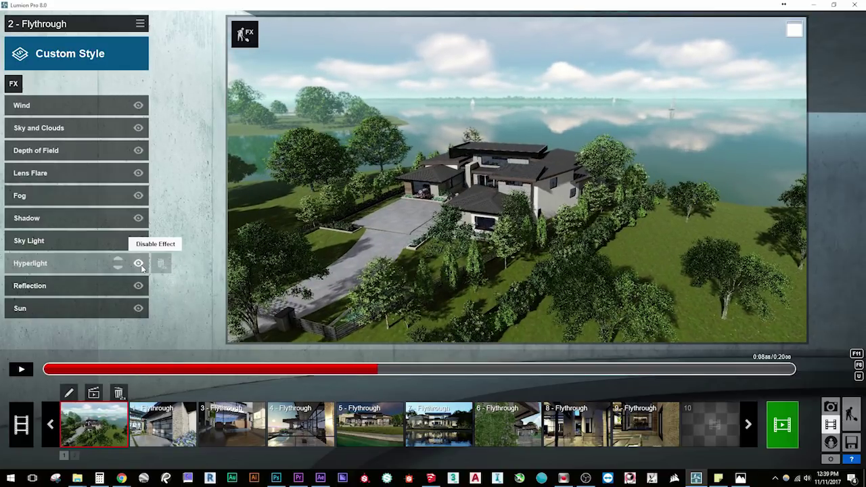
left_click(91, 270)
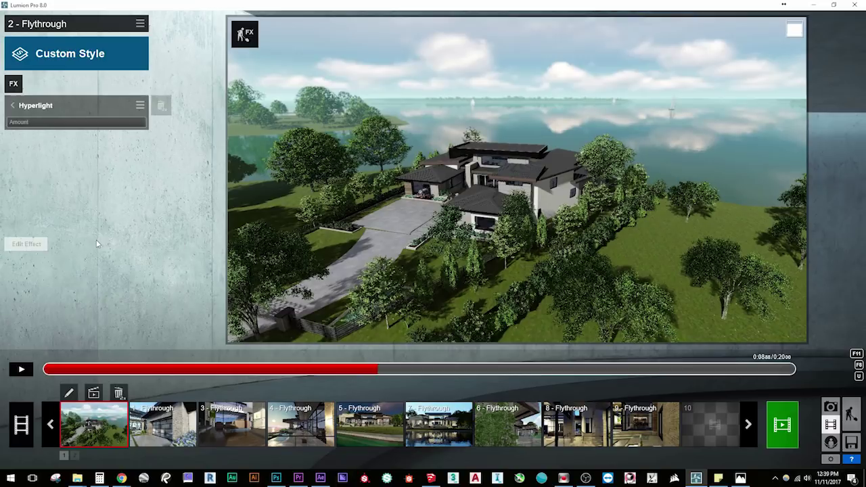
left_click_drag(56, 128, 97, 128)
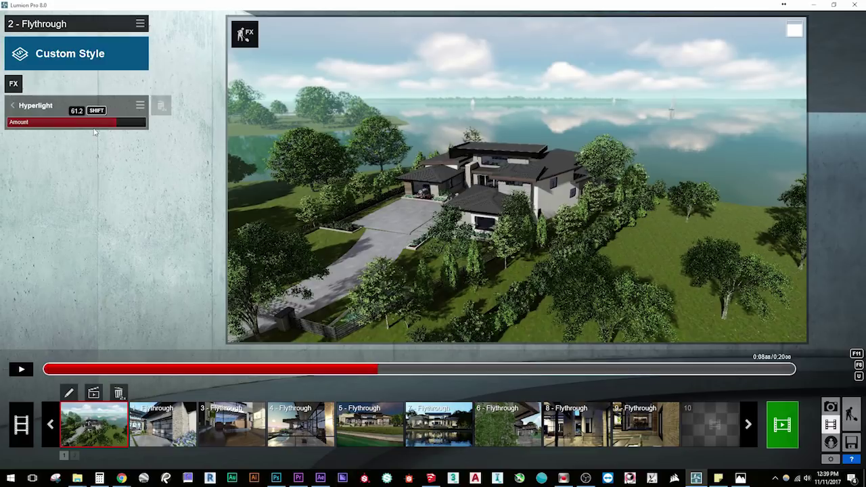
left_click_drag(158, 139, 157, 140)
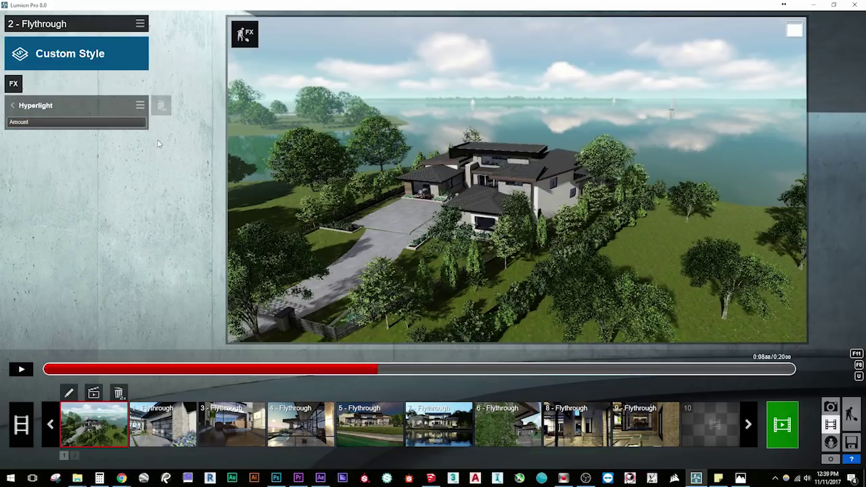
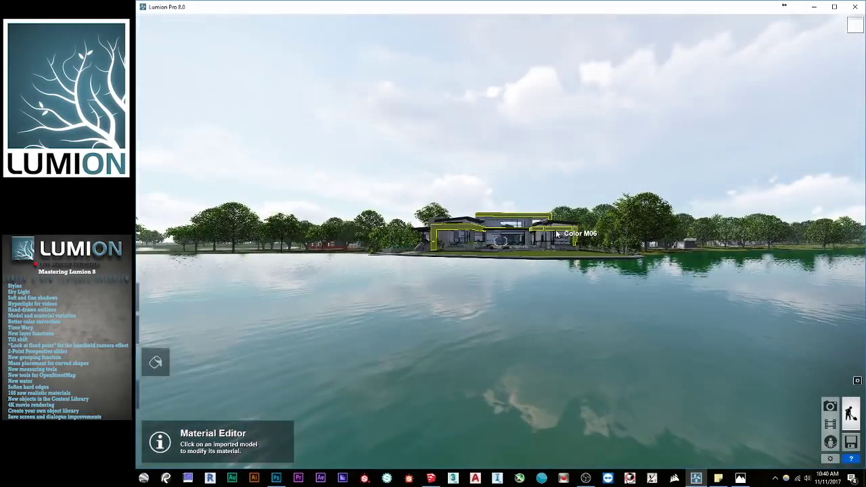
- Open the material of the lake's water surface, Multi use plane 3, in the Material Editor
right_click_drag(512, 228, 500, 241)
key("s")
key("w")
key("s")
right_click_drag(501, 242, 501, 203)
mouse_move(155, 297)
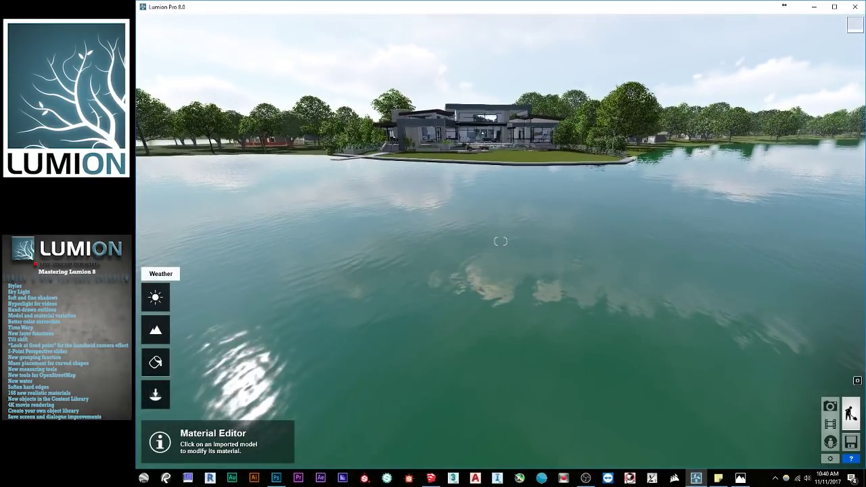
left_click(156, 394)
right_click_drag(501, 241, 503, 325)
mouse_move(155, 395)
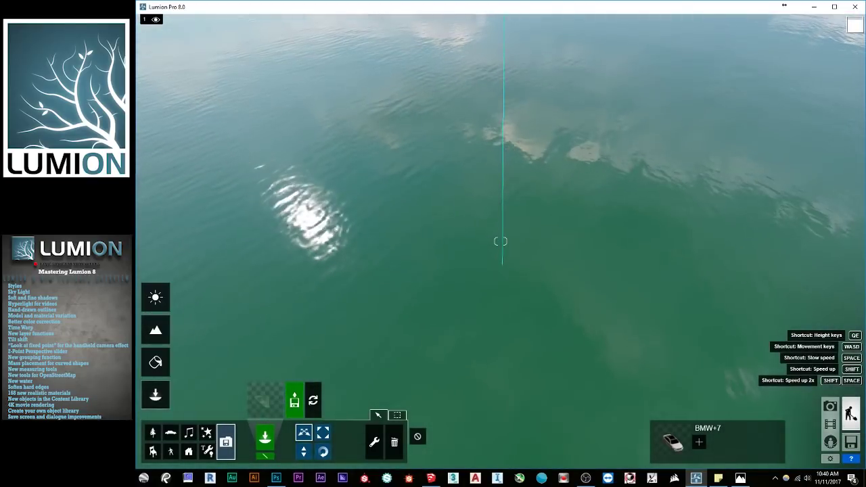
left_click(156, 362)
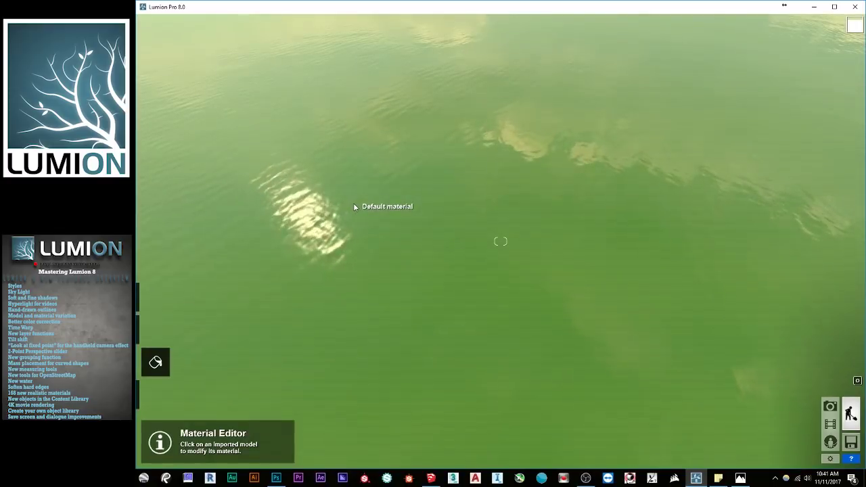
left_click(354, 206)
right_click_drag(357, 240, 357, 143)
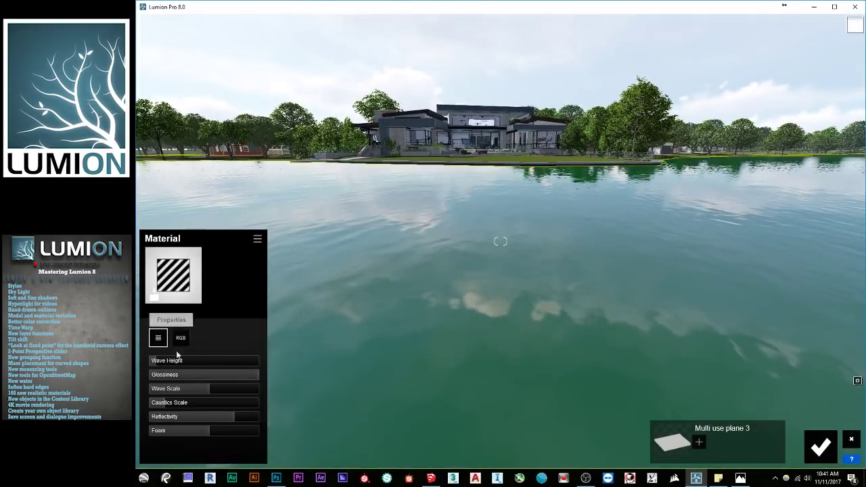
- Raise the lake water's wave height and reduce its wave scale to about 1.8
left_click_drag(157, 363, 247, 374)
left_click_drag(192, 388, 173, 388)
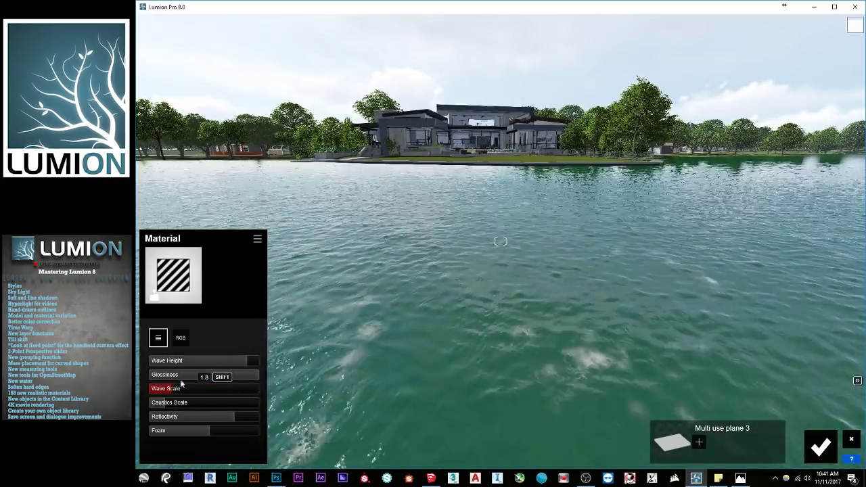
key("w")
key("q")
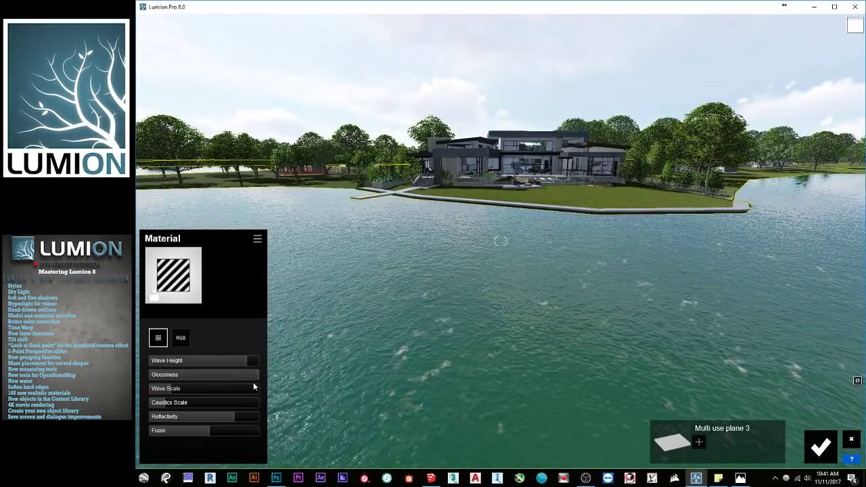
left_click_drag(250, 389, 172, 394)
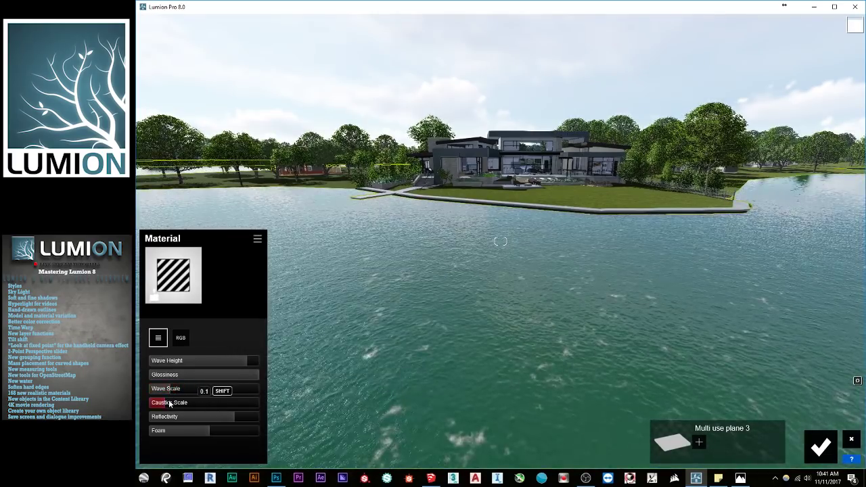
- Try a bright green colour on the lake water and replace it with a muted blue
key("w")
right_click_drag(332, 408, 328, 427)
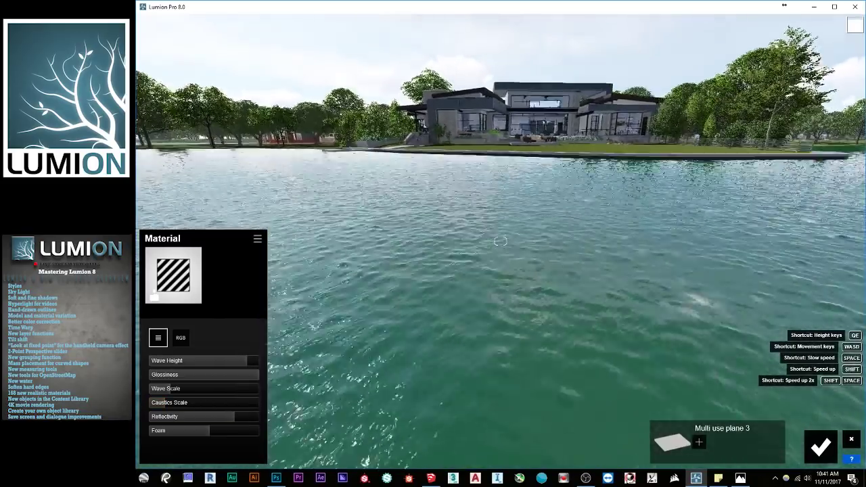
left_click(182, 340)
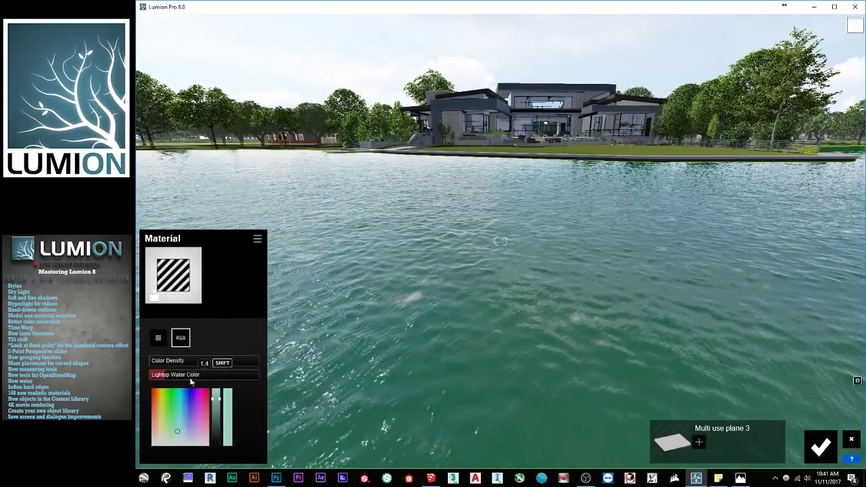
left_click(174, 410)
left_click(174, 416)
left_click(135, 427)
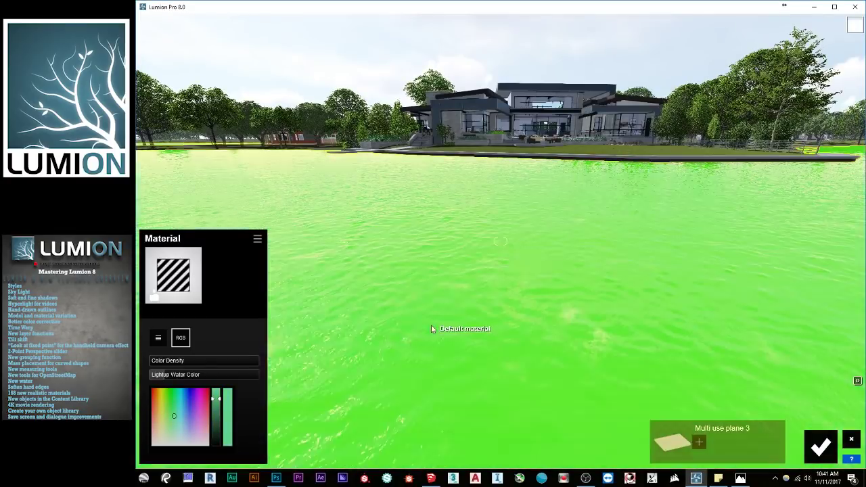
right_click_drag(431, 324, 349, 349)
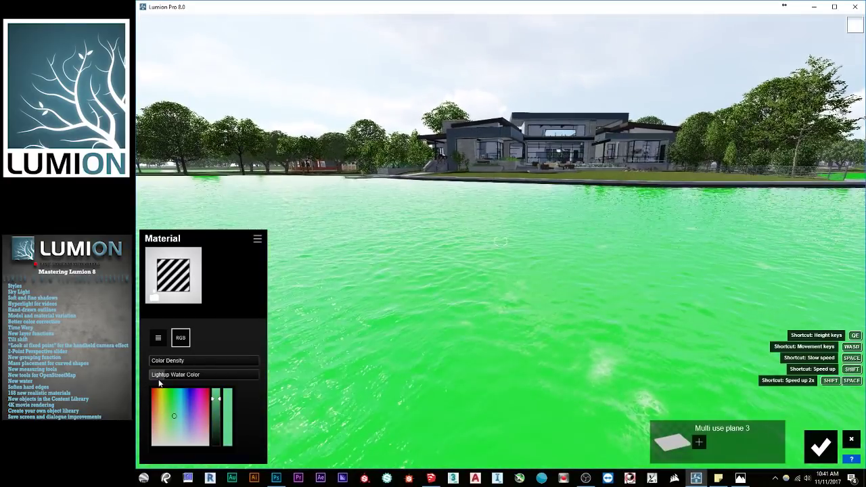
left_click(182, 427)
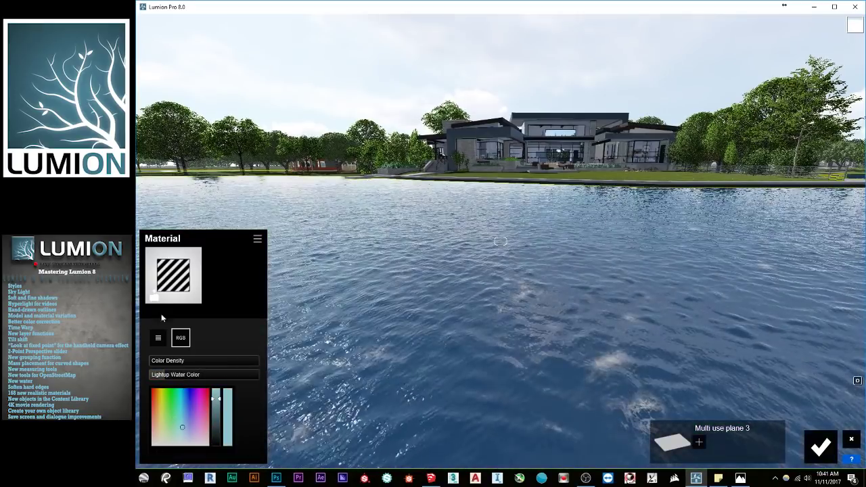
- Show the custom materials in the material library and fly to the pool to examine its water and waterfall
left_click(170, 296)
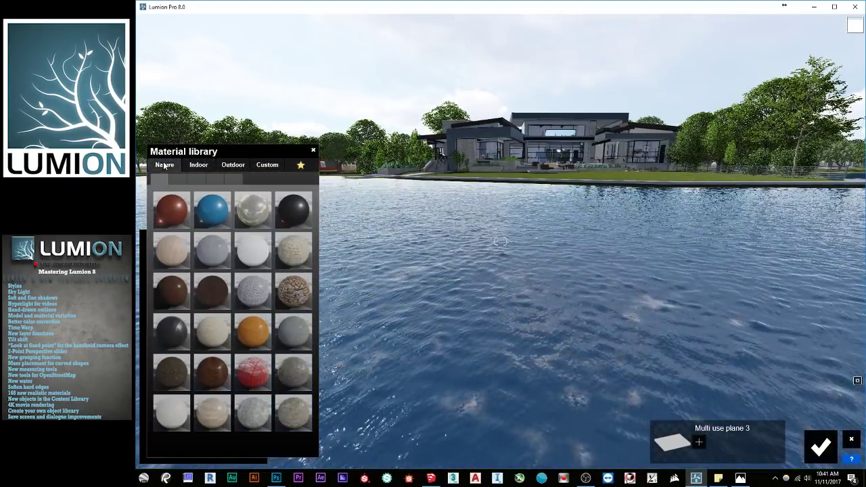
left_click(267, 164)
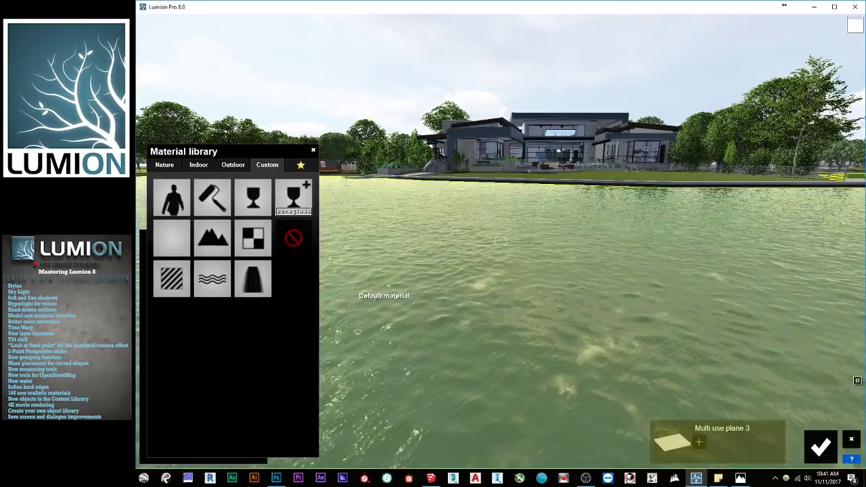
mouse_move(381, 298)
right_mouse_down()
mouse_move(380, 240)
mouse_move(380, 345)
mouse_move(380, 297)
mouse_move(381, 306)
right_mouse_up()
key("w")
key("q")
key("w")
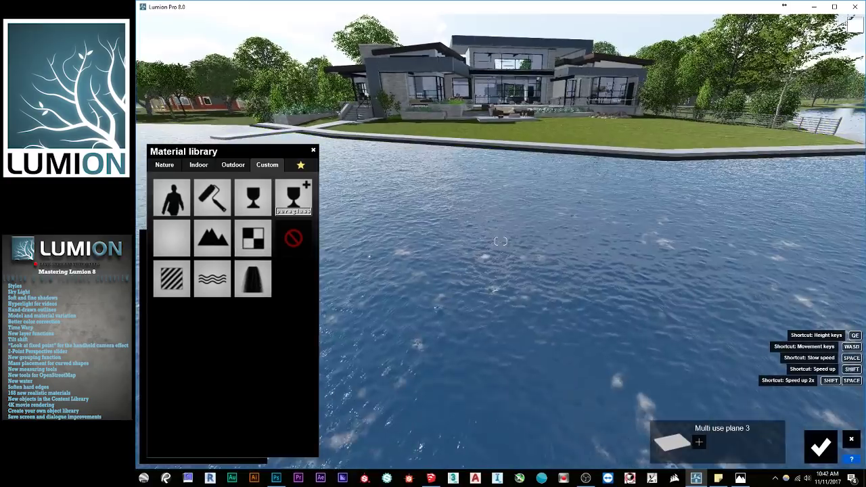
key("w")
right_click_drag(380, 306, 381, 188)
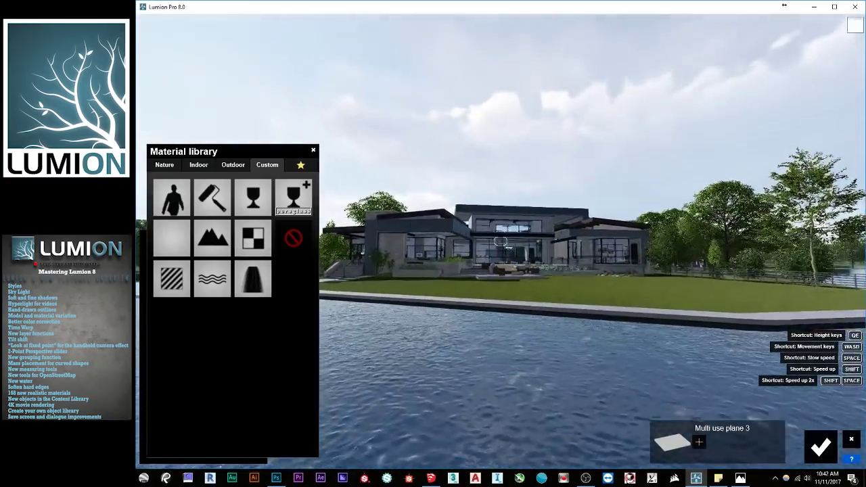
key("w")
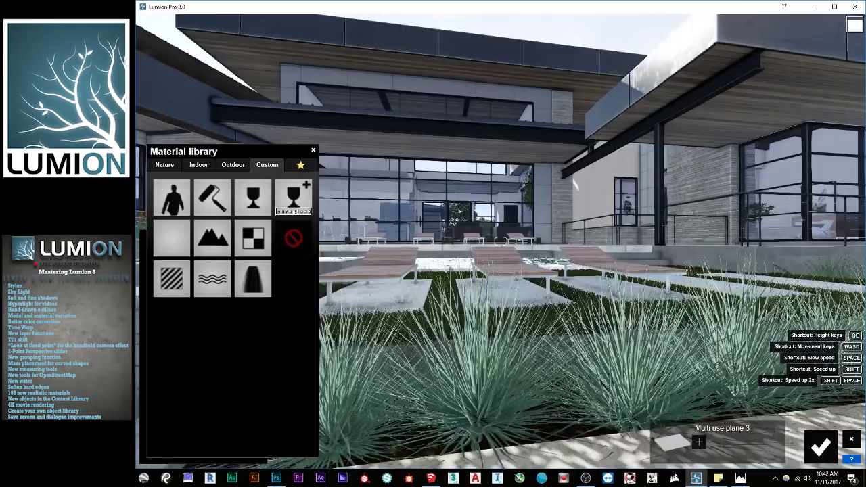
key("w")
key("s")
right_click_drag(500, 242, 447, 274)
key("w")
right_click_drag(501, 242, 565, 302)
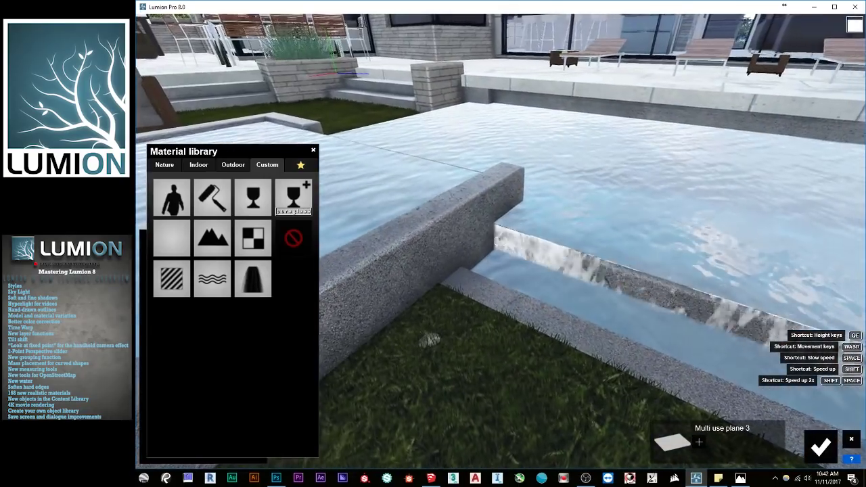
- Return to the lake and apply the custom Water material to its surface
key("a")
right_click_drag(501, 242, 595, 173)
key("shift+s")
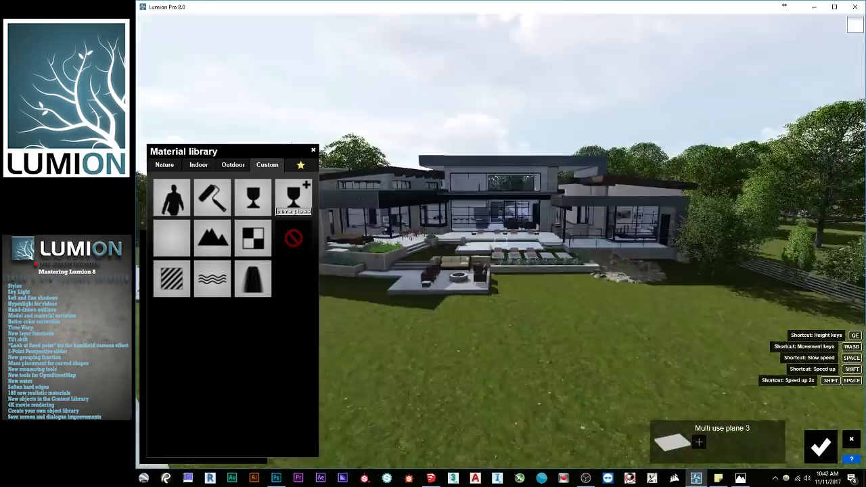
key("shift+s")
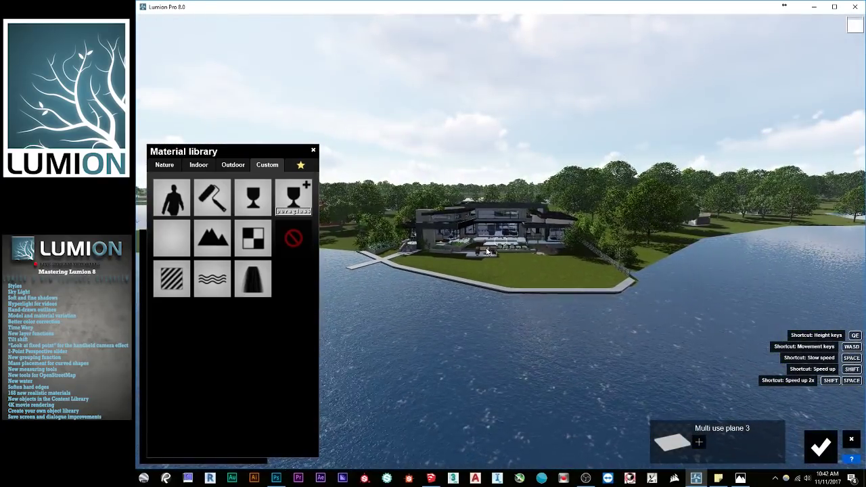
key("e")
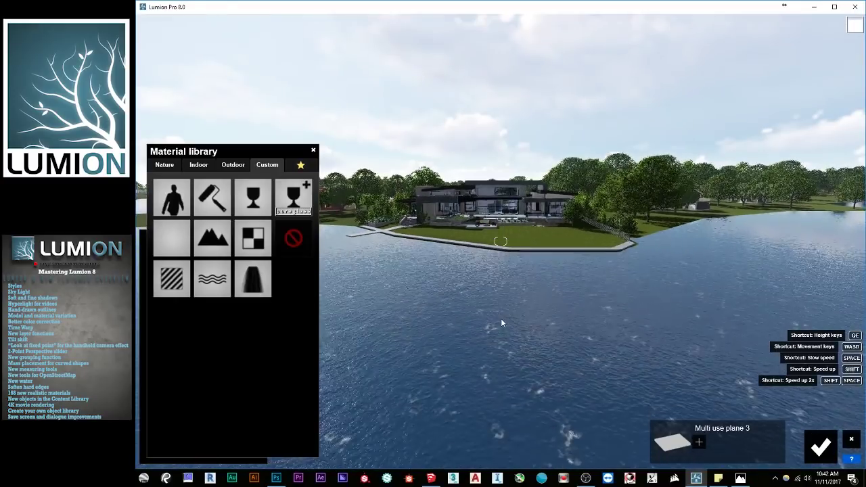
key("shift+w")
key("shift+w")
right_click_drag(502, 323, 524, 333)
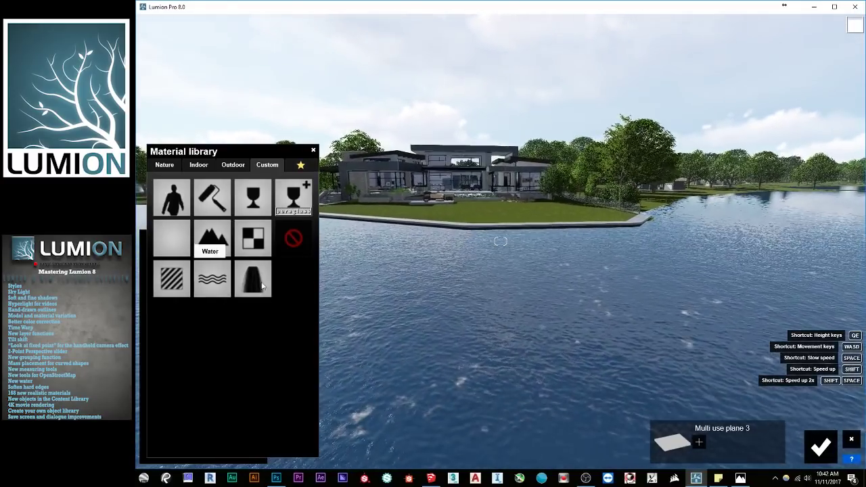
left_click(209, 292)
left_click(183, 283)
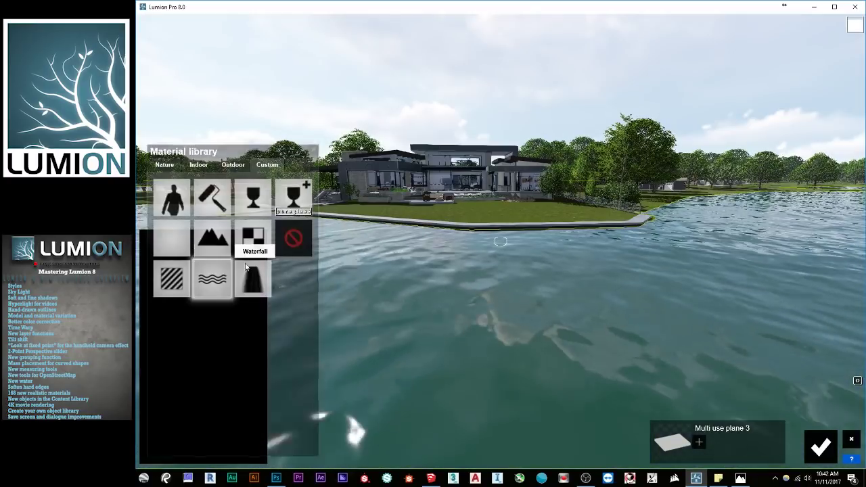
- Try several Nature water presets on the lake surface, including Calm Tropical and turquoise water
left_click(163, 167)
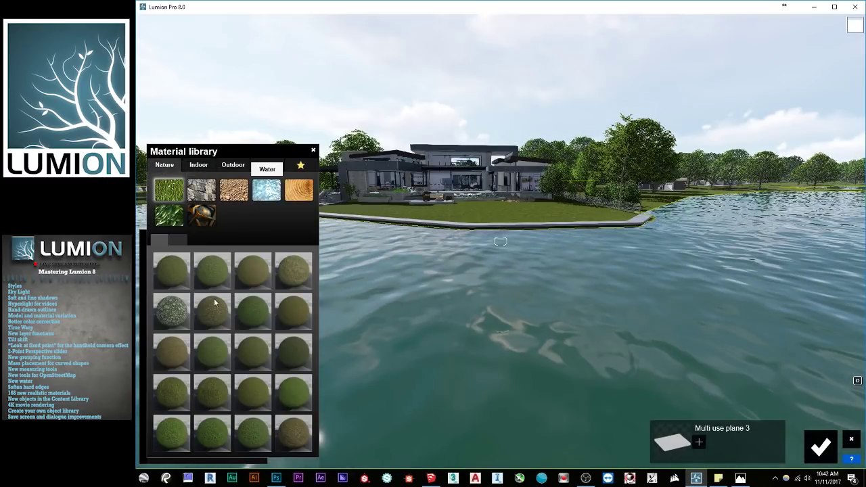
left_click(213, 351)
left_click(248, 355)
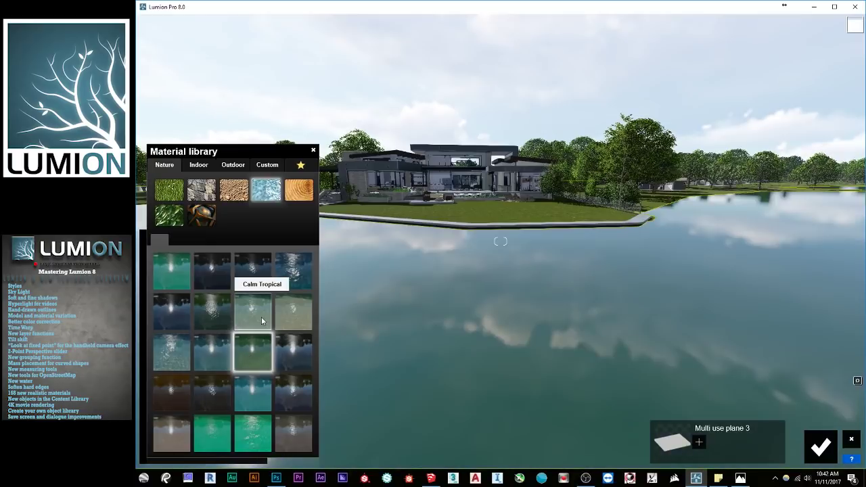
left_click(261, 317)
left_click(300, 323)
left_click(289, 356)
left_click(217, 388)
left_click(172, 437)
left_click(250, 441)
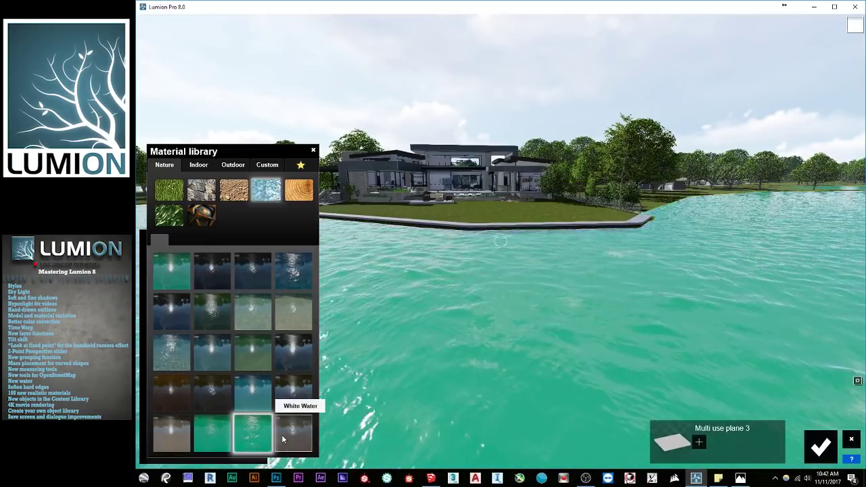
- Try more Nature water presets on the lake surface, including Blue Lake, Clear Ocean and Tropical Lake
left_click(280, 362)
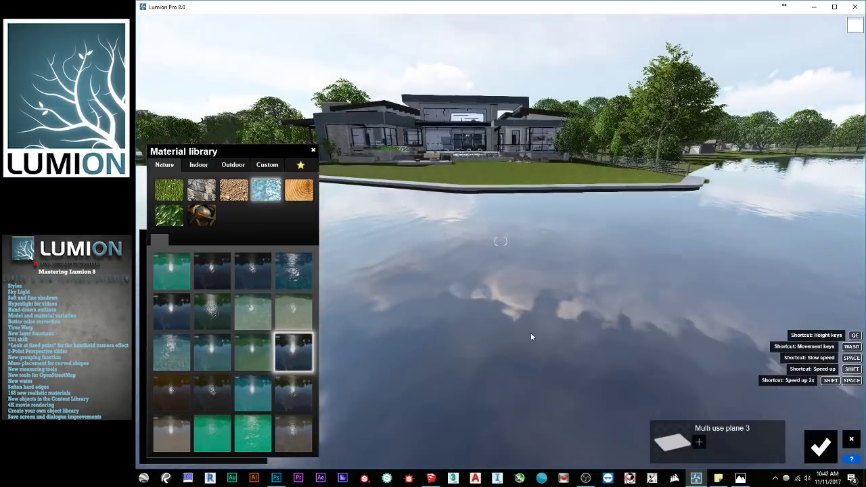
left_click(295, 310)
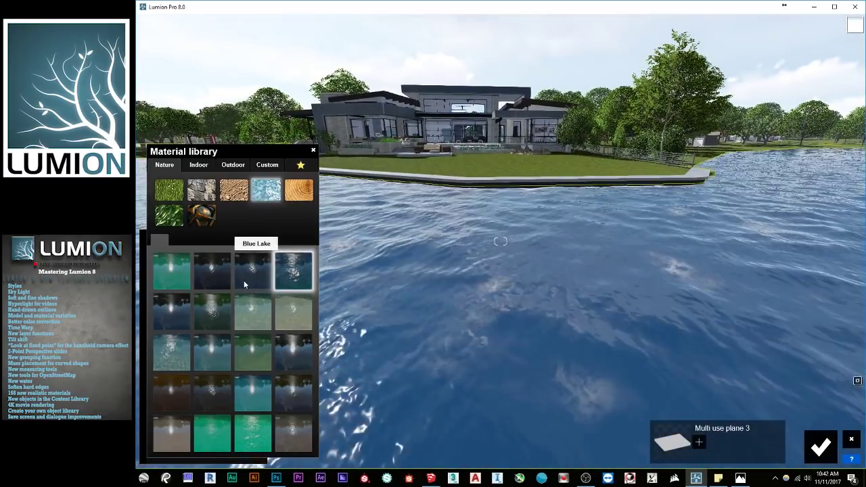
left_click(253, 271)
left_click(208, 267)
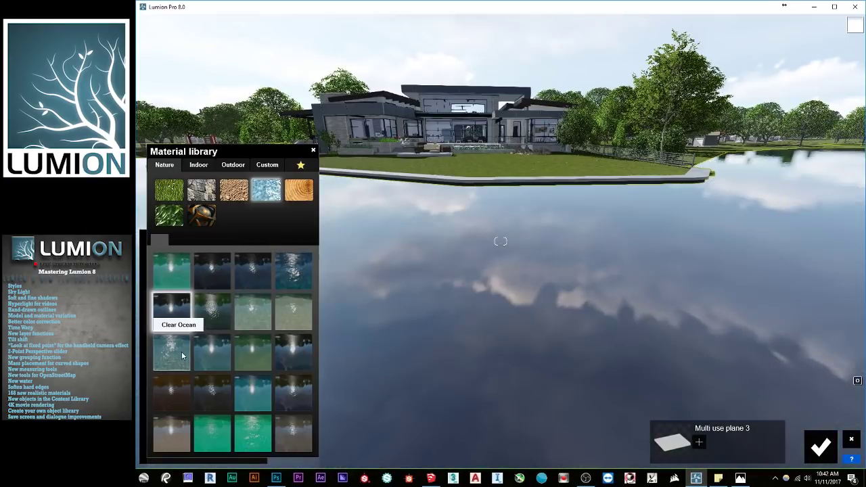
left_click(171, 350)
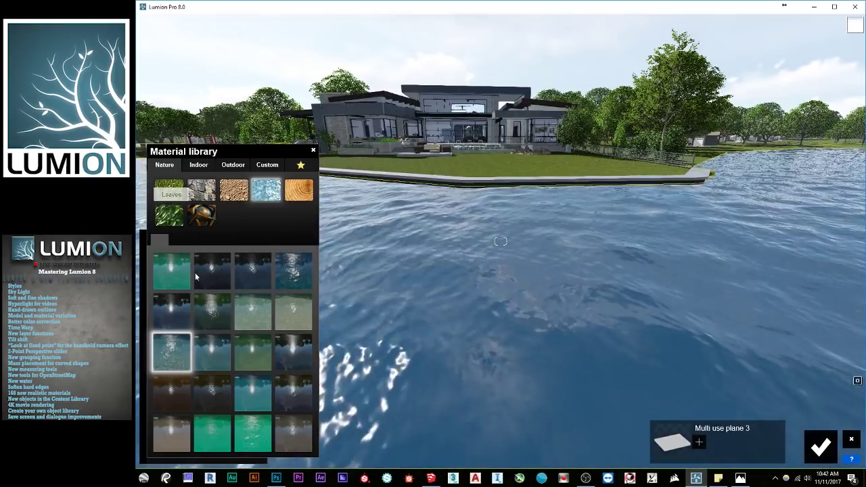
left_click(170, 395)
left_click(173, 432)
left_click(229, 434)
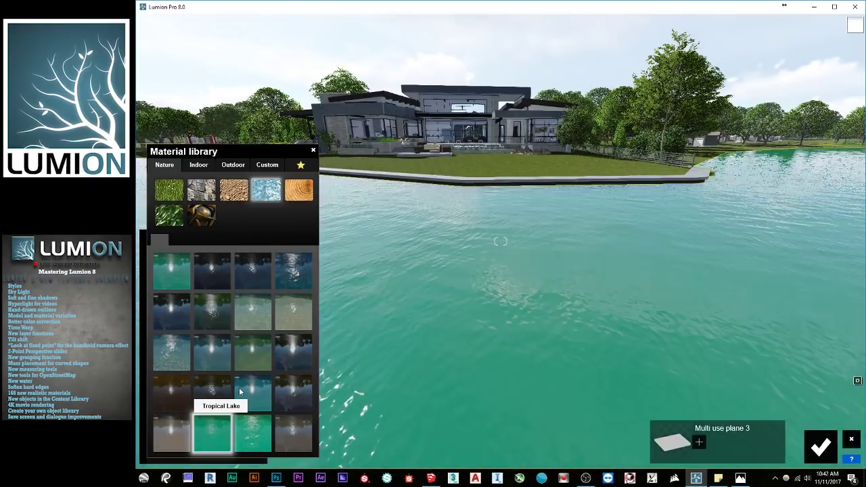
- Compare the remaining calm water presets, apply the calm blue reflective one to the lake and save the material changes
left_click(247, 391)
left_click(257, 356)
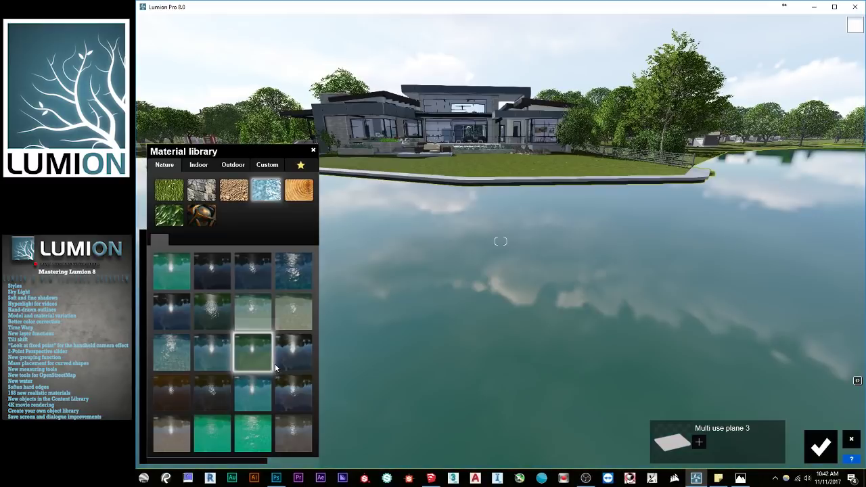
left_click(298, 365)
left_click(212, 350)
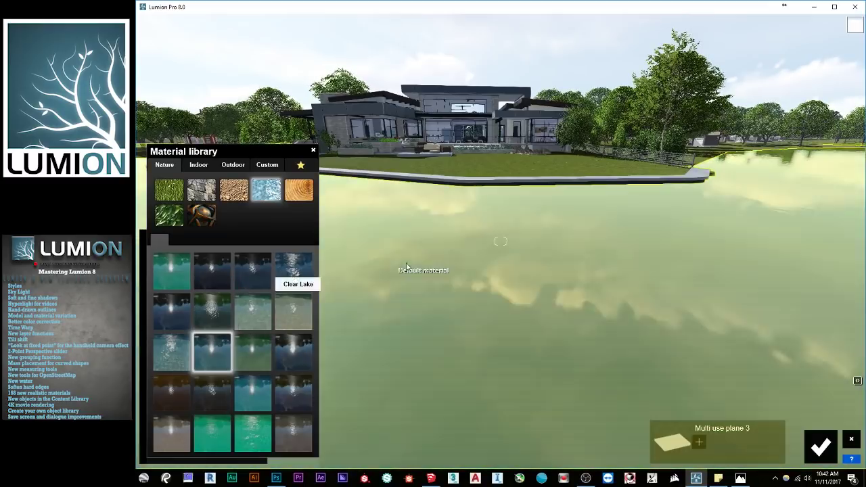
left_click(820, 446)
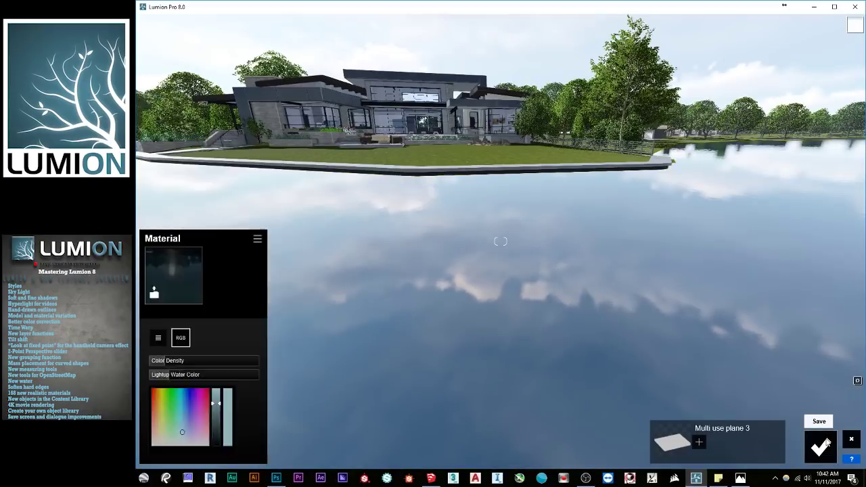
left_click(821, 446)
- Frame the lakefront house in Photo - 8 and examine its reflection in the lake water
right_click_drag(681, 289, 677, 267)
key("w")
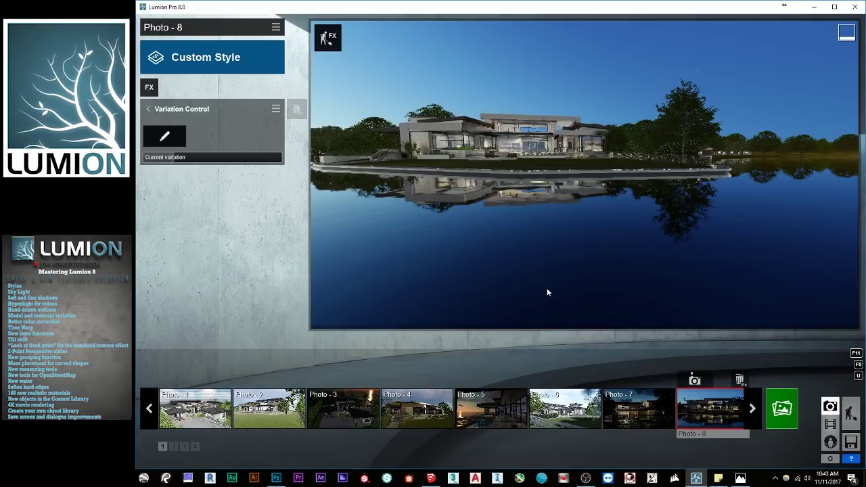
scroll(586, 203, "up", 2)
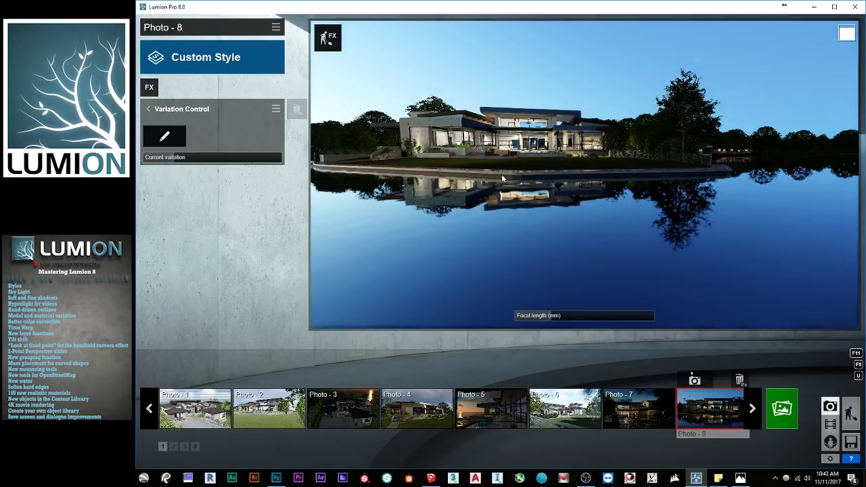
left_click(715, 419)
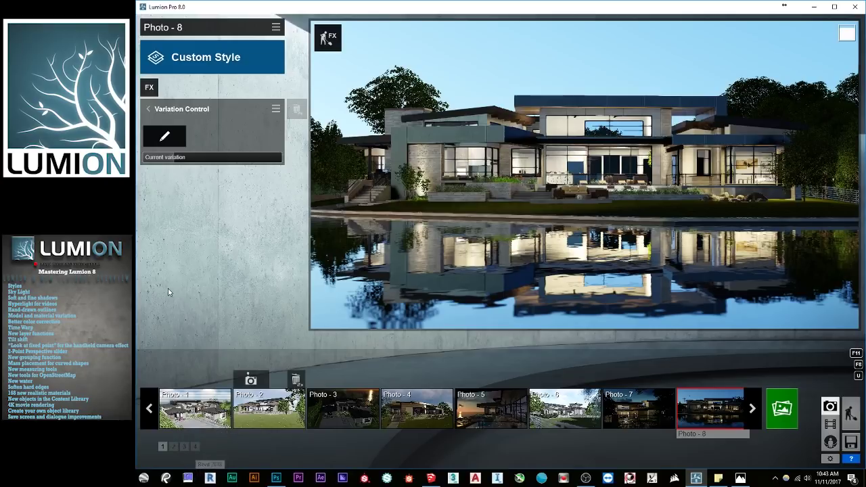
- Restore the Photo - 22 driveway view from Photo Set 3 and store it as a new photo in the next empty slot
left_click(184, 447)
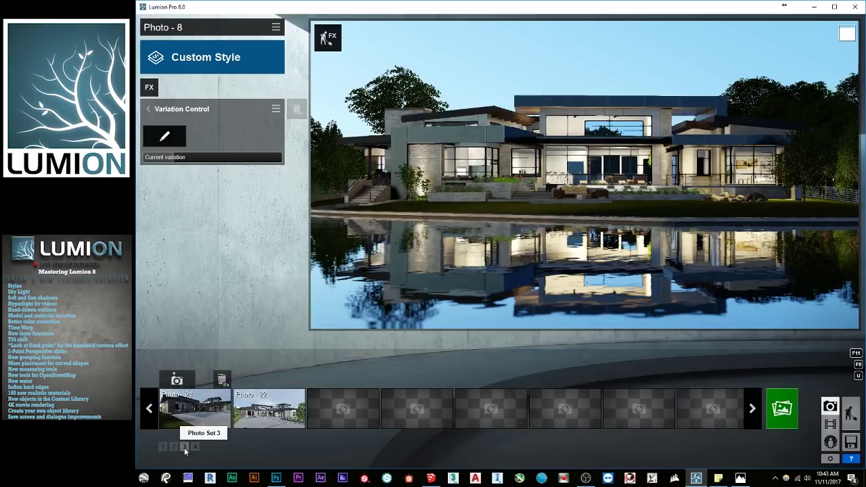
mouse_move(260, 411)
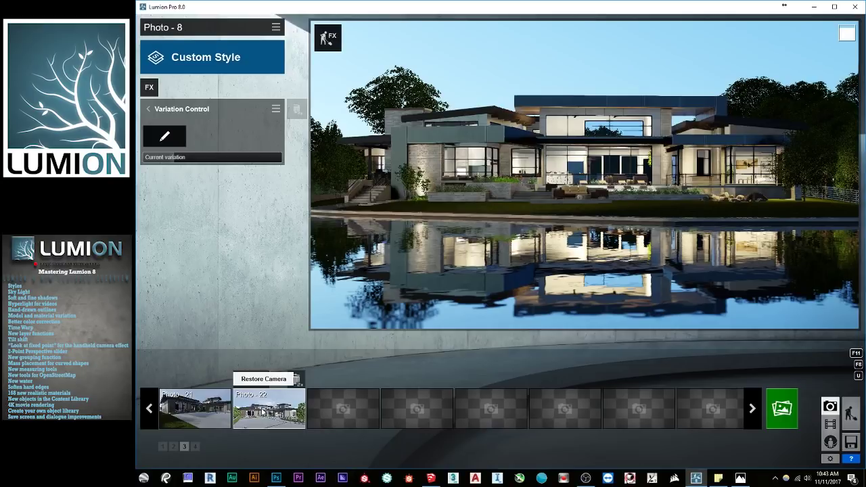
left_click(267, 409)
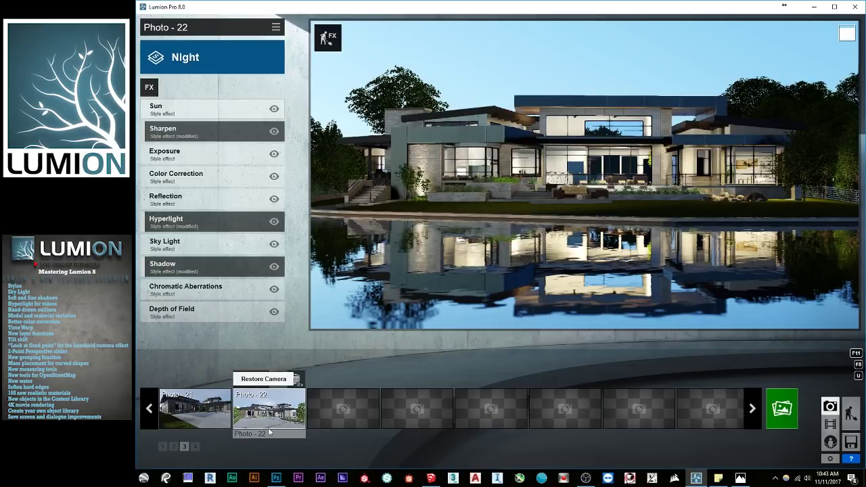
left_click(270, 421)
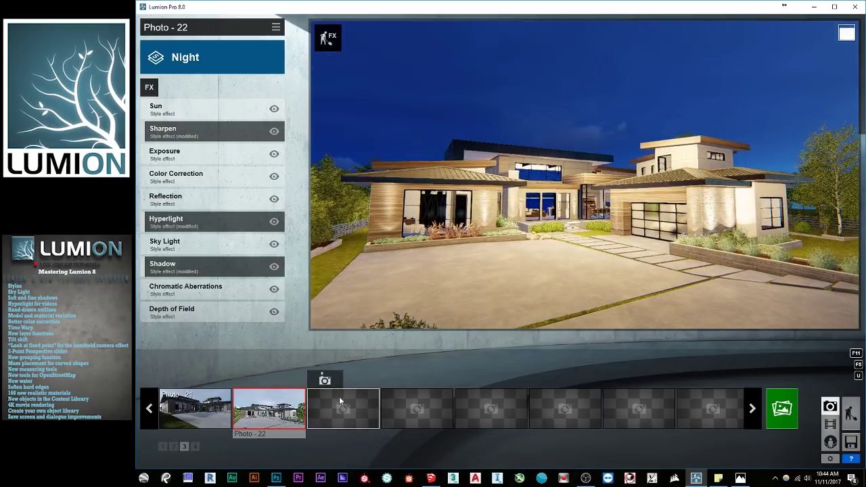
left_click(337, 383)
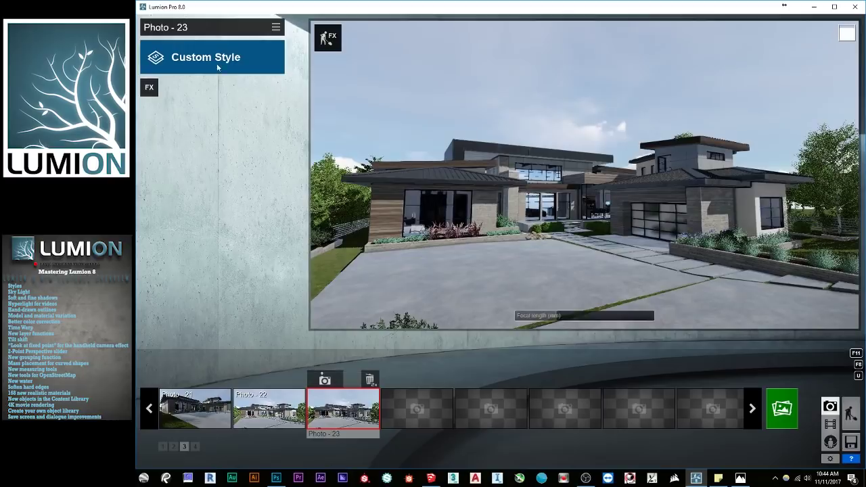
- Add the 2-Point Perspective effect to Photo - 23, turn it on and set its Amount to 1.0
left_click(151, 89)
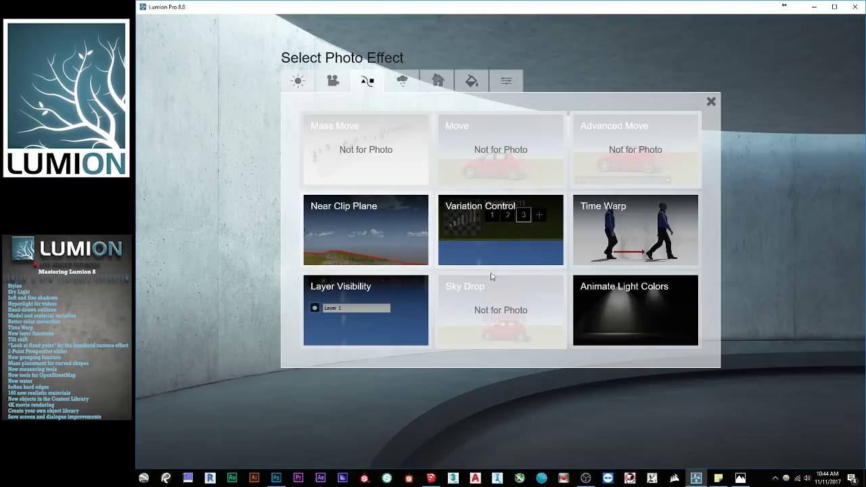
left_click(332, 85)
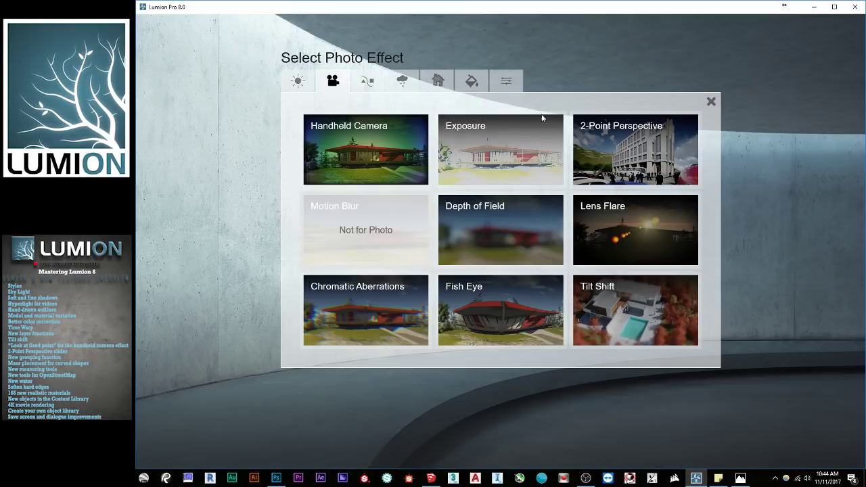
left_click(298, 83)
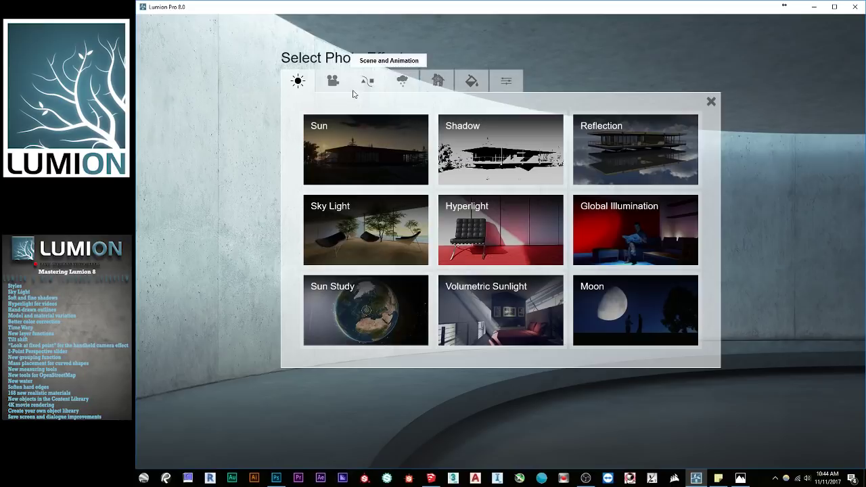
left_click(333, 81)
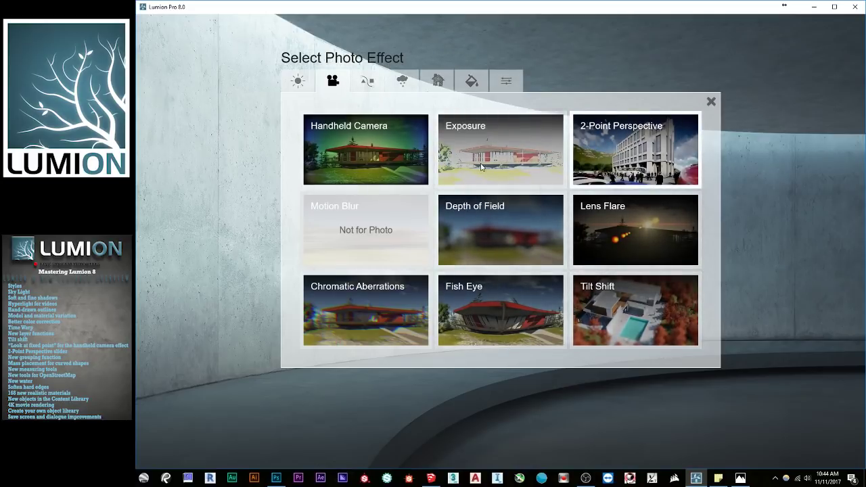
left_click(587, 150)
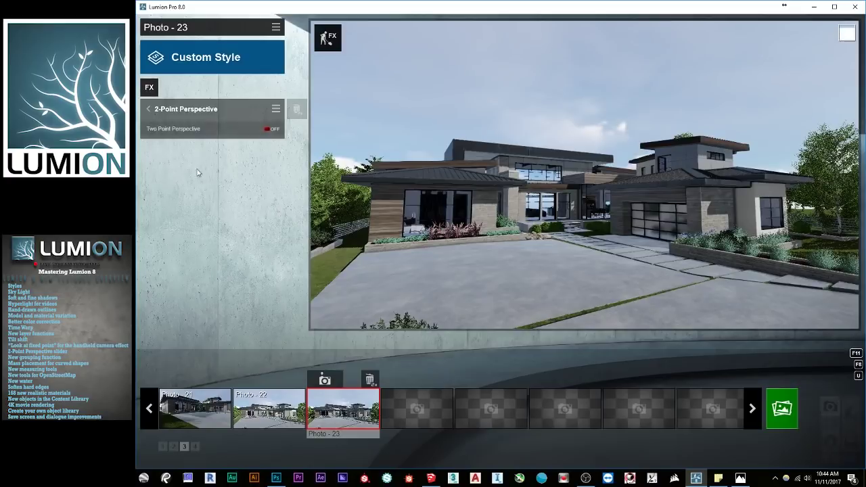
left_click(271, 130)
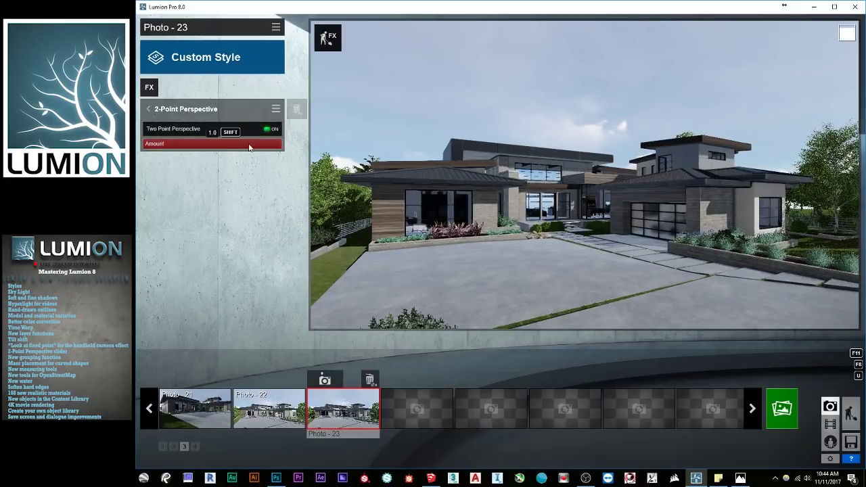
left_click_drag(181, 146, 321, 262)
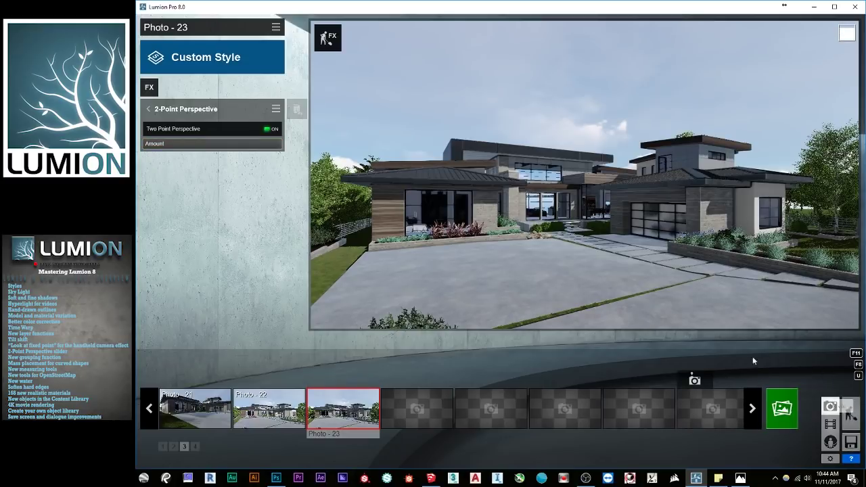
- Leave the photo effects and load the Villa Wegner example scene
left_click(149, 87)
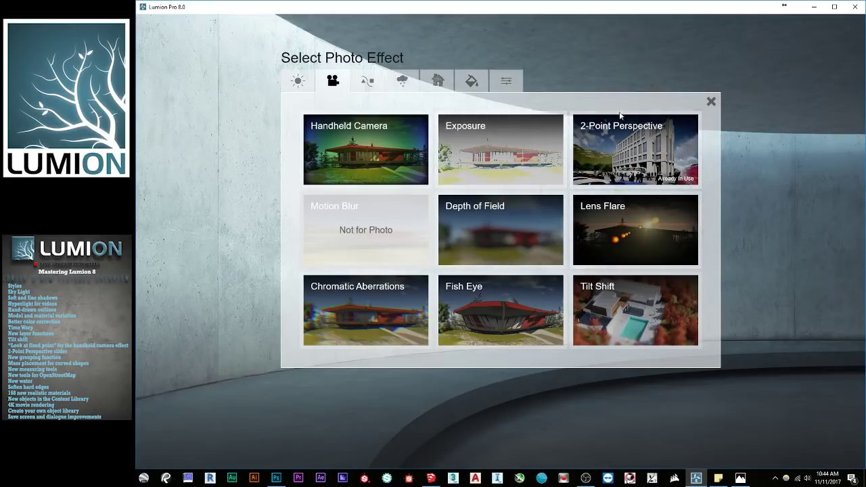
left_click(710, 101)
left_click(850, 442)
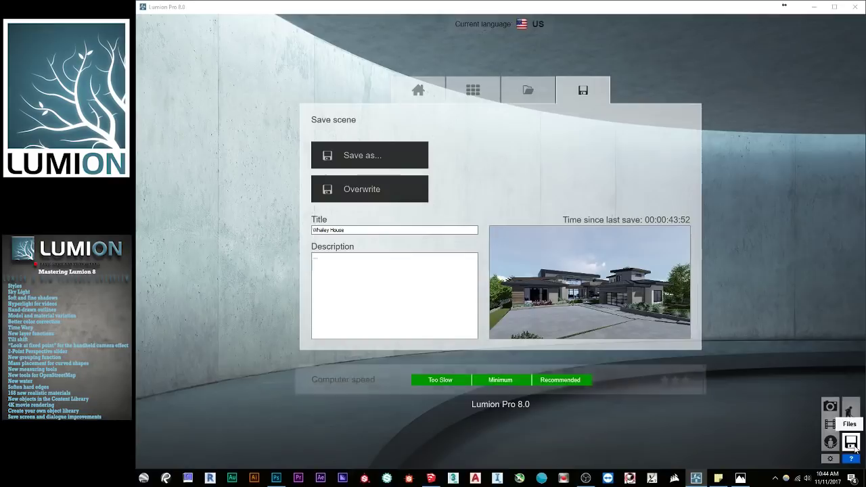
left_click(488, 91)
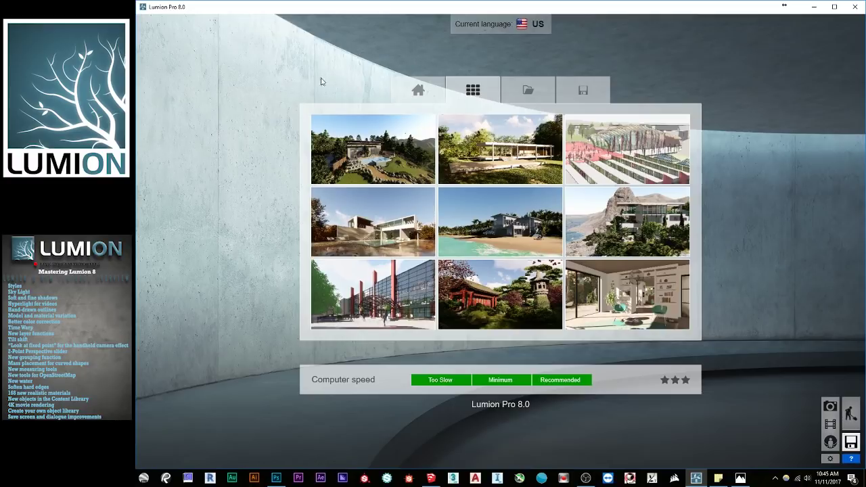
left_click(366, 151)
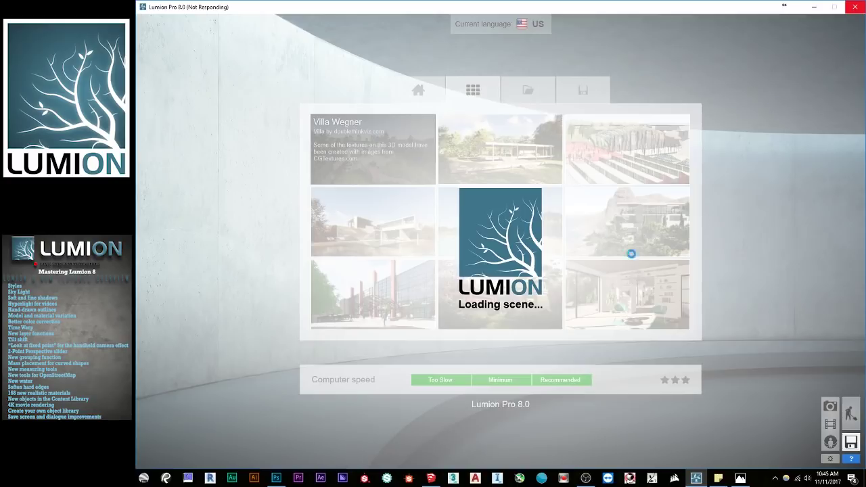
- Switch to the Tilt Shift examples folder and examine its city, crossroads, beach and stadium images in Photos
left_click(122, 478)
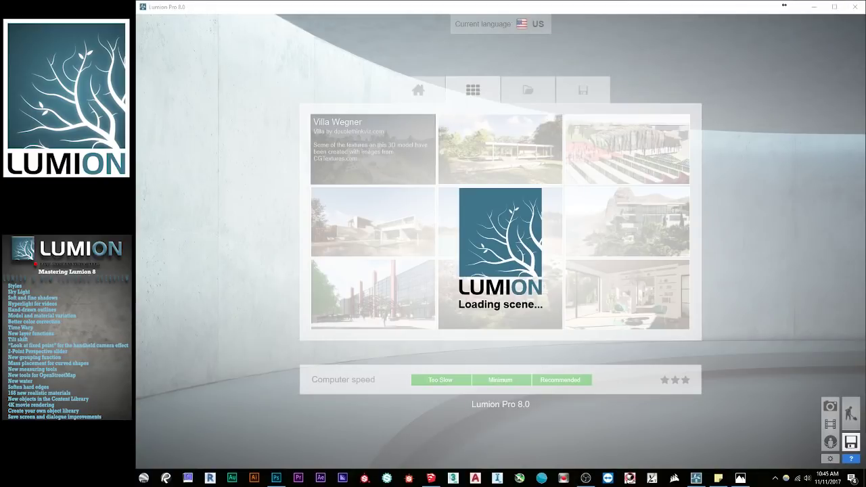
key("alt+Tab")
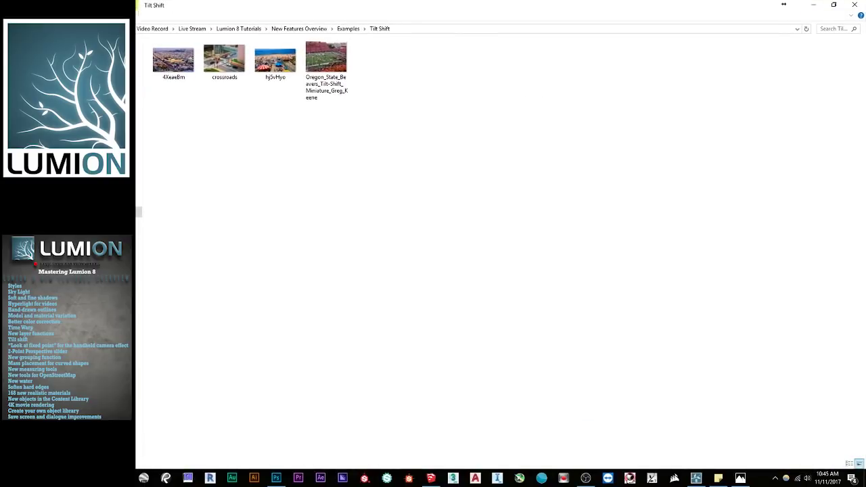
double_click(172, 64)
left_click_drag(706, 150, 541, 2)
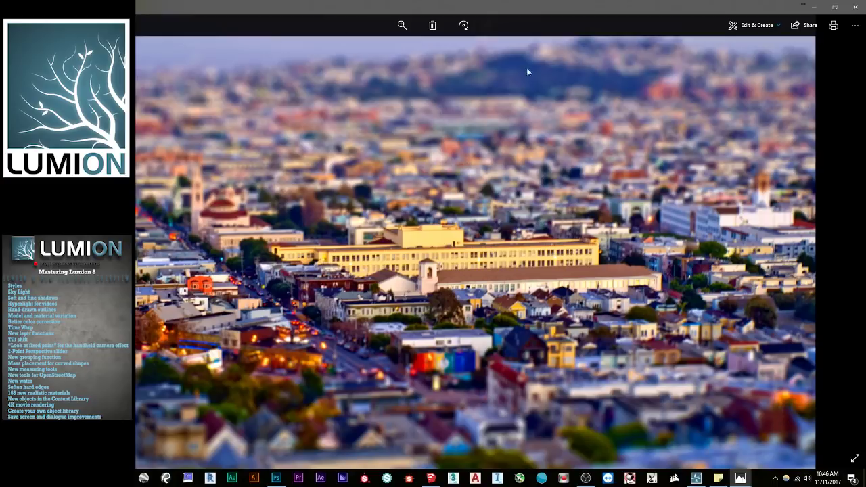
left_click_drag(564, 4, 574, 0)
key("Right")
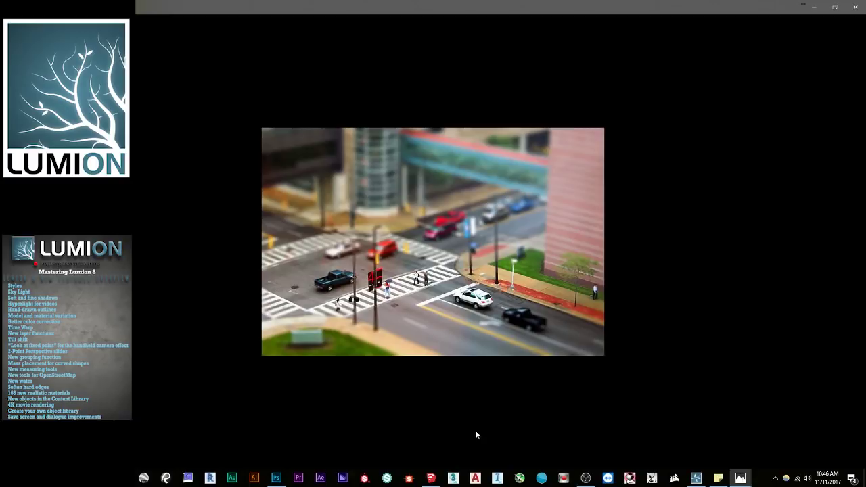
key("Right")
key("Left")
key("Right")
key("Left")
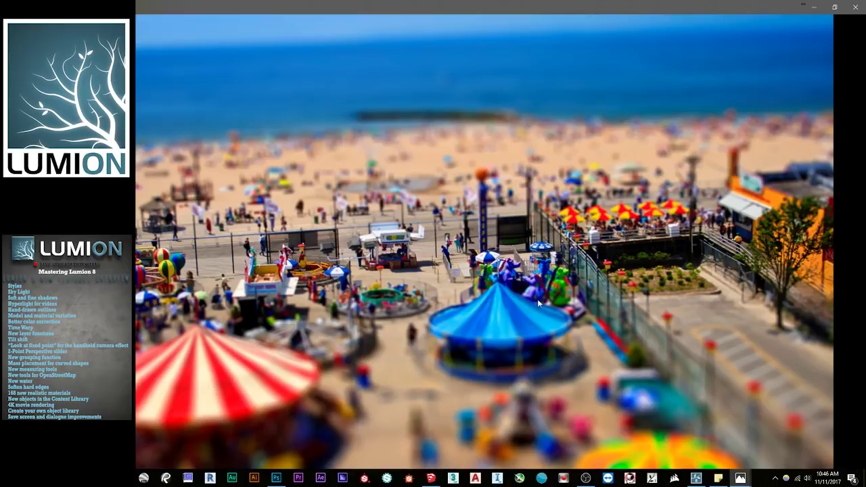
key("Right")
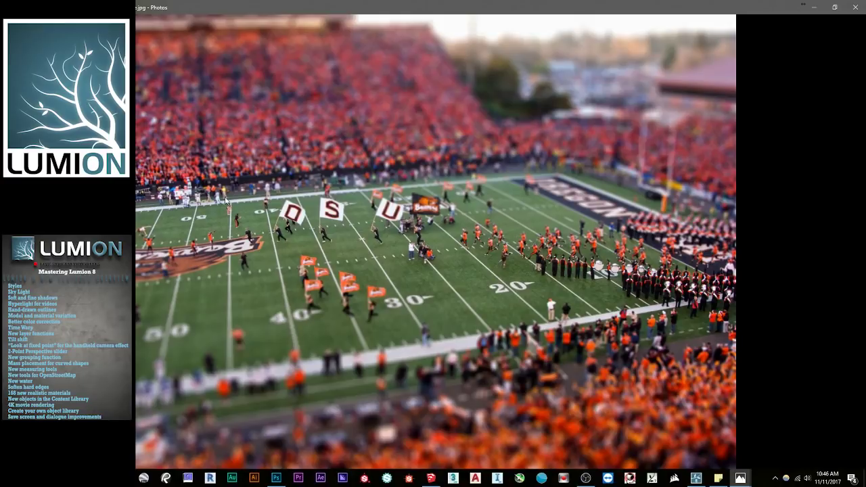
left_click(858, 7)
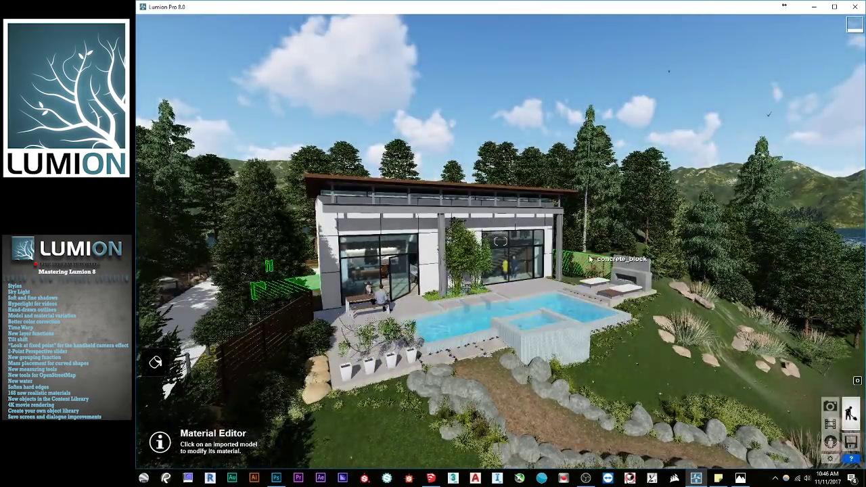
- Examine the villa, its pool terrace and the surrounding garden from several raised viewpoints
key("s")
right_click_drag(527, 307, 500, 359)
key("d")
key("w")
key("w")
right_click_drag(500, 240, 313, 200)
key("s")
key("s")
key("q")
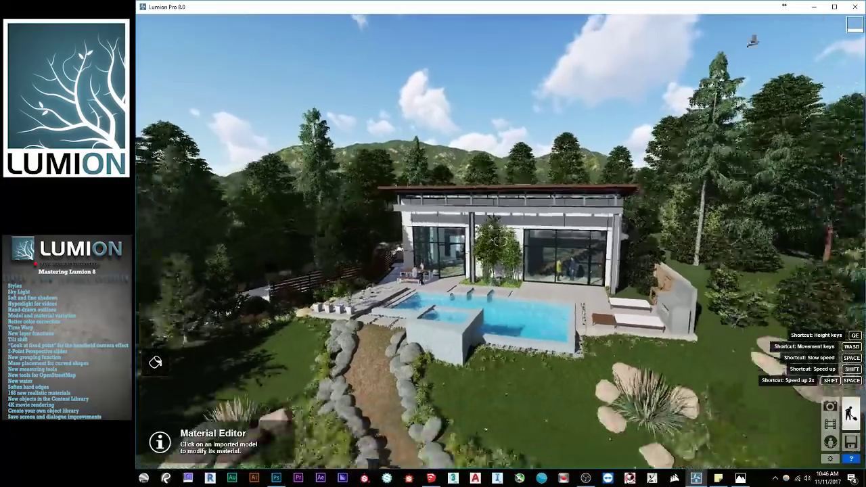
right_click_drag(501, 241, 531, 220)
key("w")
key("s")
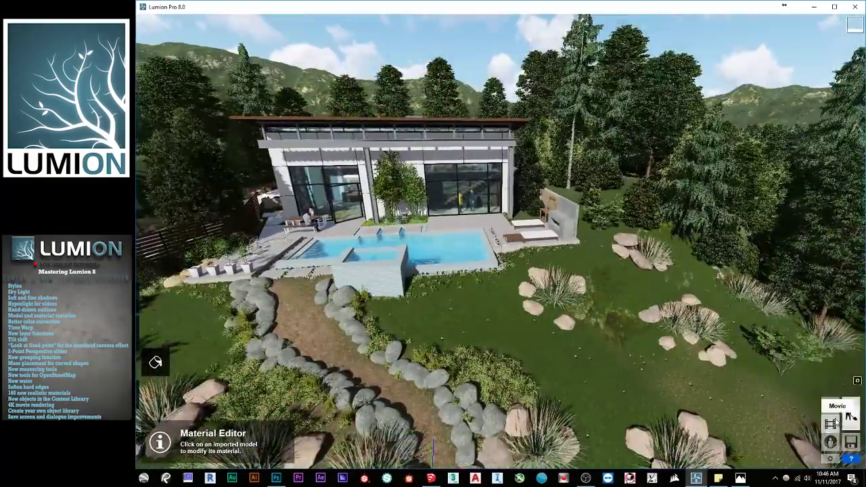
- Switch to Movie mode and start recording a new clip in the first empty slot of the second clip page
left_click(830, 424)
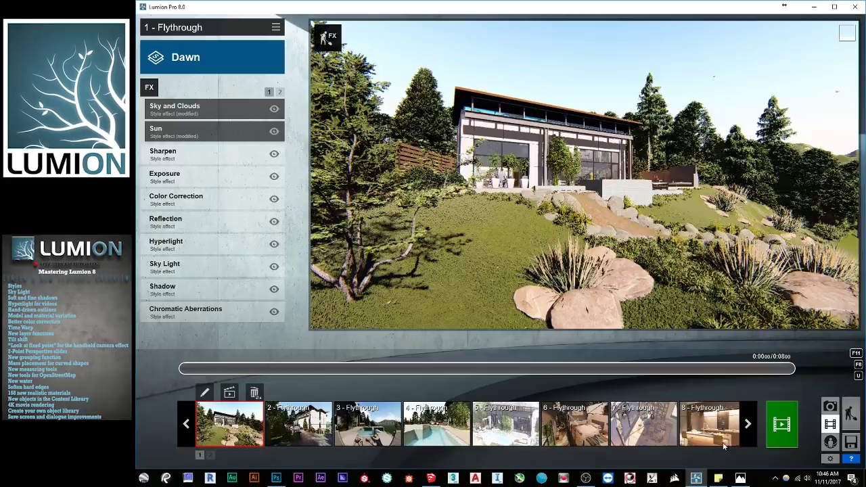
left_click(211, 456)
mouse_move(221, 433)
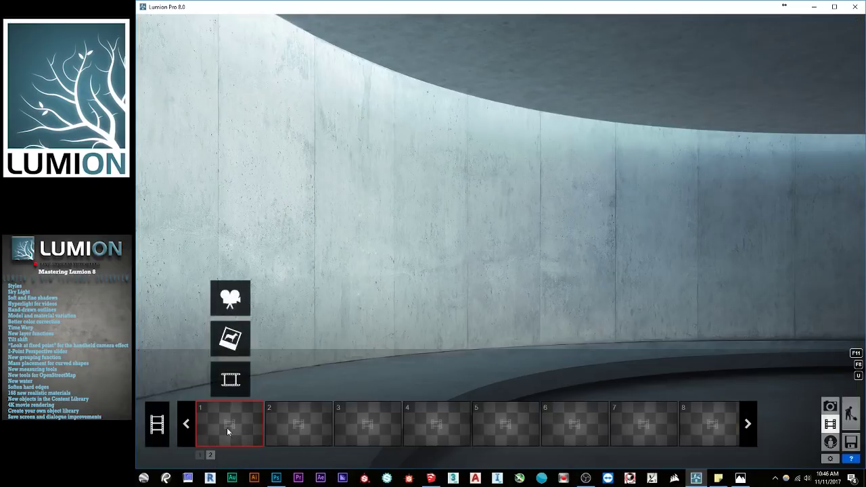
left_click(231, 308)
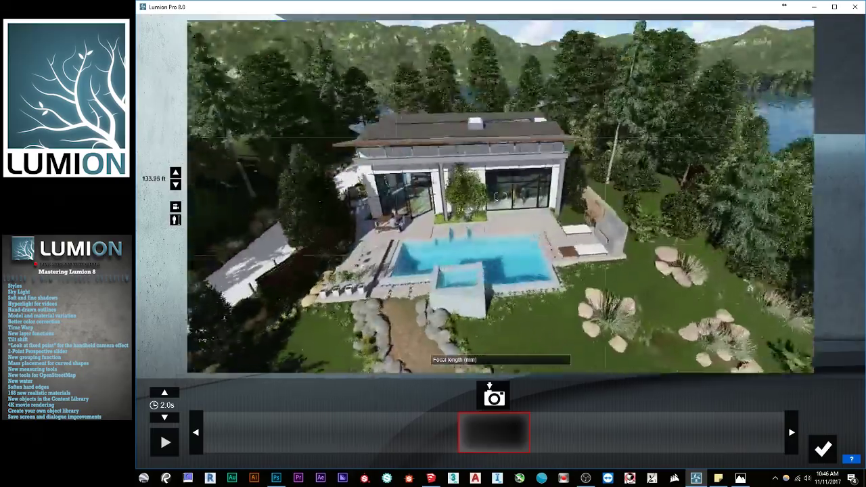
- Record a flythrough from a high aerial view of the villa to a lower view facing the pool, and save the clip
key("q")
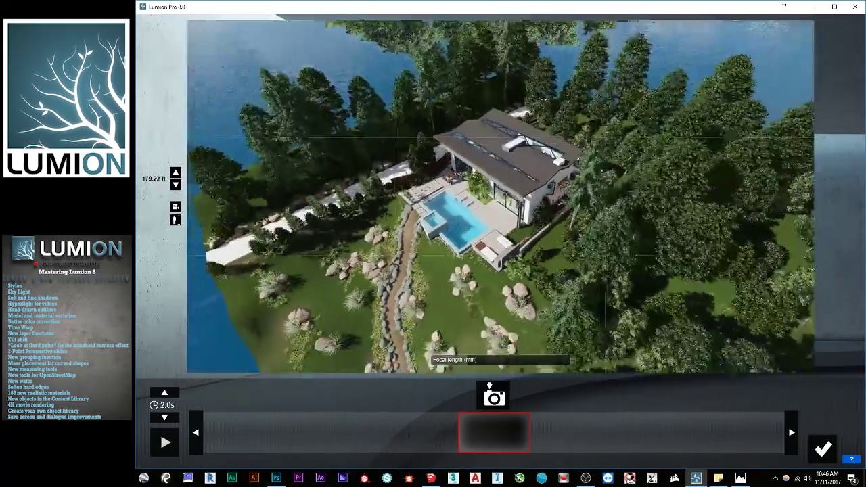
right_click_drag(602, 171, 599, 305)
key("w")
left_click(494, 397)
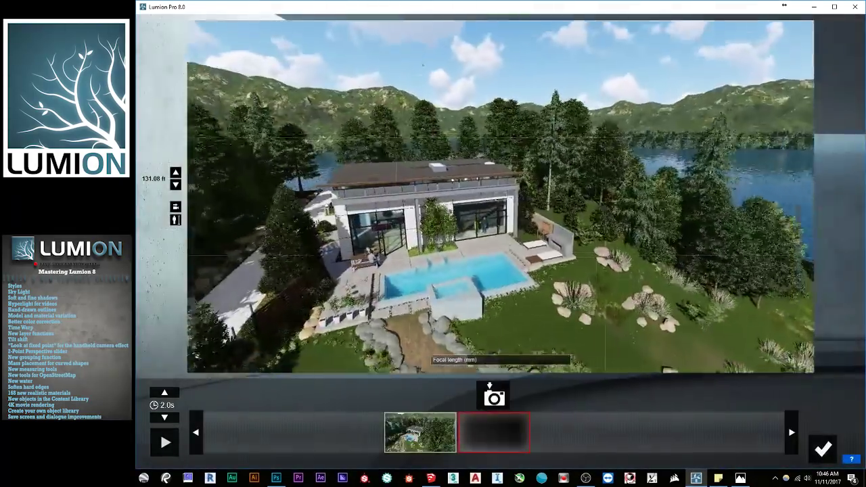
key("w")
right_click_drag(433, 298, 487, 257)
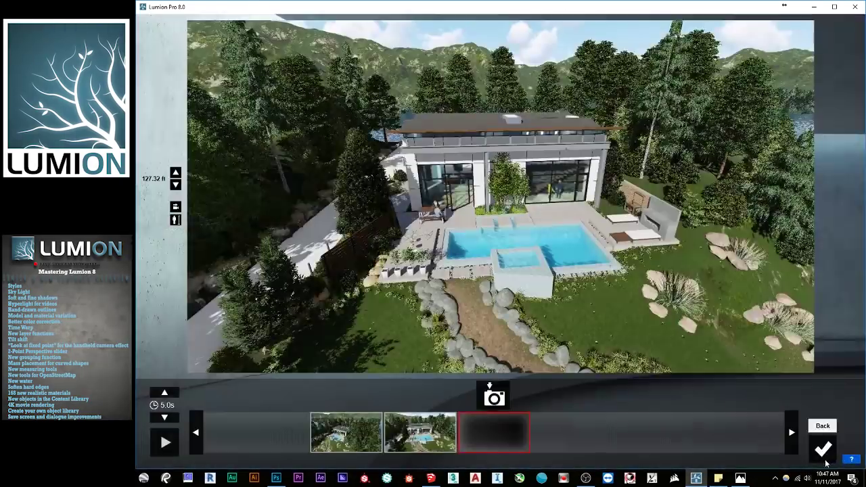
left_click(823, 448)
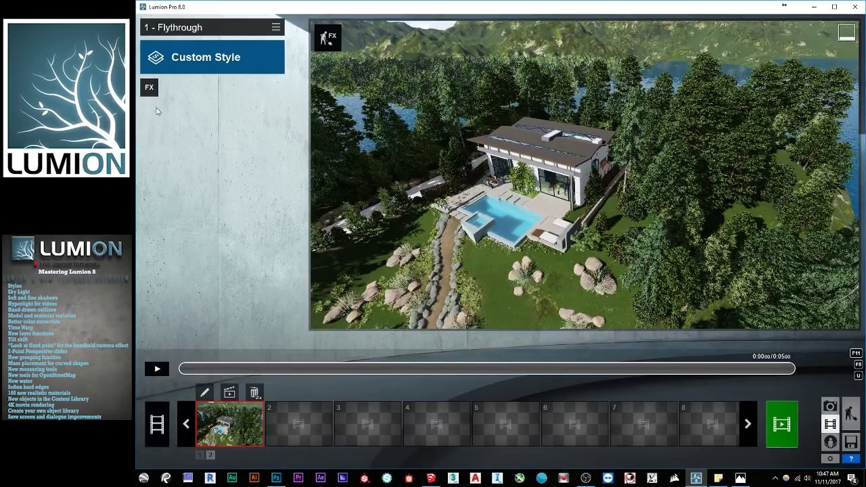
- Add the Tilt Shift effect to the flythrough, set Amount to 1.0 and Shift to 0.4, and widen the sharp area
left_click(150, 88)
left_click(607, 303)
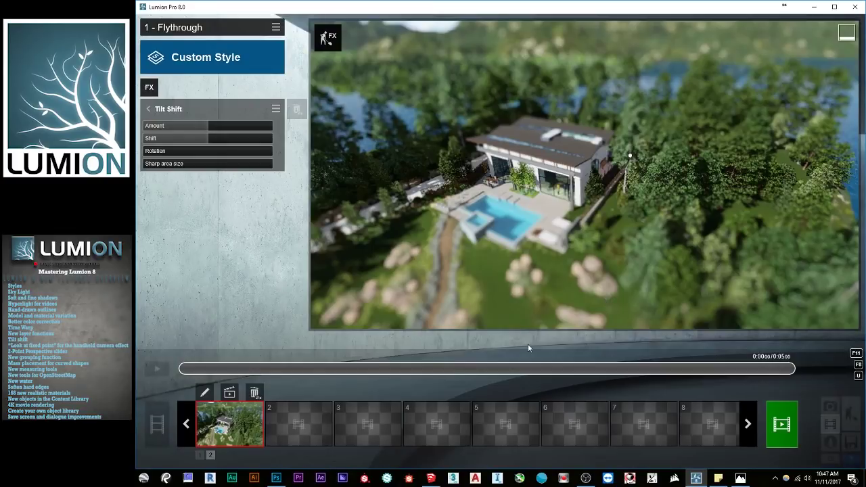
left_click_drag(224, 131, 267, 126)
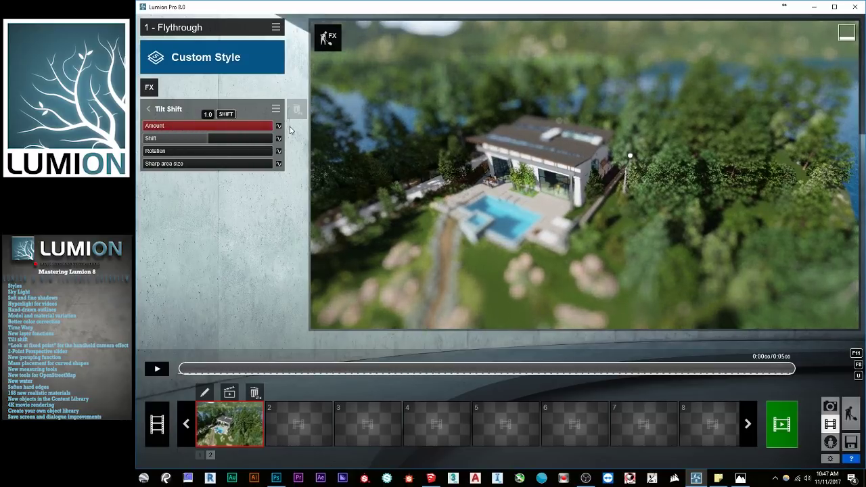
left_click_drag(267, 126, 286, 130)
left_click_drag(216, 141, 207, 214)
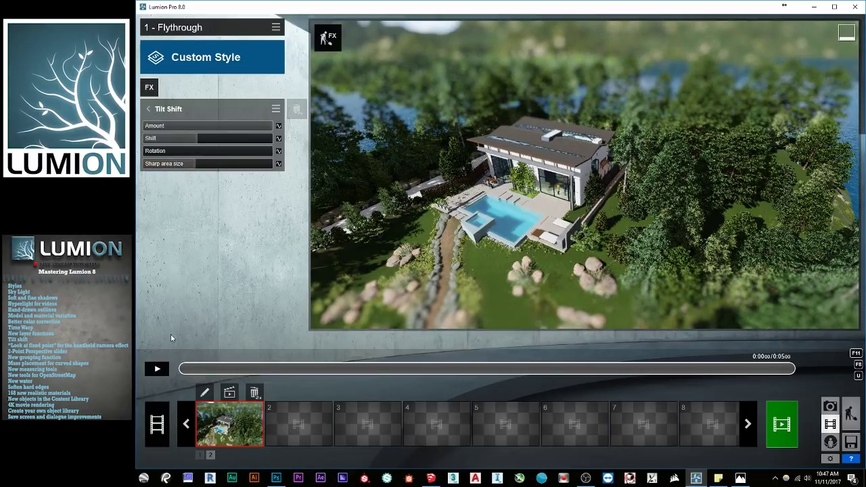
- Lower the Tilt Shift Amount, set Sharp area size to 0.2 and play the clip to check the miniature look
left_click_drag(207, 130, 242, 134)
left_click_drag(237, 369, 204, 138)
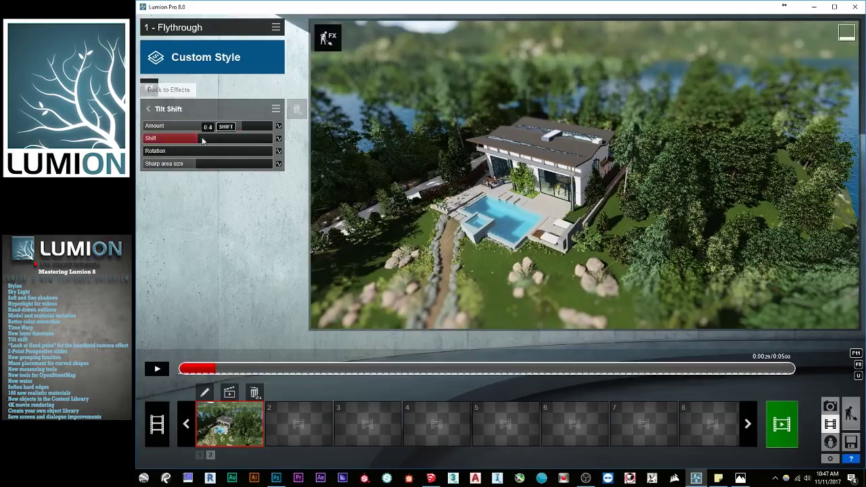
left_click_drag(177, 167, 174, 168)
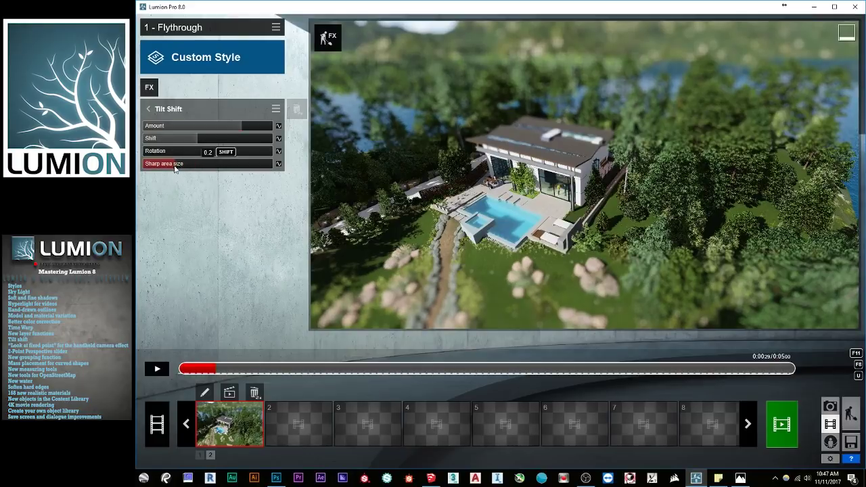
left_click(154, 372)
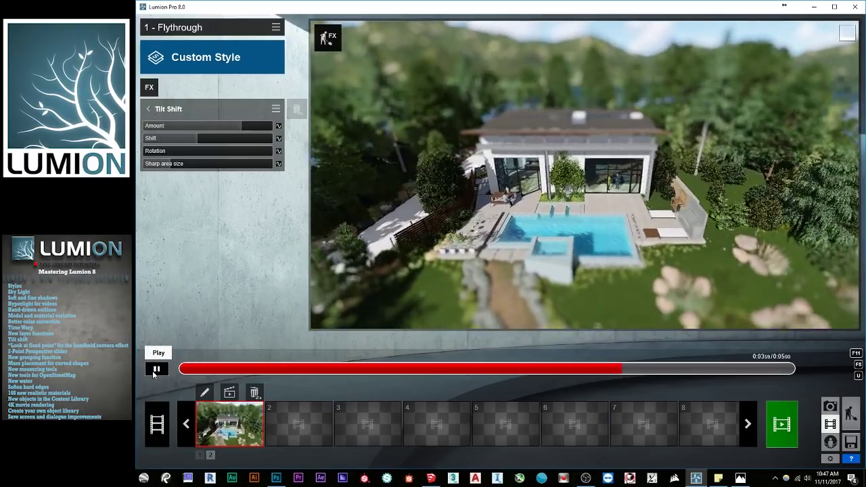
- Add the Styrofoam effect to the flythrough, adjust its Diffusion and Noise reduction, and preview it along the timeline
left_click(149, 86)
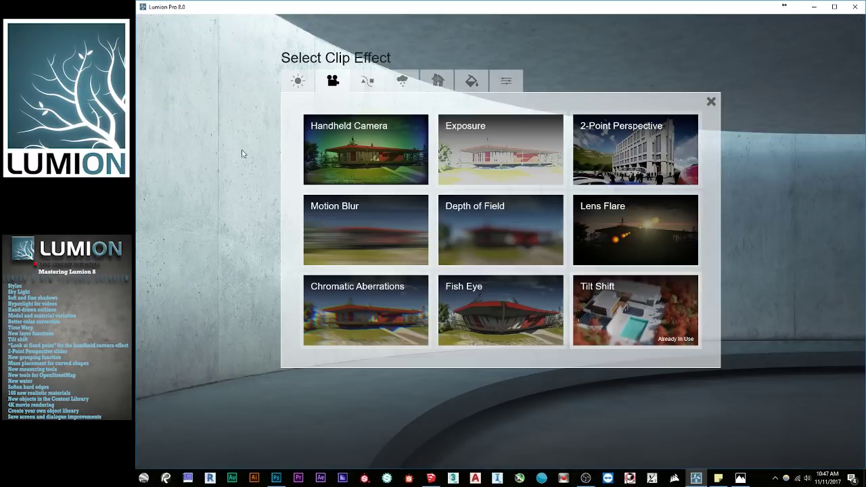
left_click(397, 88)
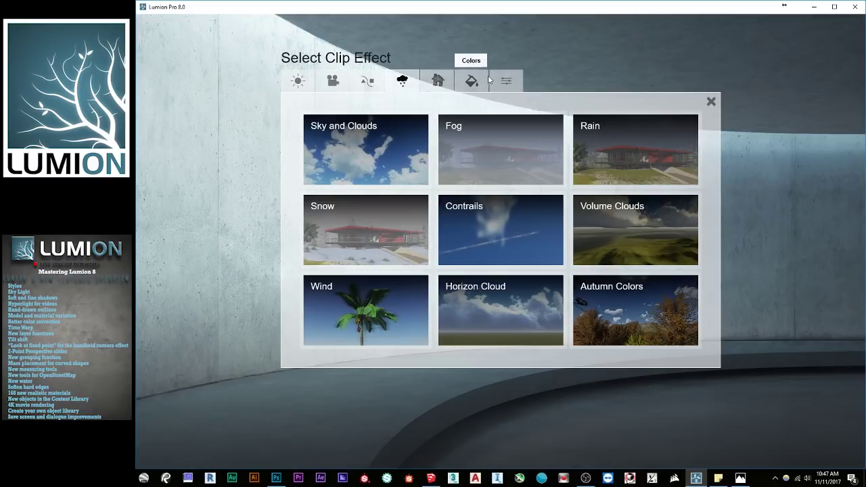
left_click(504, 82)
left_click(378, 232)
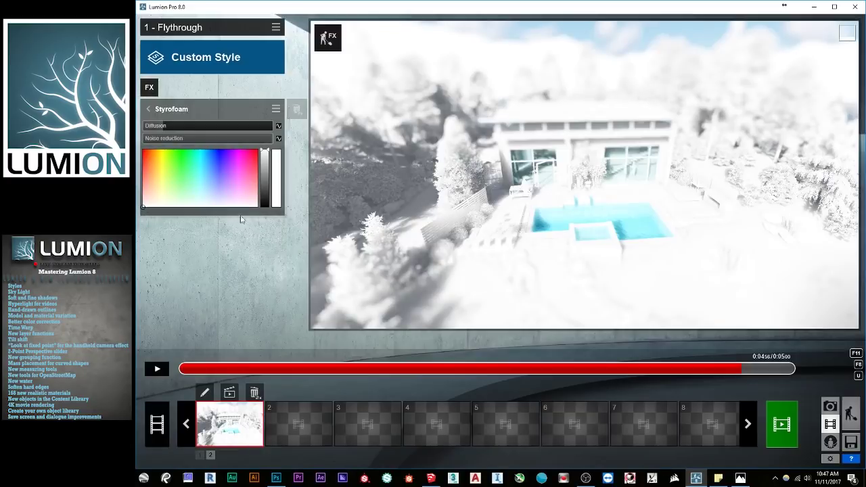
left_click_drag(193, 126, 143, 133)
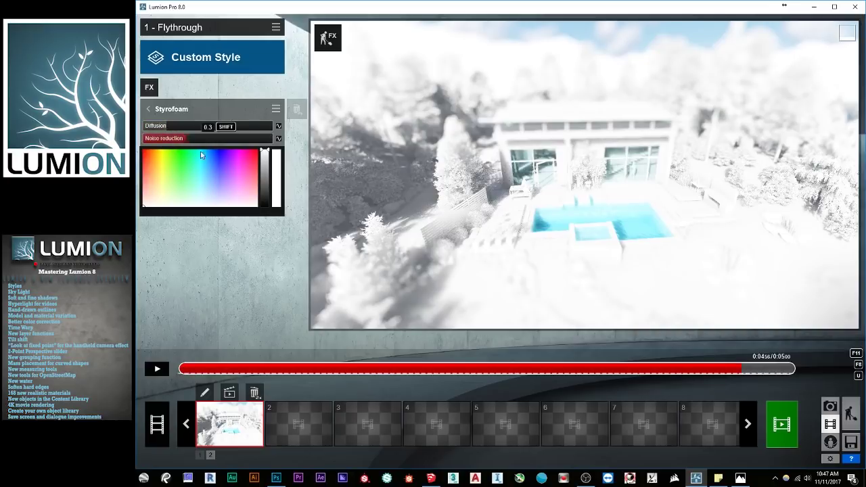
left_click_drag(190, 371, 395, 265)
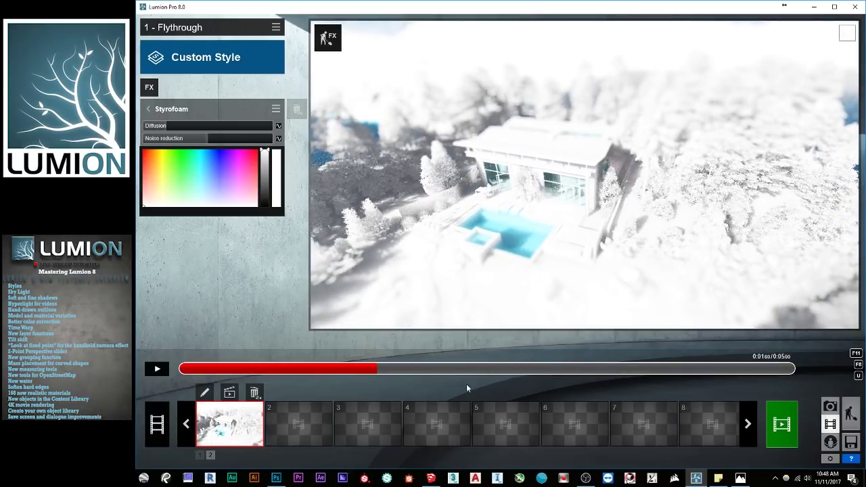
- Start recording a new clip in the second slot
left_click(324, 417)
left_click(299, 298)
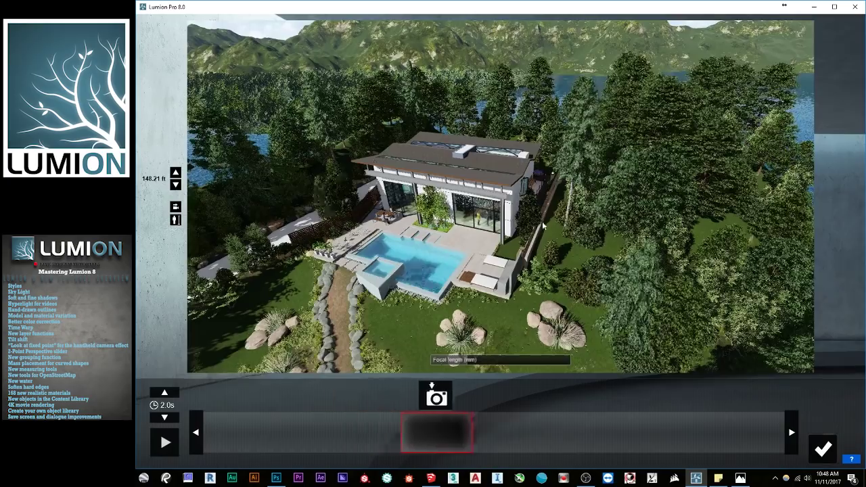
- Capture the flythrough's first camera position with an elevated view of the house and the pool in front
key("s")
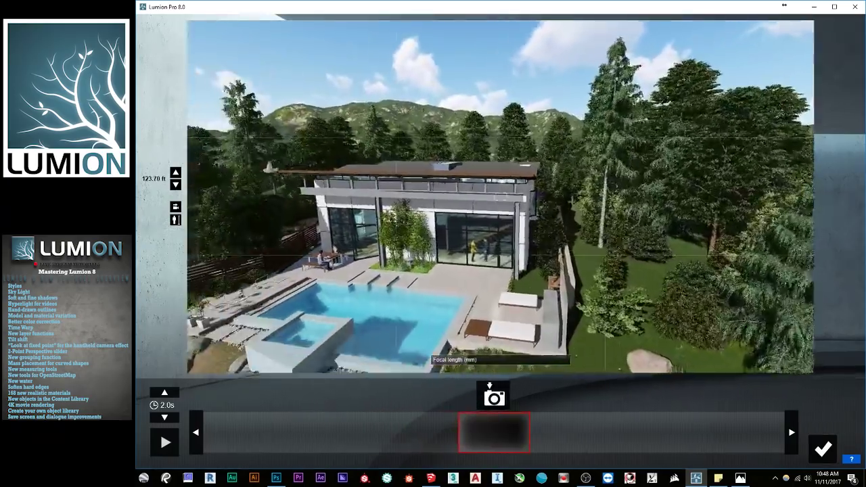
key("s")
key("a")
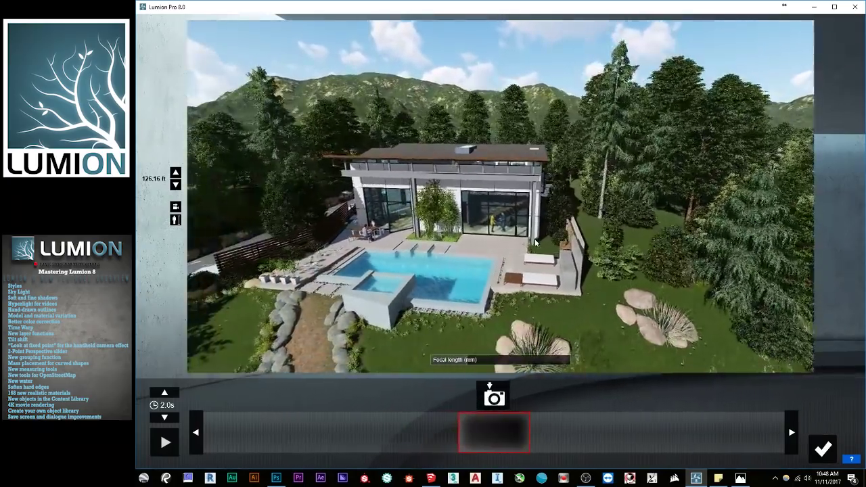
key("a")
key("w")
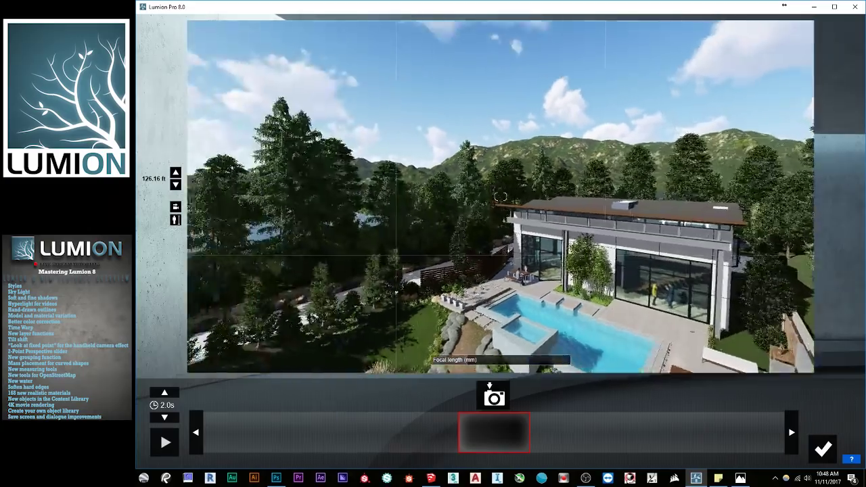
key("s")
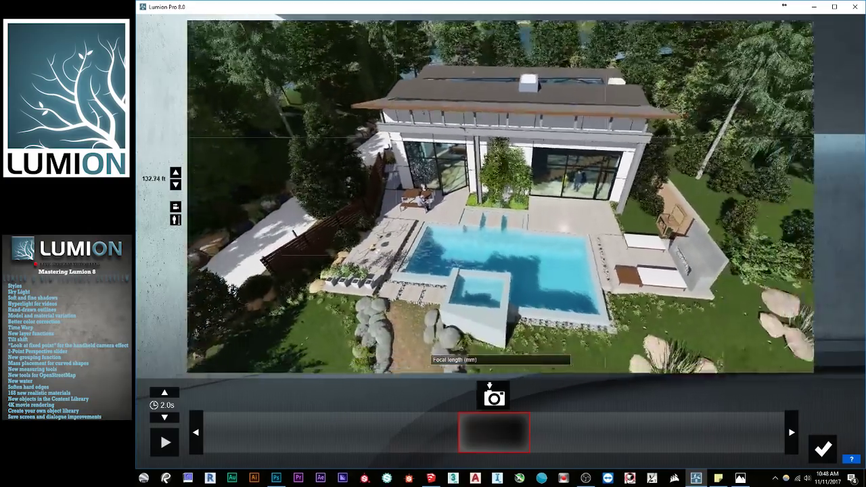
right_click_drag(500, 196, 544, 136)
right_click_drag(500, 196, 500, 196)
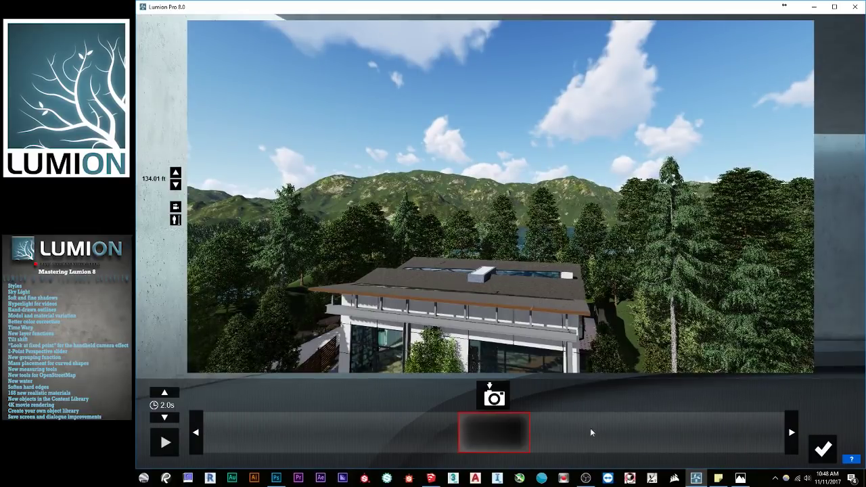
right_click_drag(498, 242, 362, 359)
right_click_drag(474, 284, 426, 332)
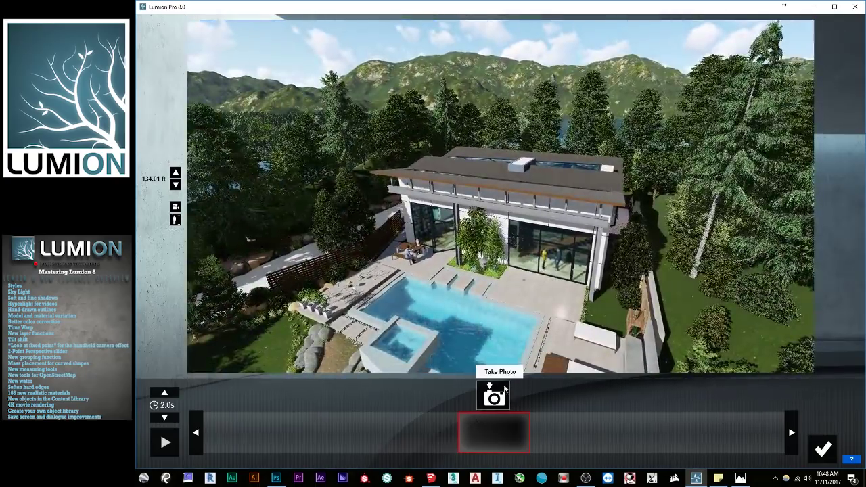
left_click(506, 386)
- Capture two more flythrough positions: one over the driveway and pool, and one high above the road at the house's gable end
key("w")
mouse_move(487, 291)
right_mouse_down()
mouse_move(392, 271)
mouse_move(447, 304)
mouse_move(514, 291)
mouse_move(484, 301)
right_mouse_up()
left_click(492, 389)
right_click_drag(487, 332, 463, 410)
key("w")
key("s")
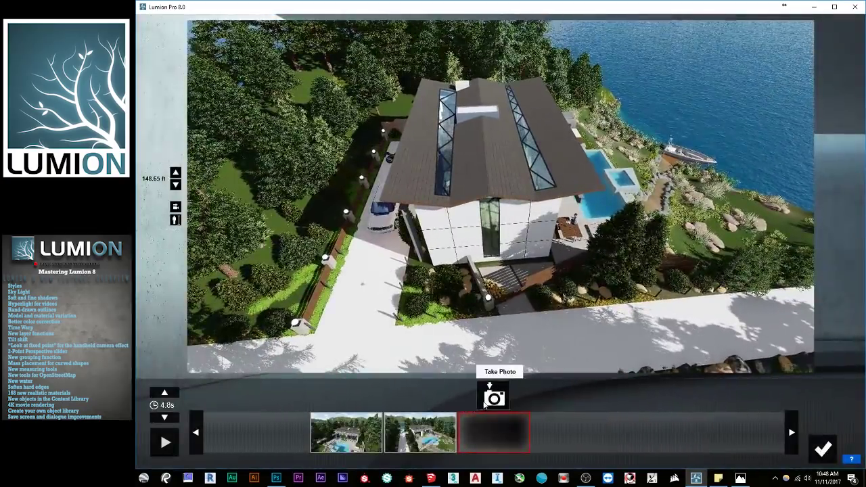
left_click(484, 400)
- Review the captured camera positions around the house and finish the second flythrough clip
left_click(270, 431)
left_click(346, 432)
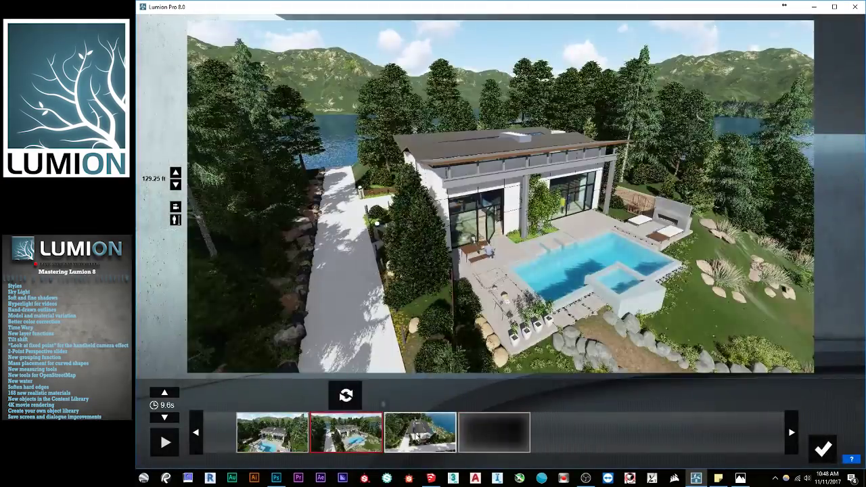
left_click(420, 431)
left_click(346, 431)
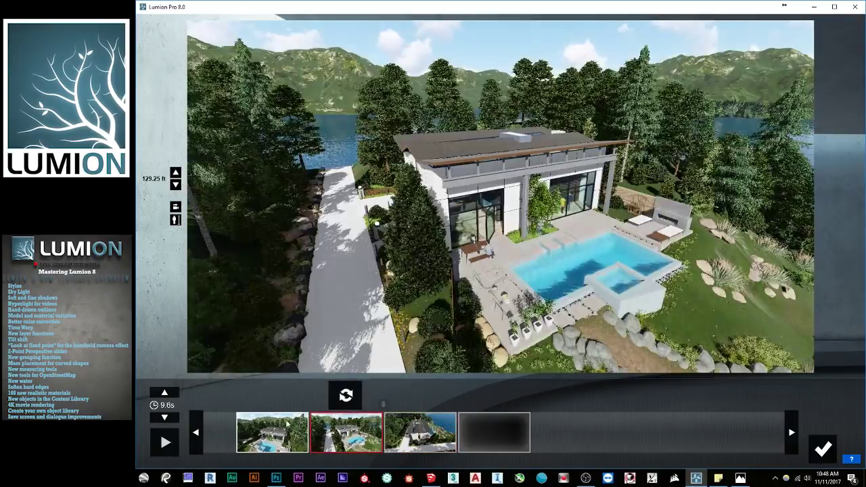
left_click(290, 424)
left_click(815, 458)
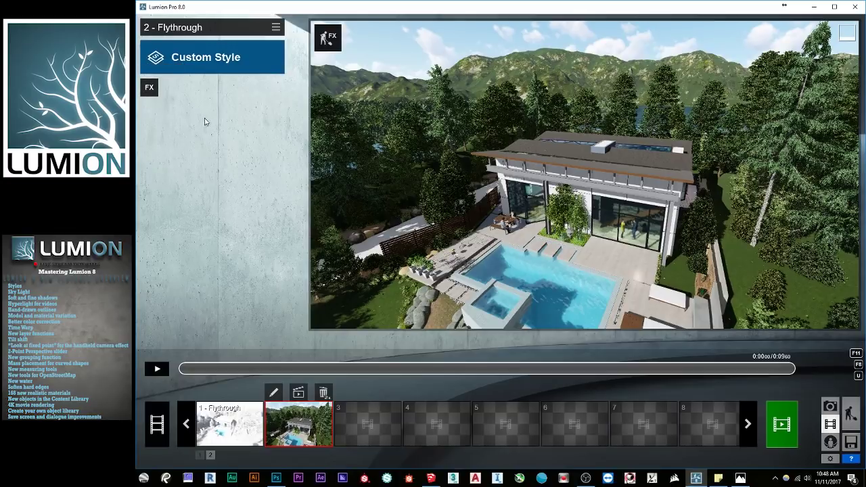
- Add the Handheld Camera effect to clip 2 with Look at fixed point on, keeping its target on the house, and preview the start
left_click(148, 88)
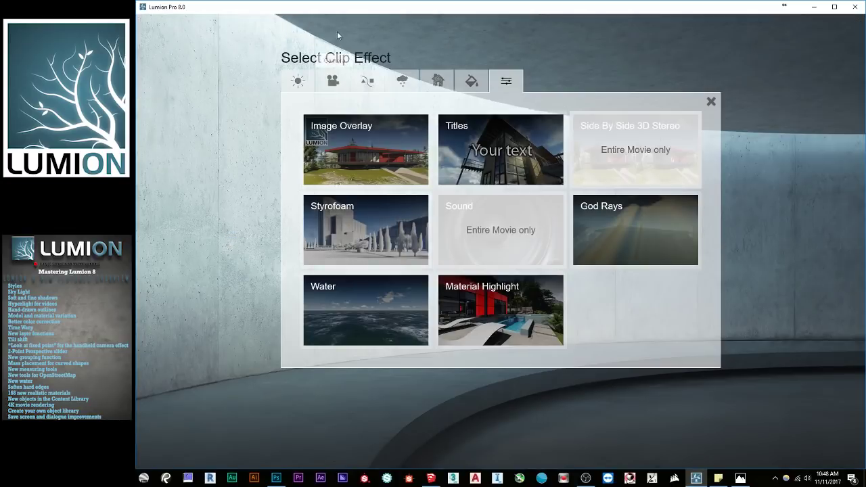
left_click(333, 79)
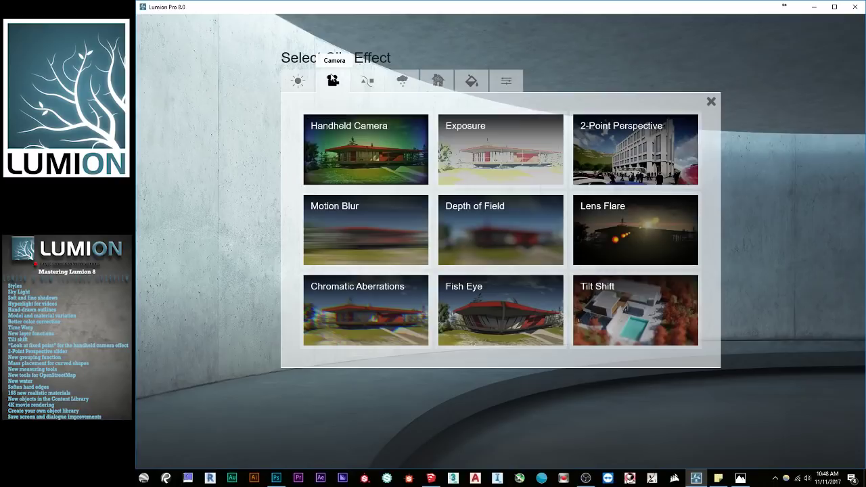
left_click(393, 141)
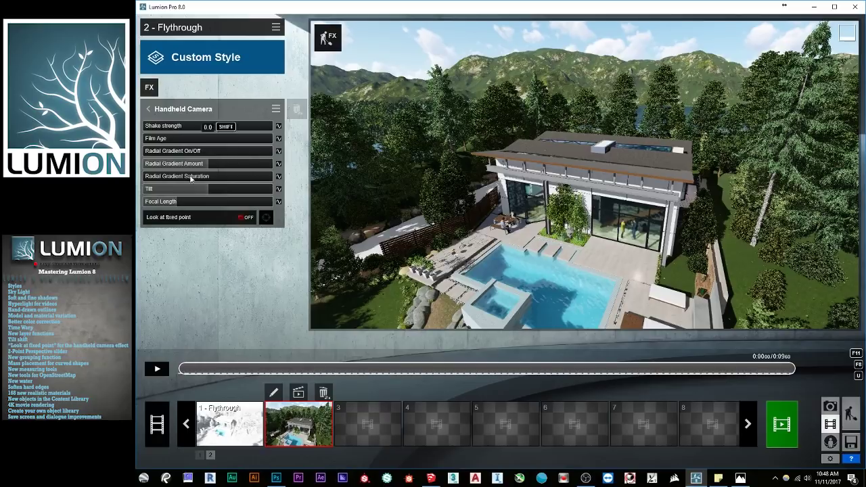
left_click(242, 217)
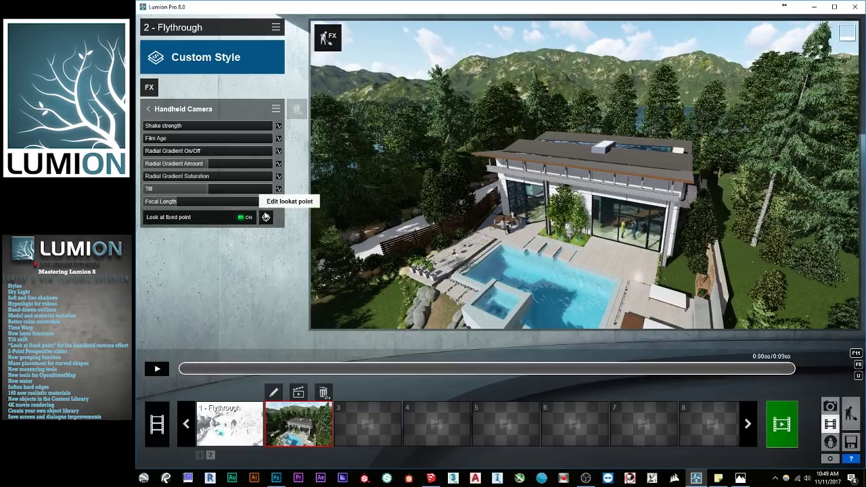
left_click(266, 217)
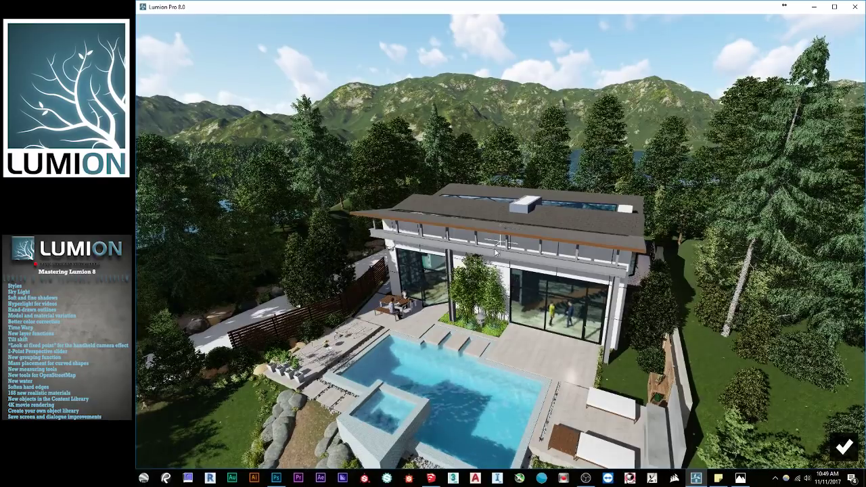
left_click(844, 447)
left_click_drag(189, 370, 230, 363)
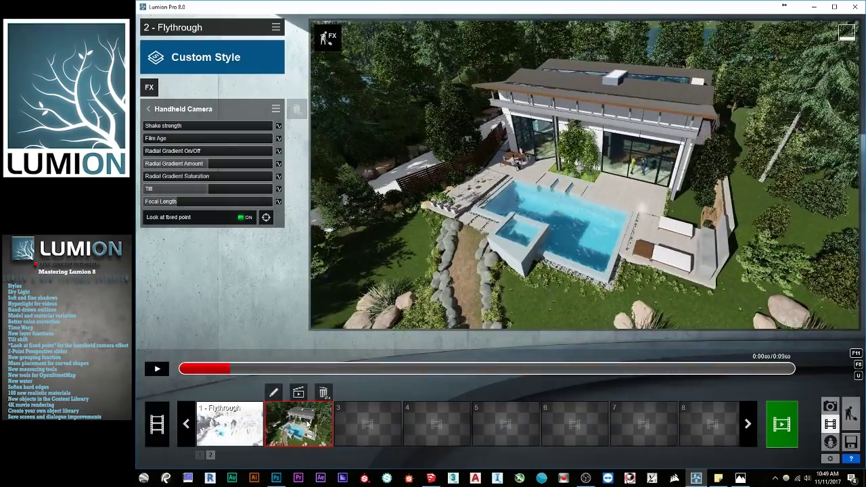
- Start recording a third clip and capture its first camera position facing the open lake, away from the house
left_click(379, 426)
left_click(367, 295)
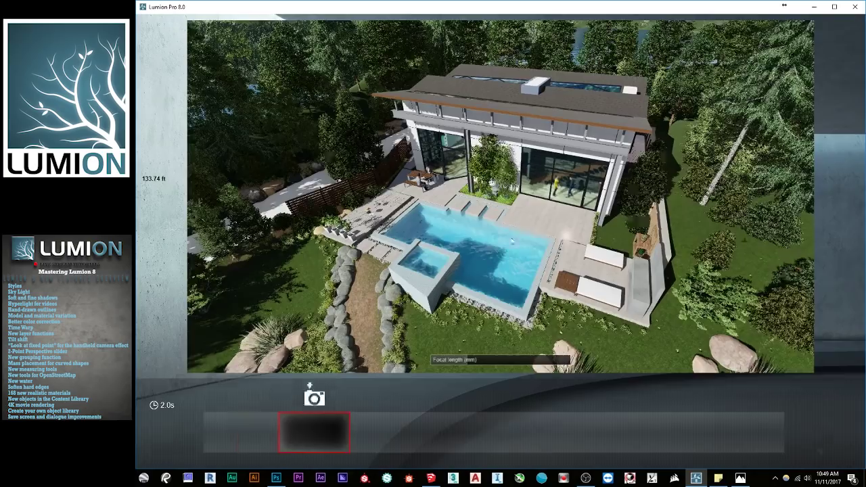
right_click_drag(501, 196, 541, 195)
key("s")
key("w")
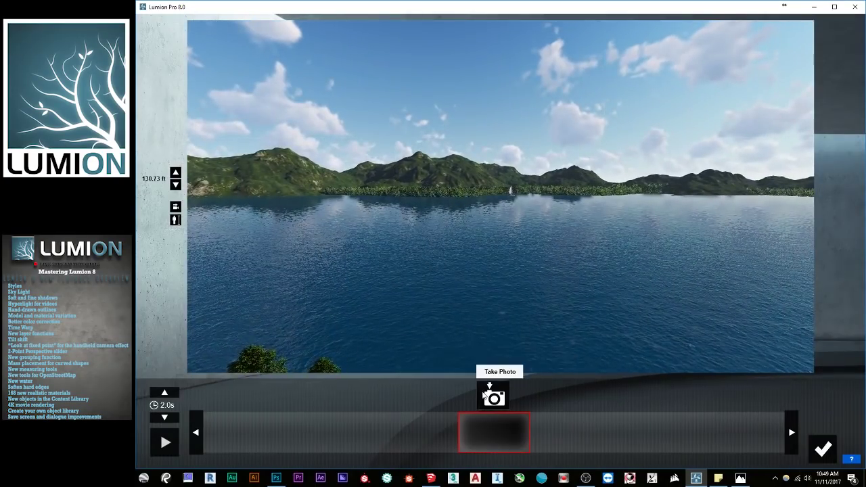
left_click(485, 396)
- Capture two more camera positions for clip 3 facing the lake and mountains, the last one tilted up toward the clouds
key("s")
right_click_drag(490, 288, 419, 251)
key("w")
left_click(492, 398)
key("w")
left_click(436, 424)
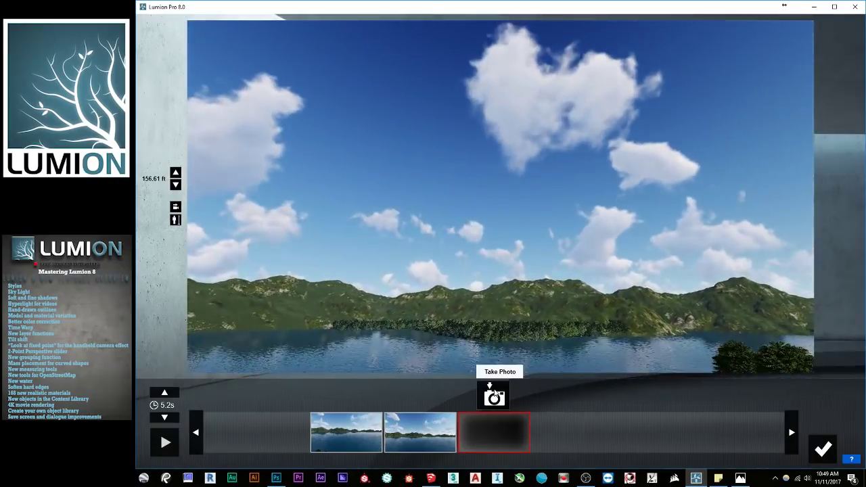
left_click(494, 397)
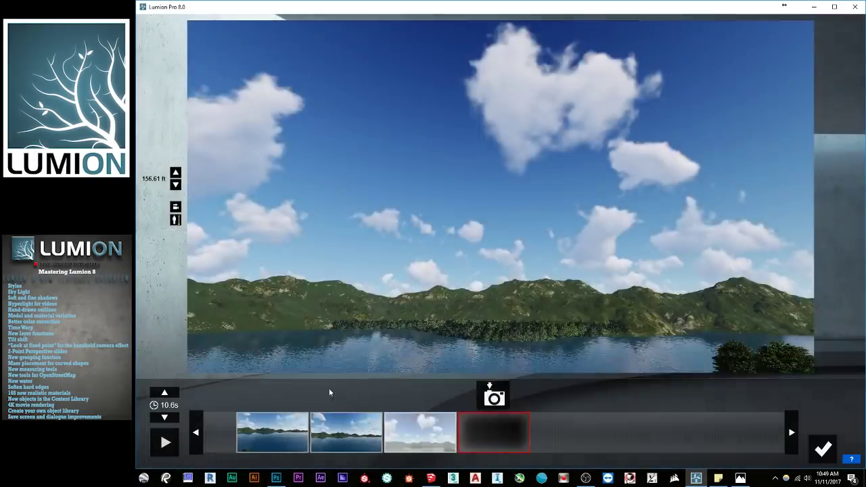
- Check the lake camera positions and finish the third flythrough clip
left_click(345, 433)
left_click(418, 441)
left_click(503, 440)
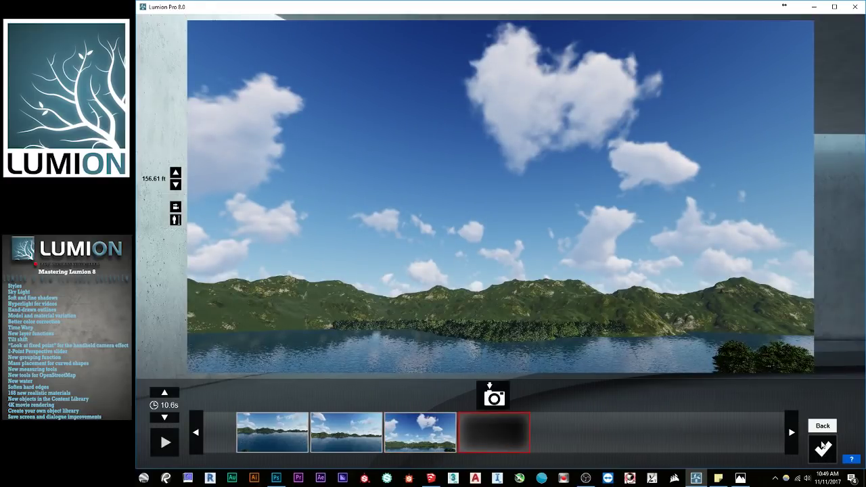
left_click(823, 446)
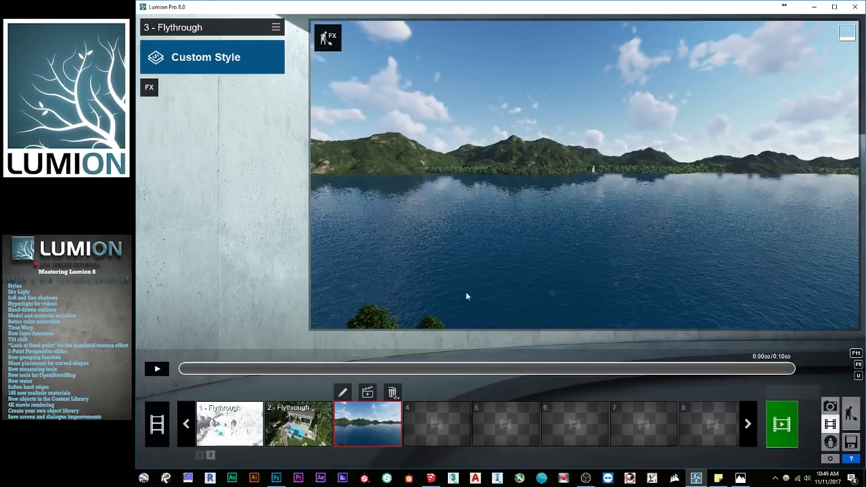
- Add the Handheld Camera effect to clip 3, enable Look at fixed point and place its target on the house's rooftop box
left_click(150, 88)
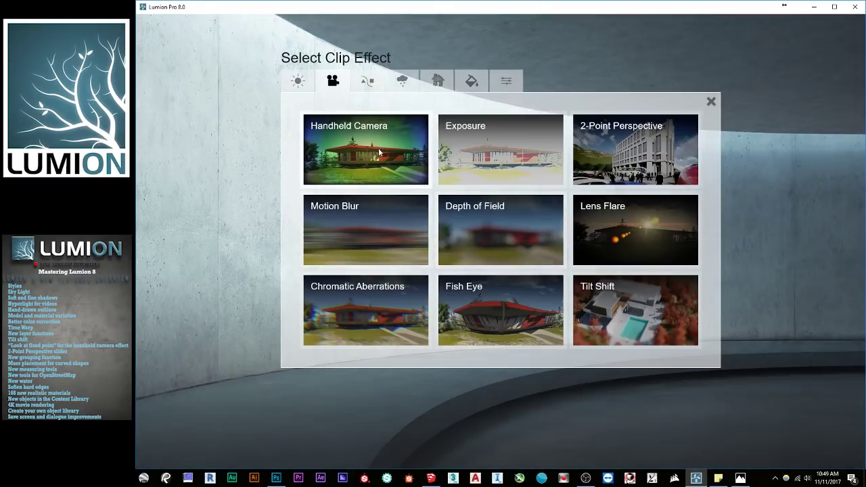
left_click(345, 137)
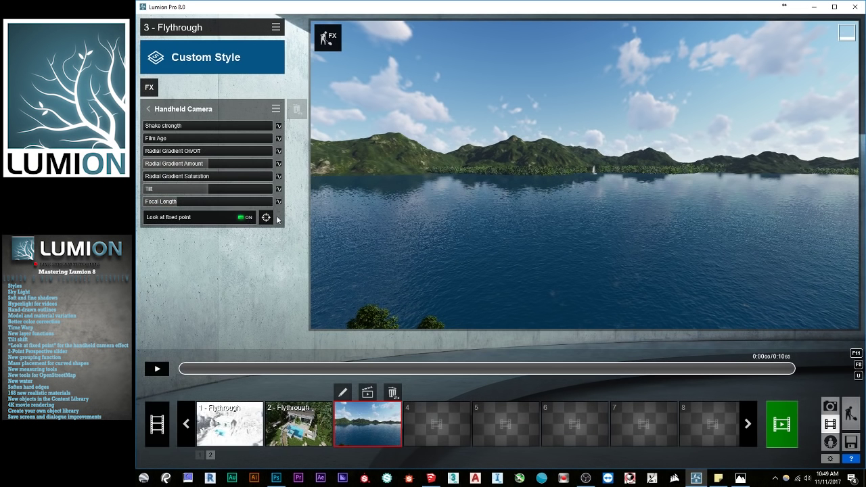
left_click(265, 217)
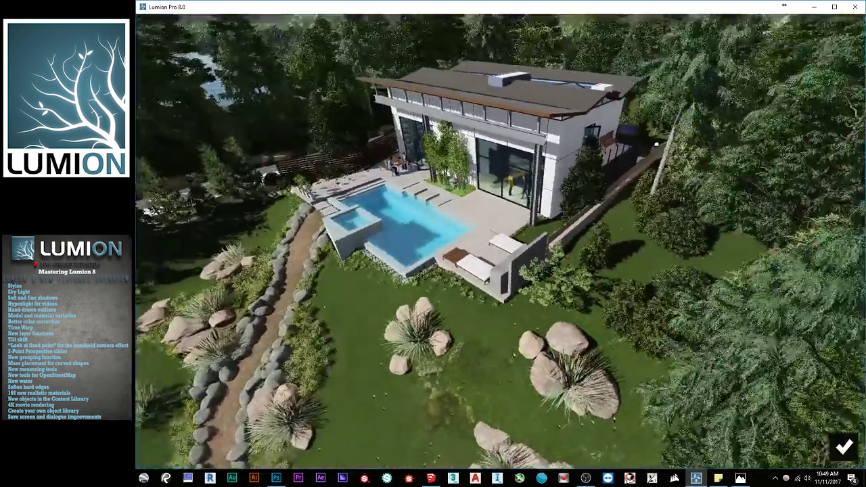
right_click_drag(474, 132, 497, 107)
left_click(497, 106)
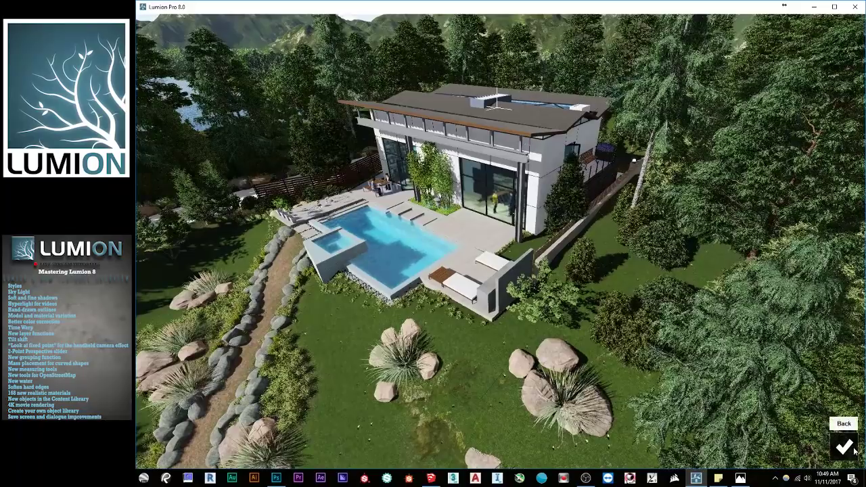
left_click(845, 446)
- Scrub back and forth through clip 3 to check how the camera tracks the house along the flight path
left_click_drag(207, 379, 474, 388)
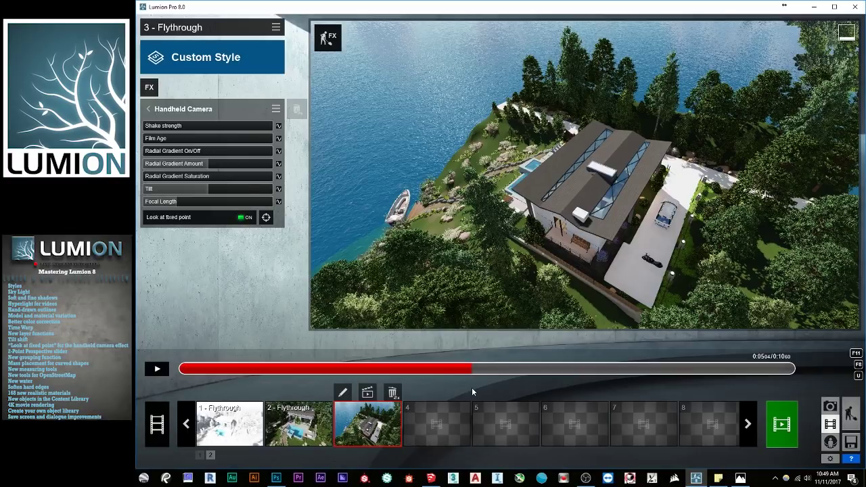
left_click_drag(462, 374, 681, 371)
left_click_drag(593, 342, 257, 404)
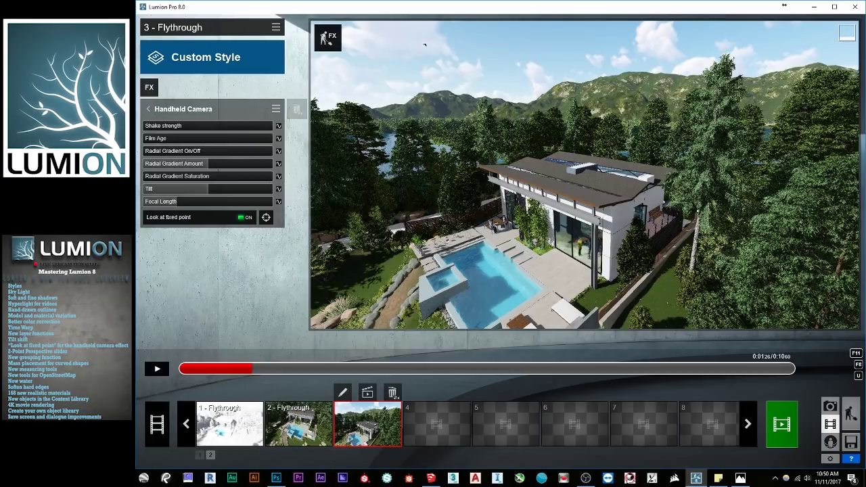
- Switch to Build mode and activate object placement with the view facing the driveway beside the house
left_click(851, 412)
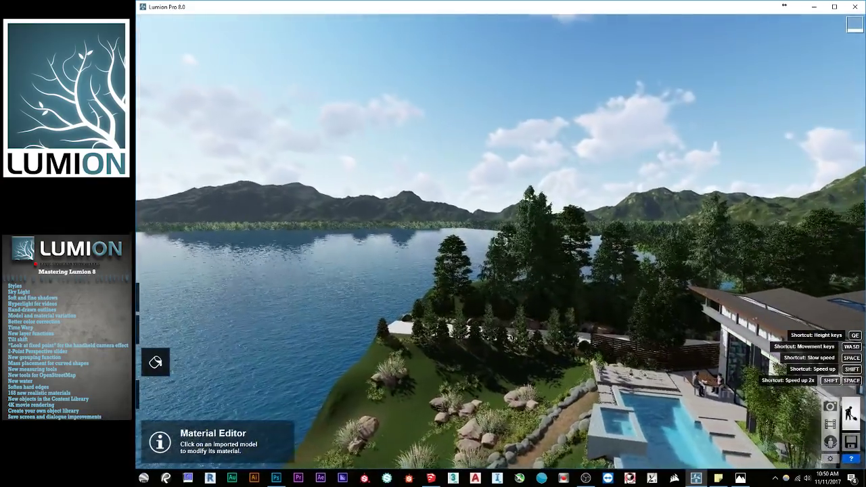
right_click_drag(501, 242, 576, 281)
key("w")
key("w")
right_click_drag(500, 242, 549, 264)
key("s")
key("q")
key("s")
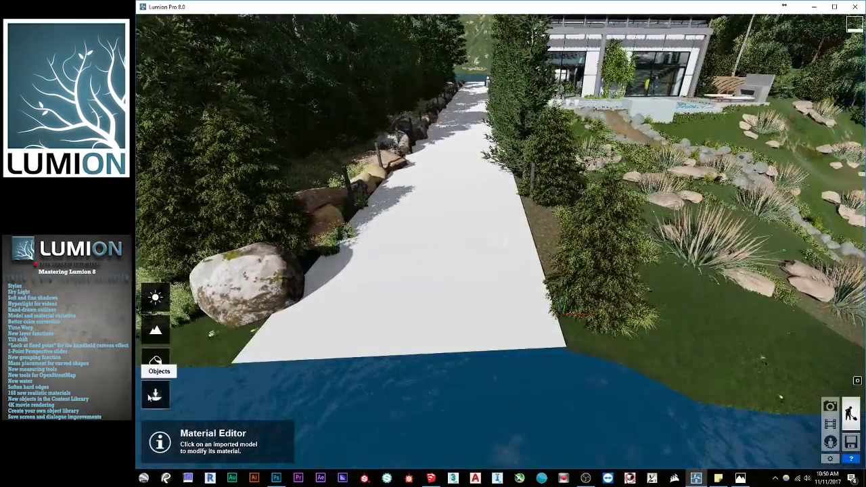
left_click(151, 396)
- Choose a tall, slender bamboo from the first tree category of the Nature Library for placement near the stone-lined path
mouse_move(500, 241)
right_mouse_down()
mouse_move(480, 179)
mouse_move(483, 314)
mouse_move(466, 165)
mouse_move(484, 171)
mouse_move(518, 244)
mouse_move(514, 235)
right_mouse_up()
key("w")
key("s")
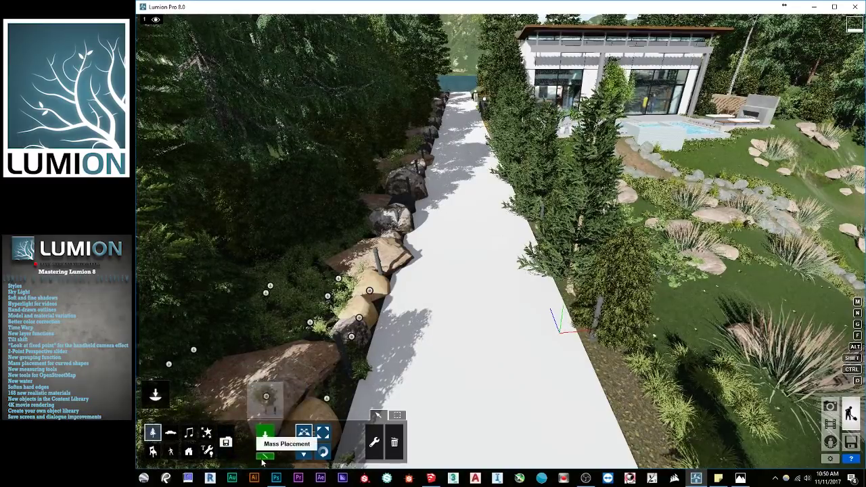
key("s")
right_click_drag(501, 241, 385, 156)
key("w")
key("w")
key("w")
key("s")
key("w")
key("s")
left_click(272, 414)
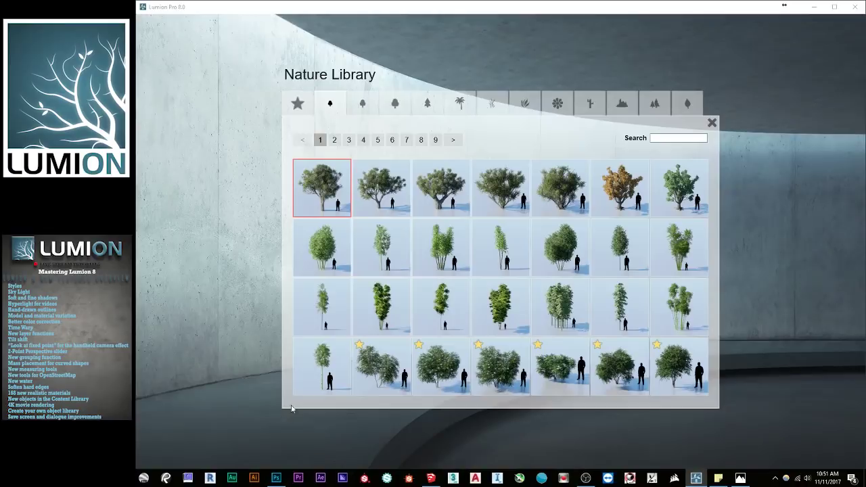
left_click(335, 300)
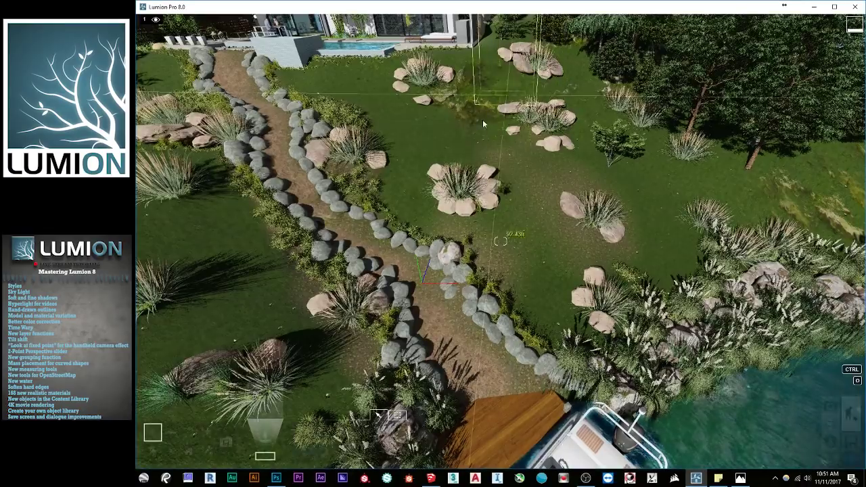
- Start a mass placement line of bamboo from the path's dock end toward the house
left_click(269, 455)
left_click(486, 389)
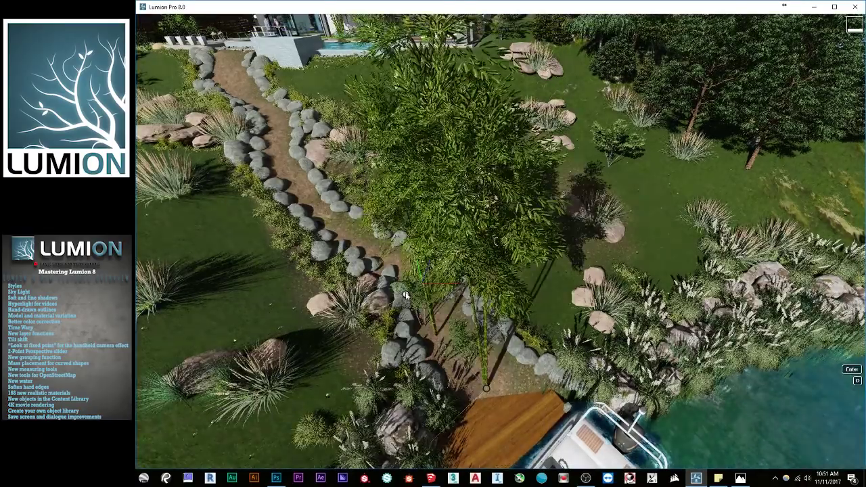
scroll(433, 237, "down", 5)
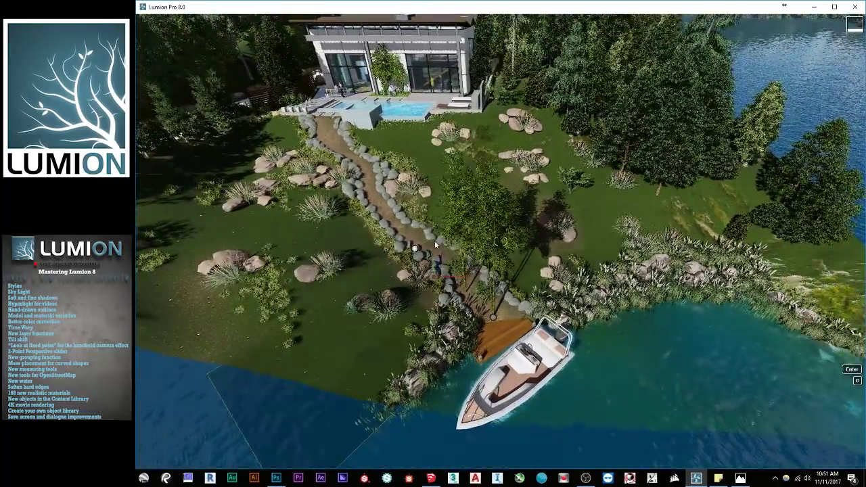
left_click(433, 244)
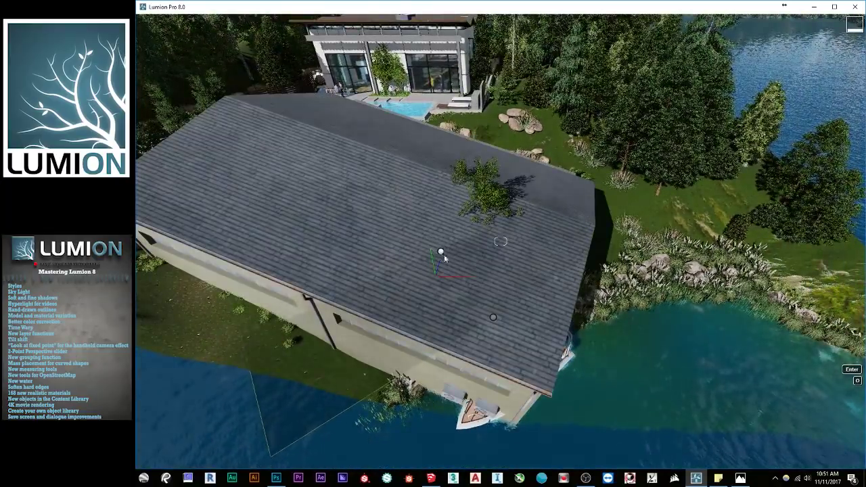
right_click_drag(439, 222, 436, 248)
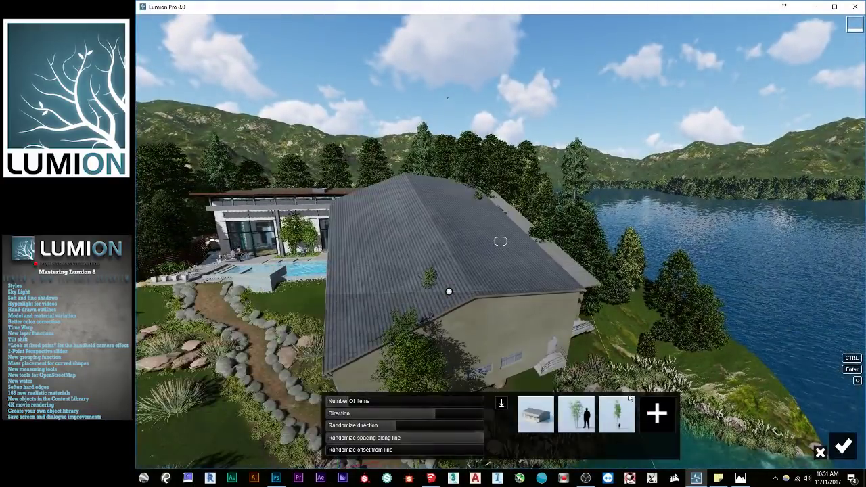
- Remove the building and the extra tree from the mass placement list, keeping only the bamboo
left_click(536, 417)
mouse_move(538, 338)
right_mouse_down()
mouse_move(555, 379)
mouse_move(565, 342)
mouse_move(558, 372)
mouse_move(551, 348)
right_mouse_up()
key("s")
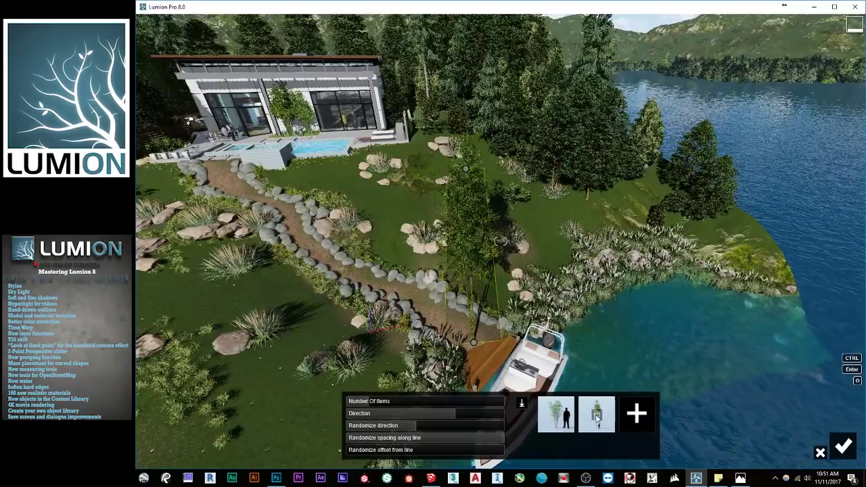
left_click(598, 414)
right_click_drag(552, 210, 518, 197)
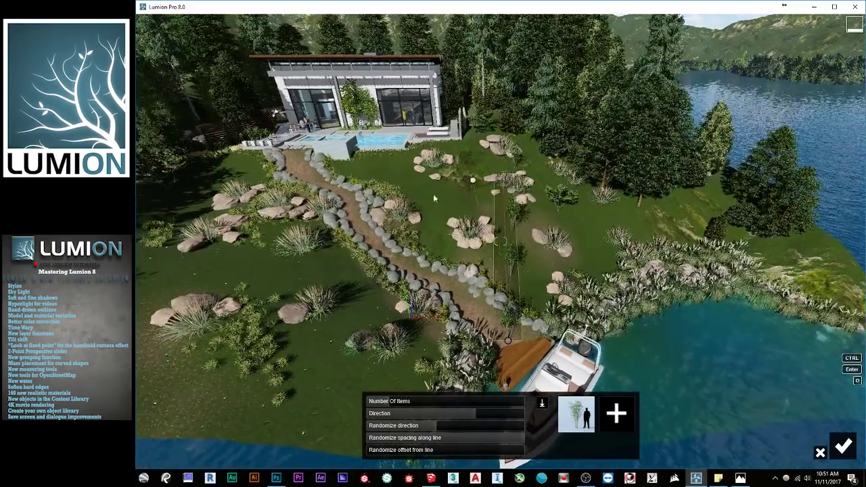
- Shape the placement line along the winding stone-lined path by adding points from its lower bend up to the pool terrace
left_click(443, 280)
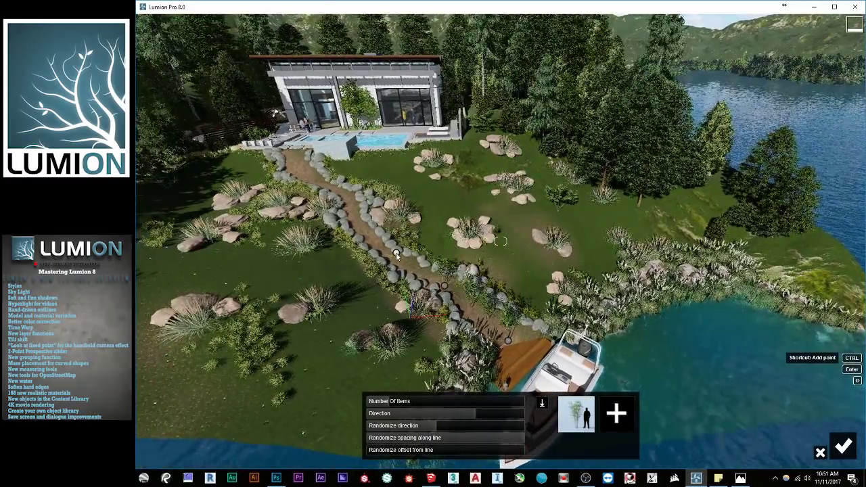
left_click(355, 219, "ctrl")
left_click(347, 194, "ctrl")
left_click(317, 180, "ctrl")
left_click(314, 180, "ctrl")
left_click(289, 156, "ctrl")
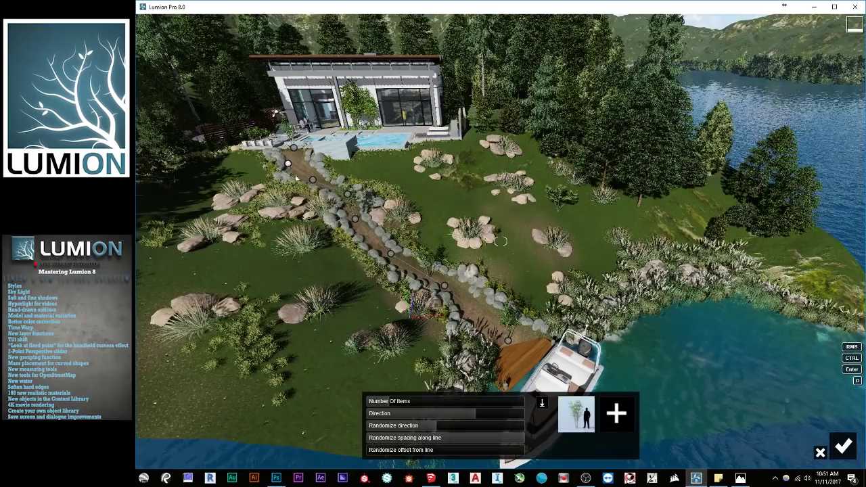
right_click_drag(389, 276, 349, 250)
key("w")
- Adjust the corner smoothness of the points on the upper path, setting the one at the middle bend to about 42%
mouse_move(325, 228)
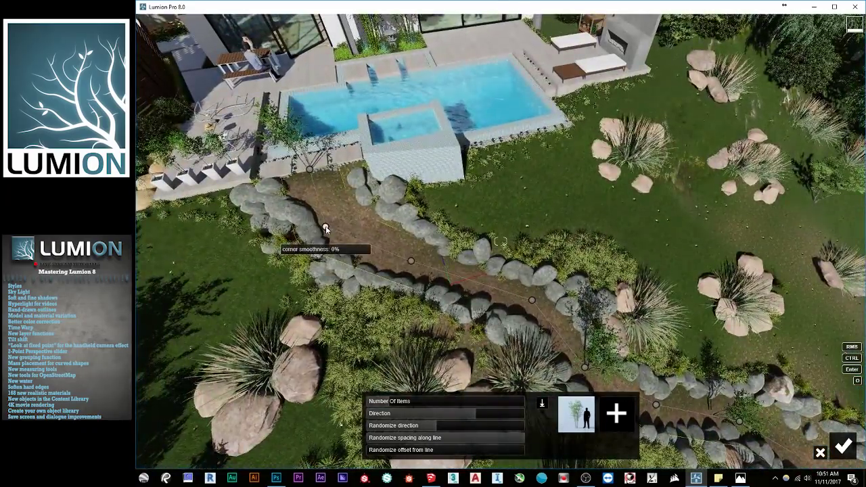
left_click_drag(303, 250, 380, 258)
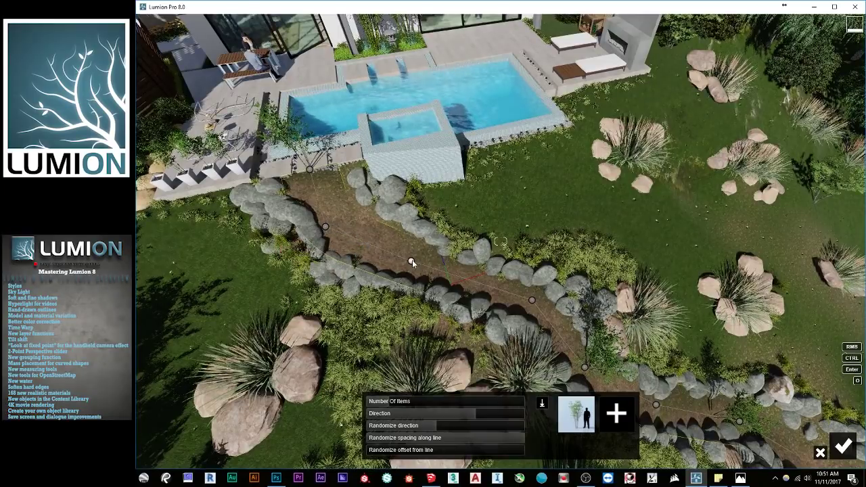
mouse_move(397, 286)
mouse_move(448, 279)
left_mouse_down()
mouse_move(406, 284)
mouse_move(444, 285)
left_mouse_up()
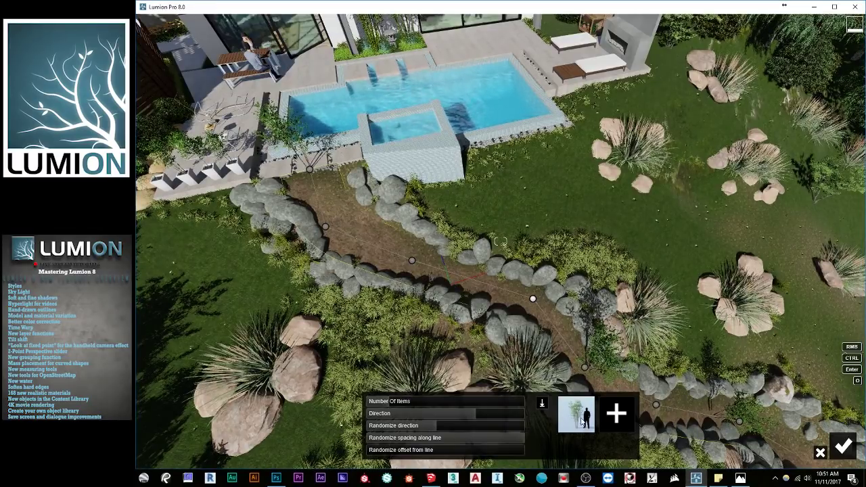
left_click_drag(497, 325, 554, 331)
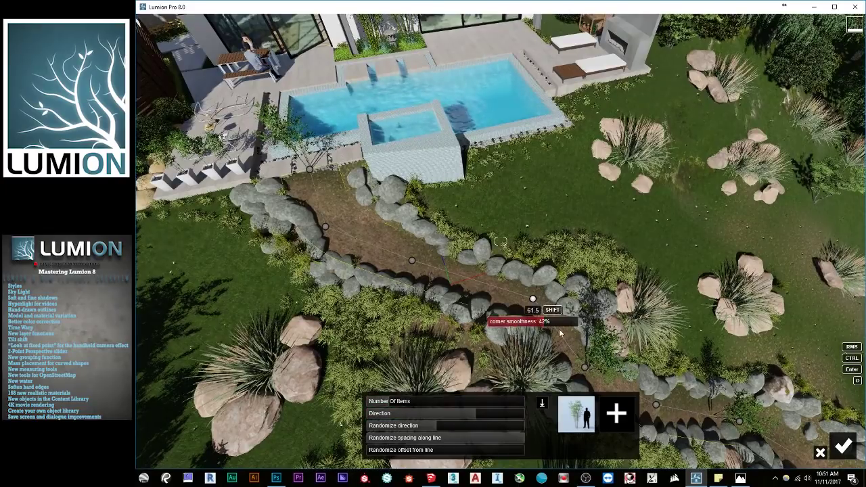
- Increase the number of items until bamboo fills the whole line along the path
left_click_drag(443, 403, 543, 404)
right_click_drag(548, 289, 561, 170)
key("s")
key("w")
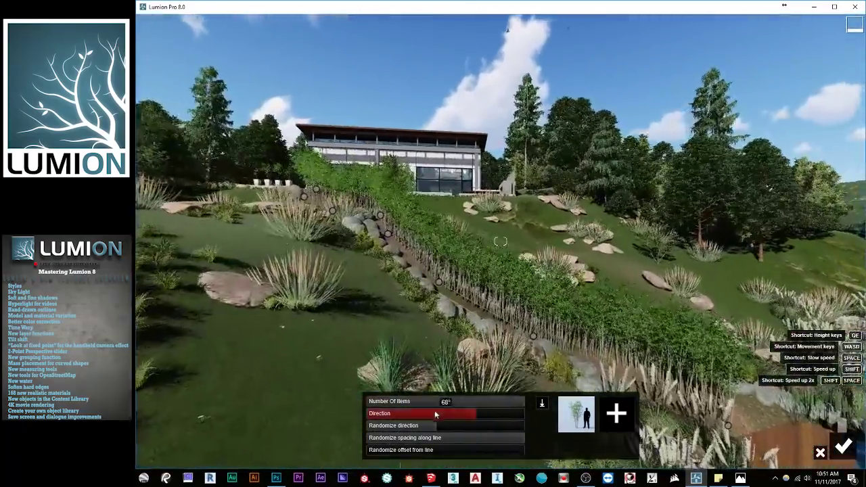
left_click_drag(443, 401, 465, 402)
- Randomize the bamboo's offset from the line to a little over half of the available range
right_click_drag(473, 373, 445, 438)
key("q")
key("s")
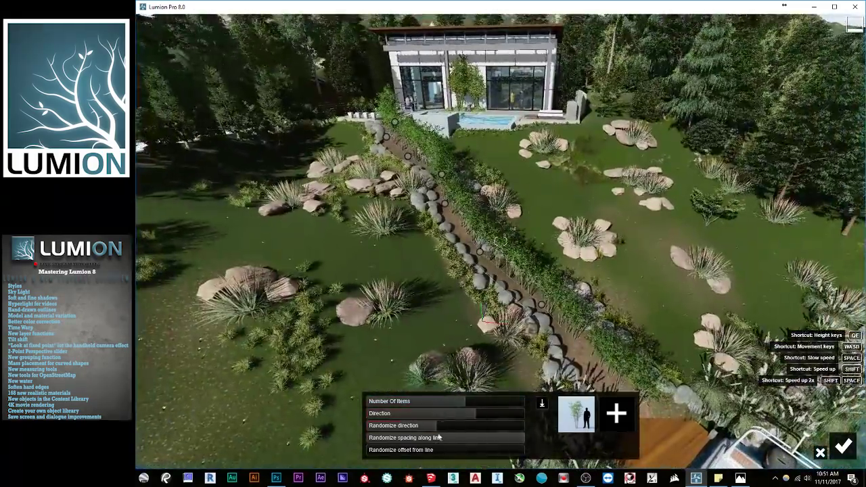
left_click_drag(415, 453, 467, 451)
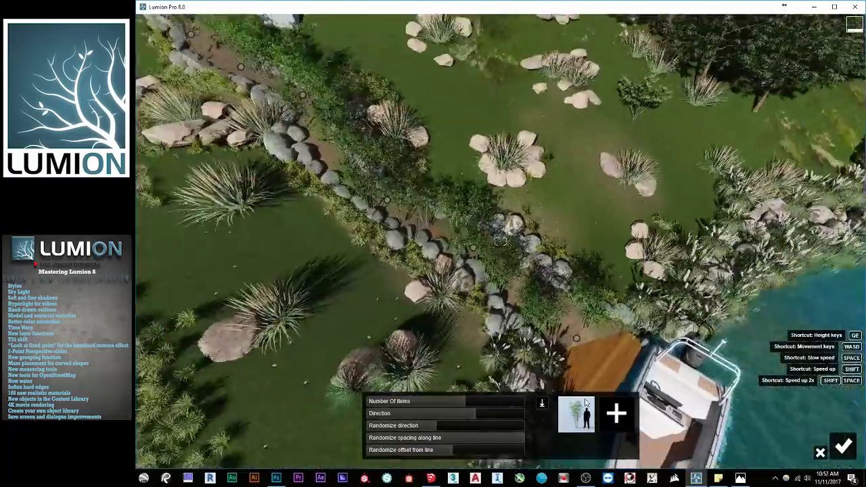
- Replace the bamboo with a pink flowering plant from the Nature Library and add a second flowering plant to the mix
left_click(576, 413)
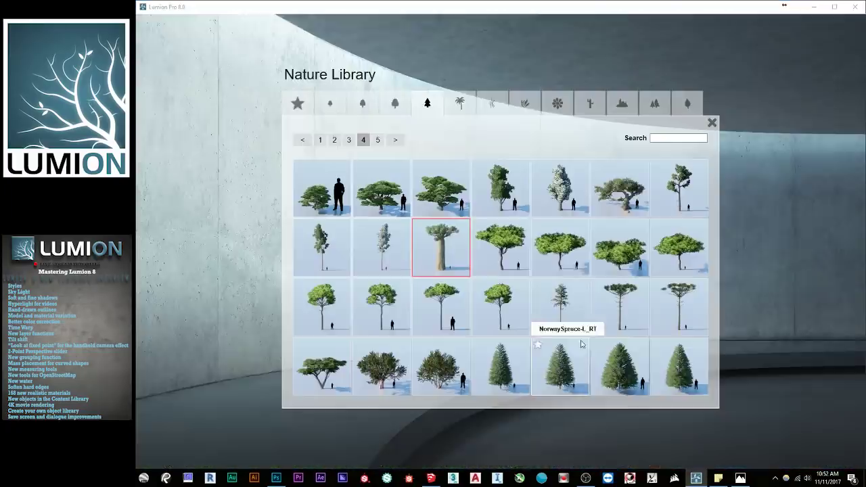
left_click(525, 103)
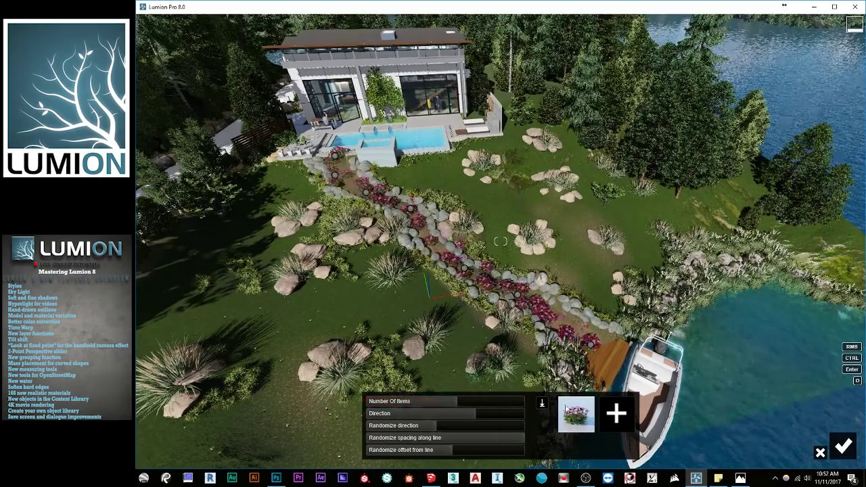
left_click(576, 413)
left_click(598, 356)
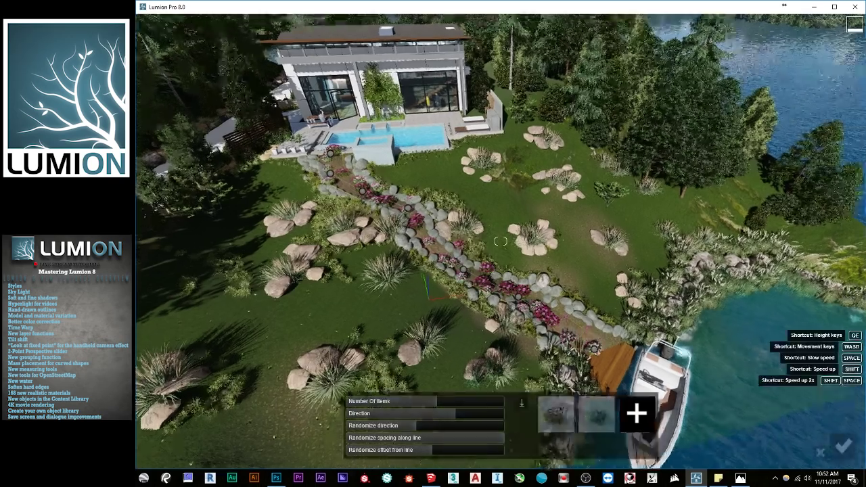
- Inspect the mixed flowers along the curved path from close up near the pool and from above
key("w")
key("a")
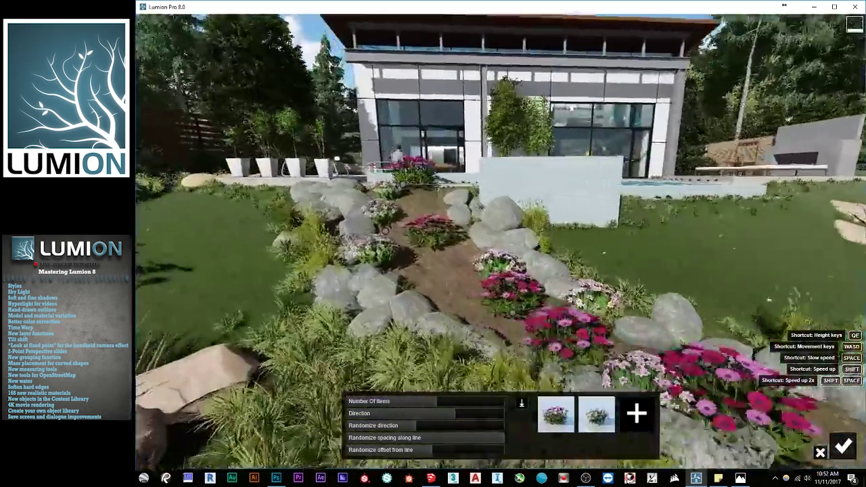
key("q")
key("s")
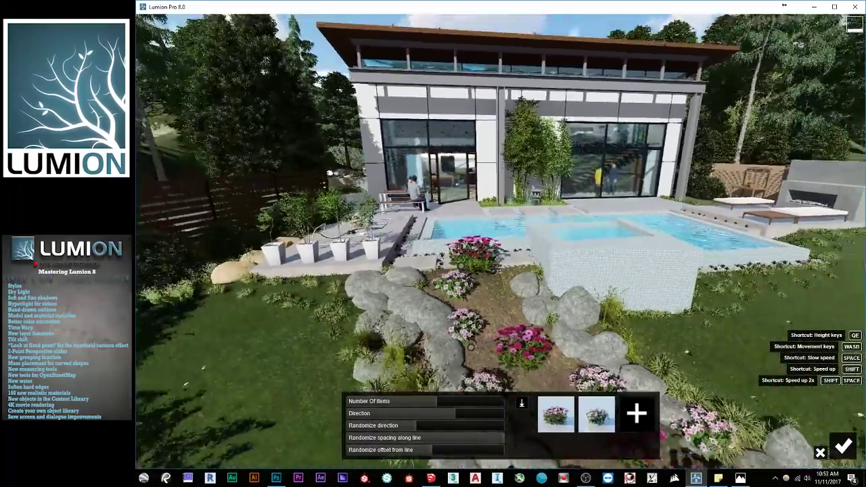
key("q")
key("w")
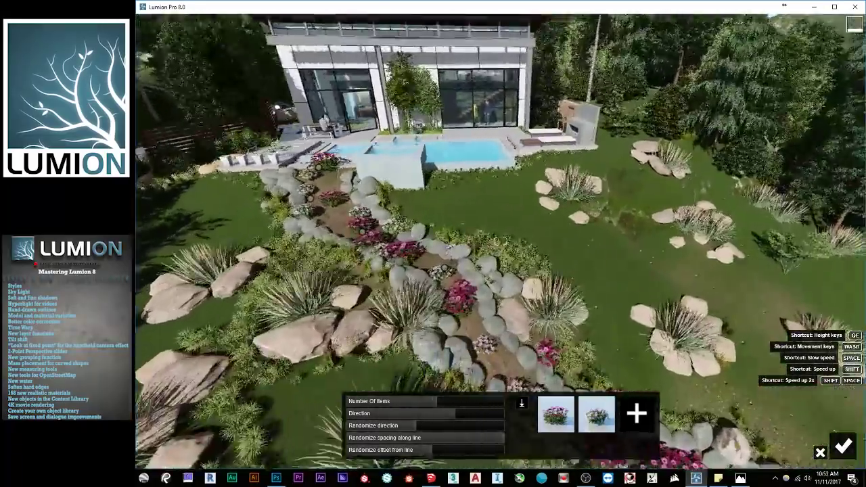
key("s")
right_click_drag(501, 242, 500, 176)
key("w")
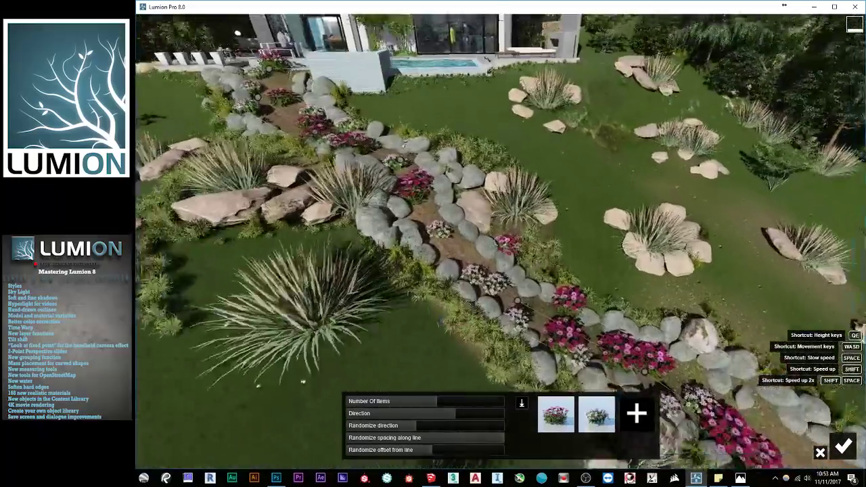
key("s")
right_click_drag(503, 256, 502, 196)
key("w")
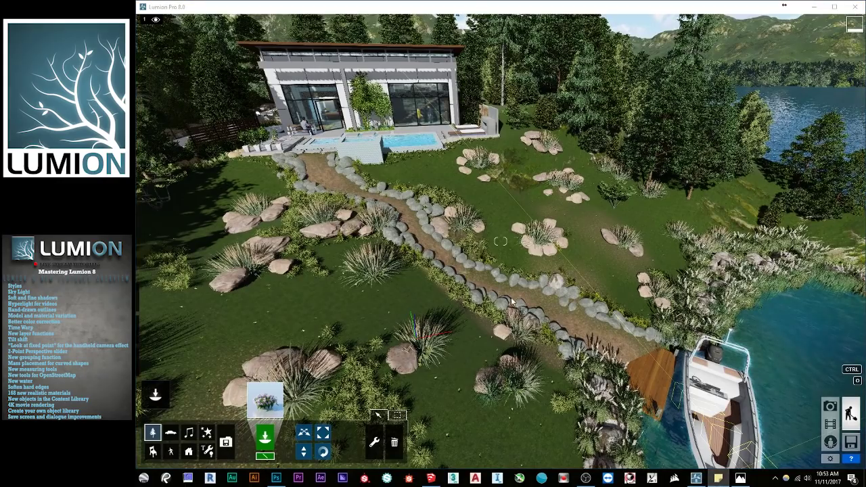
- Choose the Measure object from the Lights And Utilities Library for use by the potting bench beside the house
mouse_move(493, 293)
right_mouse_down()
mouse_move(473, 226)
mouse_move(482, 260)
mouse_move(509, 292)
mouse_move(487, 281)
right_mouse_up()
key("shift+w")
key("s")
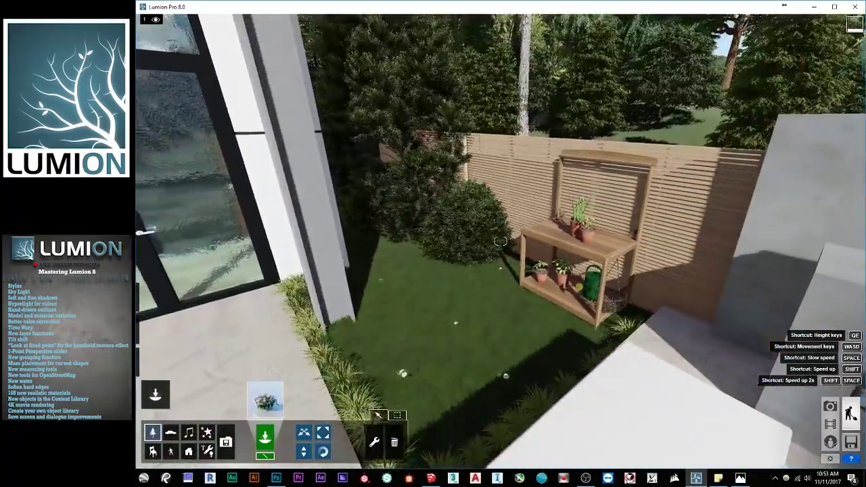
left_click(207, 451)
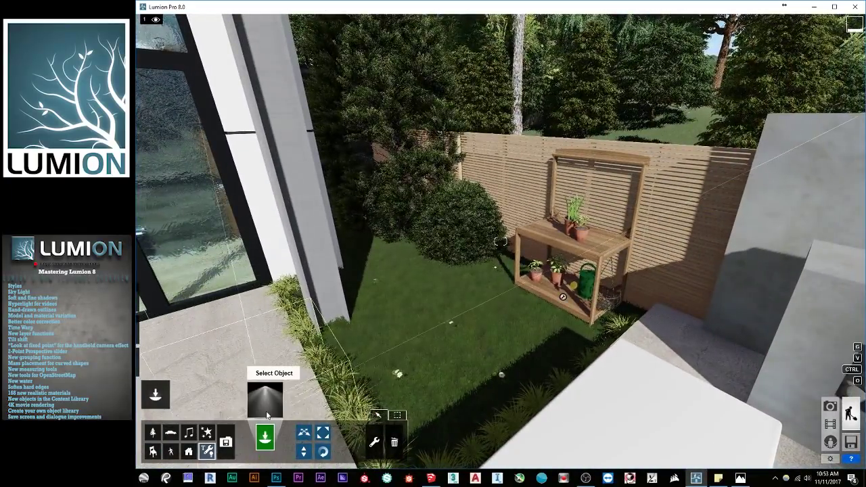
left_click(264, 399)
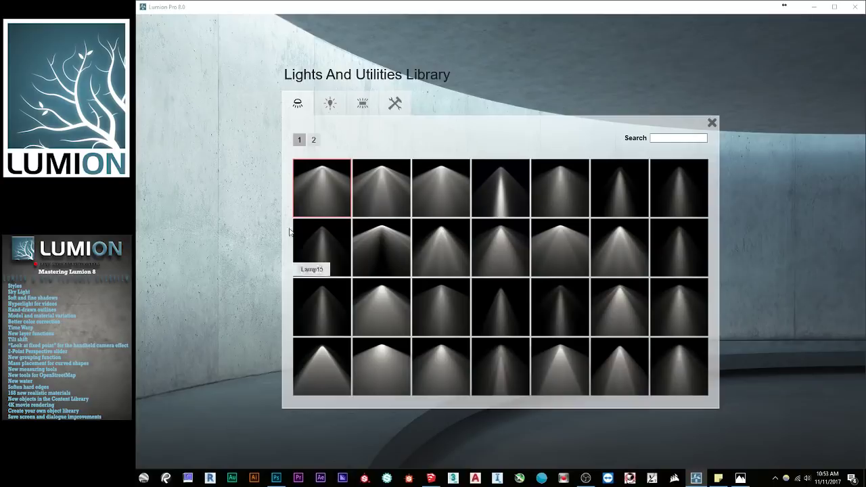
left_click(394, 104)
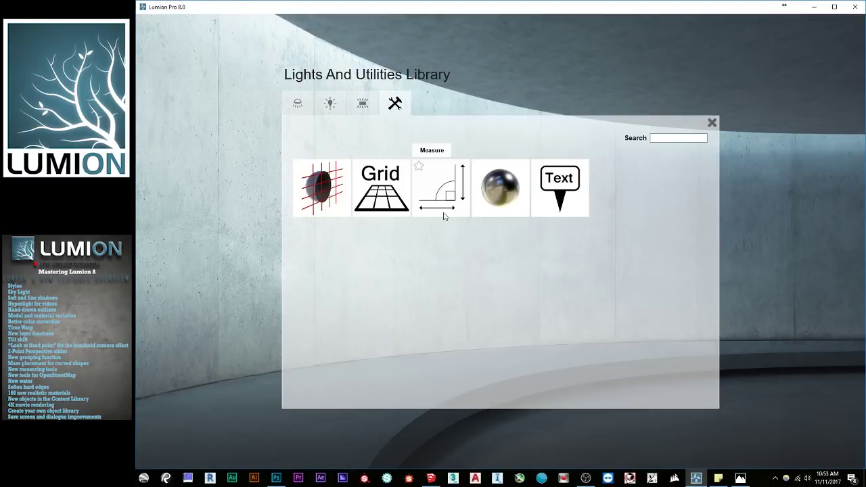
left_click(449, 191)
- Place a measurement across the lawn between the potting bench's front leg and the planted patio edge
key("w")
right_click_drag(412, 210, 407, 234)
key("s")
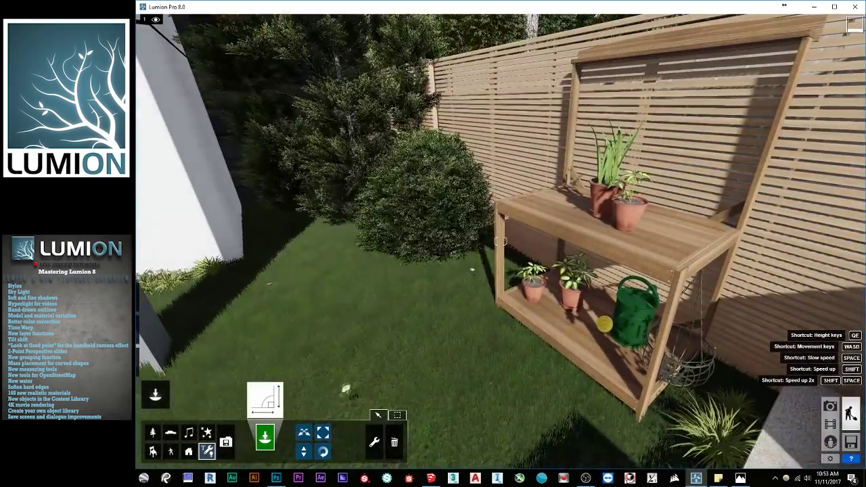
key("s")
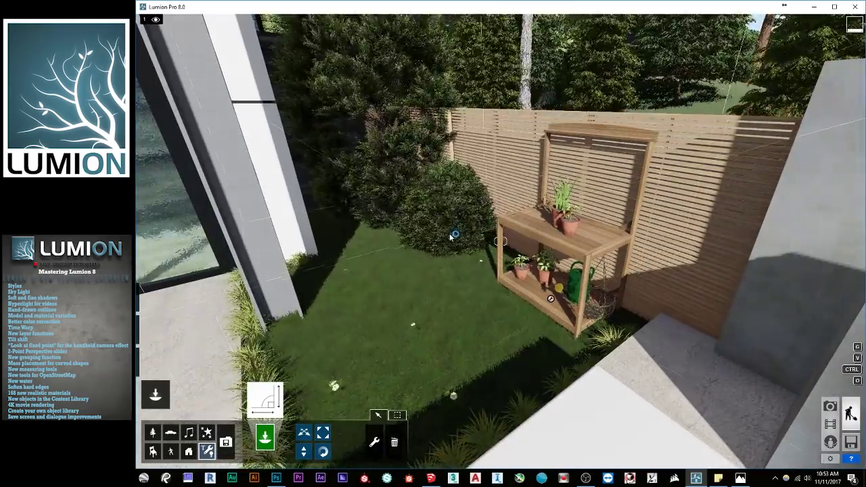
right_click_drag(401, 262, 418, 276)
key("w")
key("s")
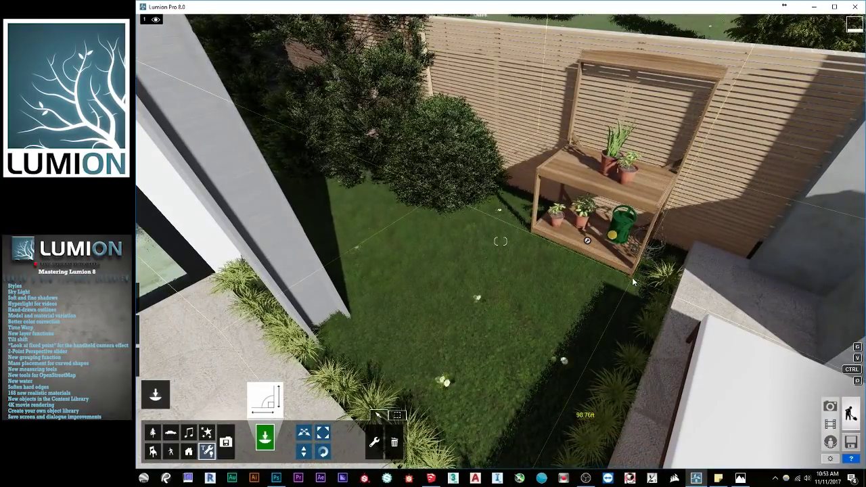
left_click(533, 235)
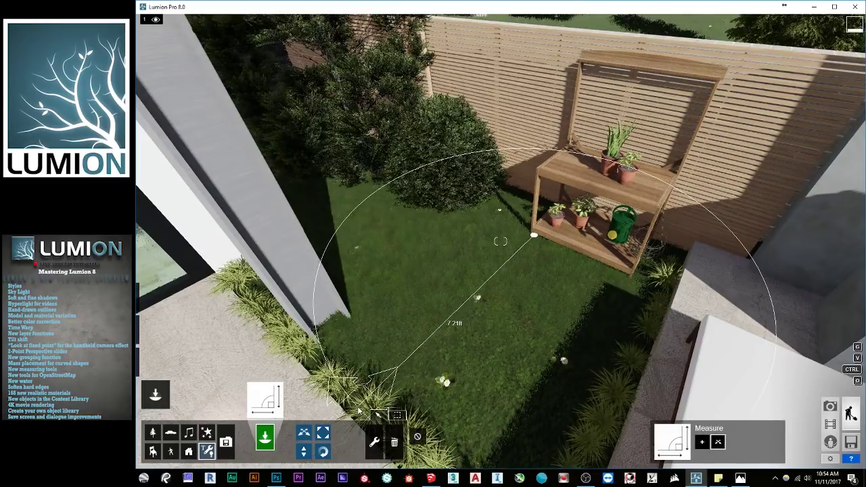
- Measure the pool terrace's edge from the corner near the pool steps toward the lounge area
key("s")
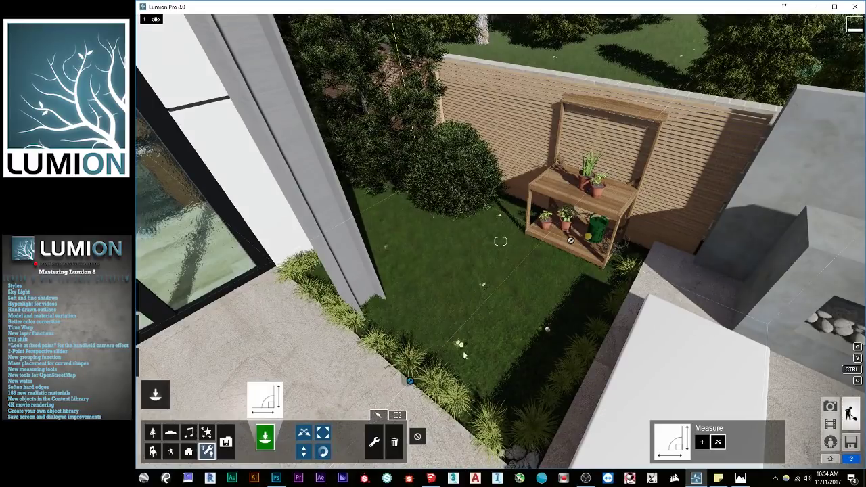
left_click(515, 340)
key("shift+s")
right_click_drag(445, 380, 466, 302)
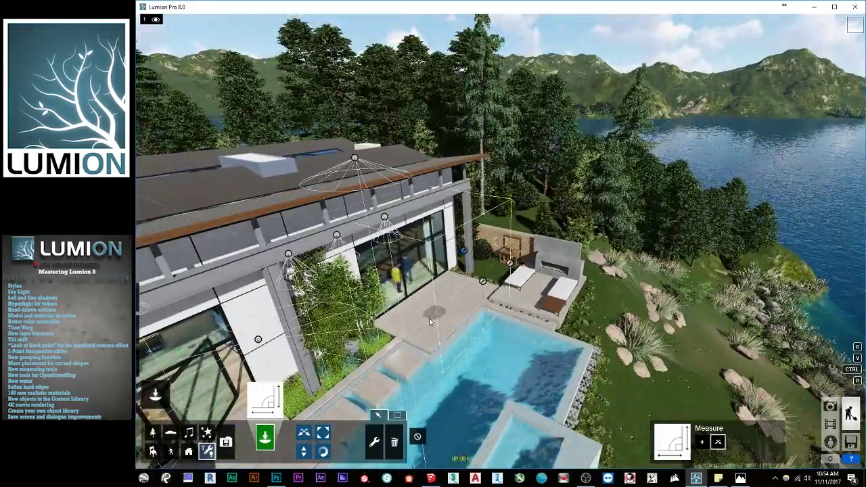
key("shift+w")
right_click_drag(442, 343, 376, 387)
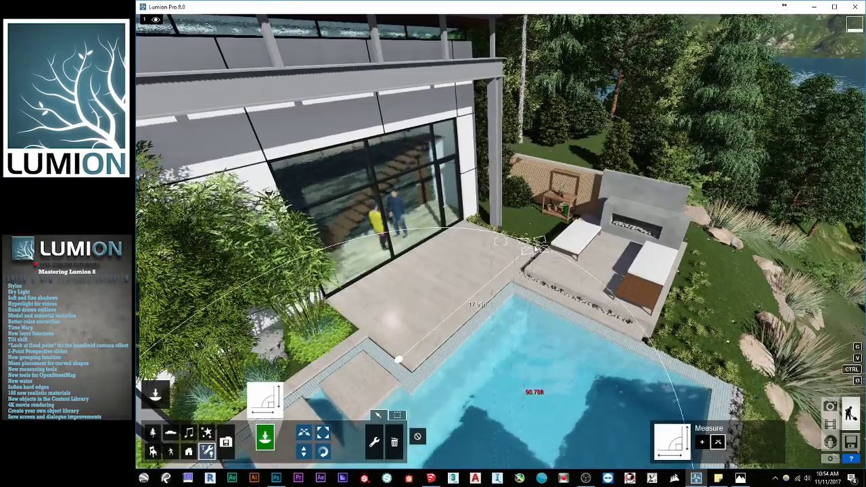
key("shift+s")
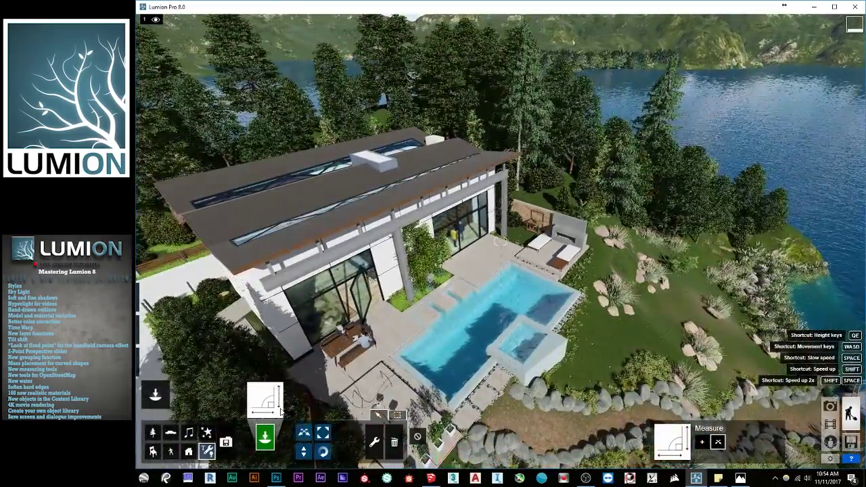
- Place a Grid object from the object library on the terrace beside the pool and set its grid scale to 1.8
left_click(264, 399)
left_click(377, 175)
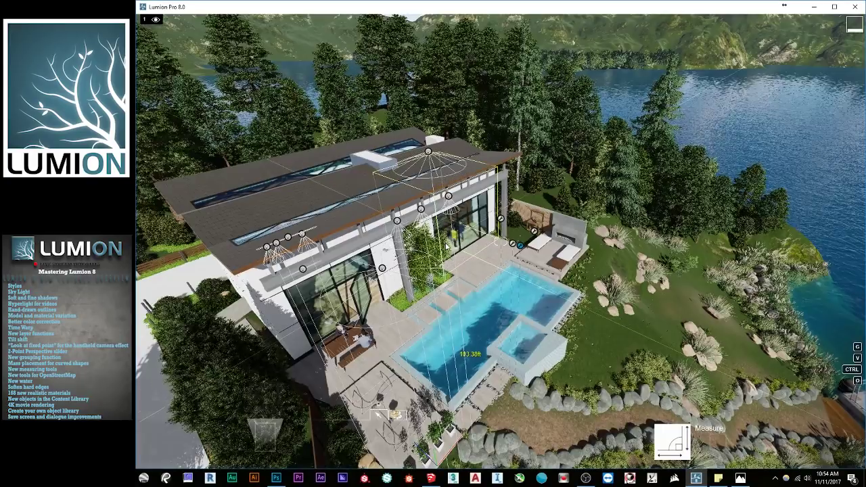
scroll(495, 326, "up", 5)
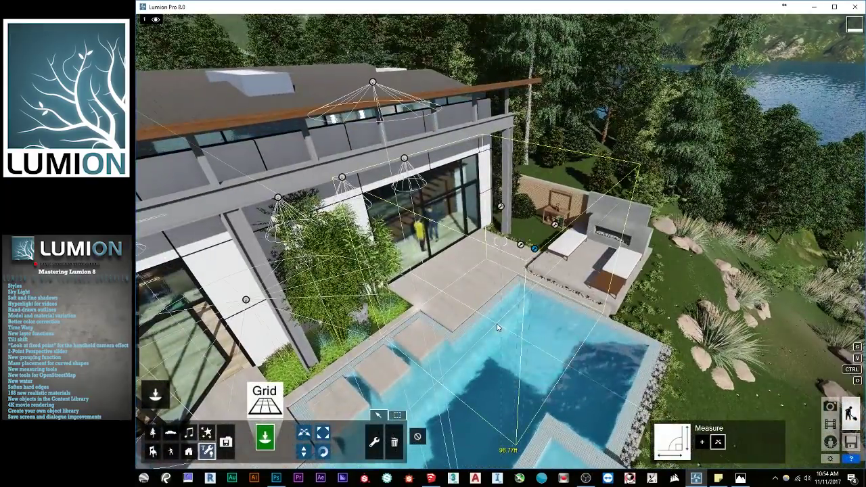
left_click(477, 274)
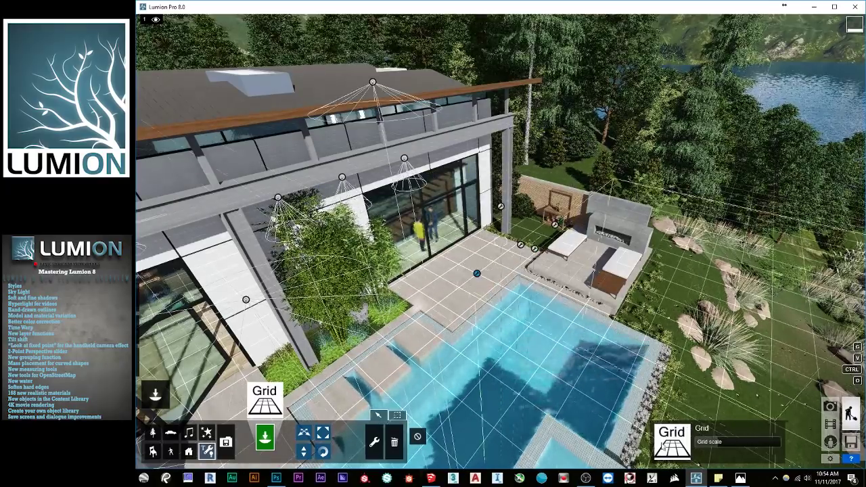
left_click_drag(730, 442, 725, 461)
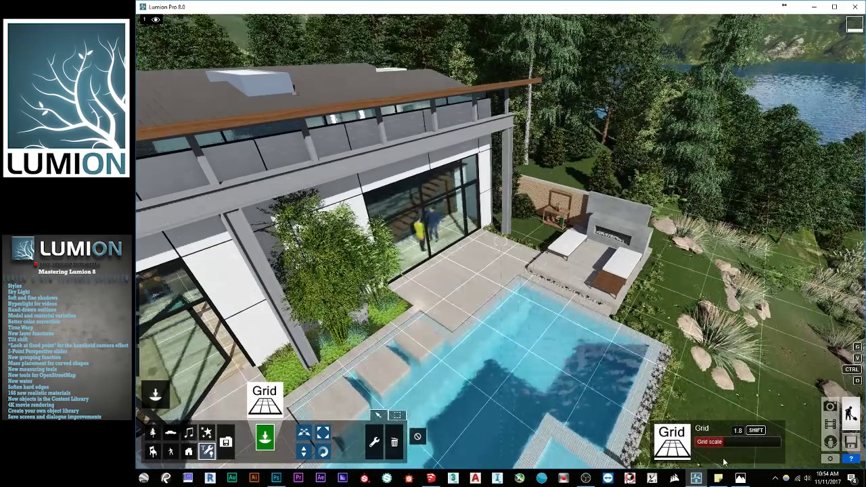
- Remove the grid and the measurement objects from the terrace and lawn around the pool
key("w")
mouse_move(501, 241)
right_mouse_down()
mouse_move(477, 249)
mouse_move(517, 245)
mouse_move(514, 261)
mouse_move(501, 241)
right_mouse_up()
key("s")
key("s")
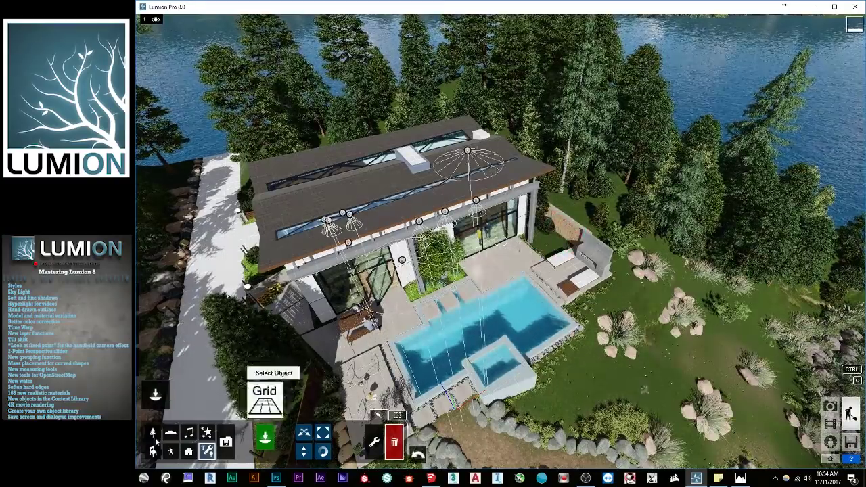
- Download OpenStreetMap data for the New York location with a map range of 0.86 miles
key("w")
right_click_drag(435, 297, 473, 215)
key("s")
key("w")
right_click_drag(385, 203, 384, 311)
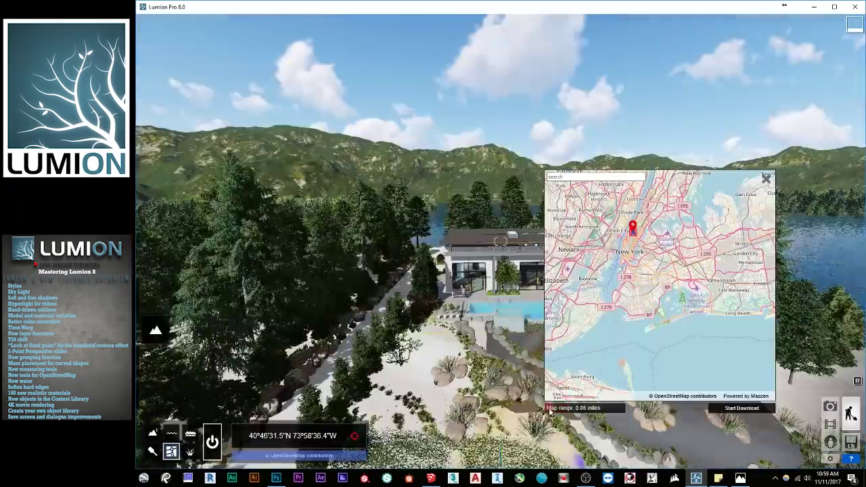
left_click(750, 397)
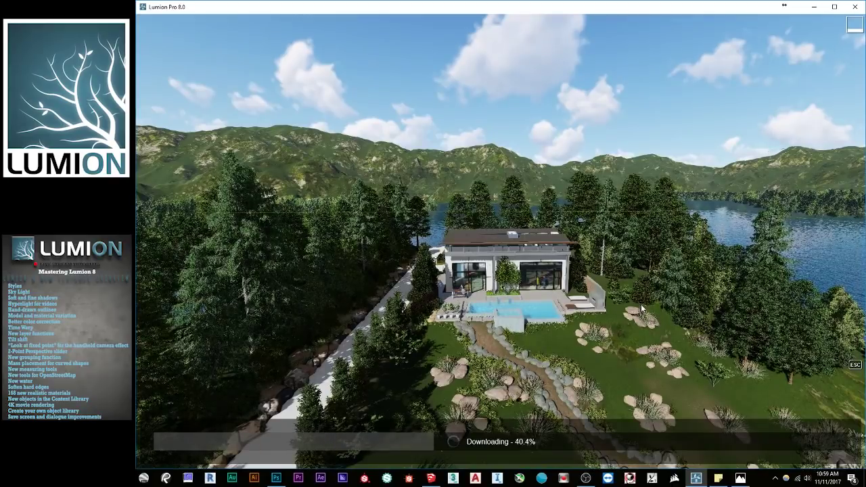
- Survey the lake during the map download and examine the imported city buildings where they meet the water and hills
right_click_drag(575, 315, 791, 315)
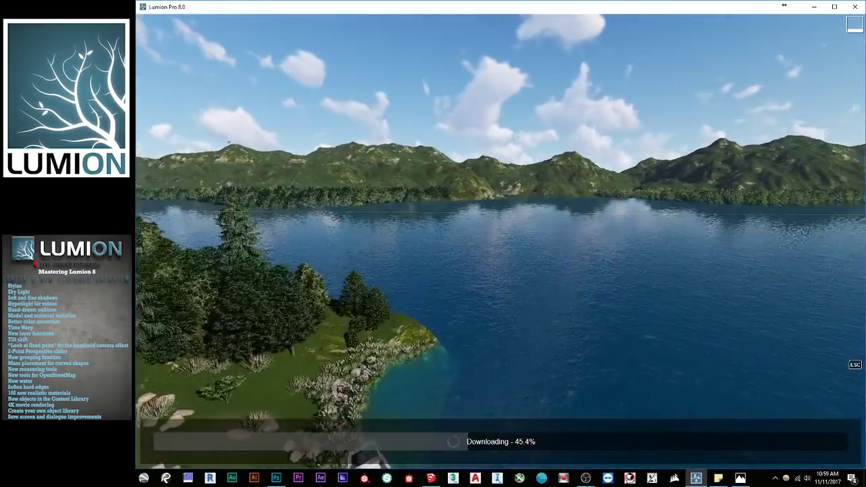
right_click_drag(479, 288, 196, 337)
key("s")
key("q")
key("q")
key("d")
key("d")
key("q")
mouse_move(500, 241)
right_mouse_down()
mouse_move(461, 243)
mouse_move(513, 235)
right_mouse_up()
key("d")
key("s")
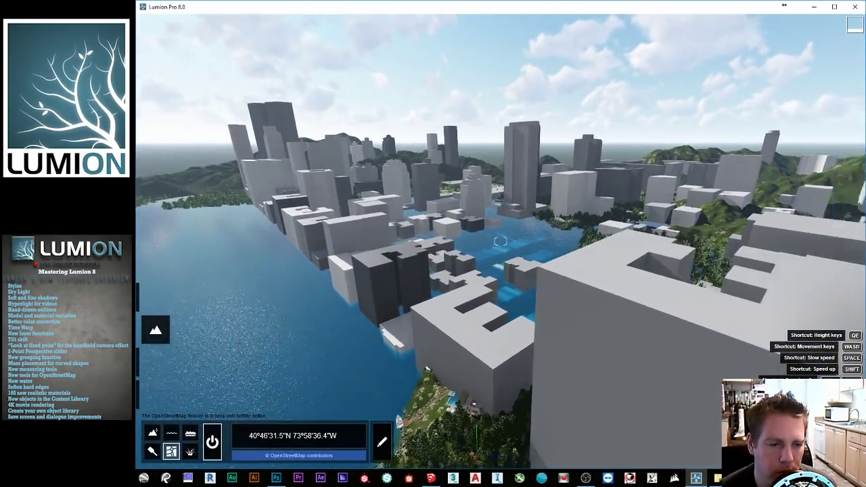
key("q")
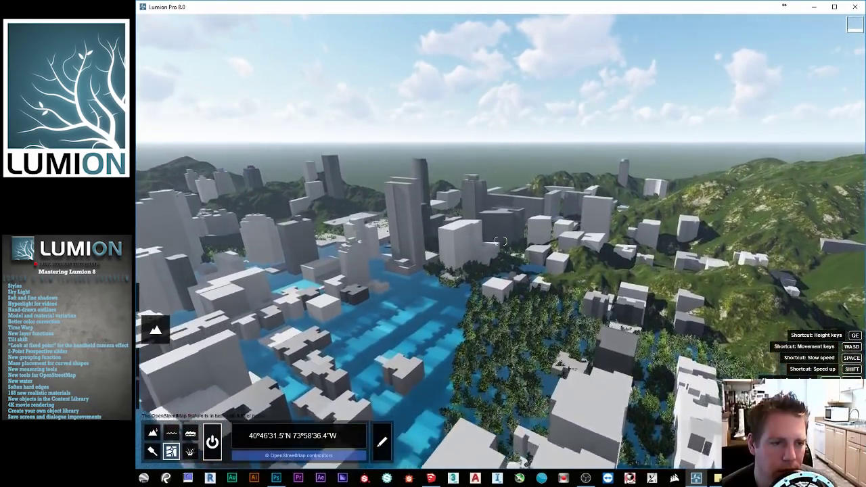
right_click_drag(500, 241, 500, 242)
key("w")
key("w")
key("s")
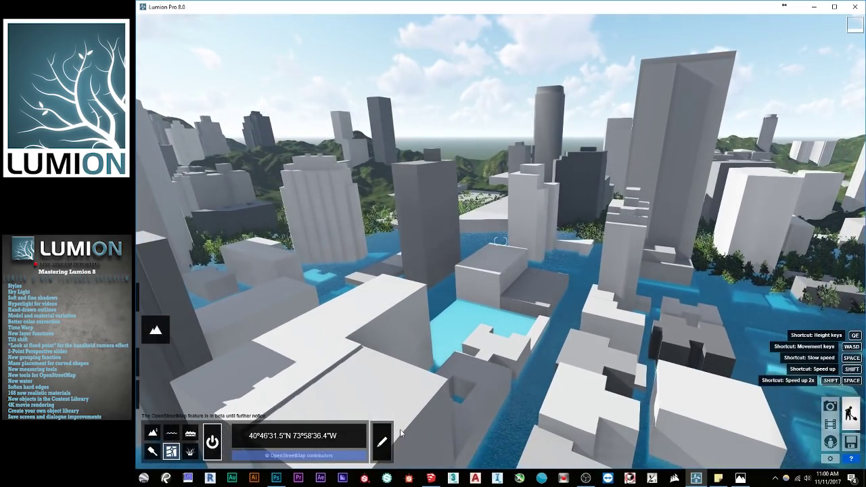
- Start editing the OpenStreetMap model and hide the tall tower with the stepped base near the trees
left_click(382, 442)
key("q")
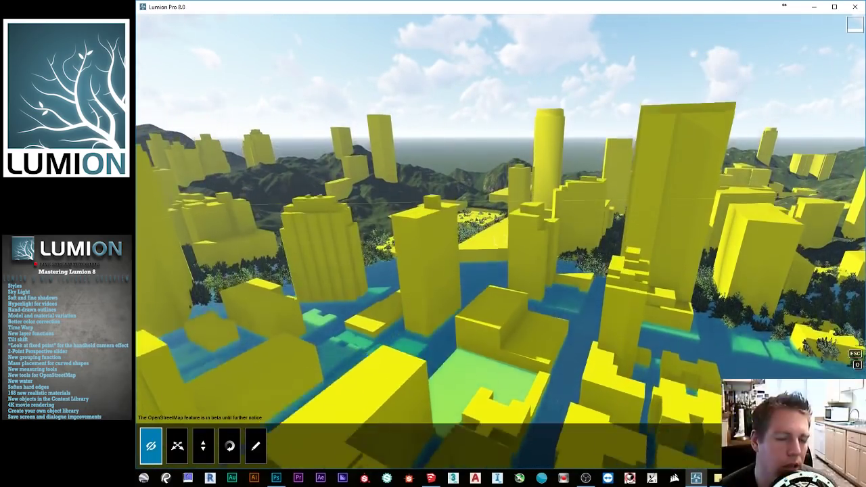
right_click_drag(500, 241, 458, 244)
key("w")
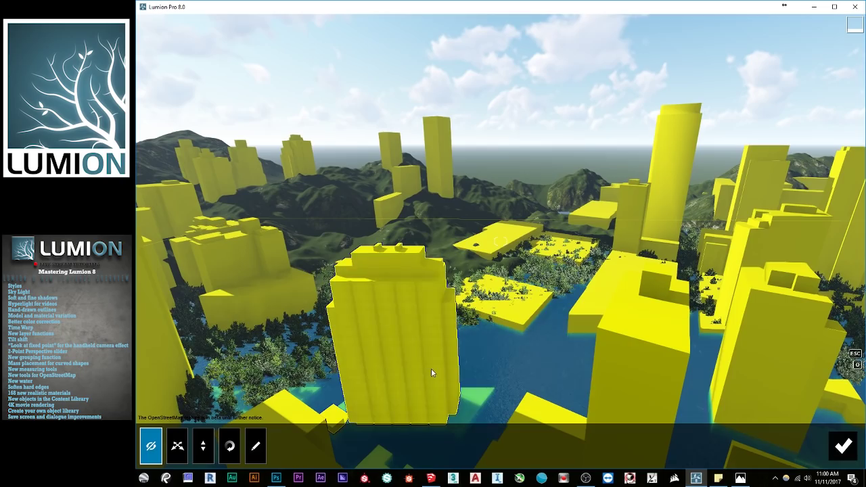
right_click_drag(430, 357, 405, 379)
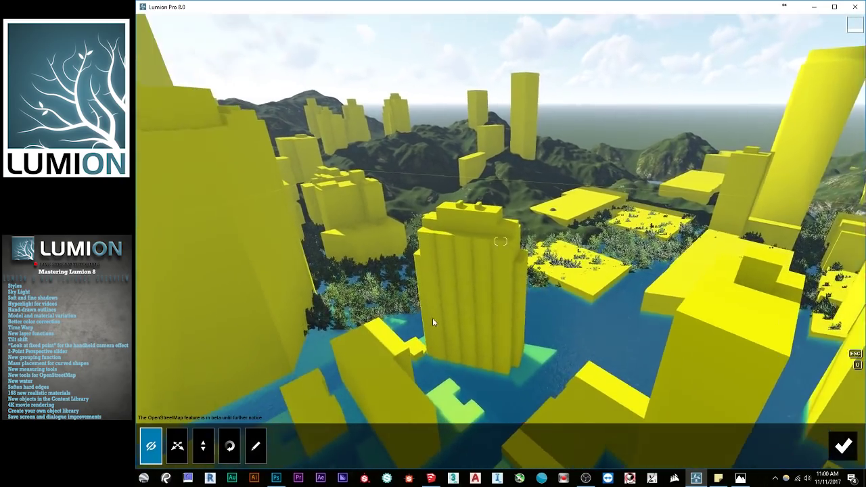
right_click_drag(437, 314, 552, 260)
key("w")
right_click_drag(516, 220, 508, 248)
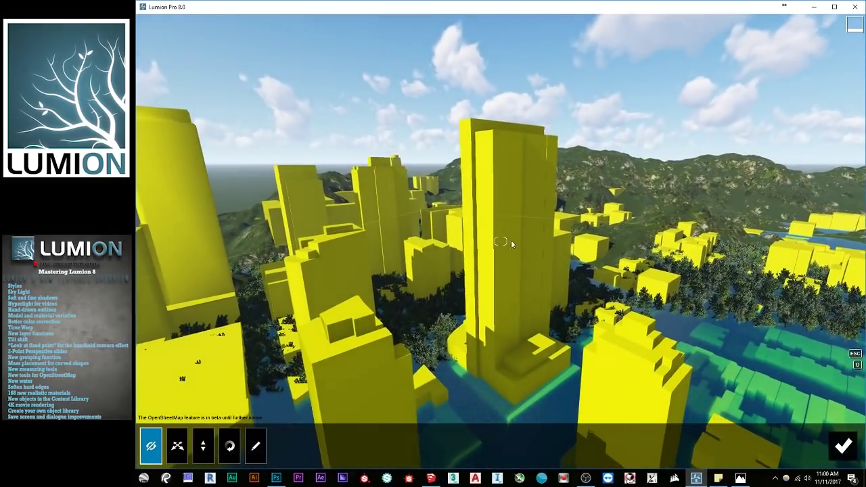
left_click(503, 207)
left_click(502, 210)
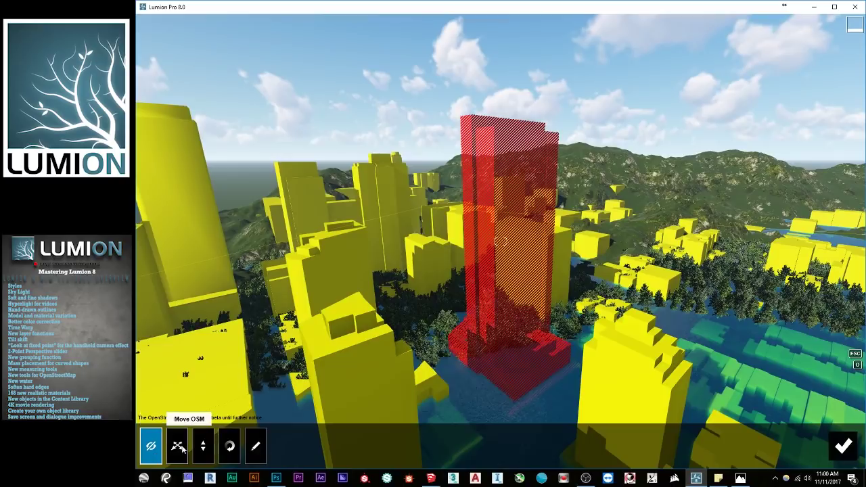
- Move the whole OpenStreetMap model horizontally across the lake landscape
right_click_drag(472, 400, 485, 383)
right_click_drag(696, 297, 510, 228)
right_click_drag(184, 329, 282, 317)
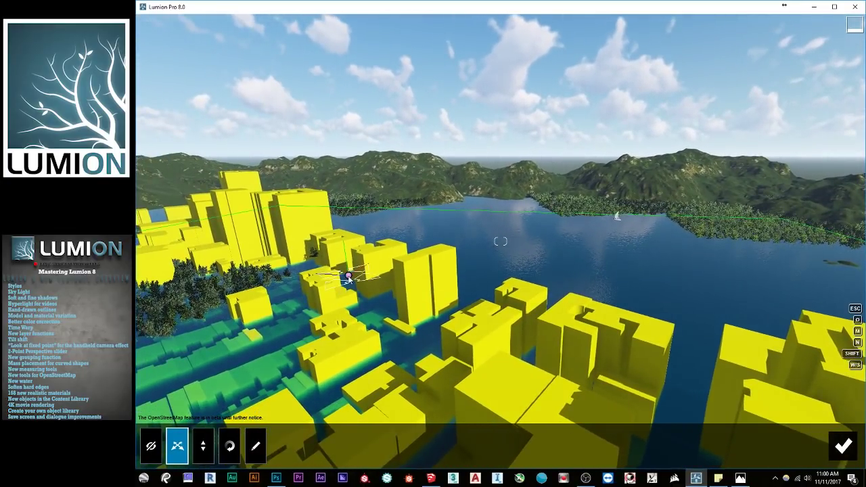
left_click_drag(351, 274, 368, 211)
key("w")
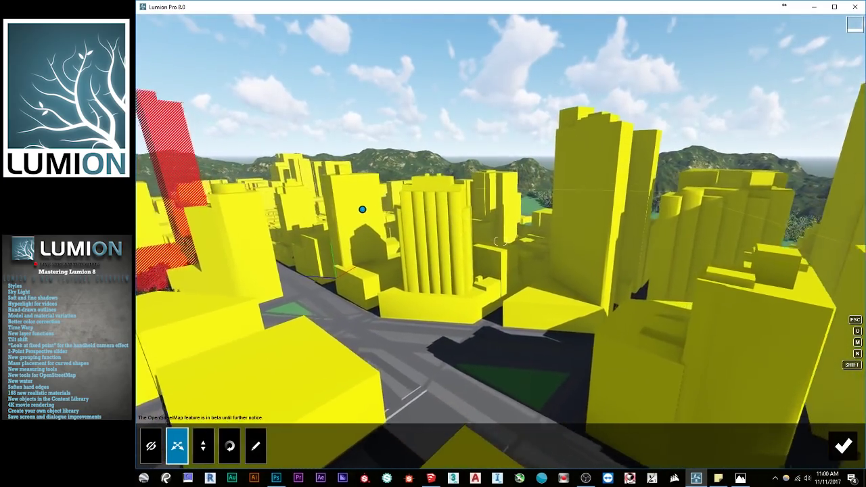
- Adjust the height of the whole OpenStreetMap model relative to the terrain and rotate it slightly
key("w")
right_click_drag(399, 221, 305, 222)
right_click_drag(365, 216, 379, 170)
key("s")
key("s")
key("d")
right_click_drag(447, 321, 391, 307)
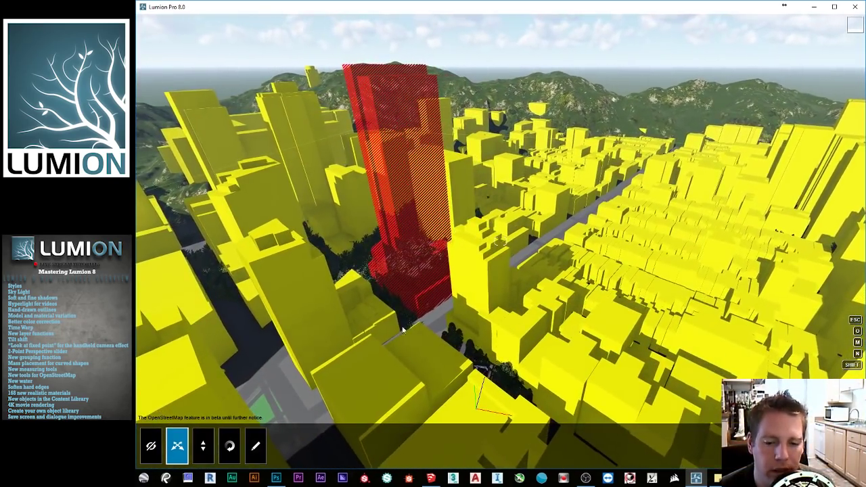
right_click_drag(262, 355, 600, 296)
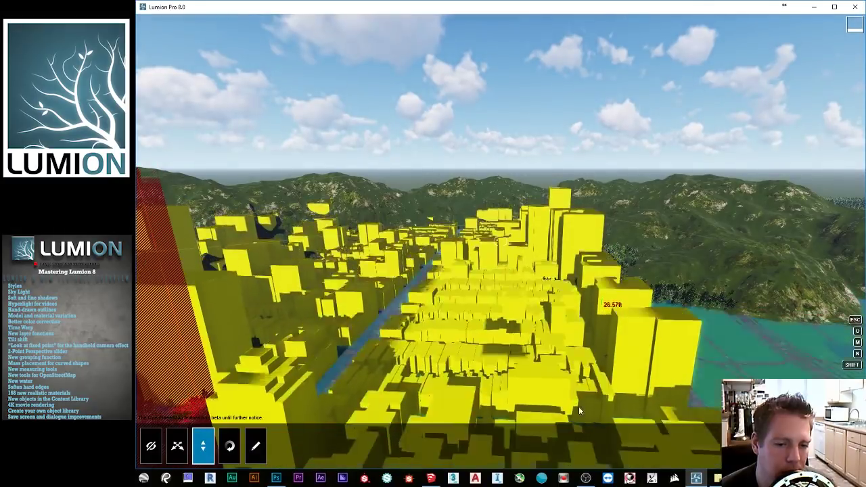
right_click_drag(561, 341, 526, 343)
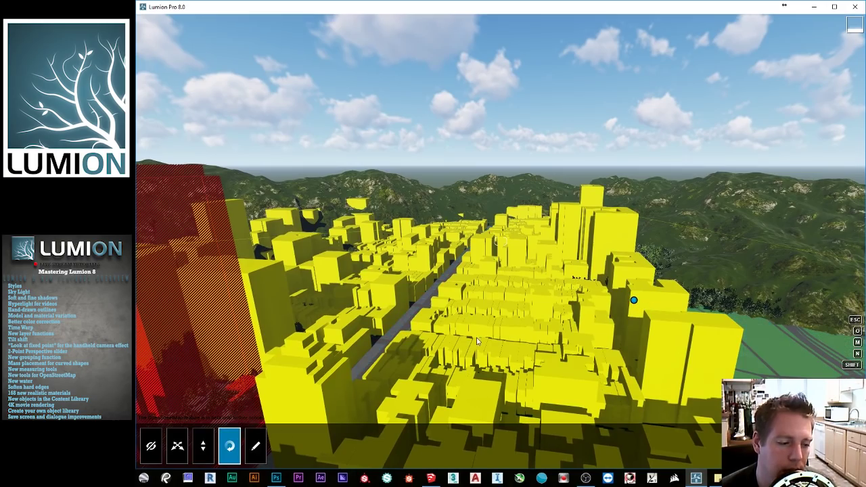
mouse_move(599, 318)
left_mouse_down()
mouse_move(659, 321)
mouse_move(691, 335)
mouse_move(755, 313)
mouse_move(702, 341)
left_mouse_up()
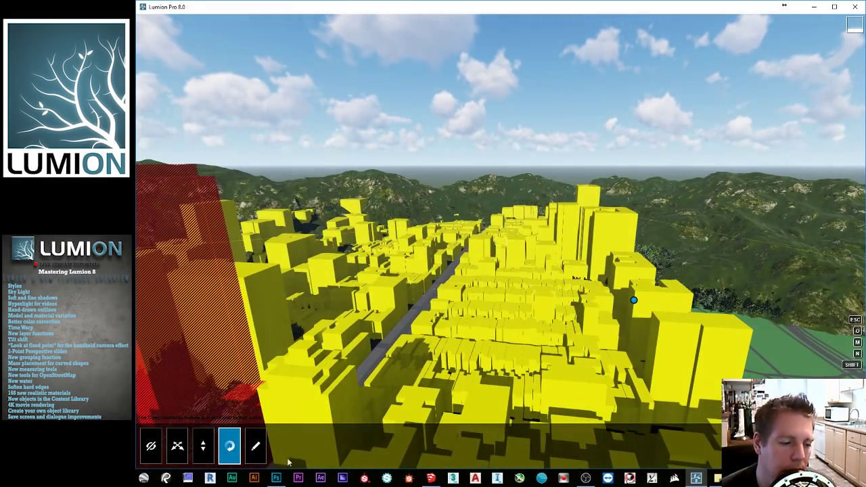
- Turn off the map's Water layer and set Randomize Buildings Height to 67.8
left_click(260, 456)
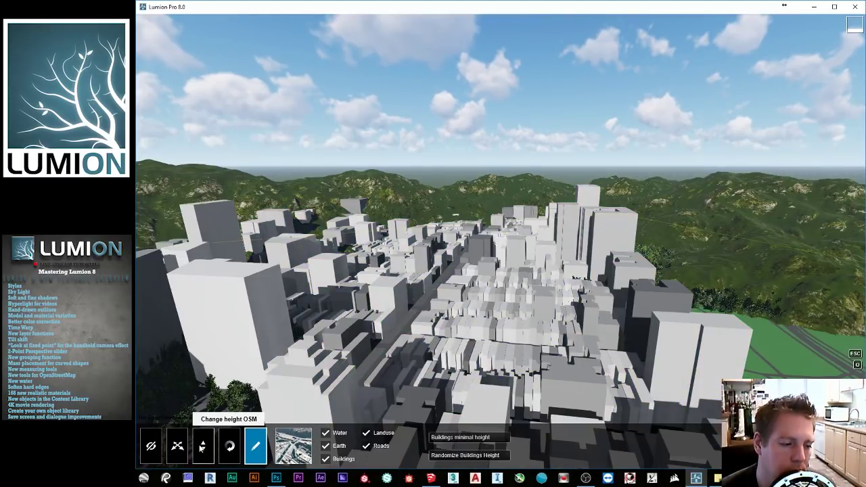
key("s")
right_click_drag(456, 322, 485, 381)
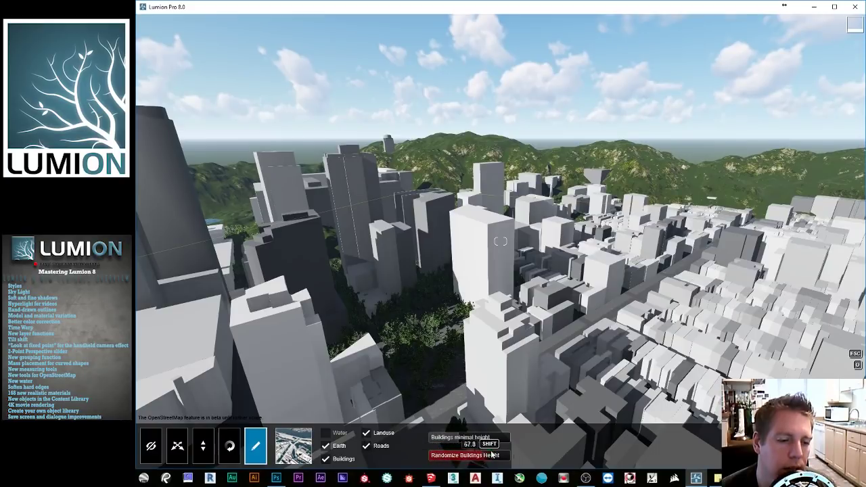
- Set Randomize Buildings Height to 85.6 while viewing the buildings along the green hillside
key("w")
key("q")
right_click_drag(499, 414, 500, 342)
key("w")
key("w")
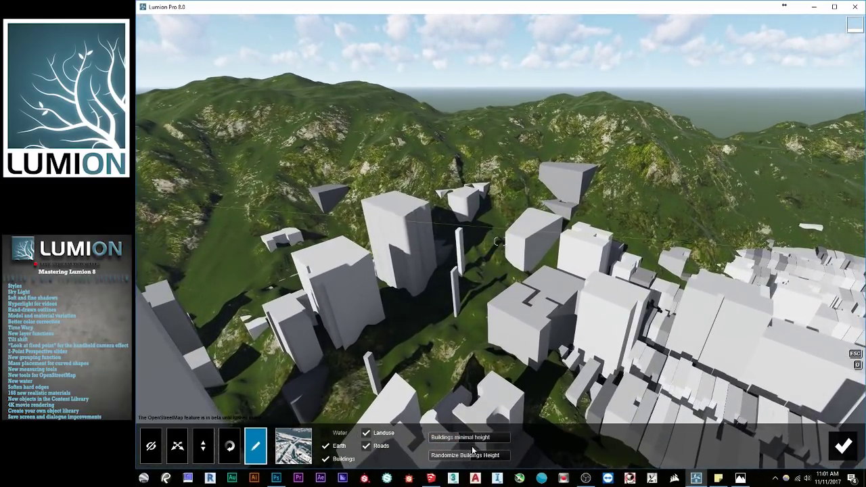
left_click_drag(476, 460, 443, 460)
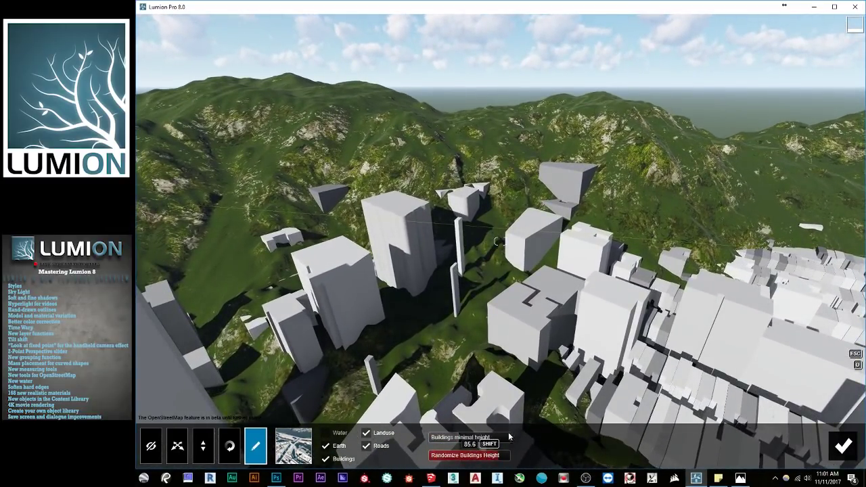
- Examine the building heights across the city blocks and along the edge of the green park
key("w")
right_click_drag(488, 365, 788, 318)
key("w")
right_click_drag(500, 241, 588, 248)
key("w")
key("a")
key("w")
key("a")
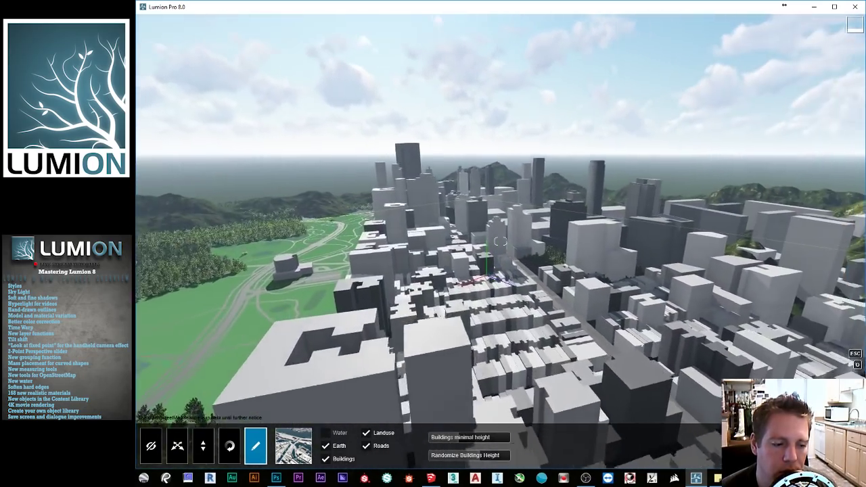
key("a")
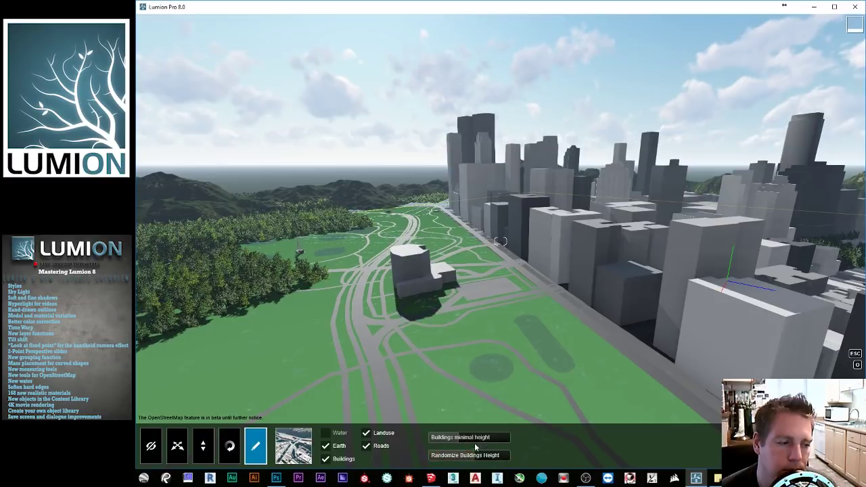
- Finish editing the OpenStreetMap model and switch the map off
key("w")
right_click_drag(448, 329, 575, 330)
key("q")
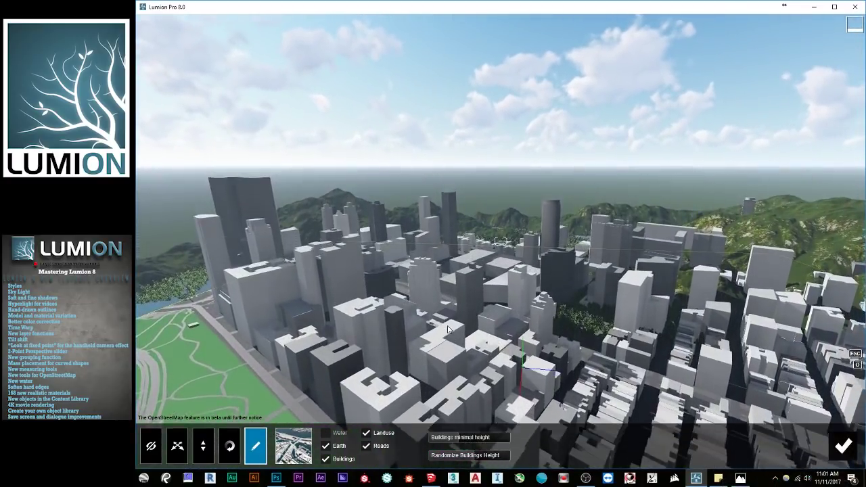
left_click(843, 447)
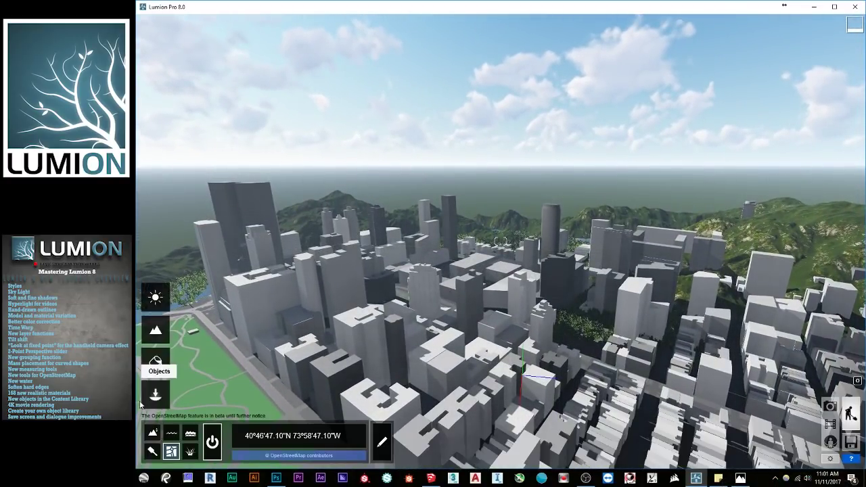
left_click(213, 441)
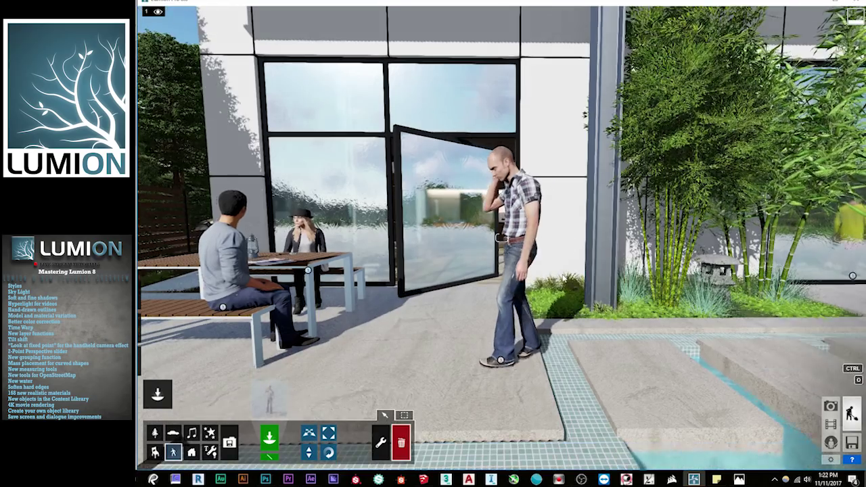
- In movie clip 1 - Flythrough, delete the existing Time Warp effect and add the Time Warp effect again
key("w")
key("s")
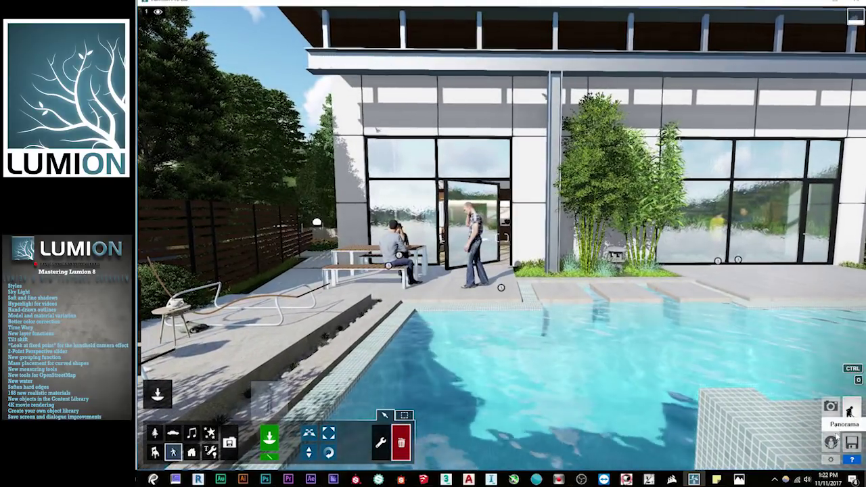
left_click(834, 426)
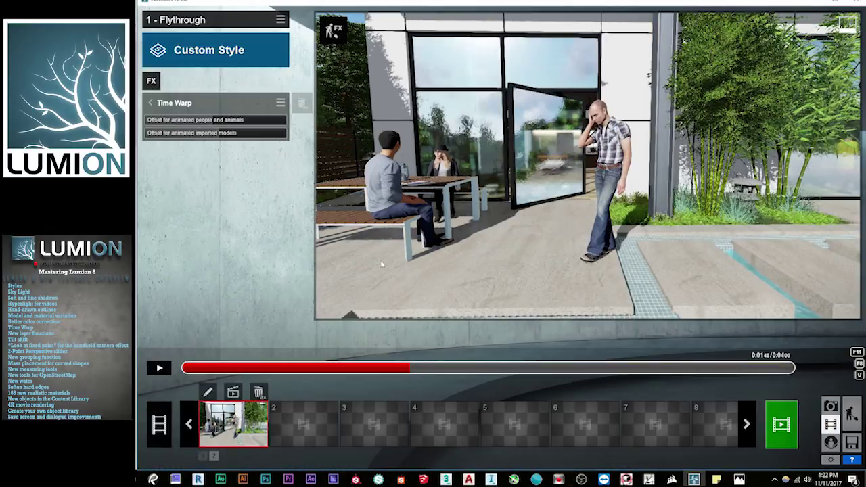
left_click(309, 106)
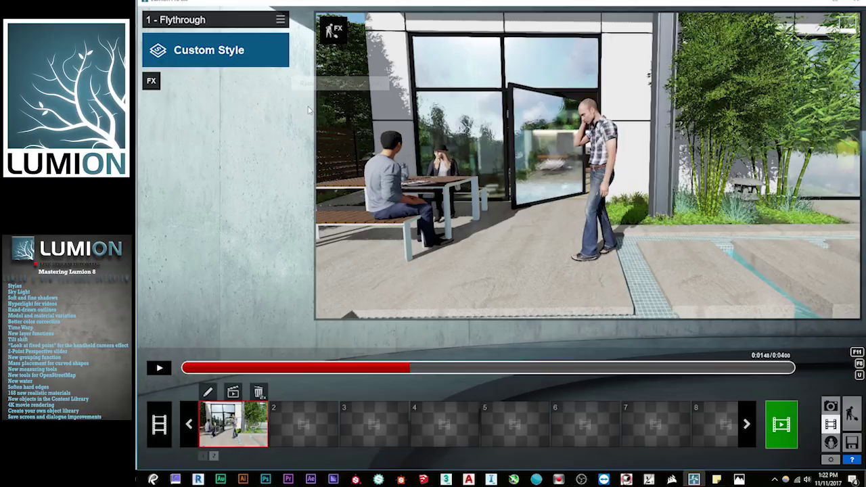
left_click(151, 82)
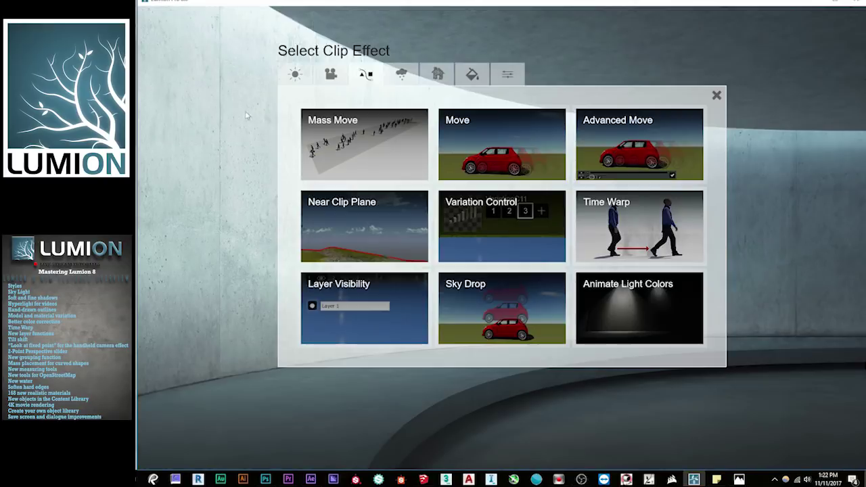
left_click(652, 237)
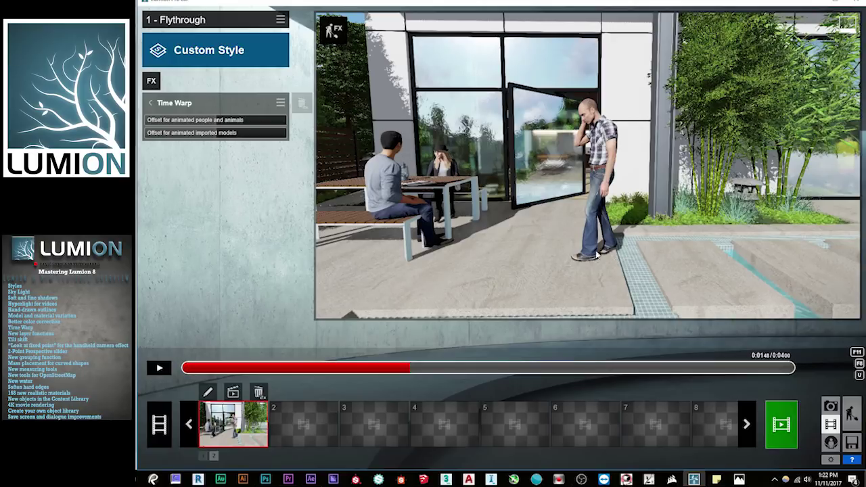
- Shift the Time Warp offset for animated people and animals through several values, including -2.1 s, to reposition the walking man
left_click_drag(217, 120, 149, 121)
left_click_drag(220, 137, 231, 160)
left_click_drag(224, 116, 184, 115)
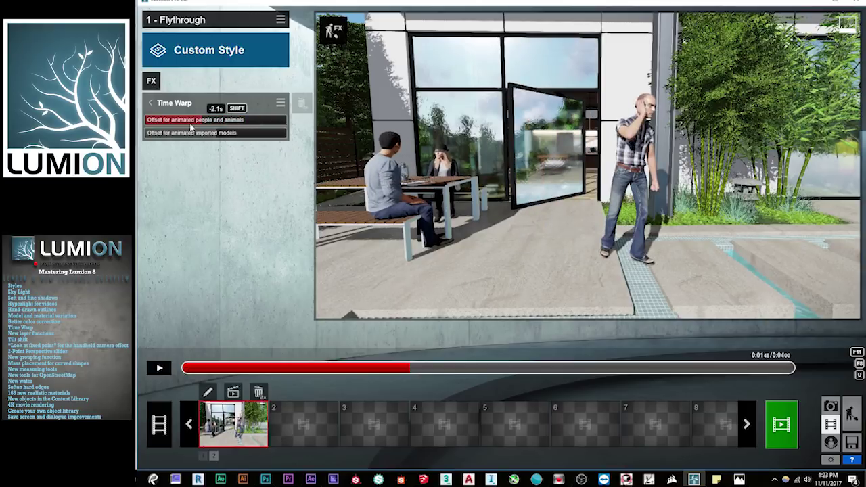
mouse_move(217, 125)
left_mouse_down()
mouse_move(239, 131)
mouse_move(212, 135)
left_mouse_up()
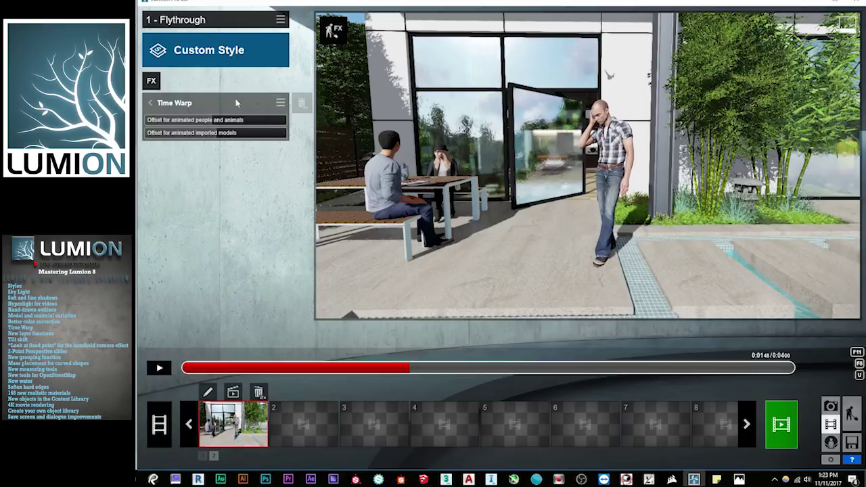
left_click_drag(215, 120, 203, 135)
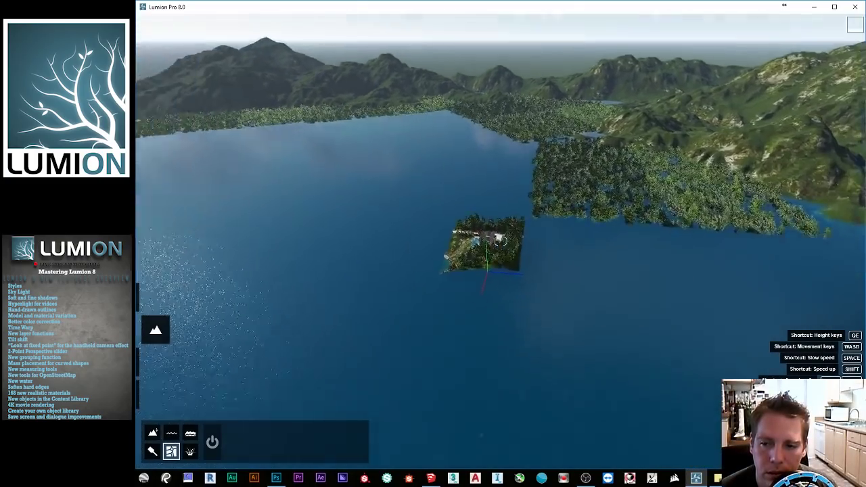
- Fly in to the lake house and open the Material Editor near the outdoor table by the pool
key("w")
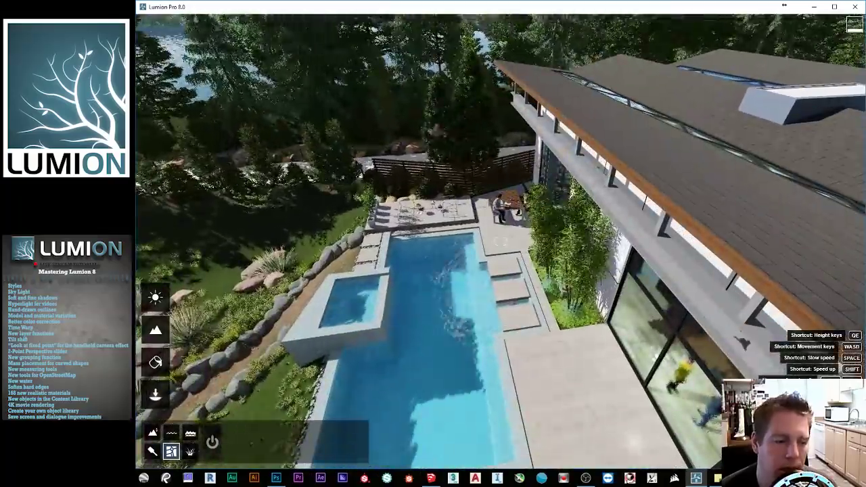
left_click(156, 361)
key("w")
right_click_drag(501, 241, 465, 474)
key("w")
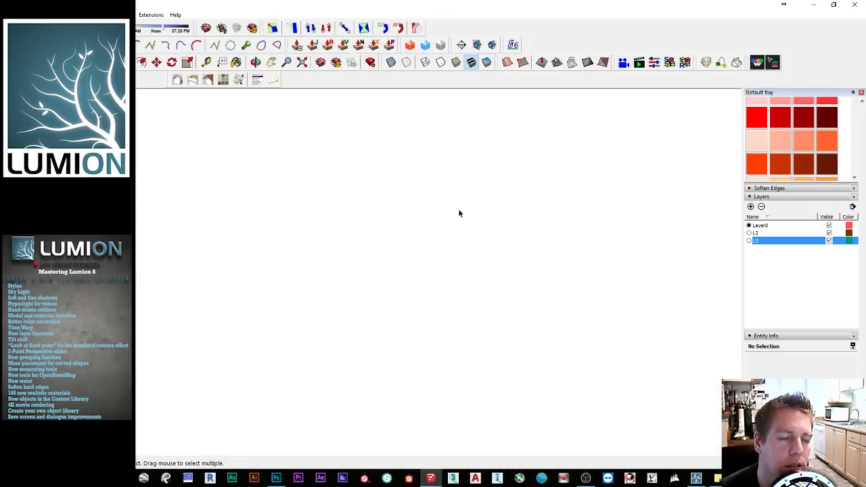
- Switch to SketchUp and examine the sharp stucco wall corner and wood trim under the house roof up close
middle_click_drag(366, 234, 297, 277)
scroll(494, 253, "up", 5)
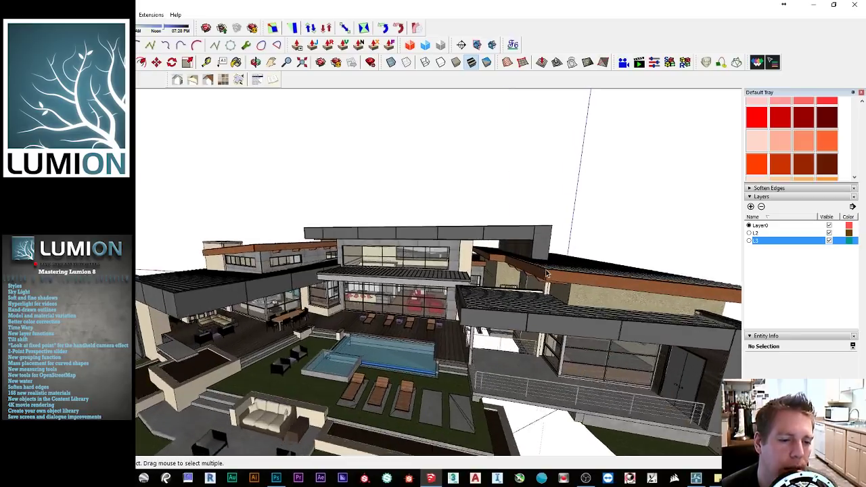
scroll(447, 258, "up", 3)
middle_click_drag(343, 231, 267, 285)
scroll(466, 278, "up", 4)
mouse_move(521, 284)
middle_mouse_down()
mouse_move(445, 320)
mouse_move(182, 283)
middle_mouse_up()
scroll(183, 281, "up", 5)
middle_click_drag(443, 239, 365, 237)
scroll(549, 285, "up", 5)
scroll(550, 289, "up", 4)
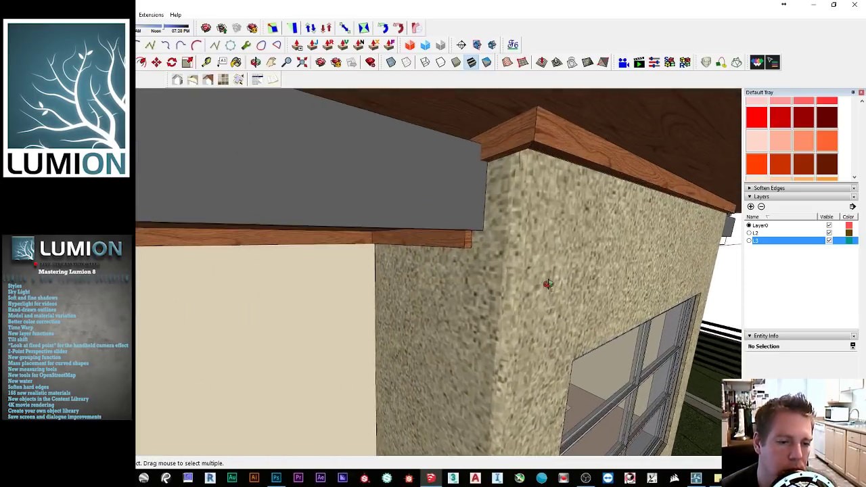
middle_click_drag(539, 273, 464, 268)
middle_click_drag(401, 309, 460, 283)
mouse_move(397, 304)
middle_mouse_down()
mouse_move(291, 325)
mouse_move(494, 315)
middle_mouse_up()
- Examine the edges of the planter walls, the courtyard and the garage roof of the SketchUp house model
scroll(295, 326, "down", 3)
scroll(295, 330, "down", 3)
mouse_move(426, 358)
middle_mouse_down()
mouse_move(460, 261)
mouse_move(444, 235)
mouse_move(401, 290)
mouse_move(539, 214)
mouse_move(545, 198)
middle_mouse_up()
scroll(422, 236, "down", 3)
scroll(351, 261, "up", 3)
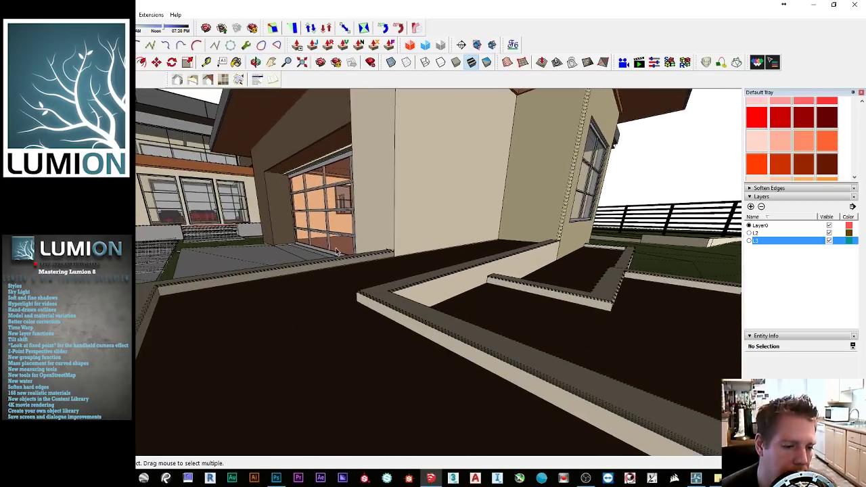
mouse_move(377, 236)
middle_mouse_down()
mouse_move(408, 256)
mouse_move(444, 257)
mouse_move(507, 284)
middle_mouse_up()
scroll(401, 232, "down", 4)
middle_click_drag(396, 284, 375, 286)
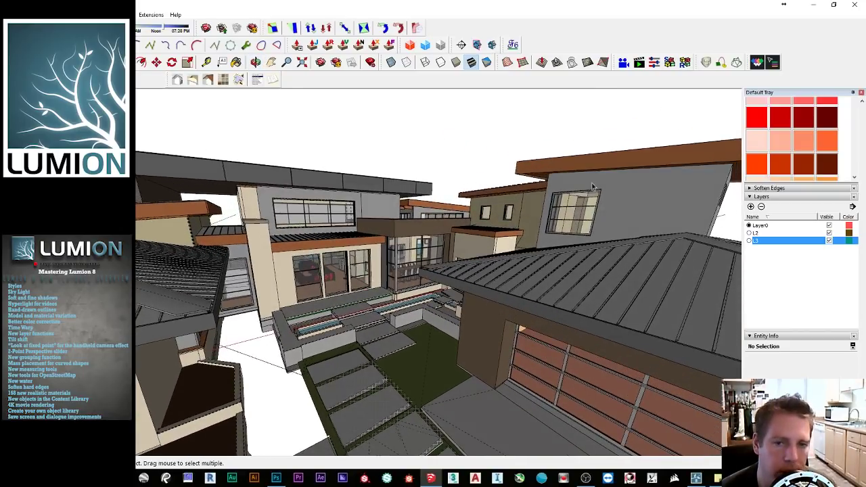
- Return to Lumion and open the material of the long beam beneath the roof overhang
left_click(816, 8)
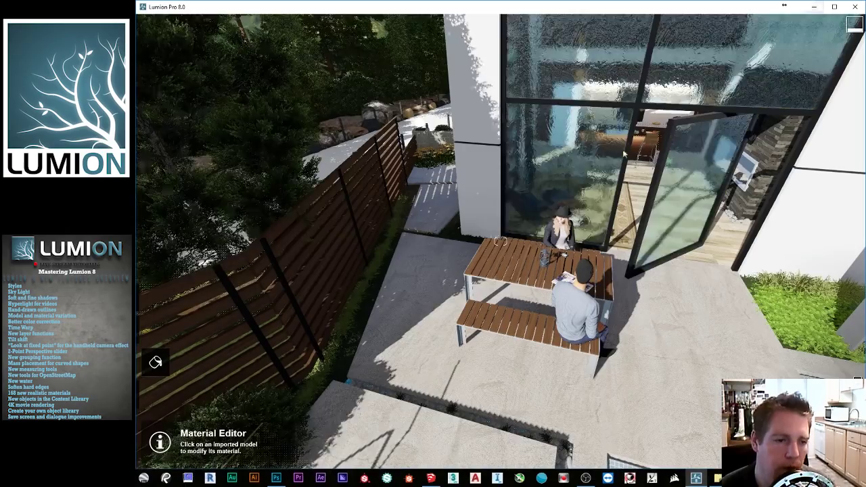
key("w")
key("s")
key("w")
right_click_drag(497, 242, 455, 154)
key("w")
key("s")
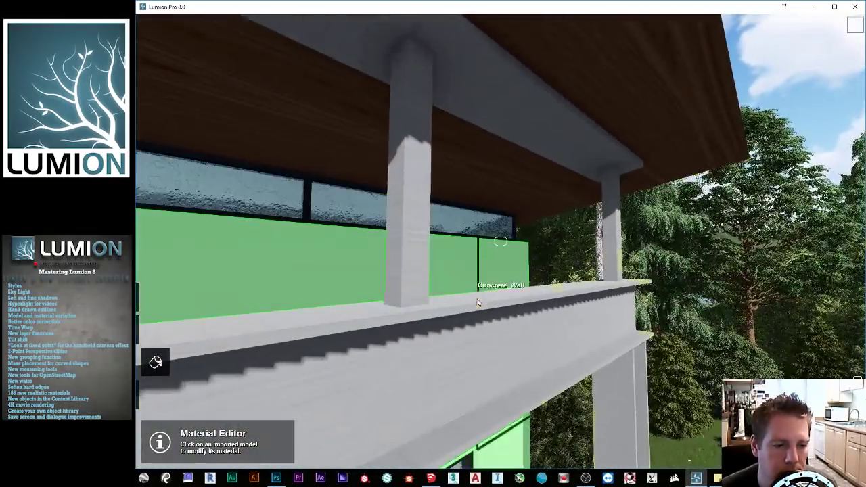
left_click(491, 310)
- Display the weathering and edges settings of the beam's material
key("w")
right_click_drag(492, 310, 500, 241)
key("s")
key("d")
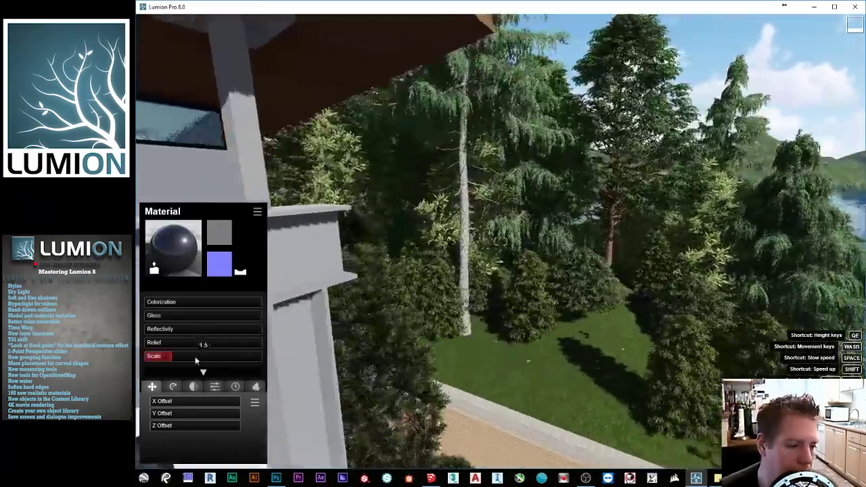
key("a")
left_click(238, 386)
key("a")
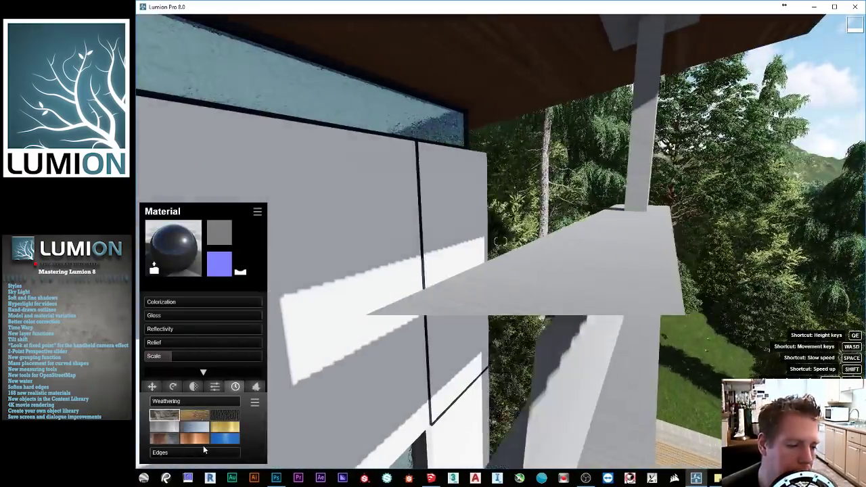
- Soften the beam's edges slightly with the Edges setting while viewing its lower face up close
key("d")
right_click_drag(291, 380, 274, 383)
right_click_drag(500, 240, 473, 243)
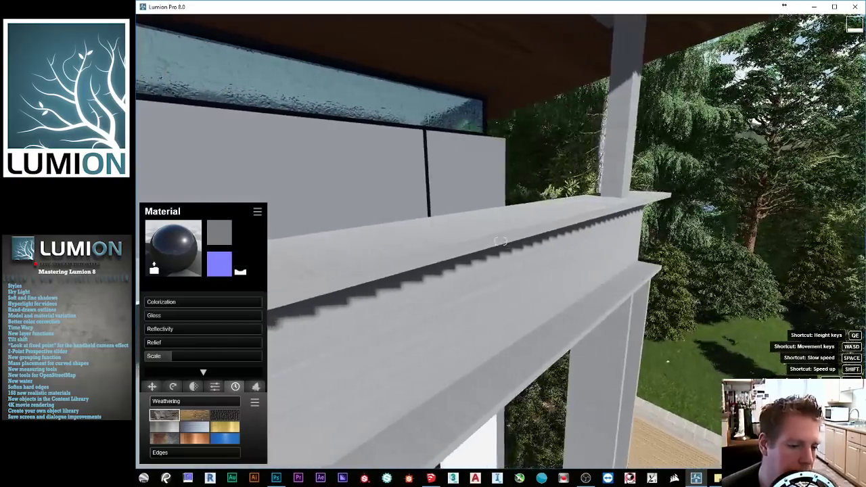
key("e")
key("q")
key("a")
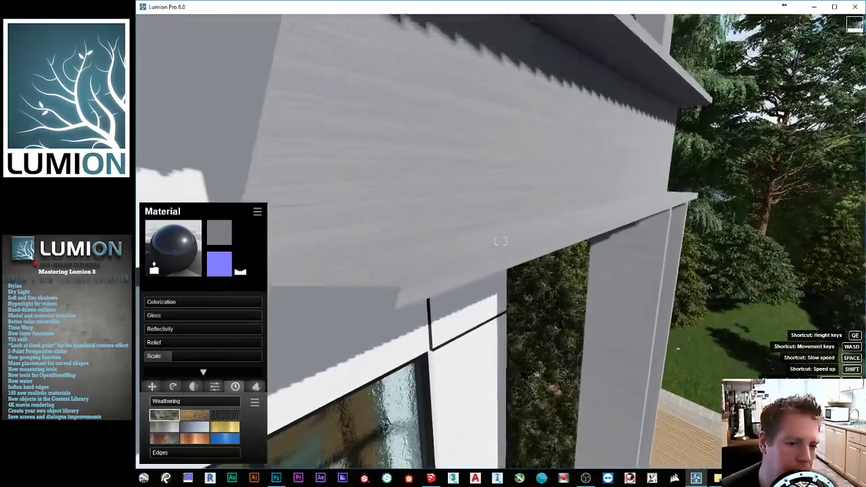
key("w")
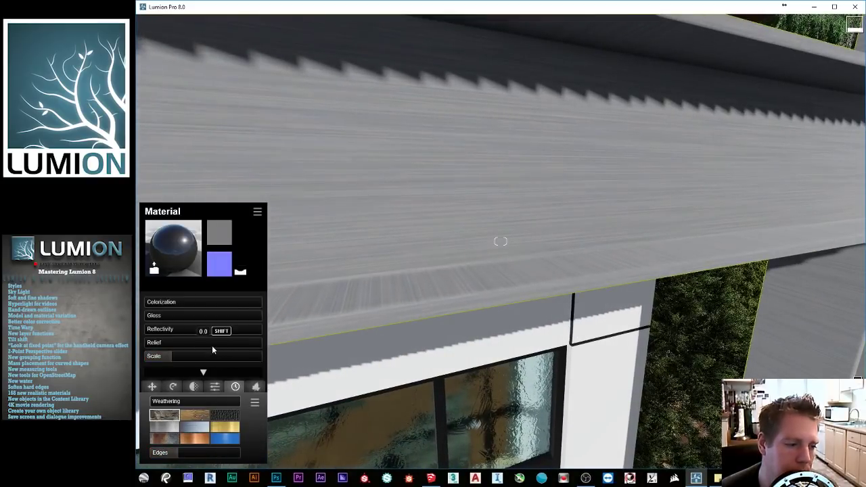
- Raise the beam material's Reflectivity and Gloss to the maximum and set its Edges to 1.0
left_click_drag(272, 326, 276, 327)
left_click_drag(225, 312, 311, 318)
right_click_drag(332, 320, 300, 329)
key("a")
key("d")
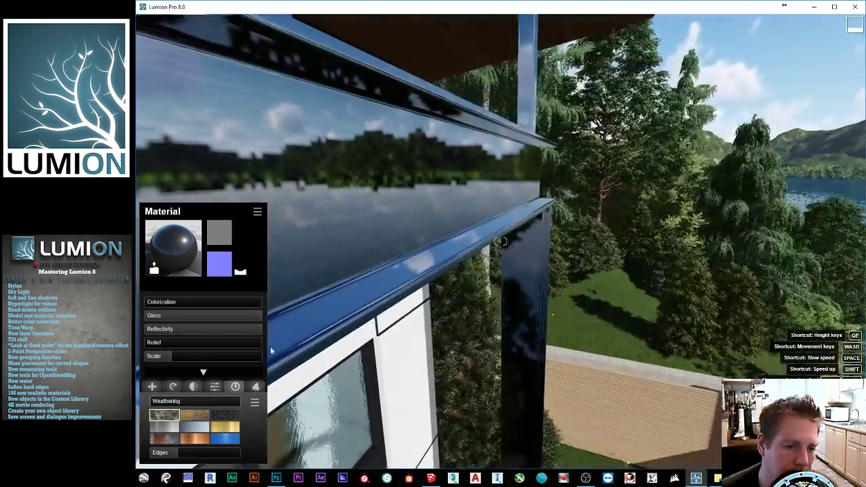
left_click_drag(136, 472, 174, 475)
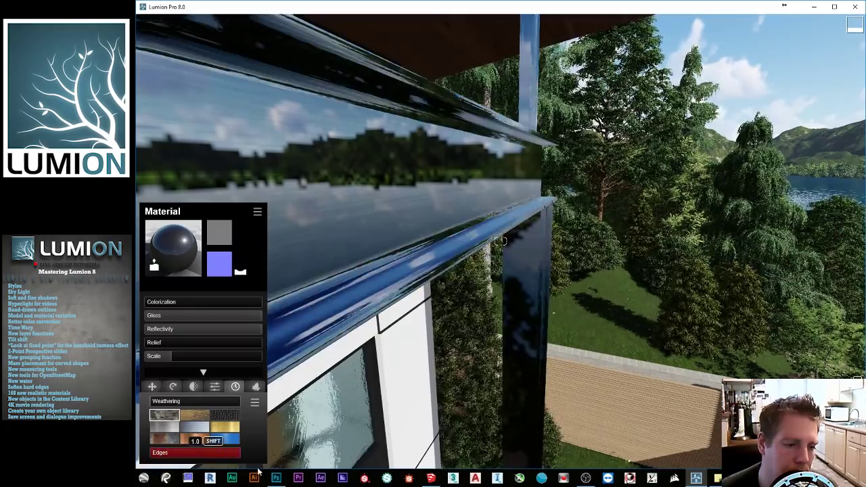
- Select the white wall panels at the house corner and assign them the custom Standard material
key("w")
right_click_drag(501, 242, 445, 224)
left_click(477, 203)
key("w")
key("q")
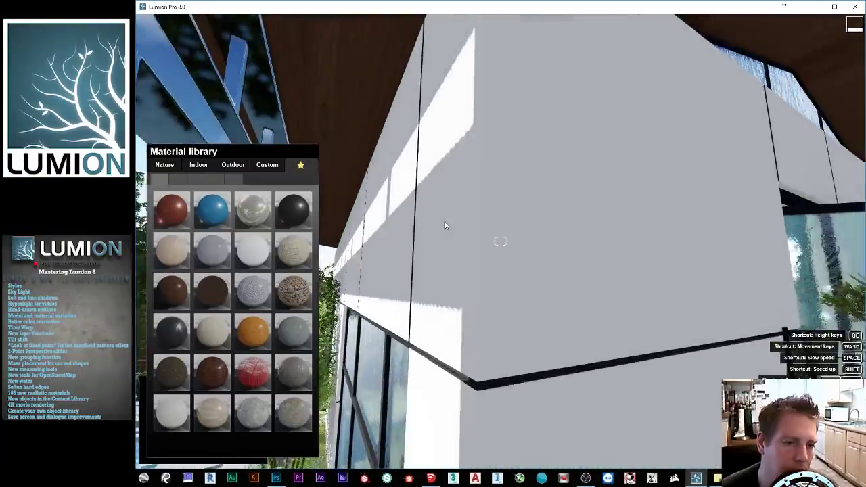
left_click(486, 286)
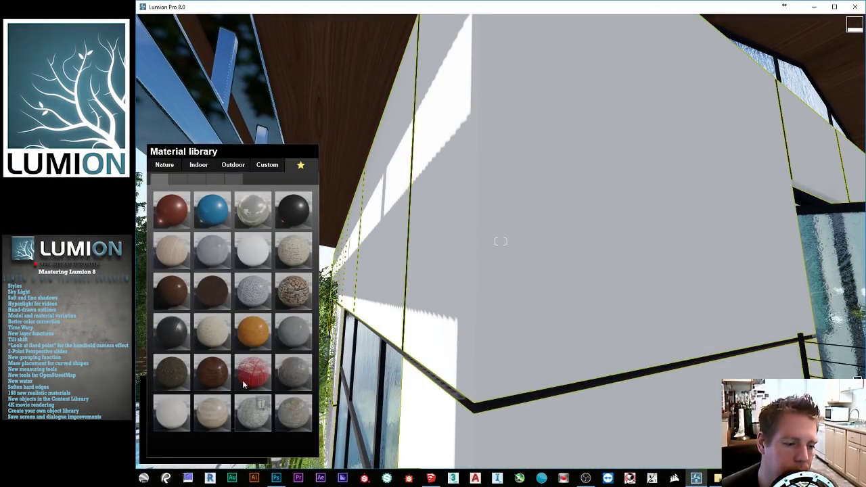
left_click(269, 165)
left_click(171, 285)
left_click(426, 332)
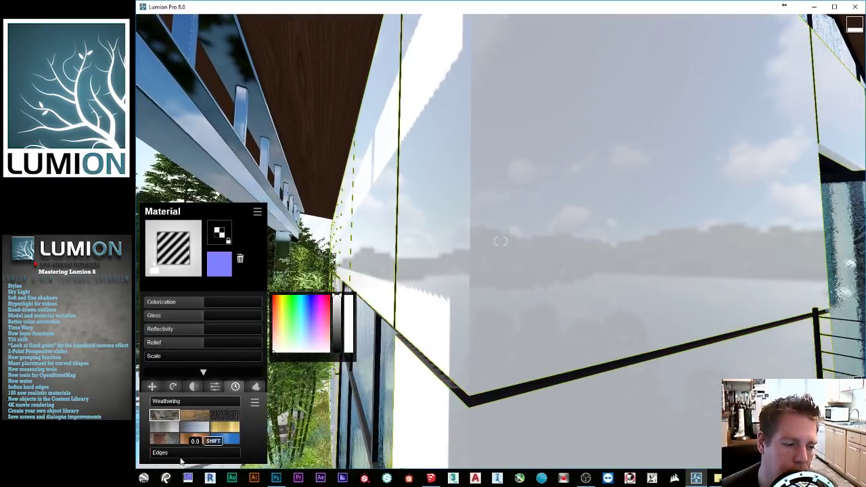
- Raise the wall material's Reflectivity, set its Weathering to 0.4, and raise its Edges nearly to the maximum
left_click_drag(182, 330, 142, 332)
left_click_drag(197, 330, 232, 329)
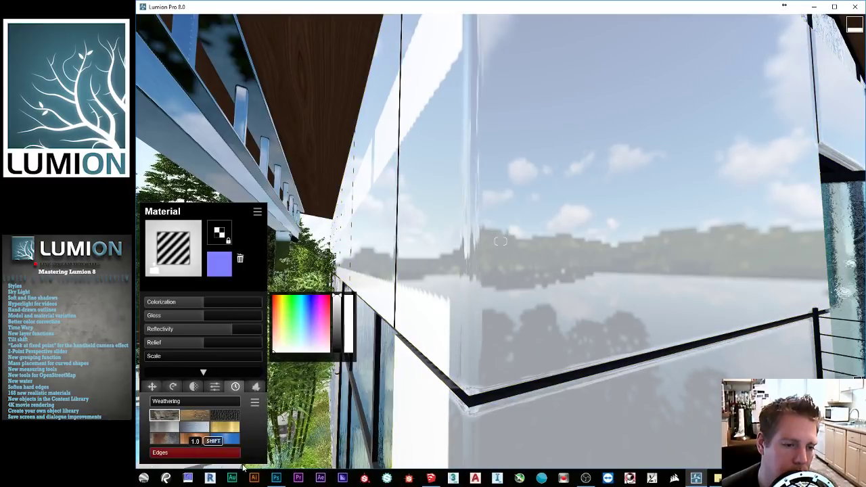
mouse_move(193, 404)
left_mouse_down()
mouse_move(166, 409)
mouse_move(212, 413)
mouse_move(176, 420)
mouse_move(197, 414)
mouse_move(188, 415)
left_mouse_up()
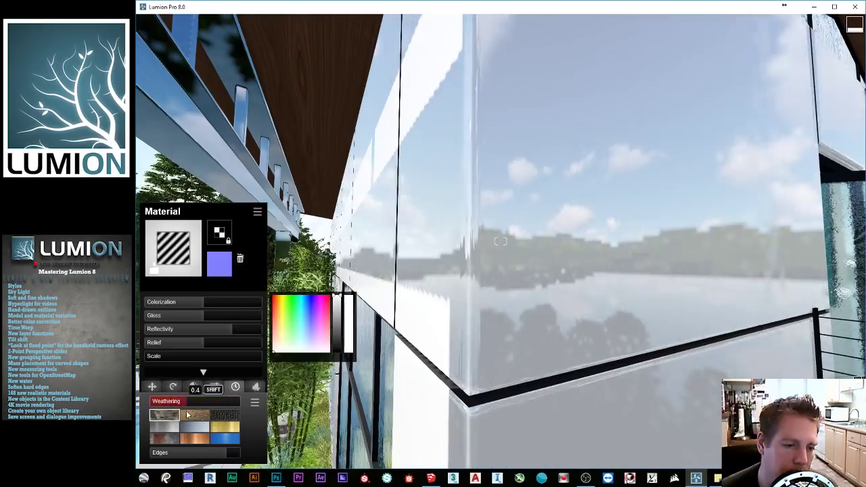
left_click_drag(187, 456, 142, 458)
left_click_drag(217, 458, 228, 457)
- Examine the reflective wall panels and their softened edges from across the pool and near the glass facade
key("s")
right_click_drag(500, 242, 527, 291)
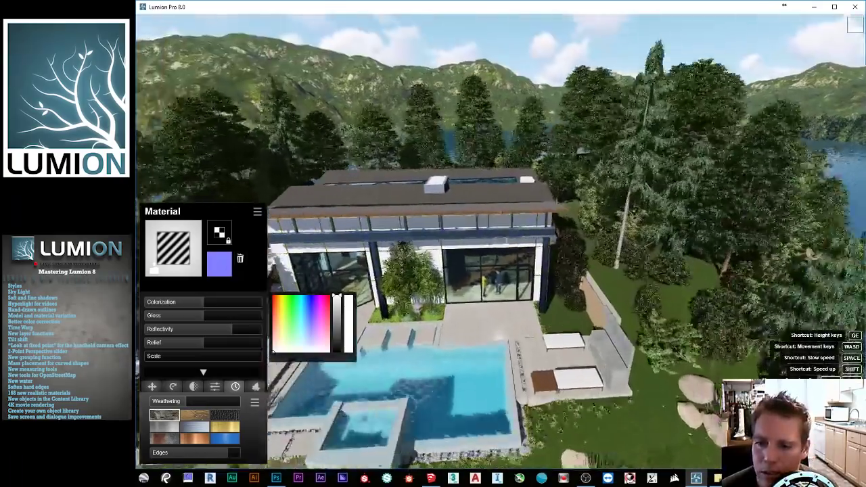
key("w")
right_click_drag(505, 241, 440, 233)
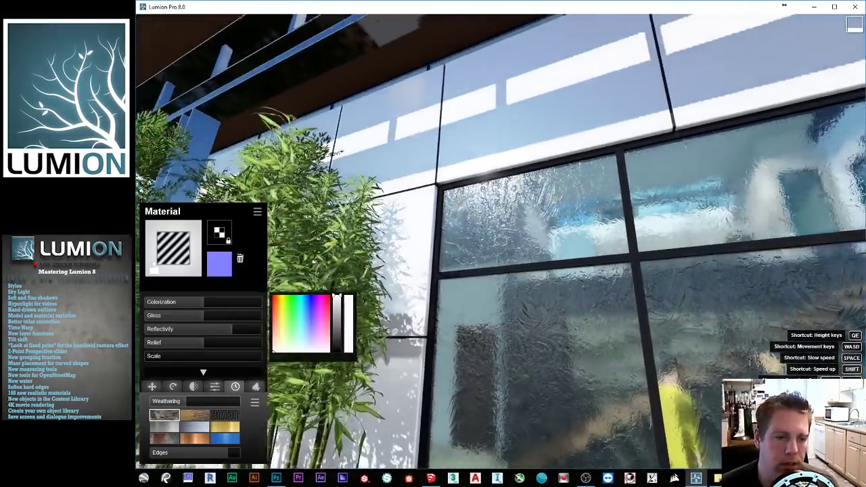
key("s")
right_click_drag(487, 164, 492, 180)
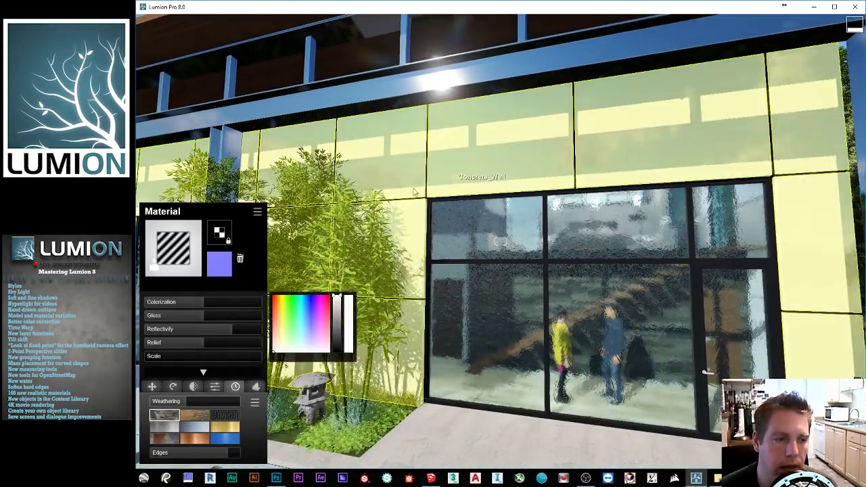
- Open the material library for the wall panels and show its Nature materials
left_click(181, 237)
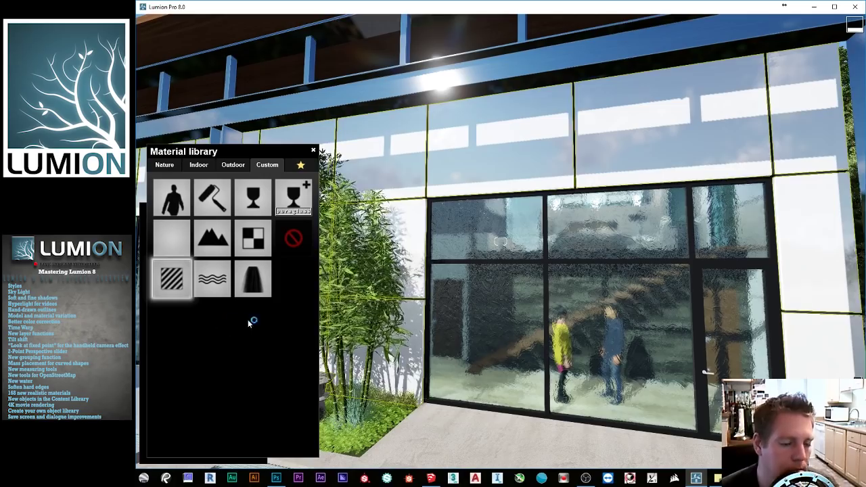
key("w")
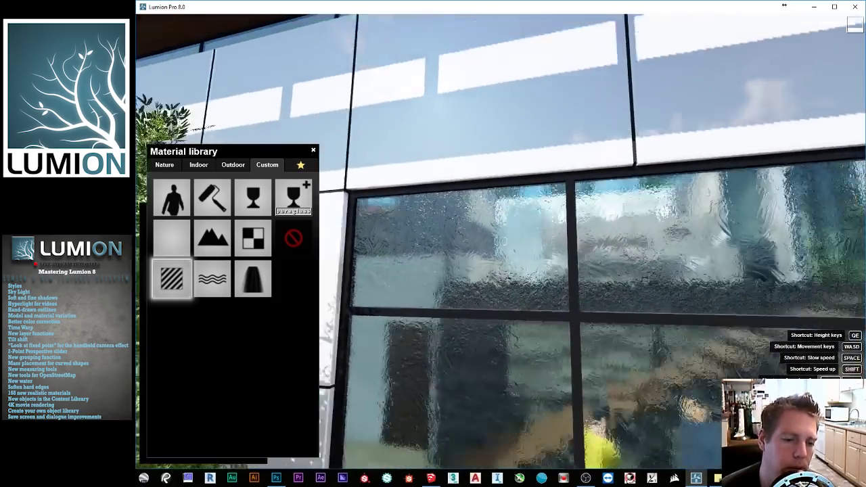
key("s")
key("s")
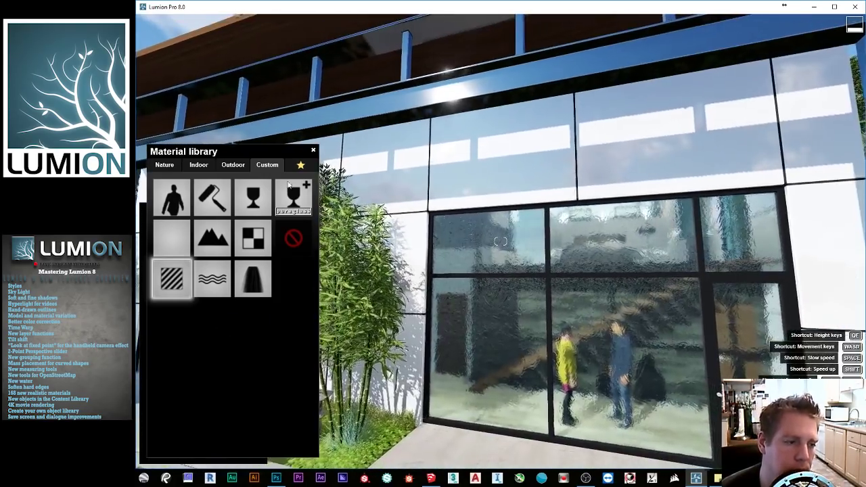
left_click(164, 165)
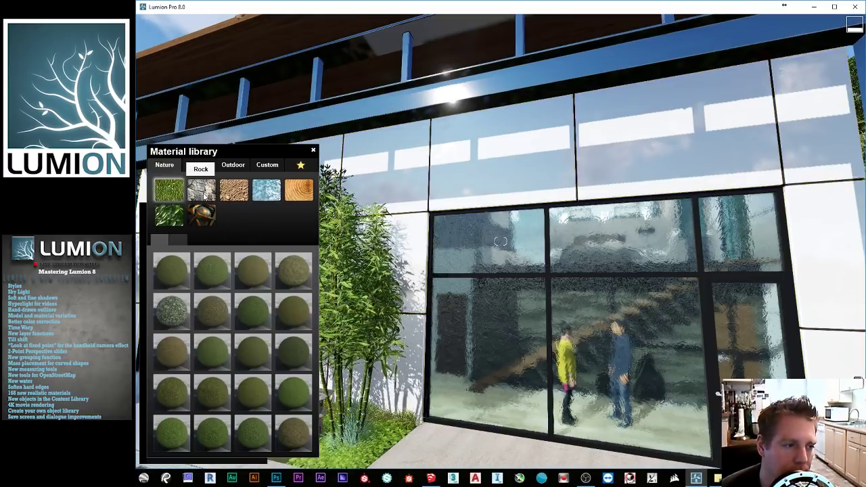
- Browse the Rock materials and the second page of Soil materials in the Nature category of the library
left_click(203, 197)
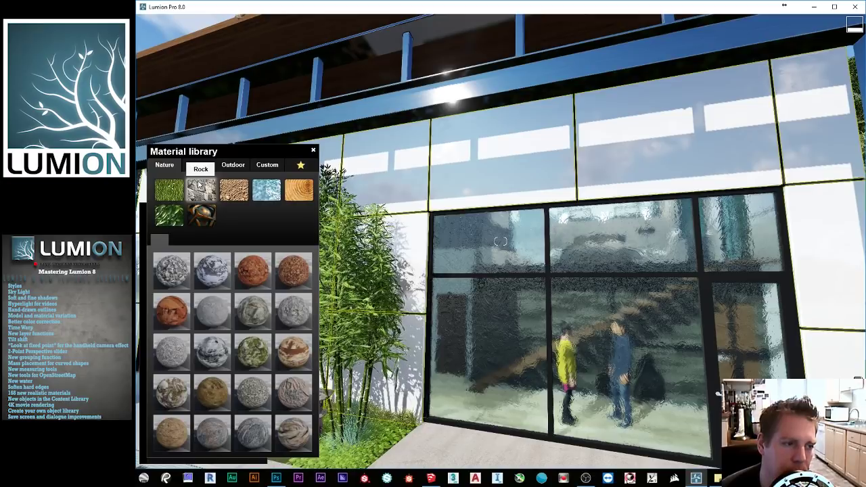
left_click(228, 196)
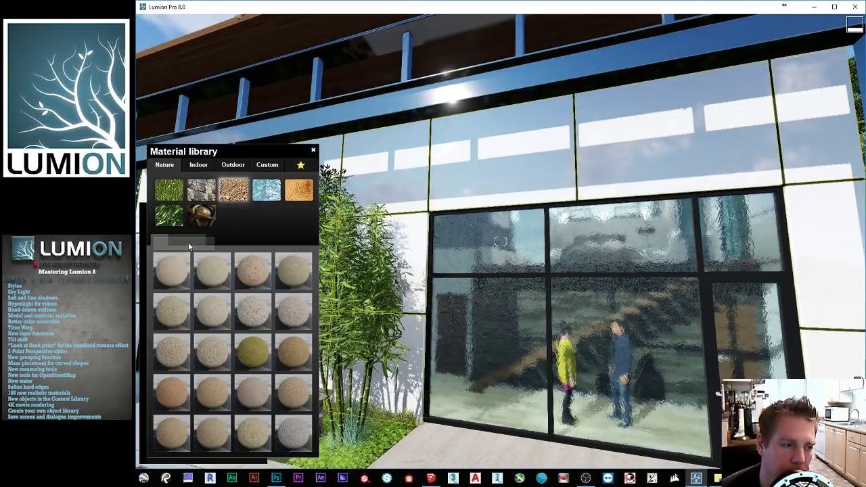
left_click(200, 241)
left_click(182, 240)
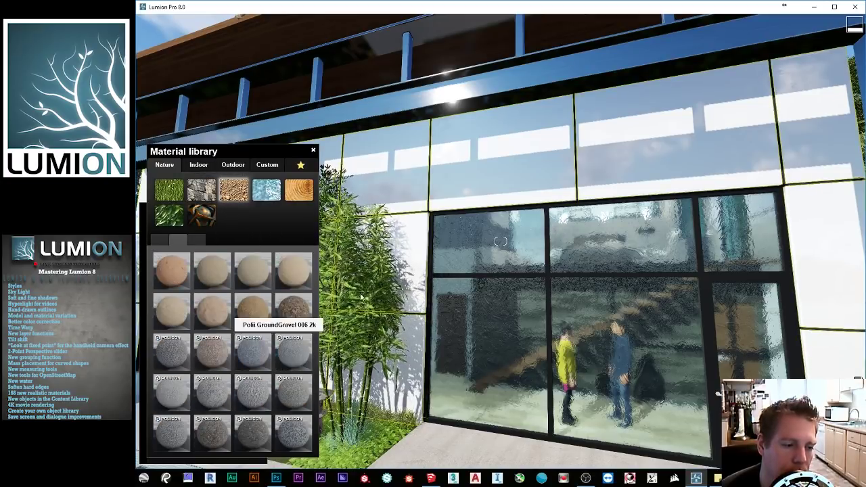
- Select the street surface outside the house and assign it the reddish Polii GroundGravel 002 2k soil material
right_click_drag(332, 305, 291, 359)
key("s")
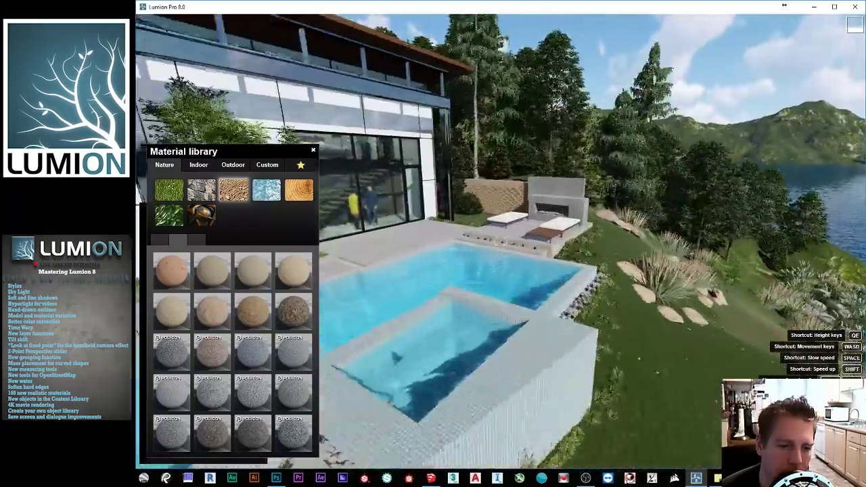
right_click_drag(501, 241, 518, 203)
key("w")
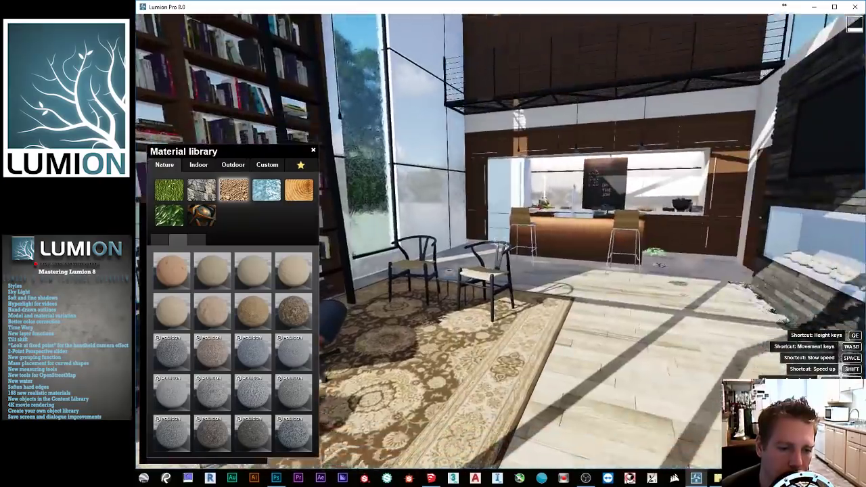
key("w")
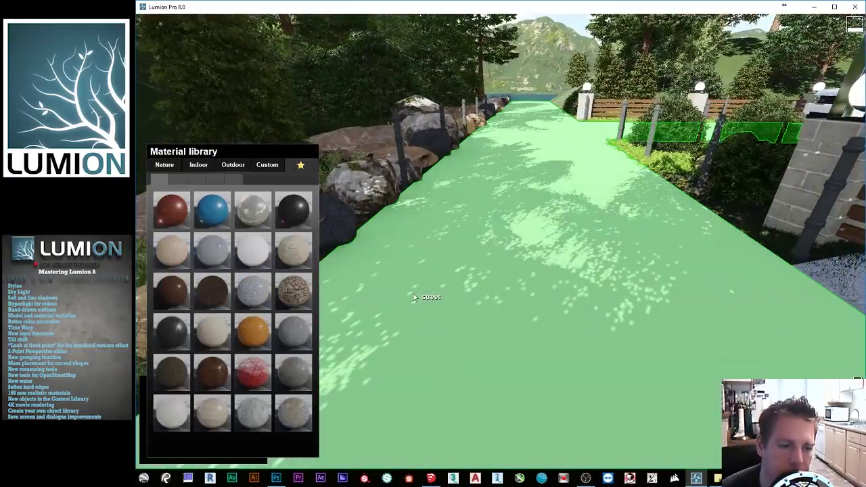
left_click(167, 167)
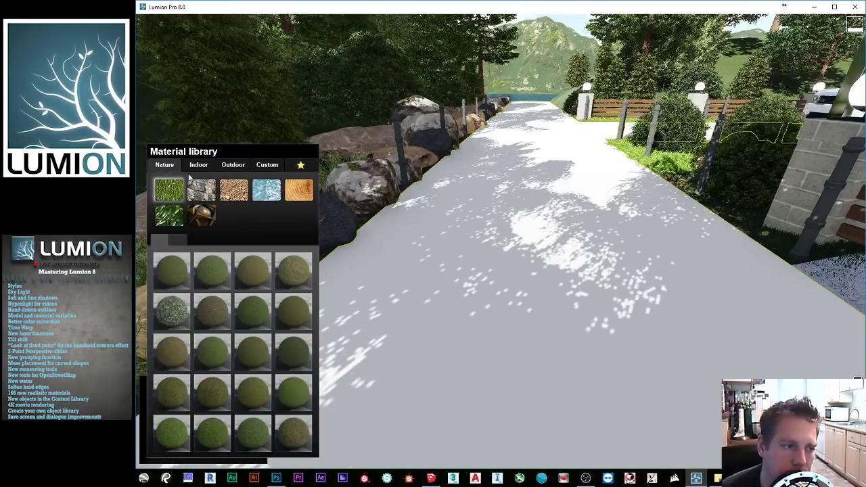
left_click(227, 192)
left_click(177, 240)
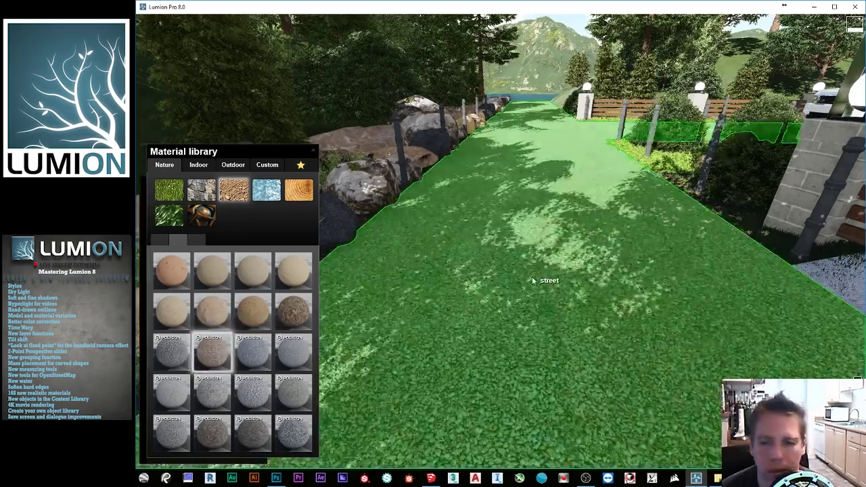
- Examine the gravel texture on the street up close, looking toward the parked white car
right_click_drag(531, 277, 561, 276)
key("w")
right_click_drag(501, 242, 560, 279)
key("s")
key("w")
key("s")
key("w")
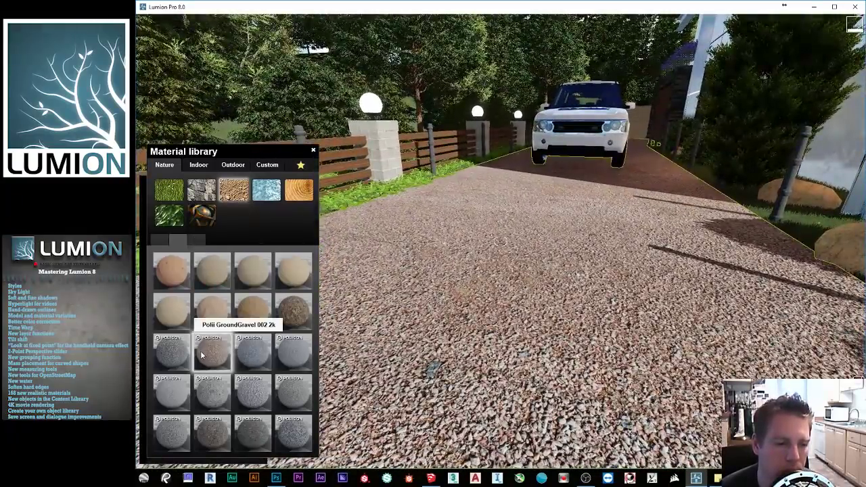
- Compare the reddish gravel's depth by lowering its Relief close to the minimum and raising it well past the middle
left_click(201, 356)
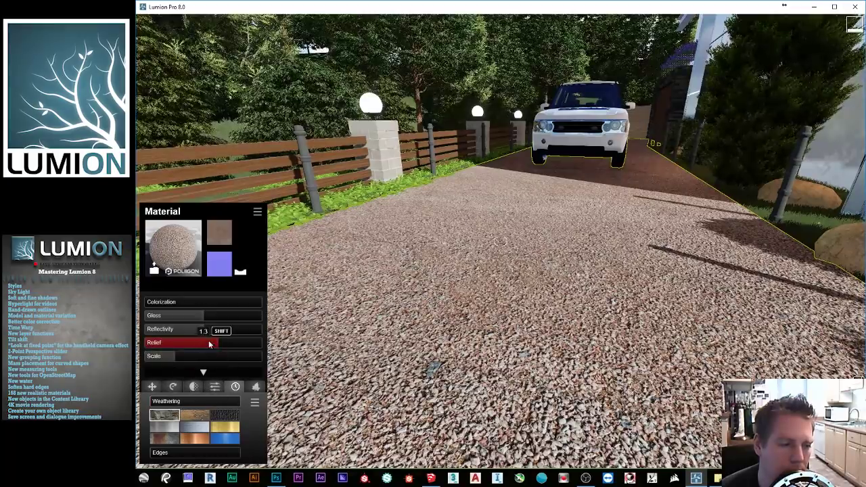
left_click_drag(214, 345, 166, 352)
right_click_drag(311, 317, 385, 365)
key("w")
mouse_move(500, 241)
right_mouse_down()
mouse_move(501, 332)
mouse_move(501, 243)
right_mouse_up()
key("w")
key("s")
key("s")
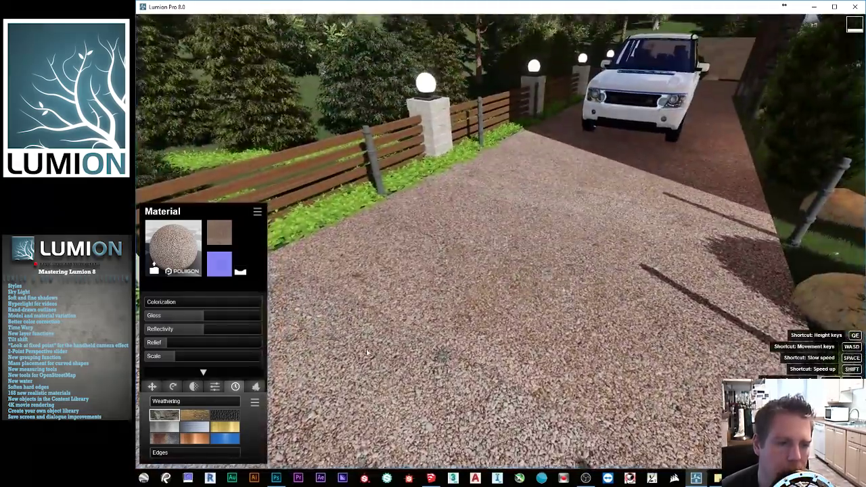
mouse_move(237, 343)
left_mouse_down()
mouse_move(184, 344)
mouse_move(240, 344)
mouse_move(221, 342)
left_mouse_up()
- Try the dark grey Poliigon gravel from the Soil materials on the street and view it up close
left_click(164, 238)
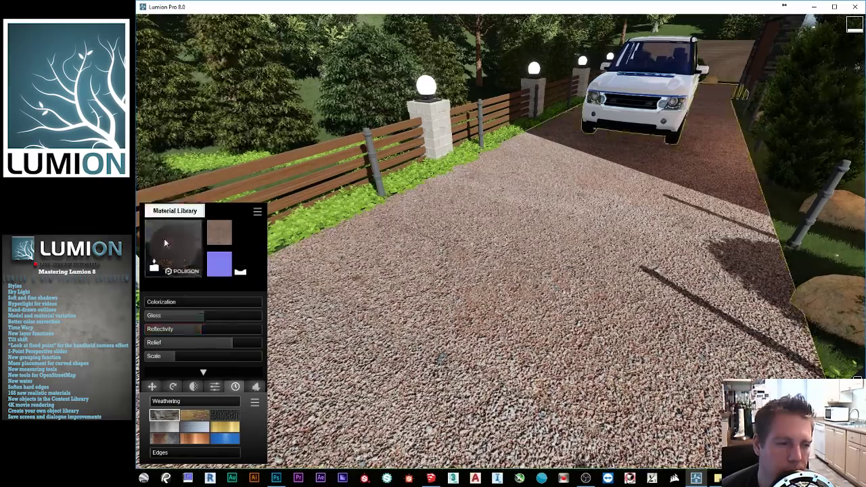
left_click(249, 435)
right_click_drag(434, 352, 495, 330)
key("w")
key("s")
key("s")
key("w")
- Set the dark grey gravel's Relief to 2.0
left_click(495, 331)
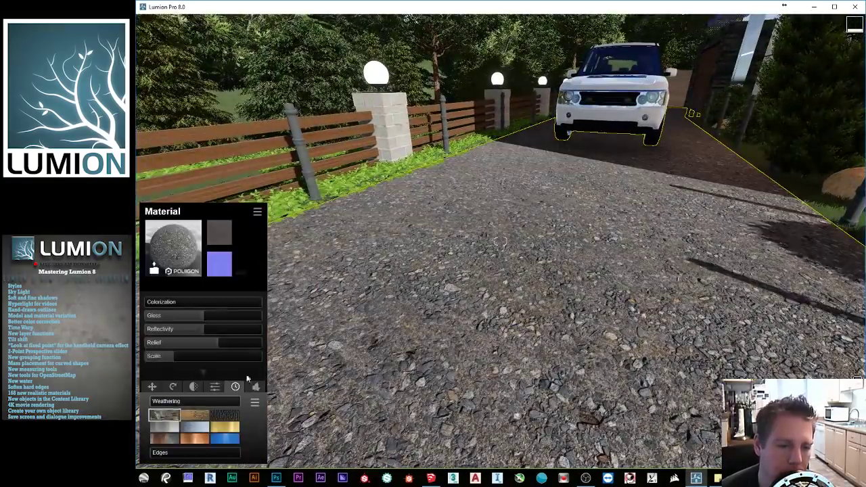
key("s")
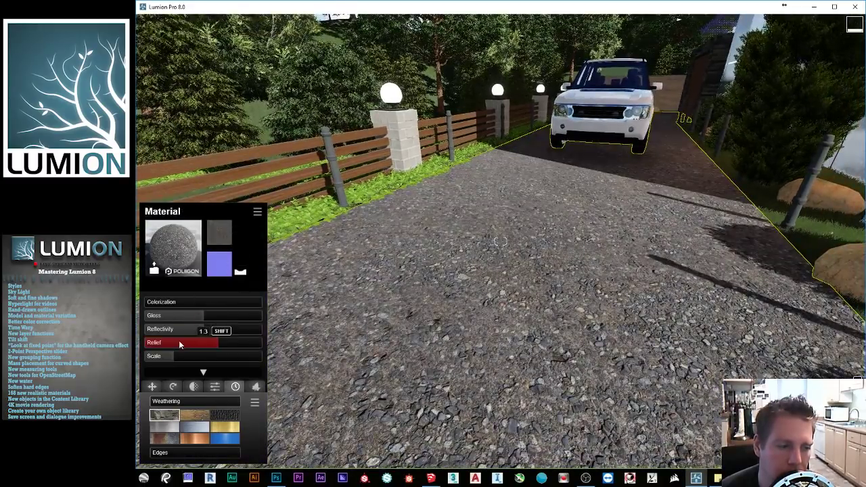
left_click_drag(179, 344, 186, 344)
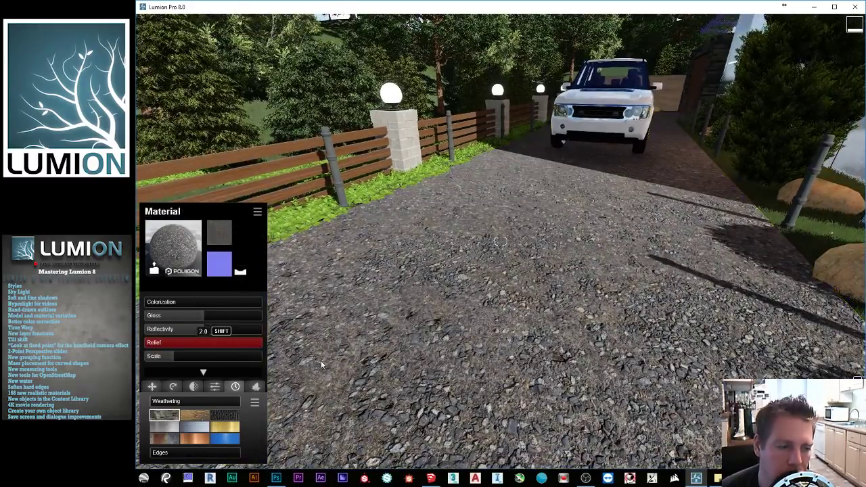
- Try several Poliigon fabrics from the Indoor category on the street, ending with the light beige wrinkled one
left_click(186, 248)
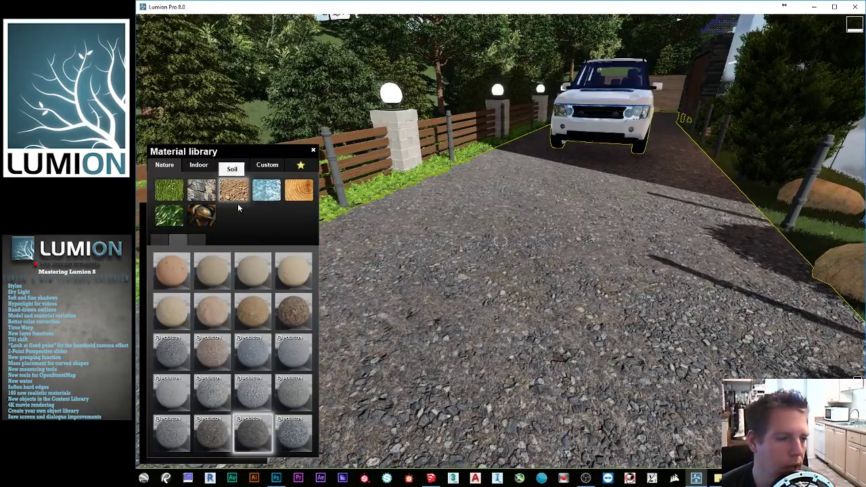
left_click(198, 165)
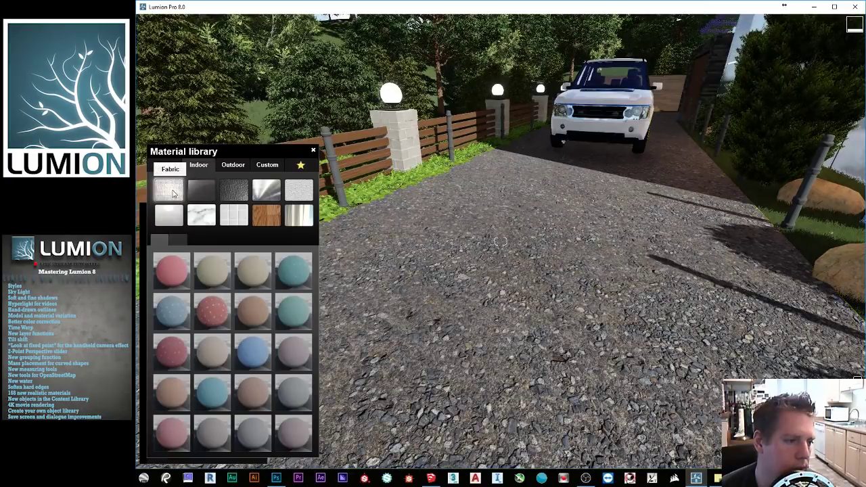
left_click(176, 239)
left_click(212, 321)
right_click_drag(406, 304, 414, 379)
left_click(174, 348)
left_click(182, 304)
left_click(183, 347)
- View the wrinkled fabric from farther back and set its Relief to 0.9
right_click_drag(252, 365, 255, 339)
key("s")
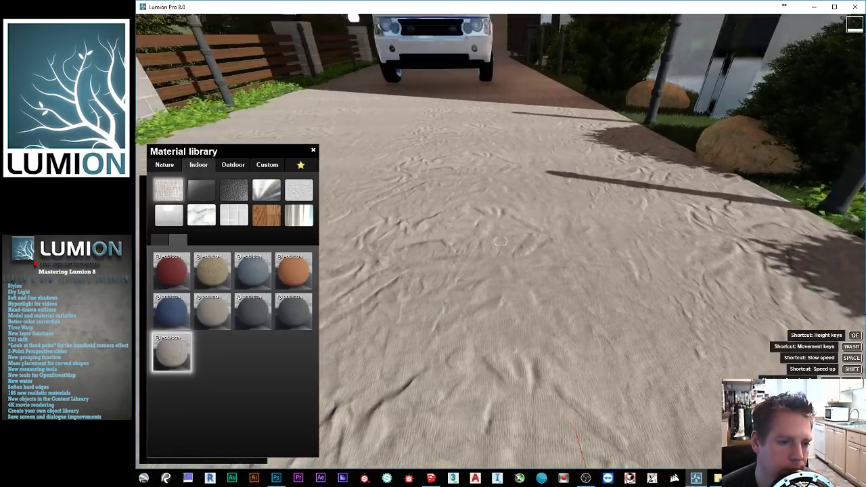
left_click(172, 351)
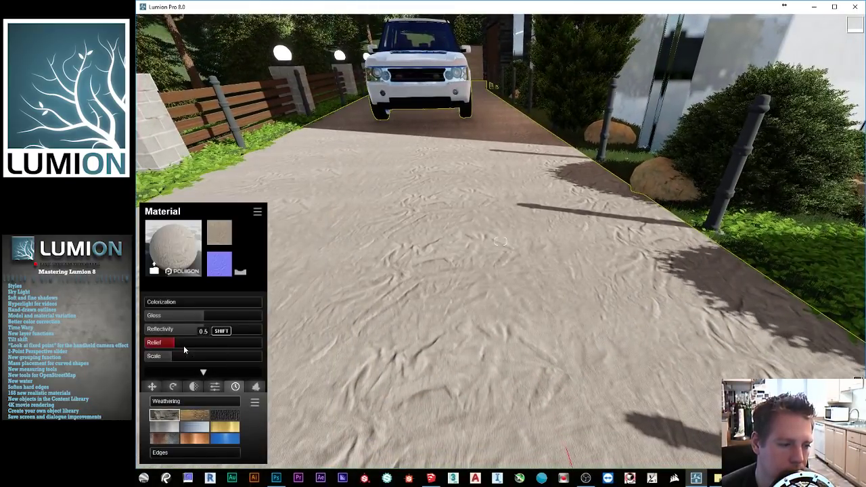
left_click_drag(145, 343, 195, 345)
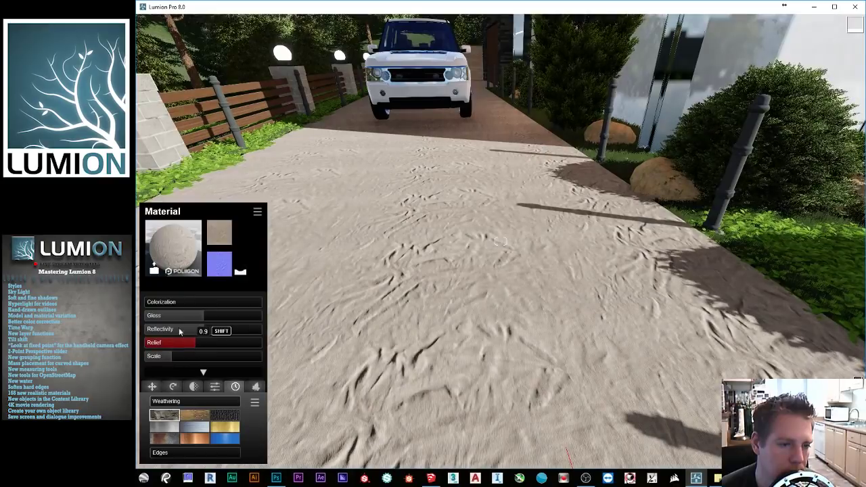
- Try the Poliigon stucco variants from the Indoor plaster materials on the street, ending with Polii Stucco 06 3k
left_click(174, 231)
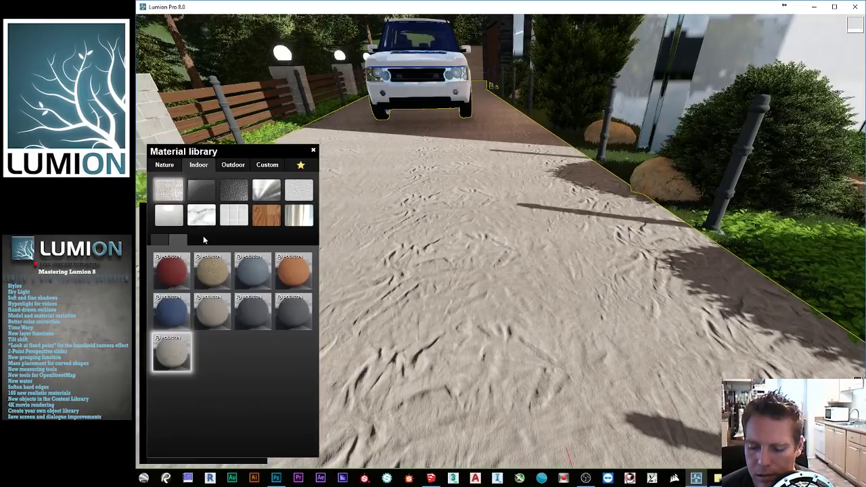
left_click(290, 192)
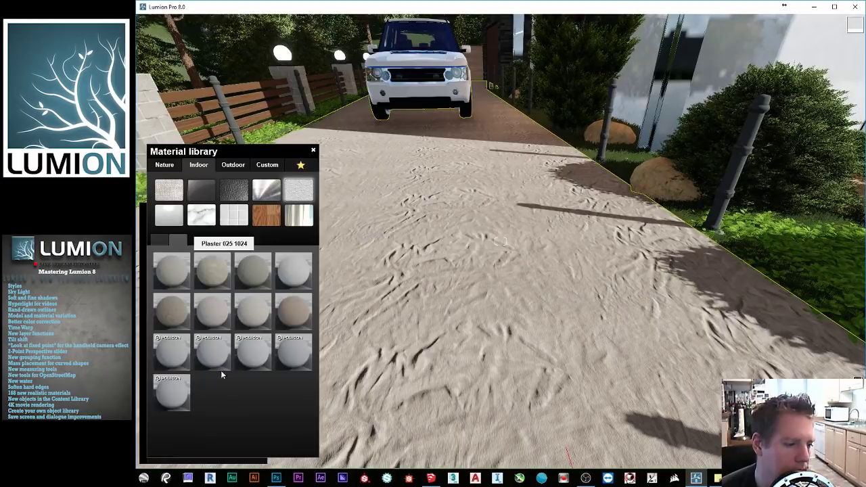
left_click(211, 365)
scroll(334, 311, "up", 3)
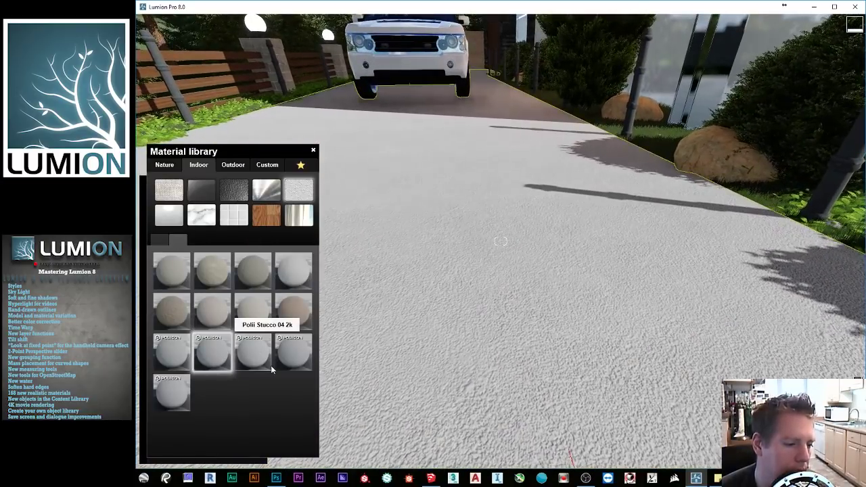
left_click(253, 366)
left_click_drag(271, 369, 352, 341)
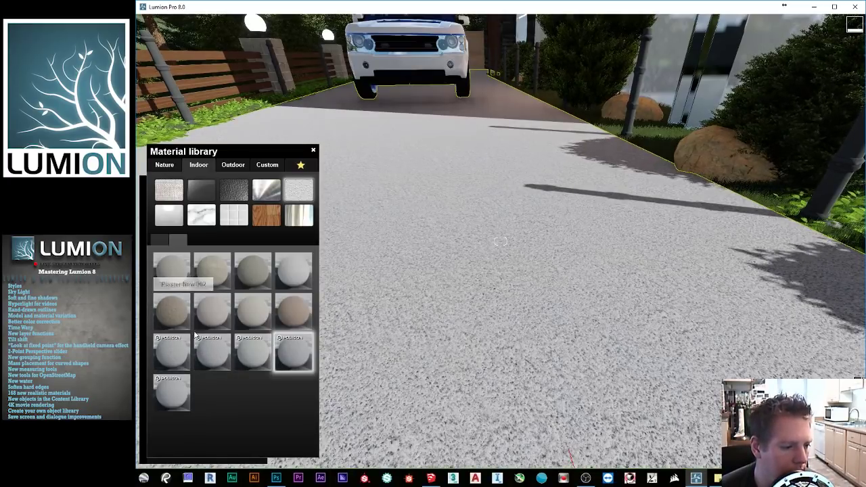
left_click(170, 398)
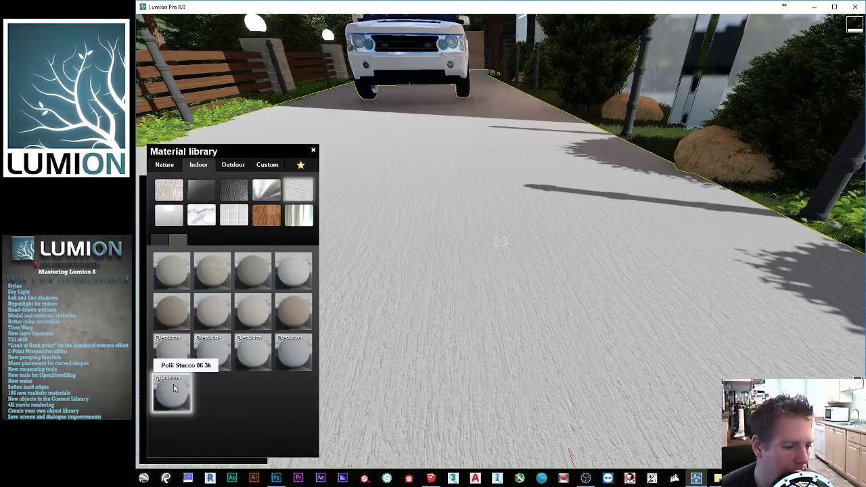
right_click_drag(342, 324, 343, 320)
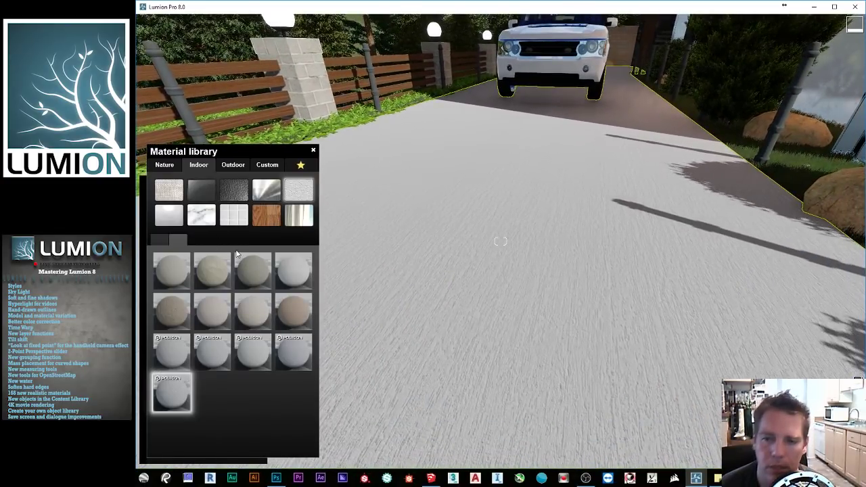
scroll(377, 226, "down", 3)
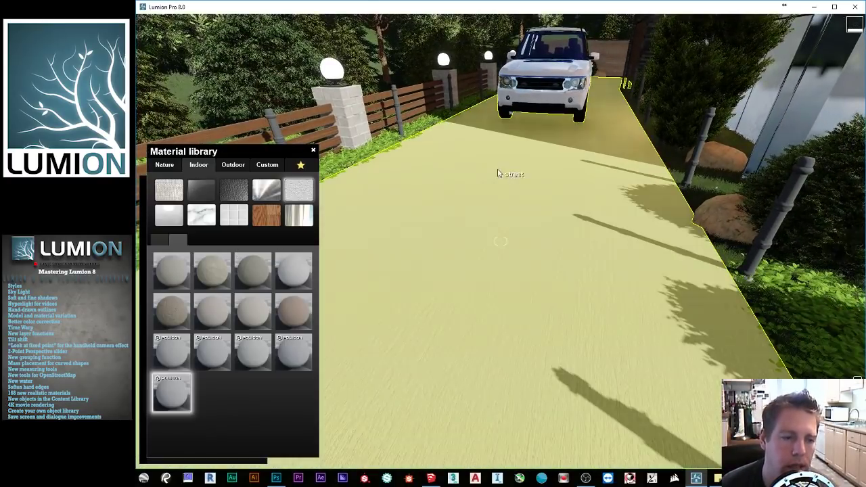
- Try Indoor tile materials on the street, first white hexagonal tiles, ending with Polii TilesOnyxOpaloHexagonalBlack 001
left_click(241, 222)
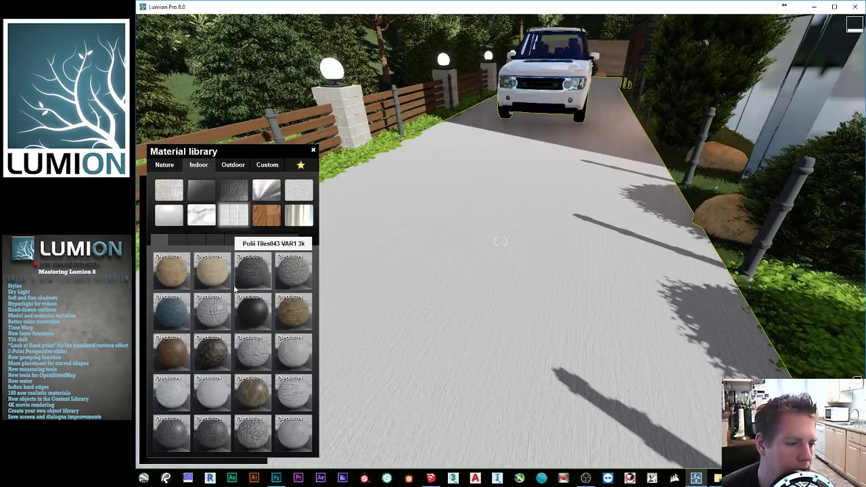
left_click(247, 394)
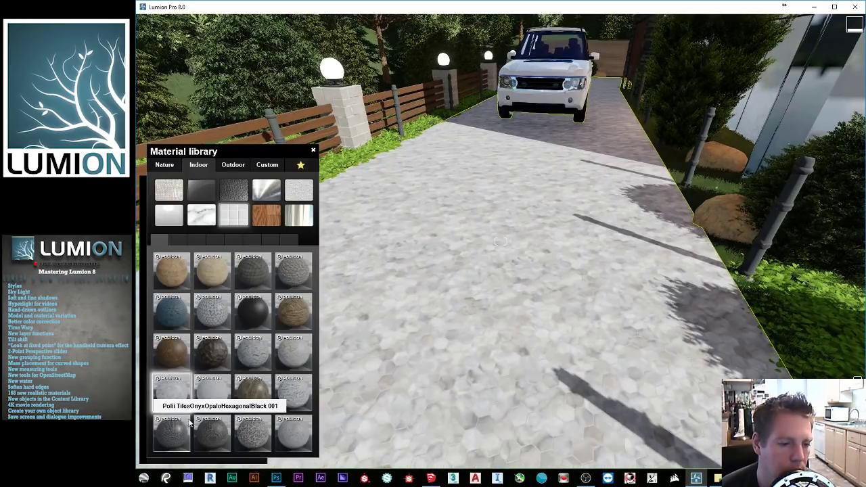
left_click(171, 433)
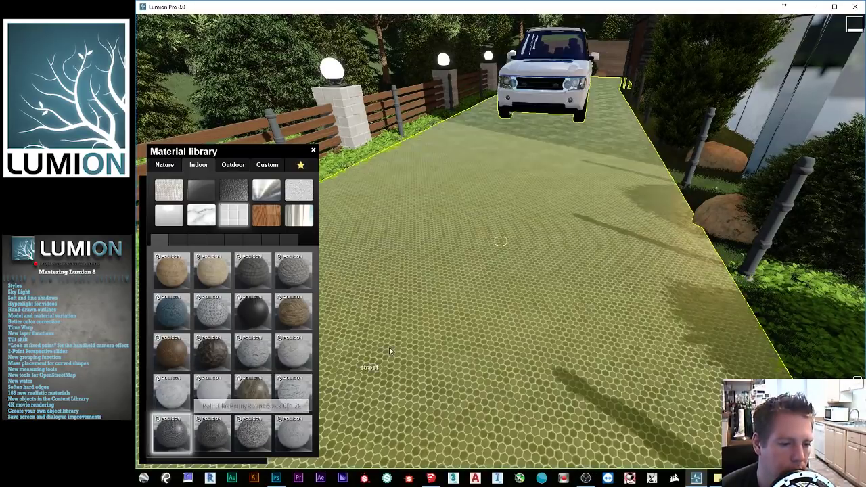
key("w")
right_click_drag(379, 354, 369, 353)
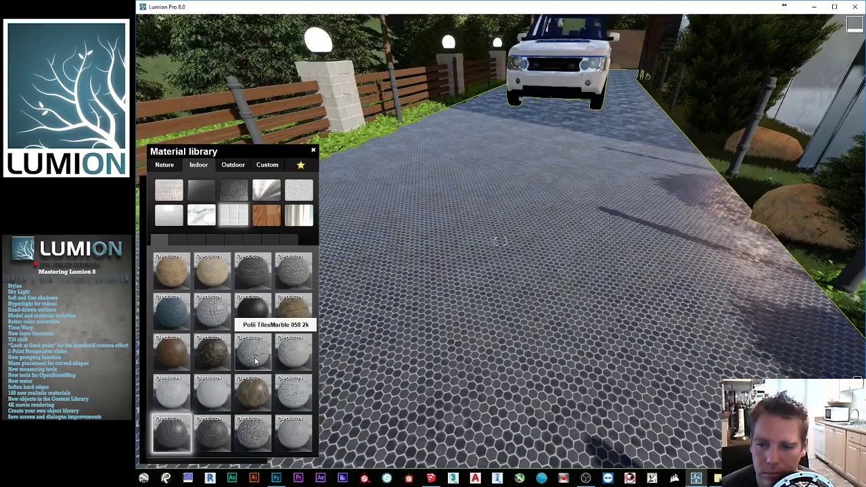
- Try Poliigon metals from the Outdoor category on the street: the rusty one, Polii Metal SpottyDiscoloration 001 2k and Polii Metal Scratched 012 2k
left_click(234, 166)
left_click(245, 189)
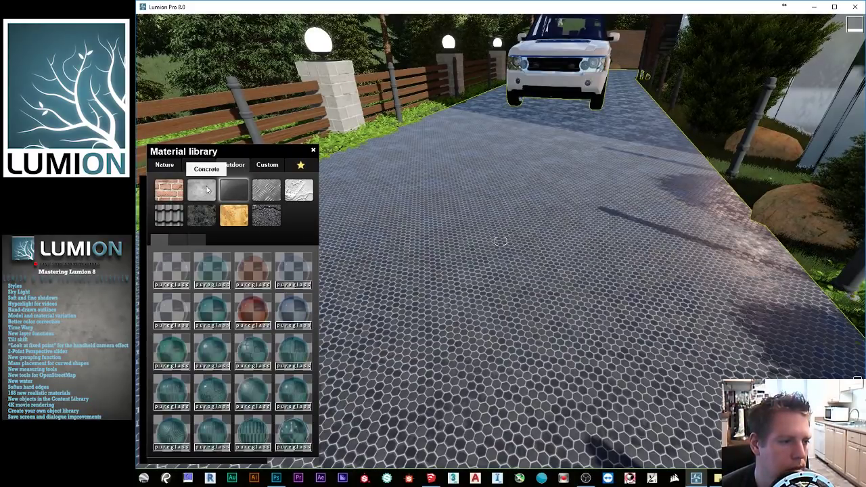
left_click(270, 193)
left_click(195, 240)
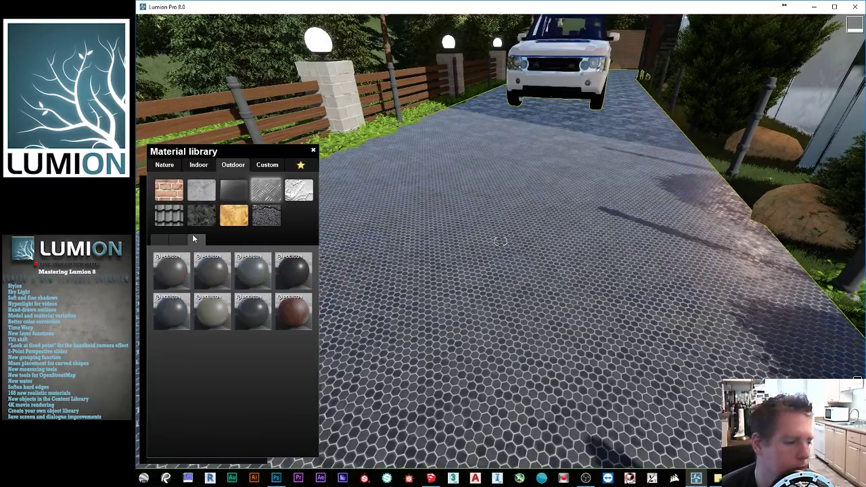
left_click(293, 311)
left_click(436, 323)
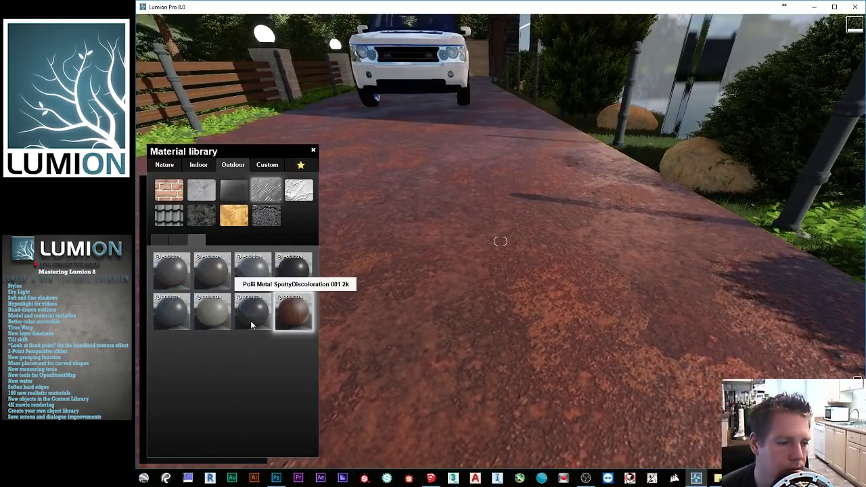
left_click(251, 317)
left_click(211, 313)
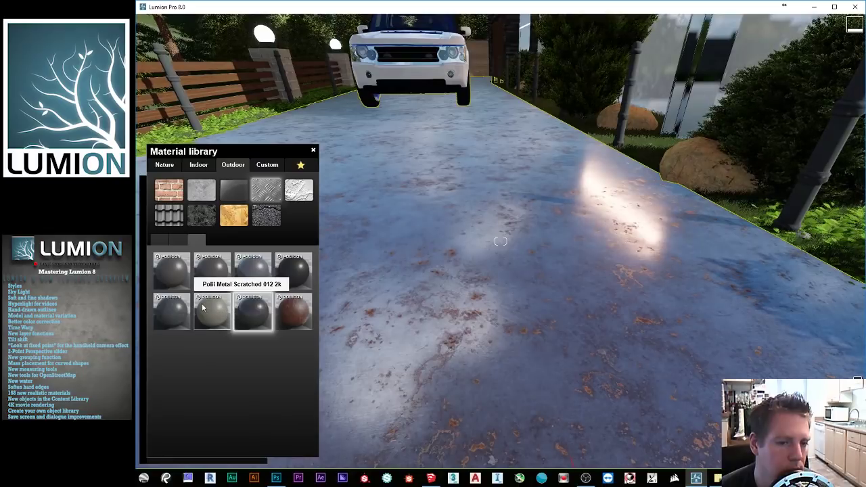
- Apply the darkest Poliigon metal from the Outdoor metals to the street and view its light reflection up close
left_click(292, 277)
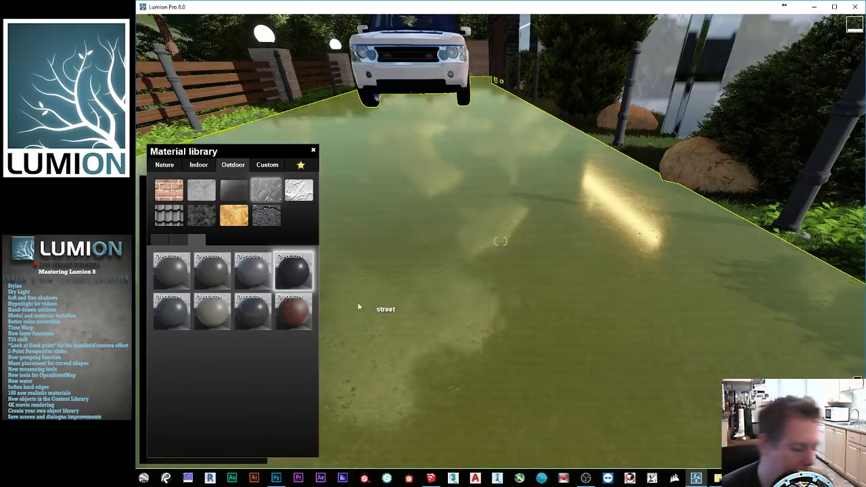
right_click_drag(403, 303, 509, 265)
key("w")
left_click(292, 271)
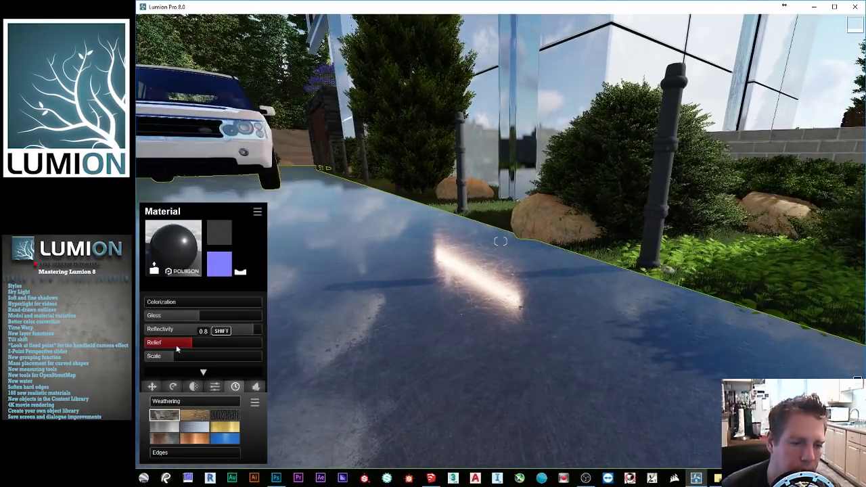
- Raise the street metal's Reflectivity to its maximum and lower its Gloss and Relief
left_click_drag(194, 345, 217, 320)
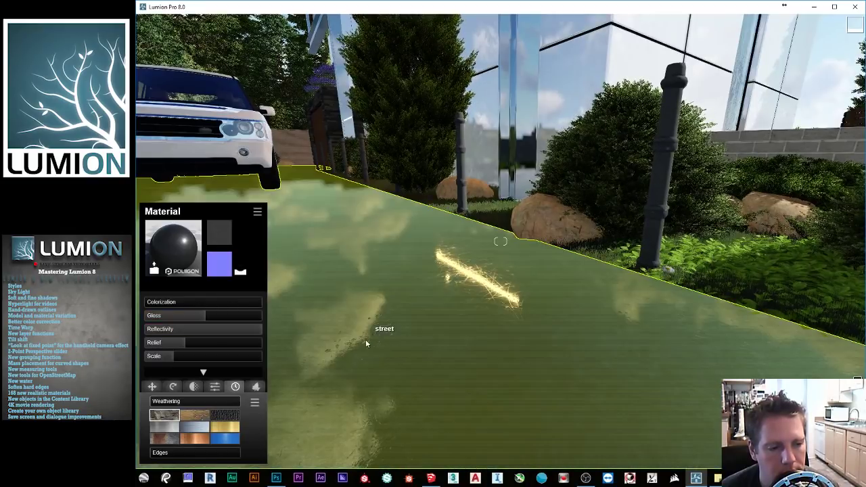
right_click_drag(378, 329, 340, 358)
left_click_drag(175, 318, 190, 318)
right_click_drag(395, 350, 338, 328)
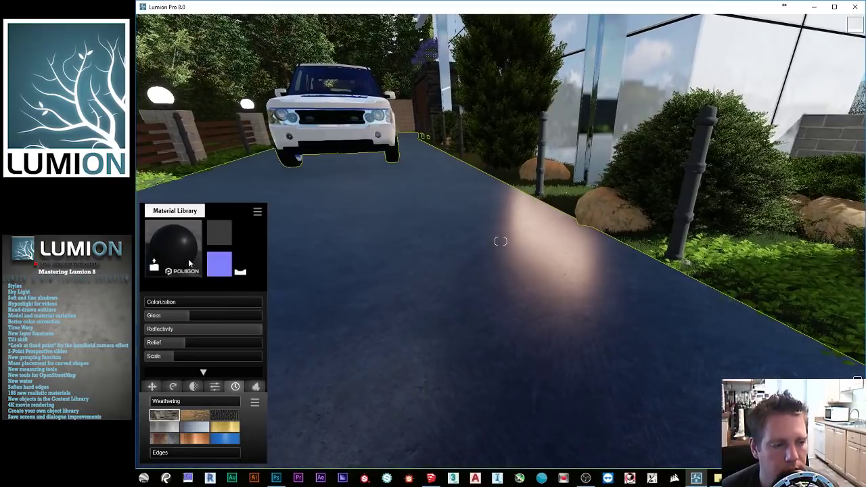
- Try the two Poliigon asphalts from the Outdoor asphalt materials on the street, ending with the coarser dark one
left_click(188, 262)
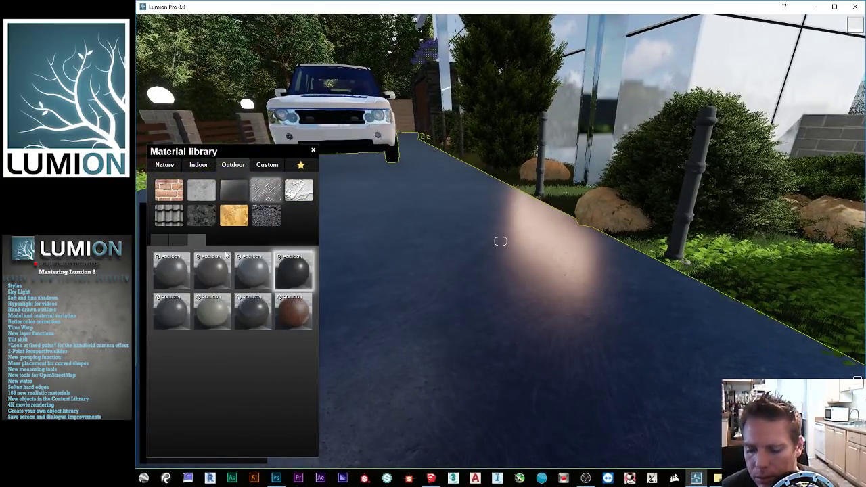
left_click(268, 220)
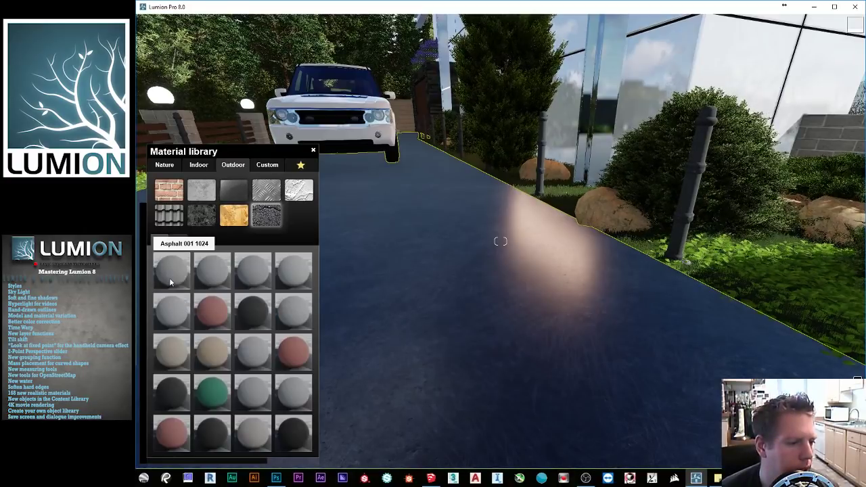
left_click(253, 281)
right_click_drag(380, 315, 540, 316)
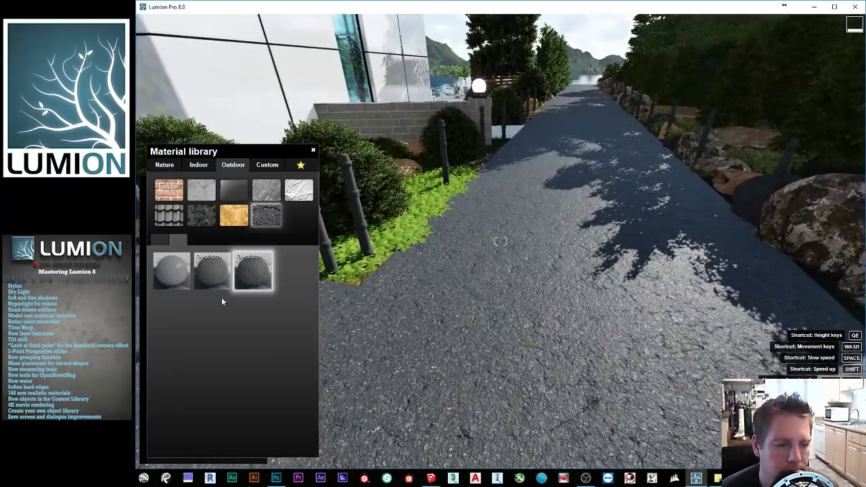
left_click(221, 282)
left_click(247, 287)
- Look over the house from the street around to the pool side, and close the material library
right_click_drag(463, 297, 437, 254)
key("s")
key("w")
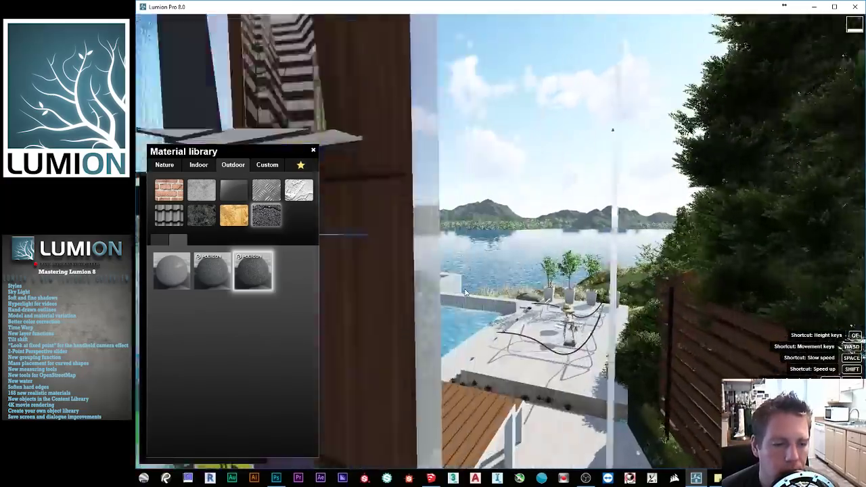
key("w")
right_click_drag(460, 291, 338, 295)
key("w")
key("s")
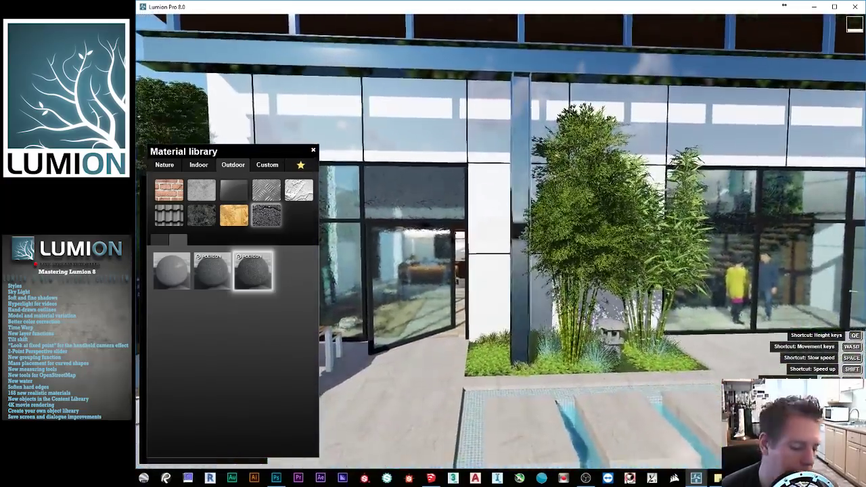
key("a")
right_click_drag(460, 239, 433, 257)
key("d")
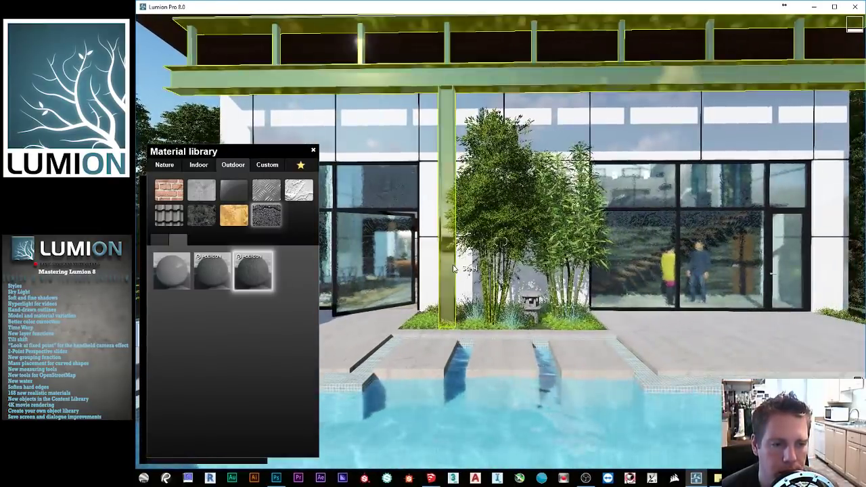
key("s")
key("d")
right_click_drag(733, 281, 659, 287)
key("Escape")
key("Escape")
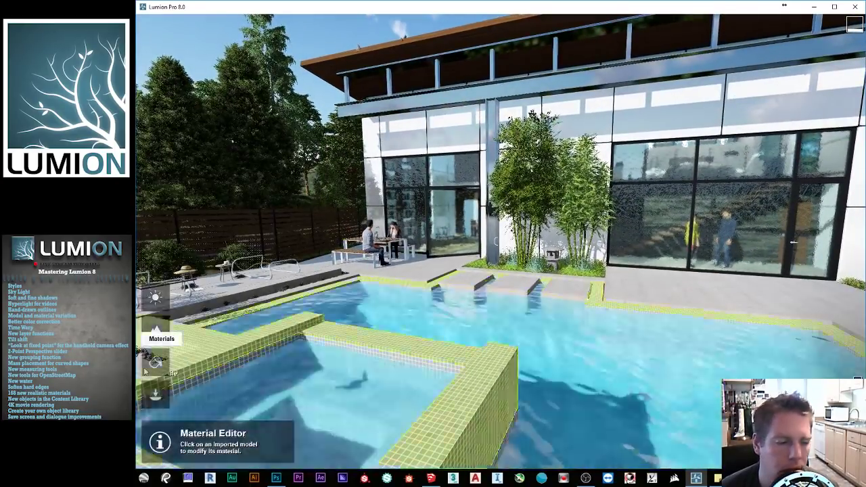
- Place the third conifer of the Nature Library favourites, an Alaska cedar, on the slope among the existing trees
left_click(155, 360)
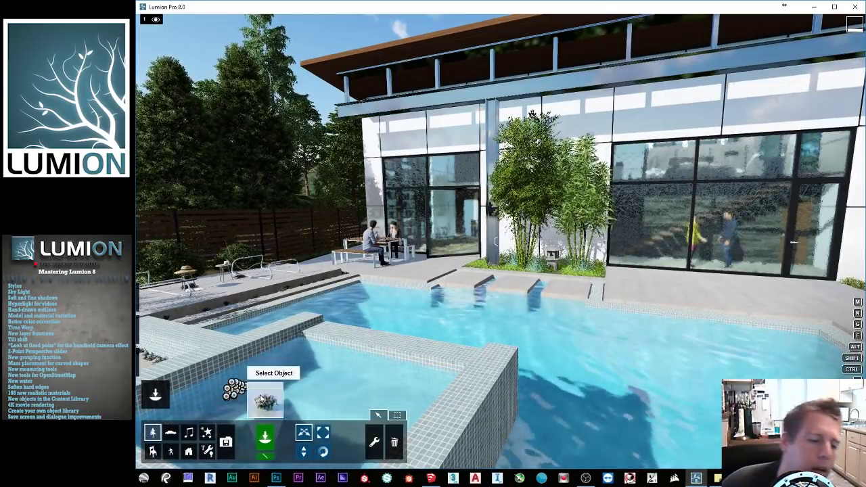
left_click(265, 399)
left_click(297, 102)
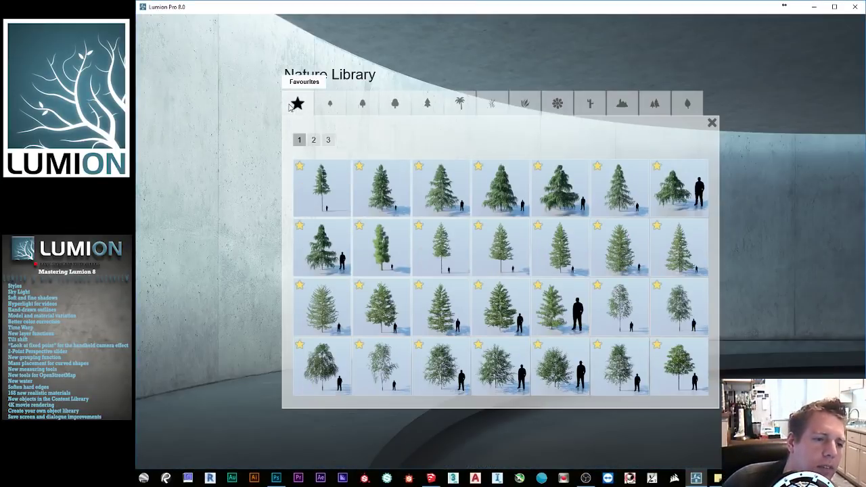
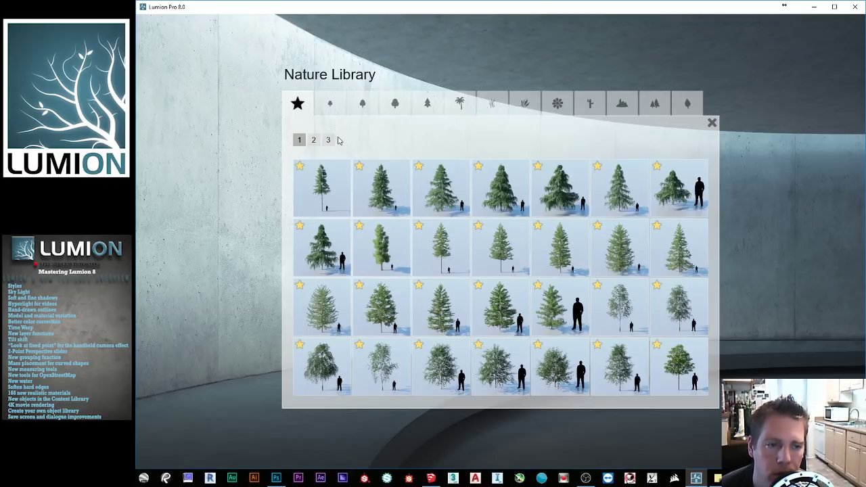
left_click(421, 199)
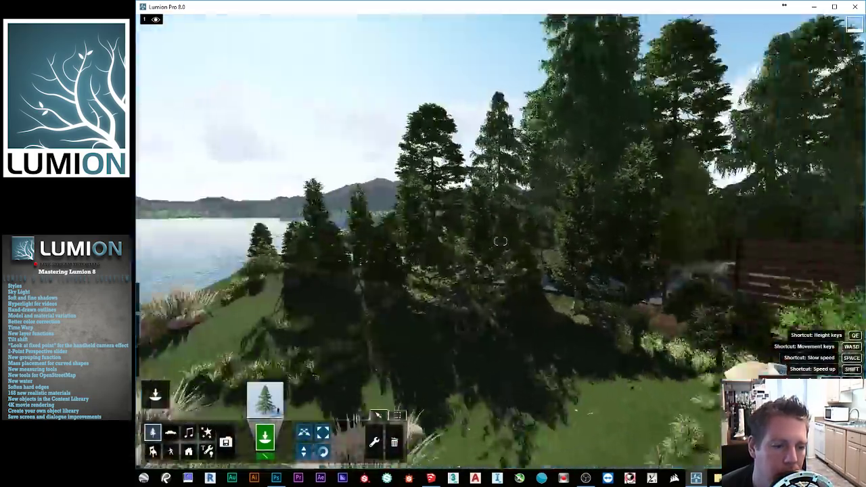
right_click_drag(595, 284, 419, 256)
key("w")
left_click(623, 310)
- Examine the new conifer's drooping foliage up close and from a distance
key("s")
key("w")
key("w")
key("s")
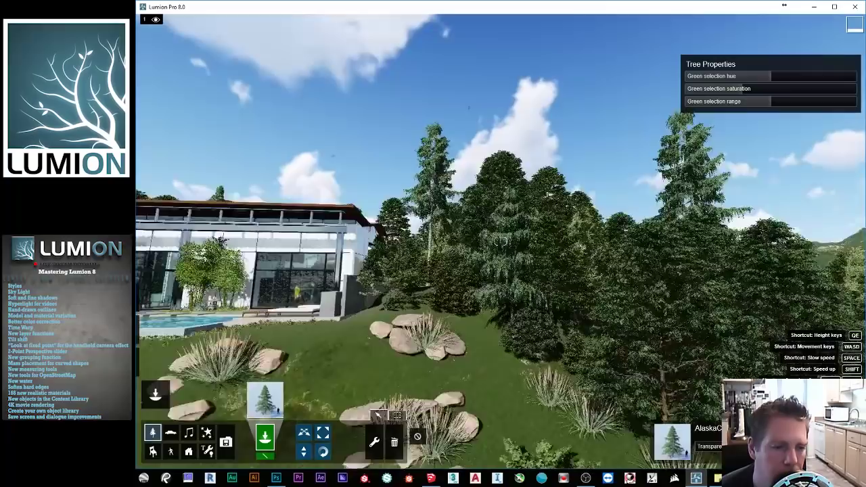
key("w")
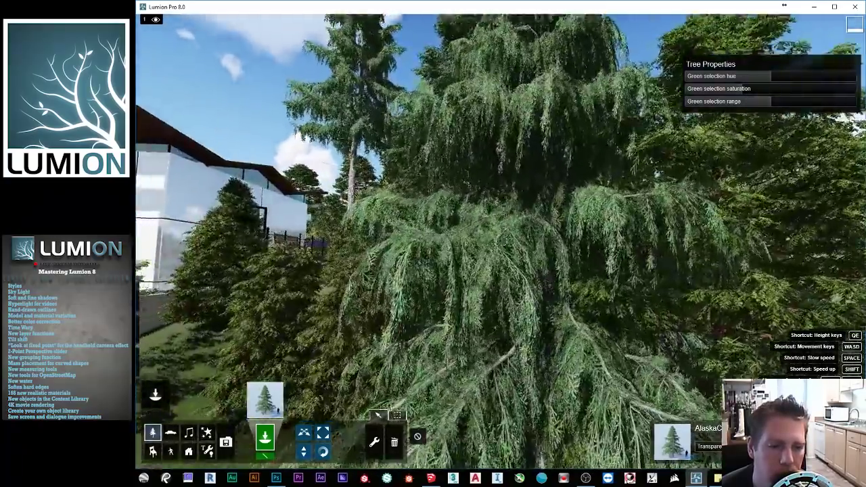
right_click_drag(505, 245, 504, 305)
key("w")
key("s")
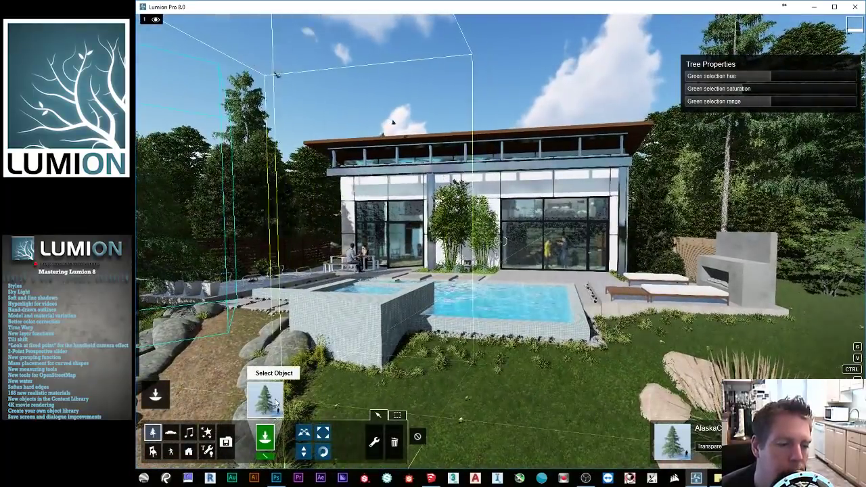
- Browse all three pages of the Nature Library favourites and close the library without choosing another tree
left_click(266, 400)
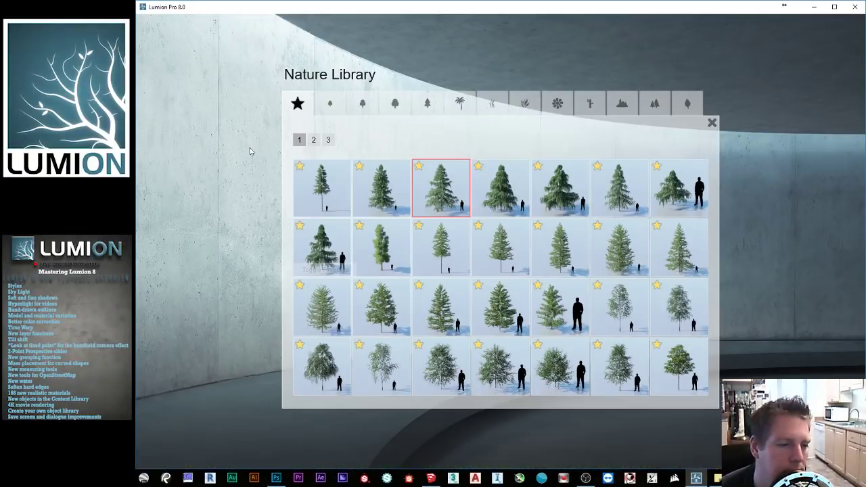
left_click(314, 140)
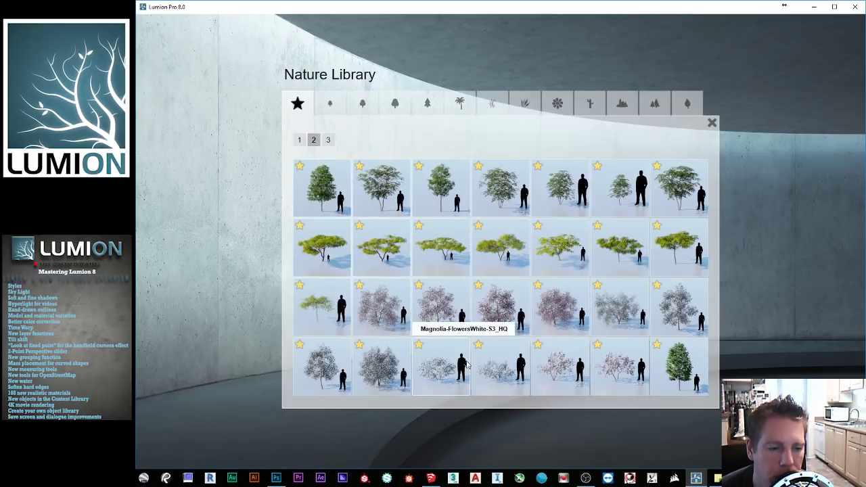
left_click(330, 140)
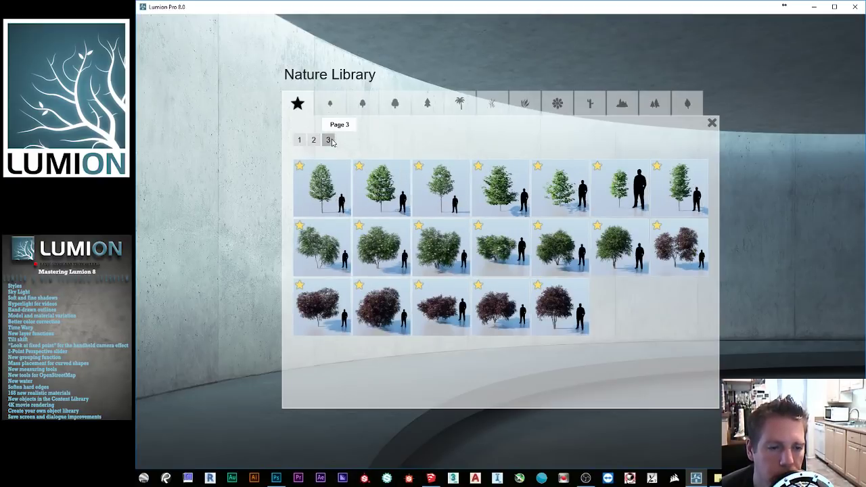
left_click(303, 143)
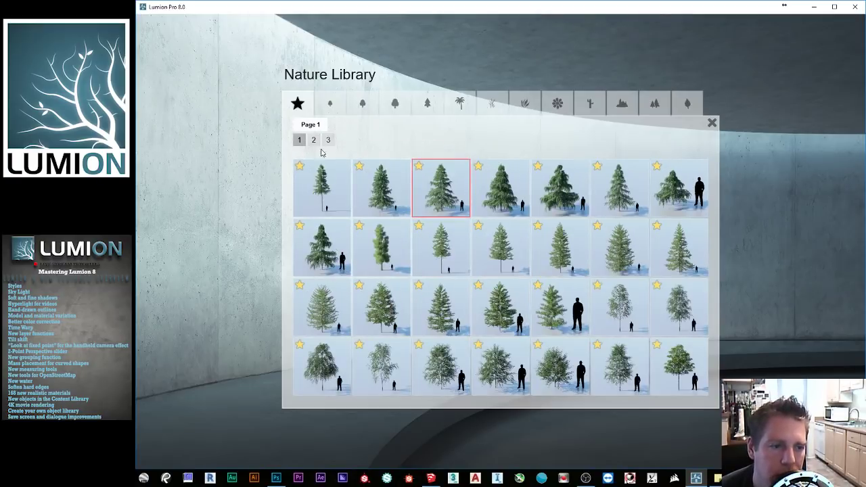
left_click(712, 122)
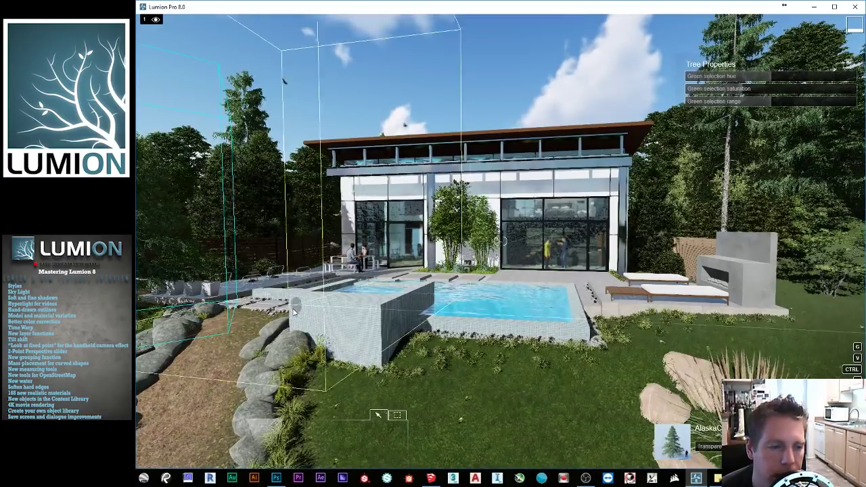
- Place the suited man on a bicycle from the Character Library favourites on the patio beside the pool
left_click(173, 453)
left_click(266, 399)
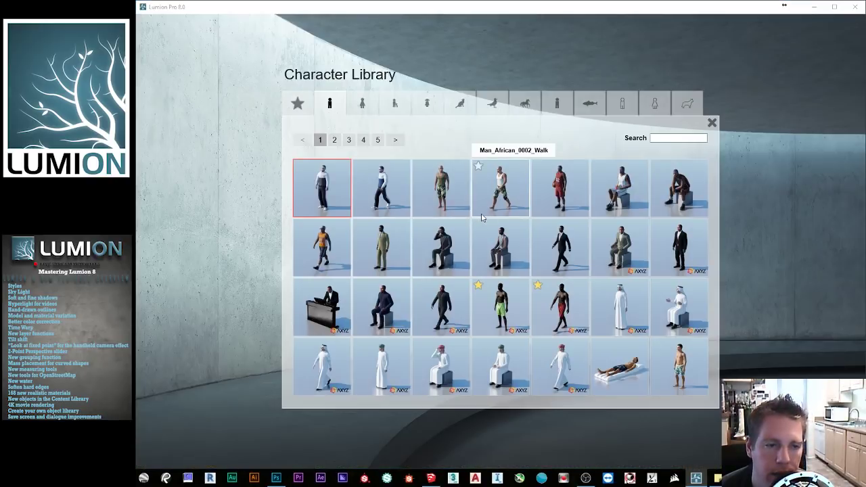
left_click(289, 111)
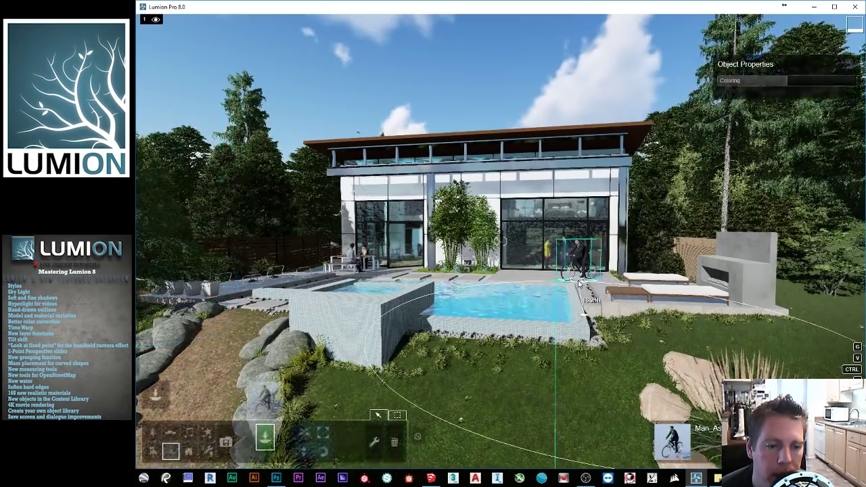
left_click(576, 273)
- Examine the cyclist on the patio from close up and from farther back
key("w")
right_click_drag(576, 273, 629, 281)
key("w")
right_click_drag(500, 241, 554, 253)
key("s")
key("w")
key("s")
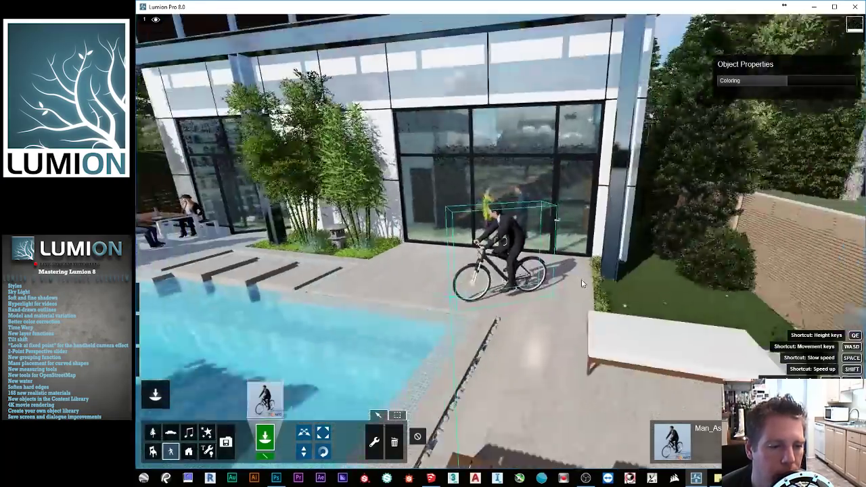
key("w")
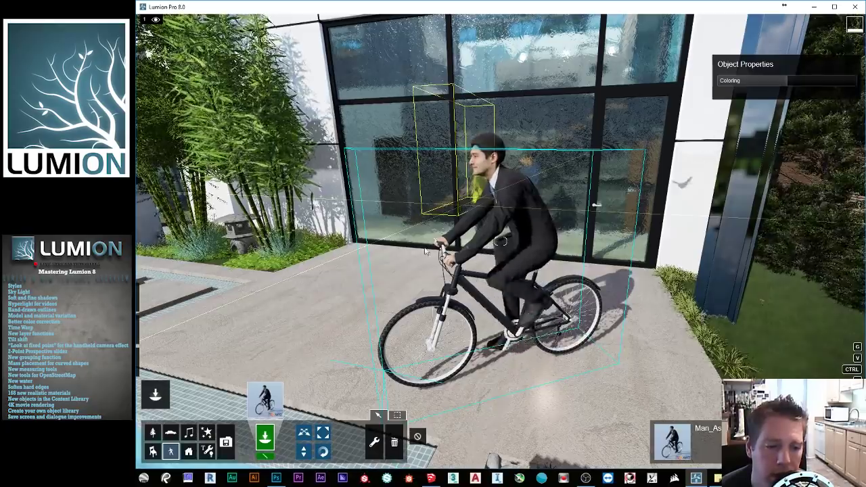
key("w")
key("s")
right_click_drag(298, 393, 269, 384)
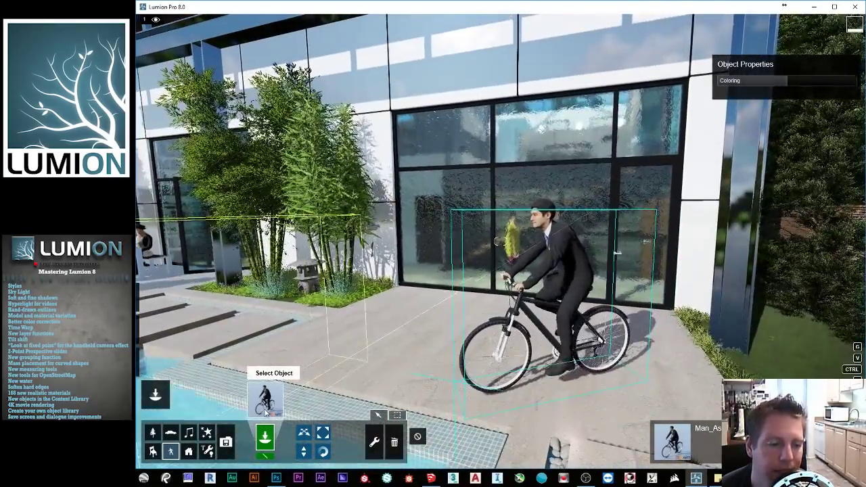
- Place the standing construction worker from the character favourites on the patio in front of the cyclist
left_click(267, 398)
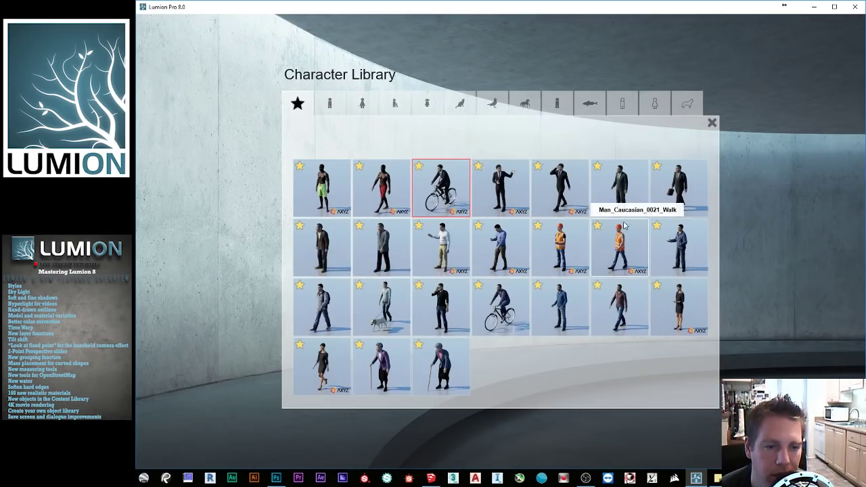
left_click(560, 247)
left_click(410, 361)
key("w")
right_click_drag(410, 362, 357, 392)
- Place the walking construction worker from the character favourites between the standing worker and the cyclist
left_click(265, 399)
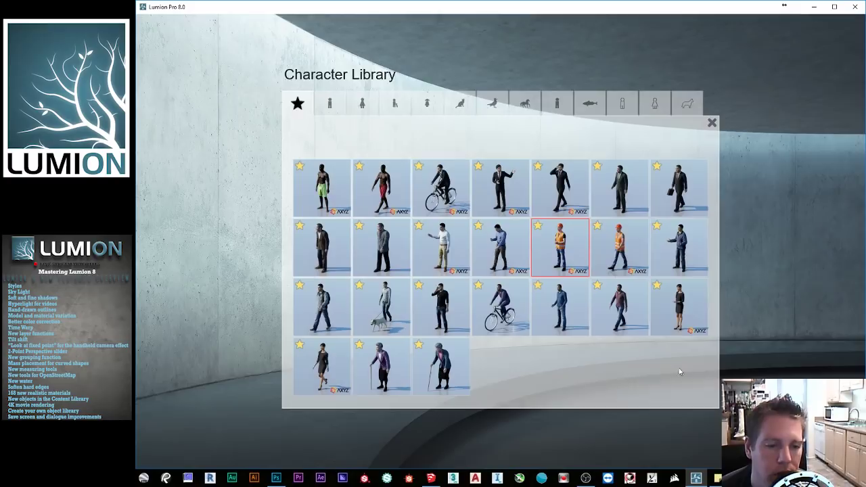
left_click(639, 275)
left_click_drag(545, 328, 680, 372)
key("s")
right_click_drag(679, 372, 737, 351)
key("w")
key("s")
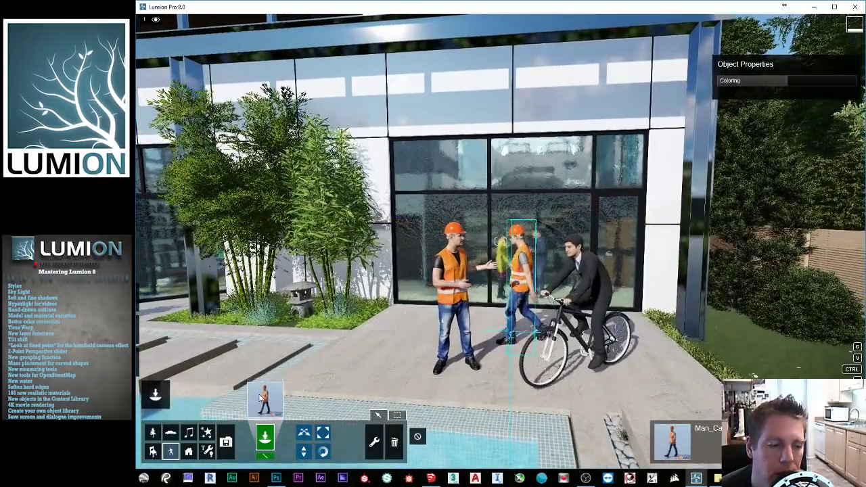
- Place the man walking a dog from the character favourites next to the construction workers and view the whole group
left_click(265, 399)
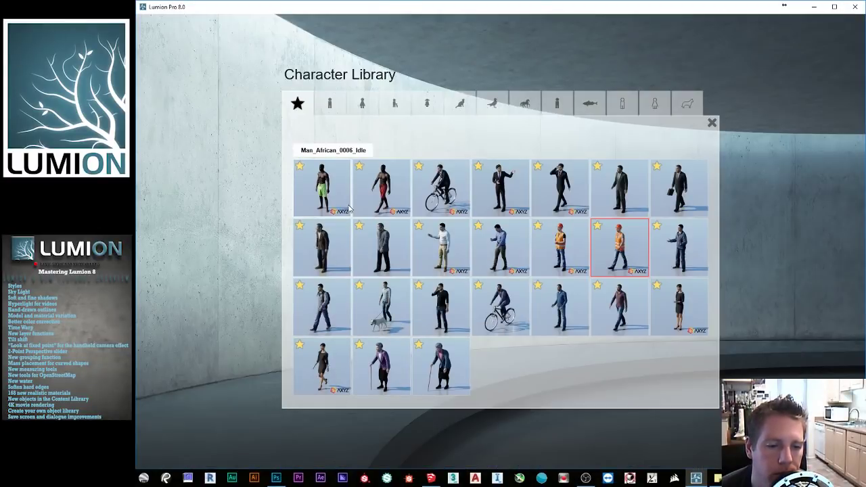
left_click(362, 328)
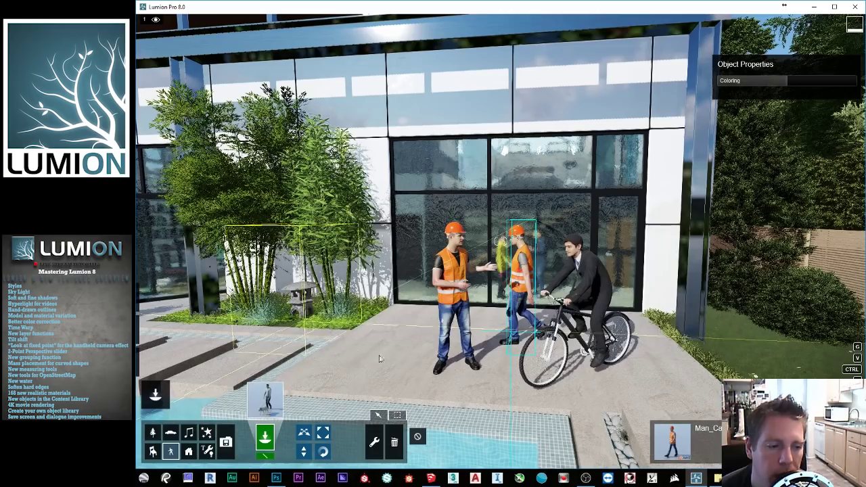
key("w")
right_click_drag(387, 345, 460, 375)
key("s")
key("w")
key("s")
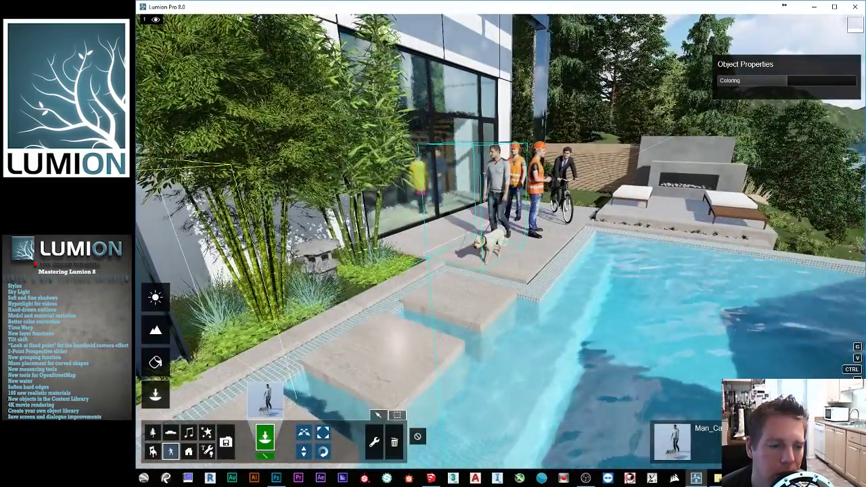
- Look through the bird category of the character library and delete the stray dog walker from the glass facade
left_click(260, 402)
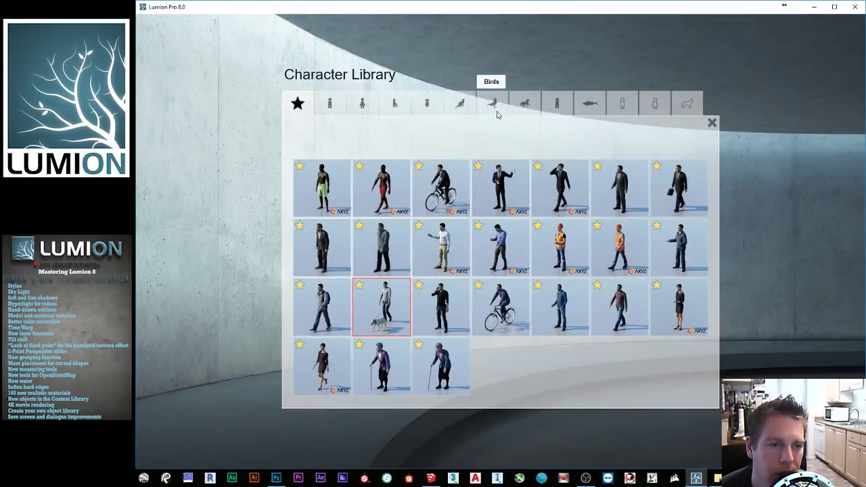
left_click(524, 107)
left_click(494, 107)
key("Escape")
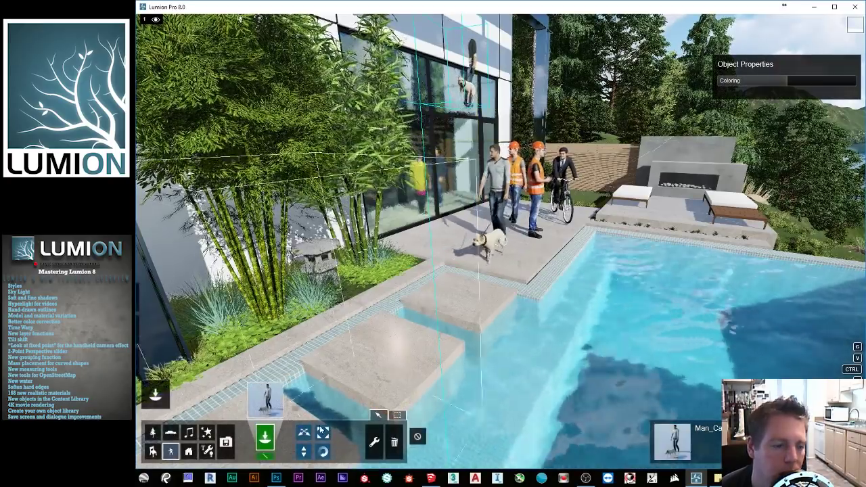
left_click(395, 442)
left_click(466, 106)
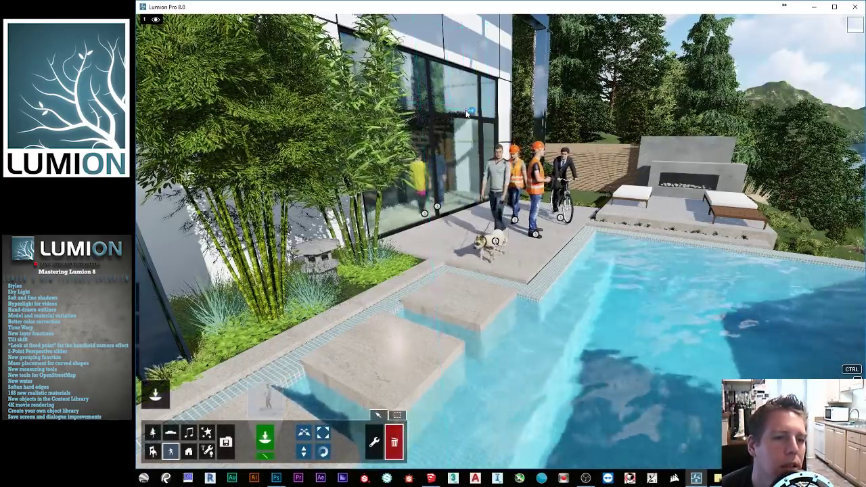
- Place the white dog from the Pets category of the character library on the patio beside the dog walker
left_click(265, 400)
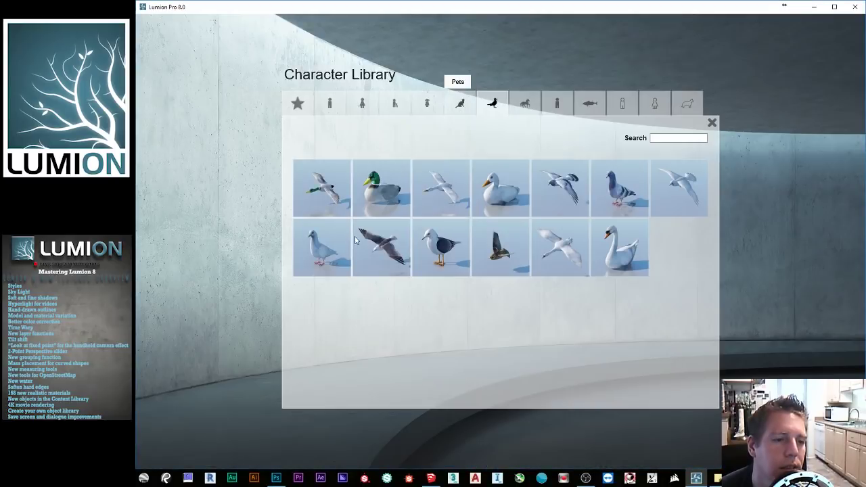
left_click(389, 186)
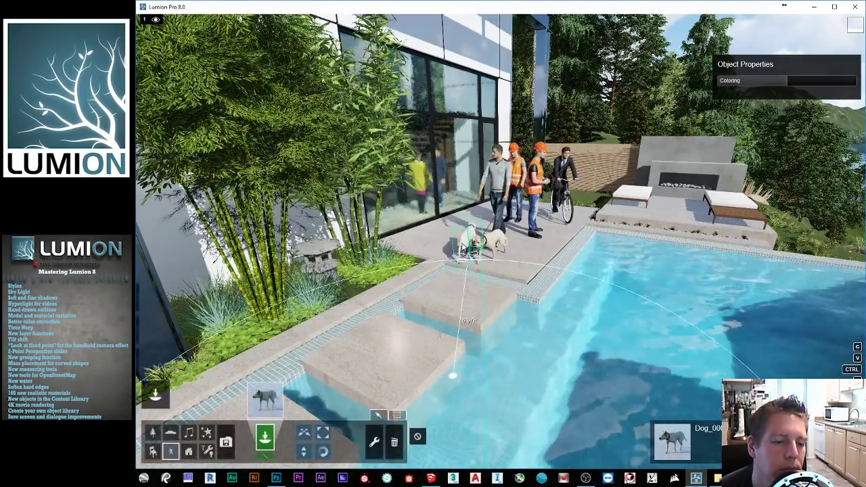
- Look through the women and favourites categories of the character library
left_click(265, 396)
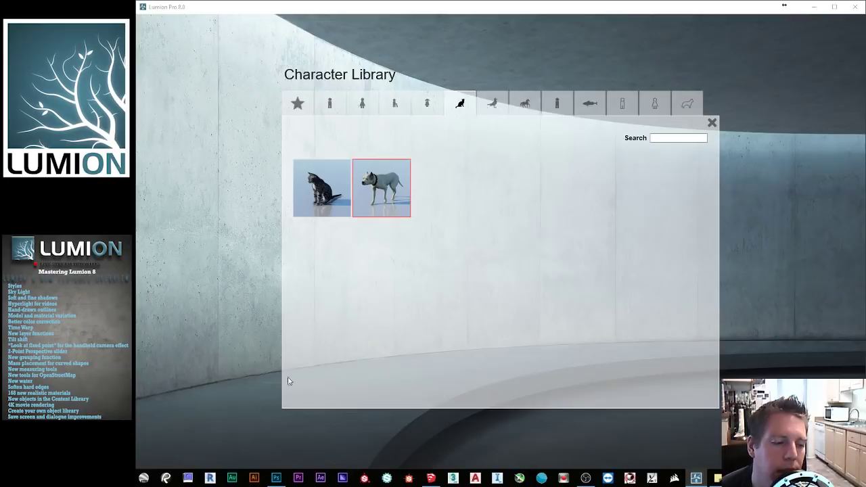
left_click(362, 106)
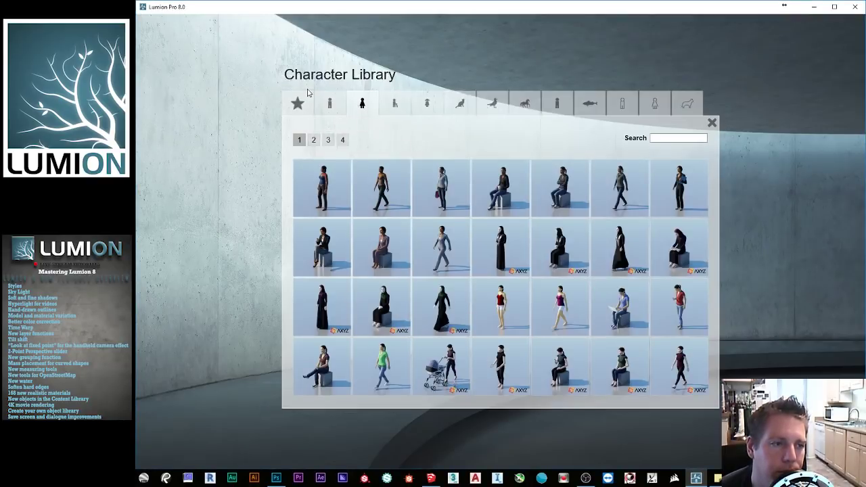
left_click(308, 88)
left_click(265, 397)
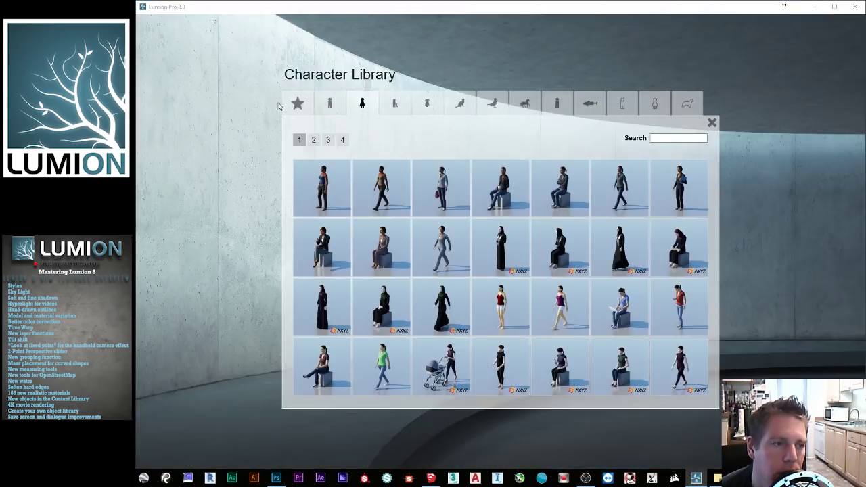
left_click(267, 105)
left_click(264, 396)
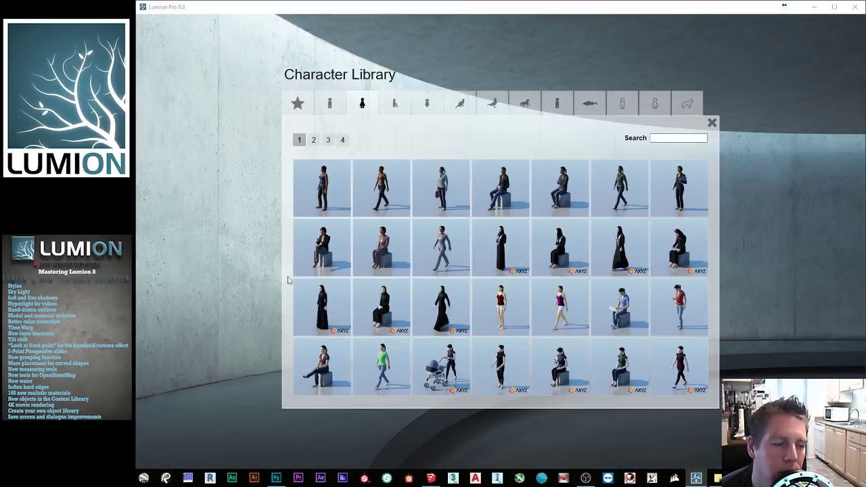
left_click(298, 103)
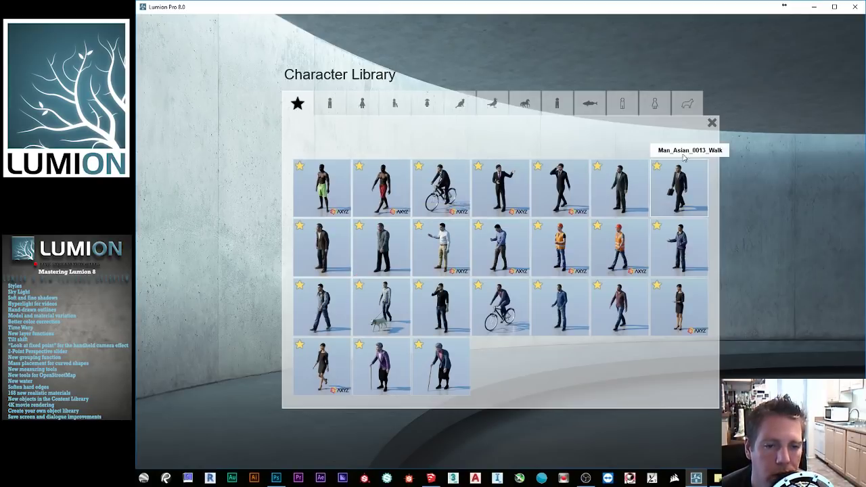
left_click(712, 122)
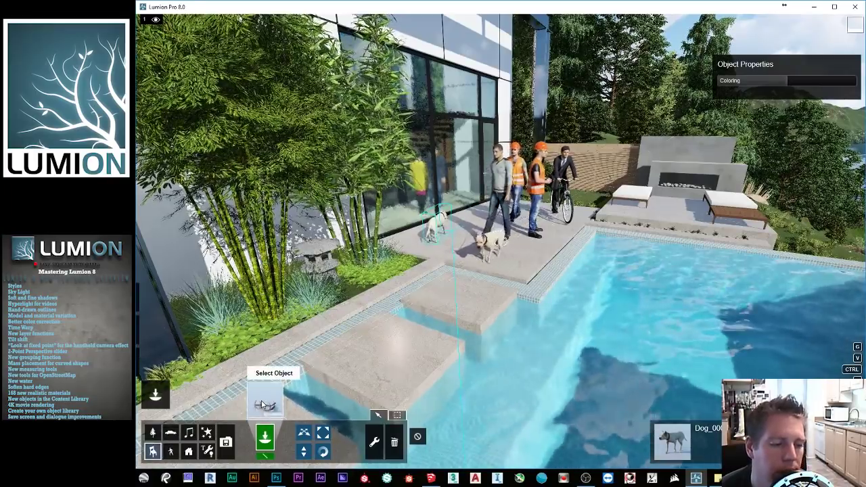
- Clear the indoor library's search filter and place the blue bed from its favourites in the pool beside the patio
left_click(265, 405)
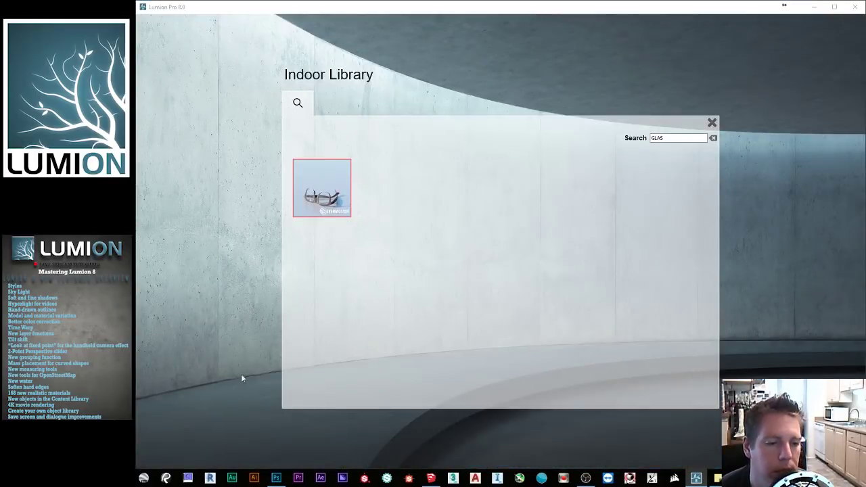
left_click(713, 139)
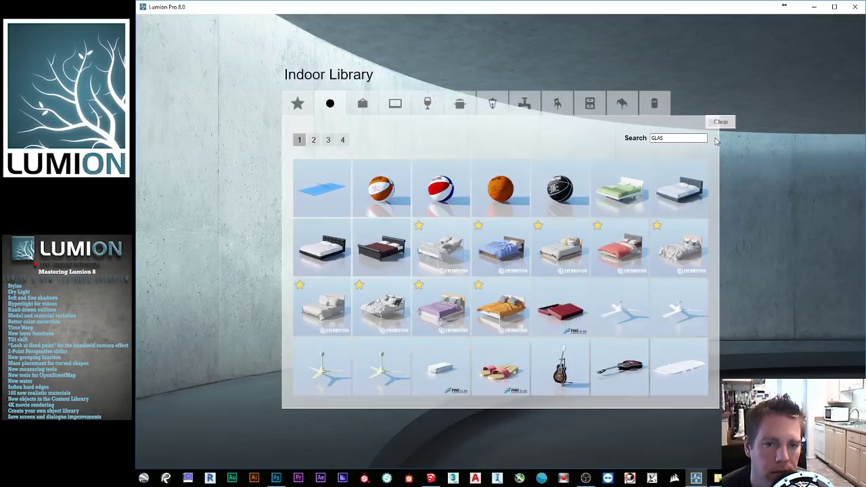
left_click(298, 104)
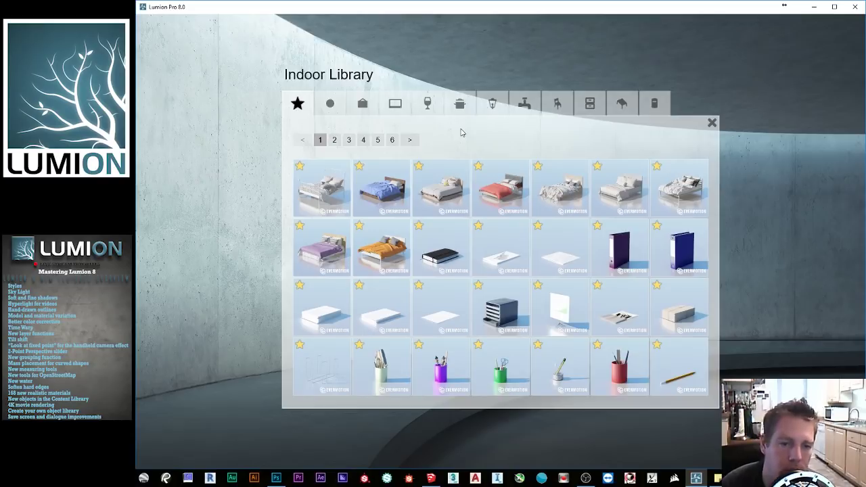
left_click(387, 192)
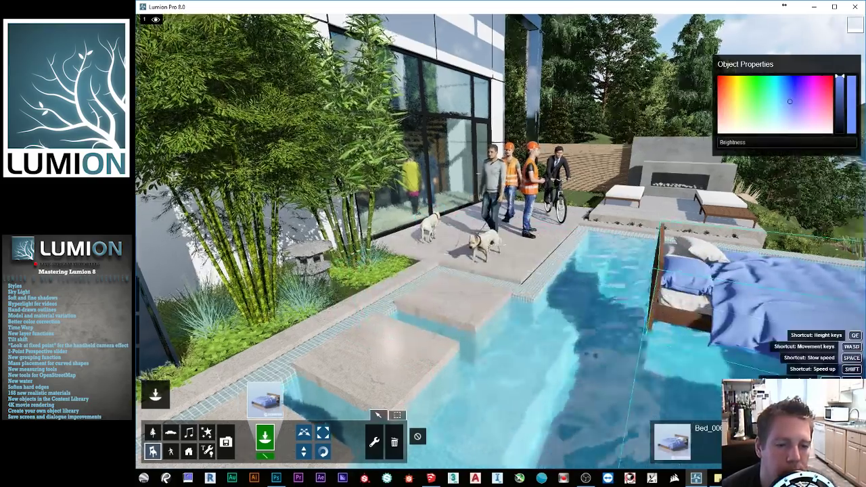
right_click_drag(501, 242, 494, 328)
key("q")
key("s")
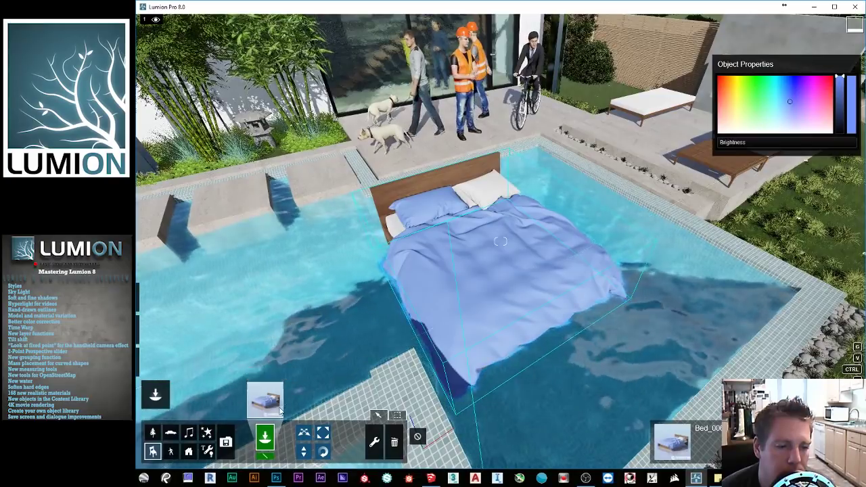
- Place the stack of folded clothes with blue layers from page 5 of the indoor favourites on the blue bed
left_click(280, 410)
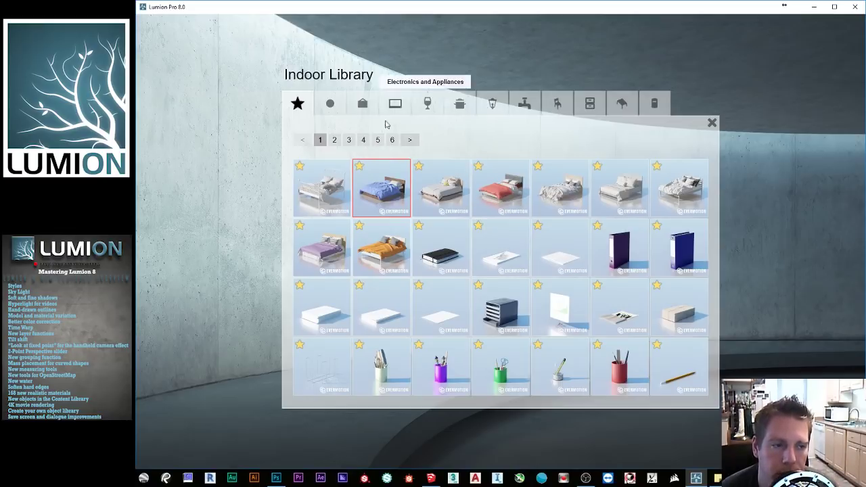
left_click(333, 140)
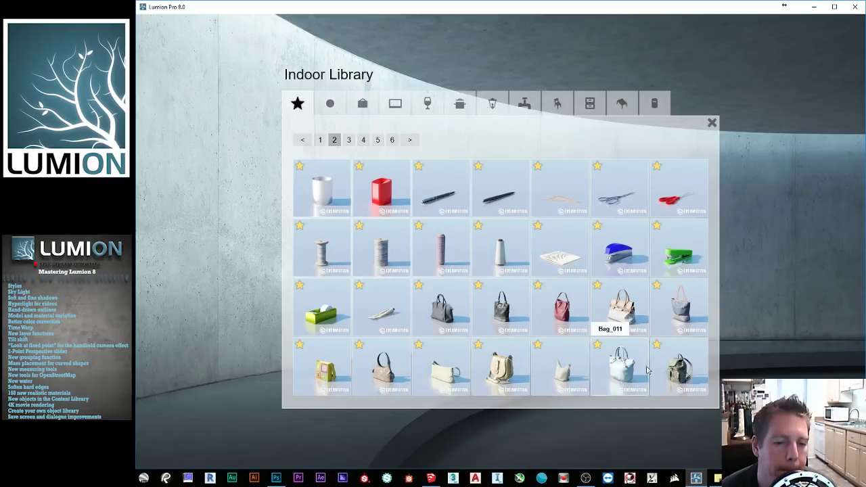
left_click(349, 140)
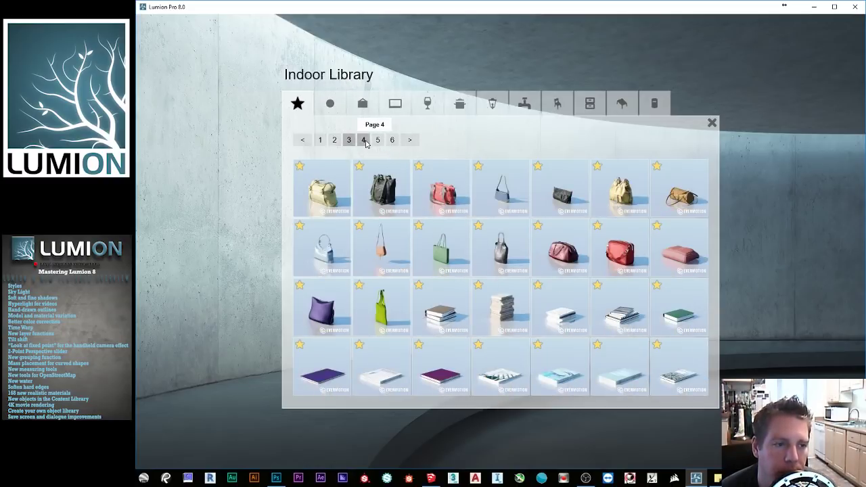
left_click(363, 140)
left_click(378, 141)
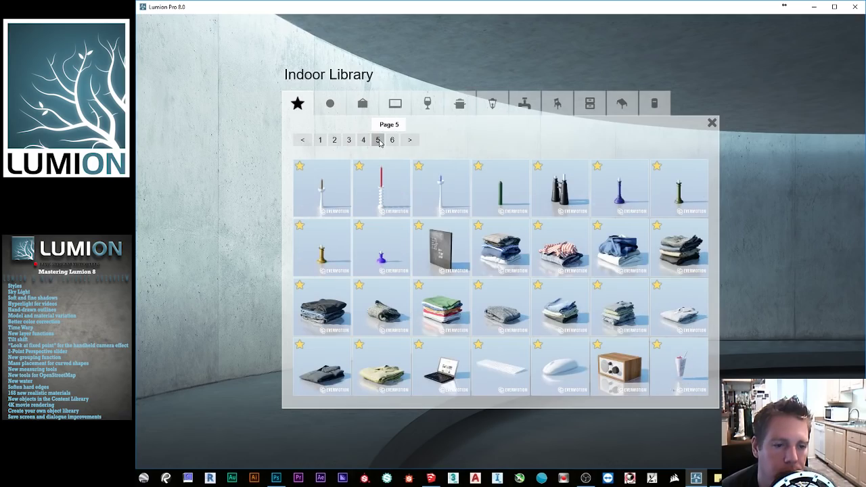
left_click(488, 245)
key("w")
right_click_drag(439, 274, 312, 383)
key("s")
key("w")
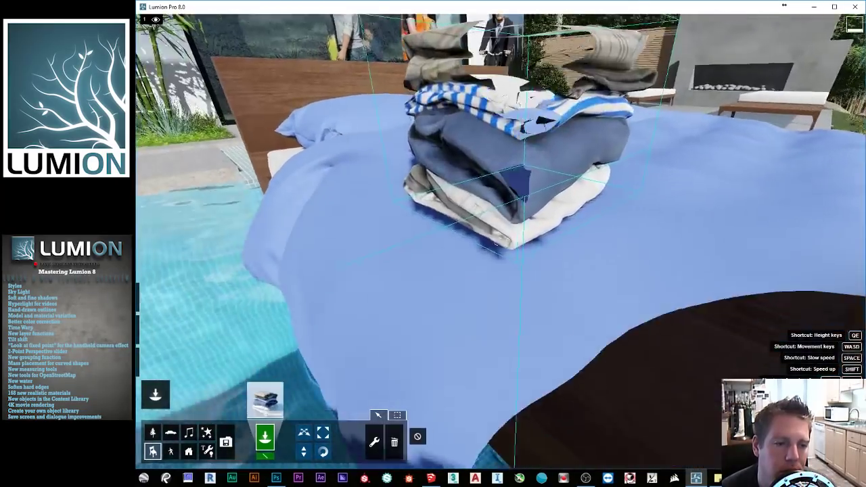
key("s")
- Place the beige hanging cloth from page 7 of the indoor Decoration category on the glass facade near the bamboo
left_click(265, 399)
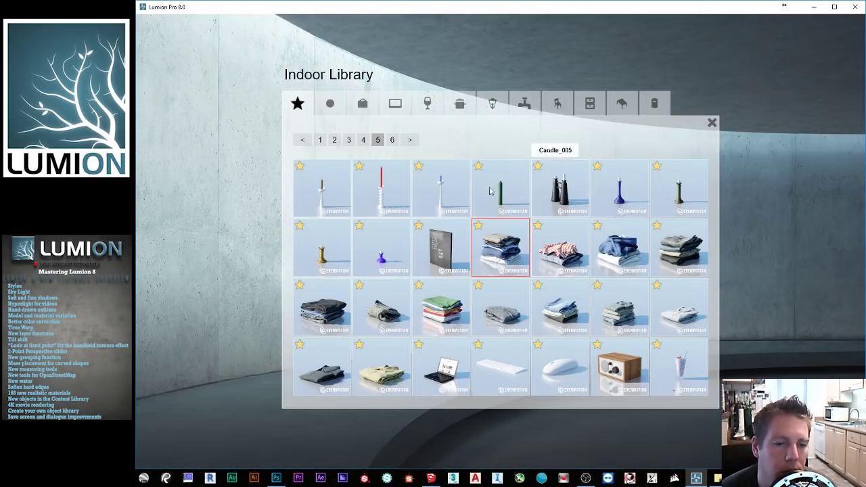
left_click(393, 140)
left_click(378, 140)
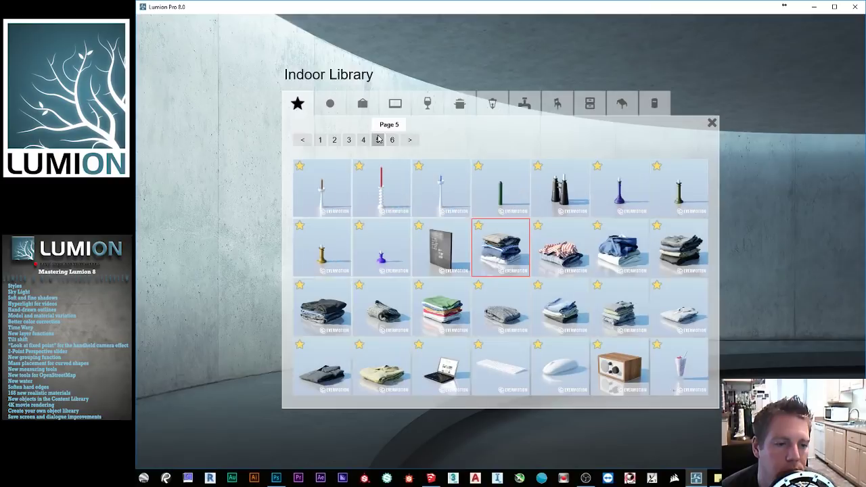
left_click(330, 101)
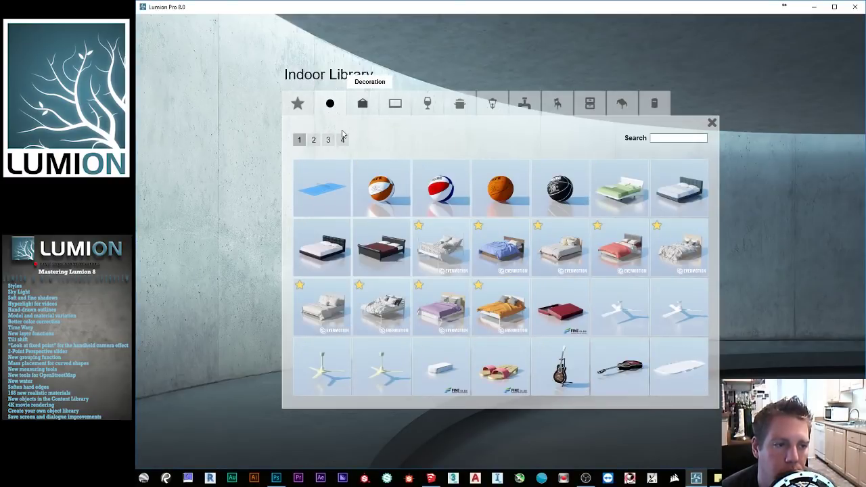
left_click(362, 105)
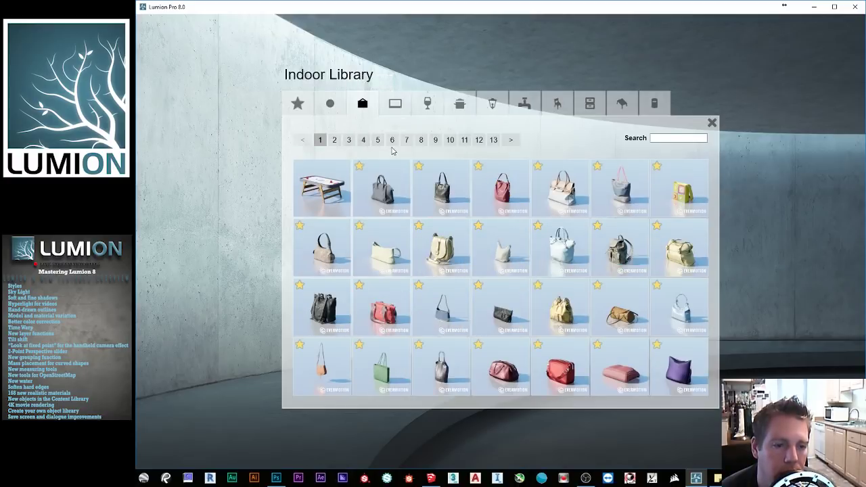
left_click(376, 140)
left_click(393, 140)
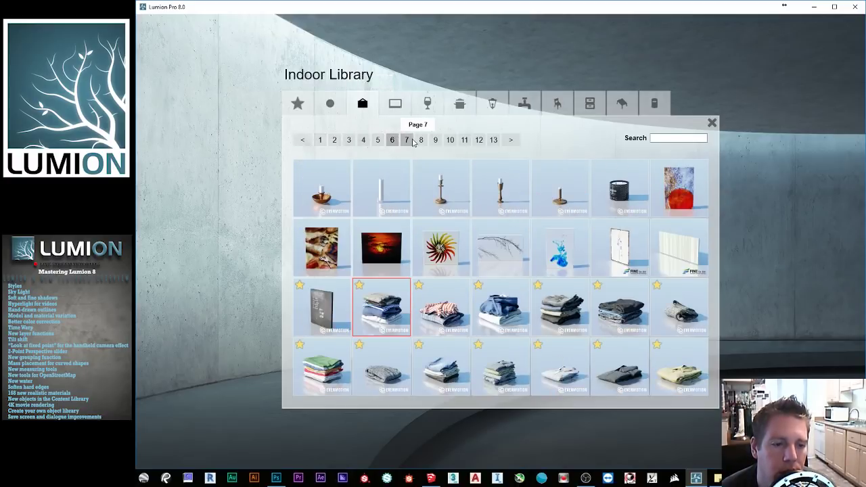
left_click(408, 141)
left_click(515, 306)
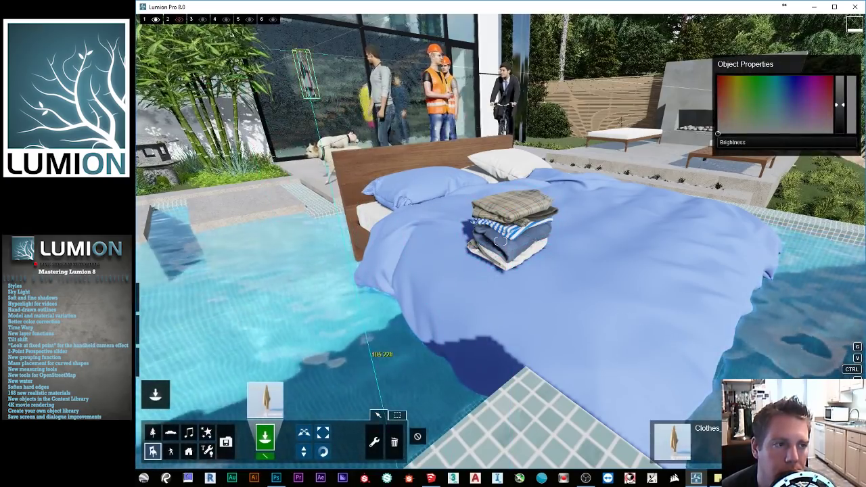
key("w")
key("w")
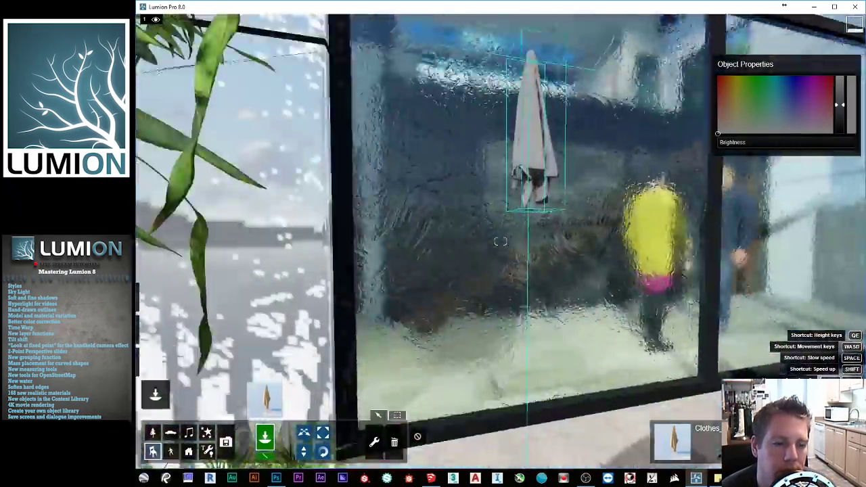
key("s")
key("s")
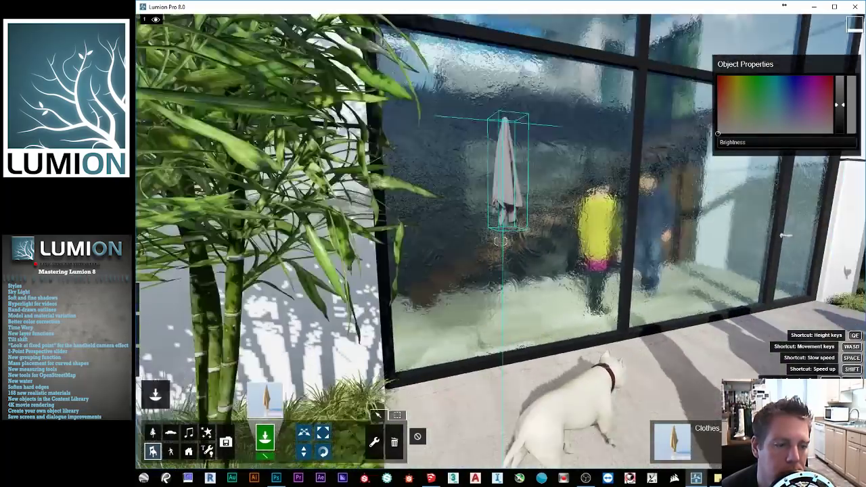
key("s")
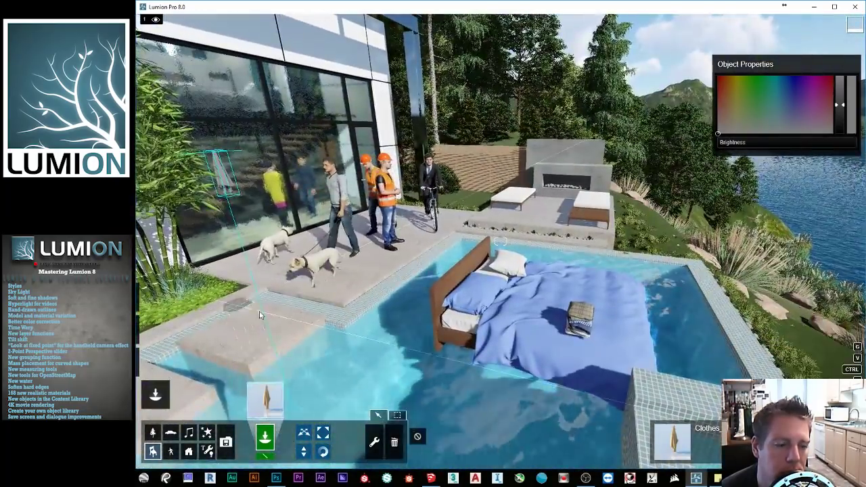
- Place the fruit tart from page 6 of the indoor Food and Drink category on the tiled pool ledge beside the bed
left_click(265, 399)
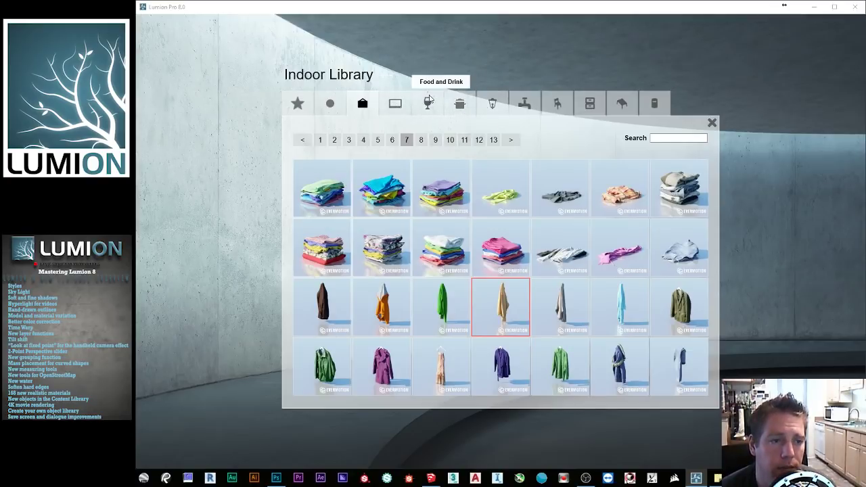
left_click(428, 103)
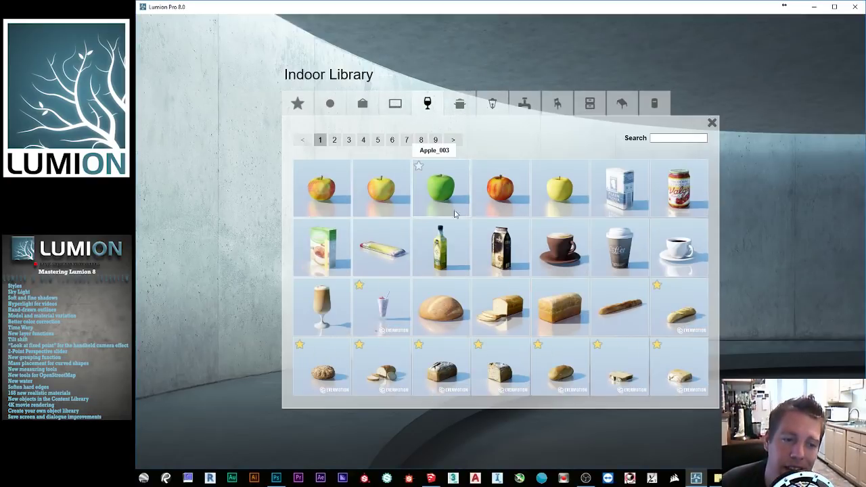
left_click(392, 140)
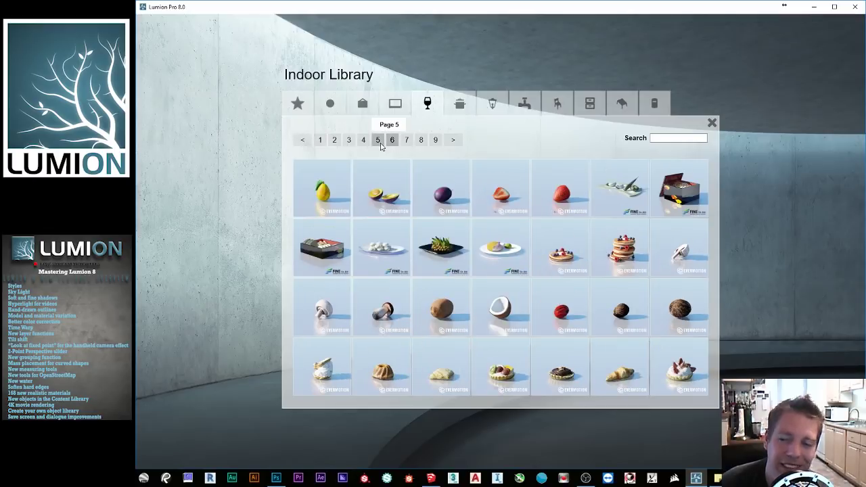
left_click(501, 369)
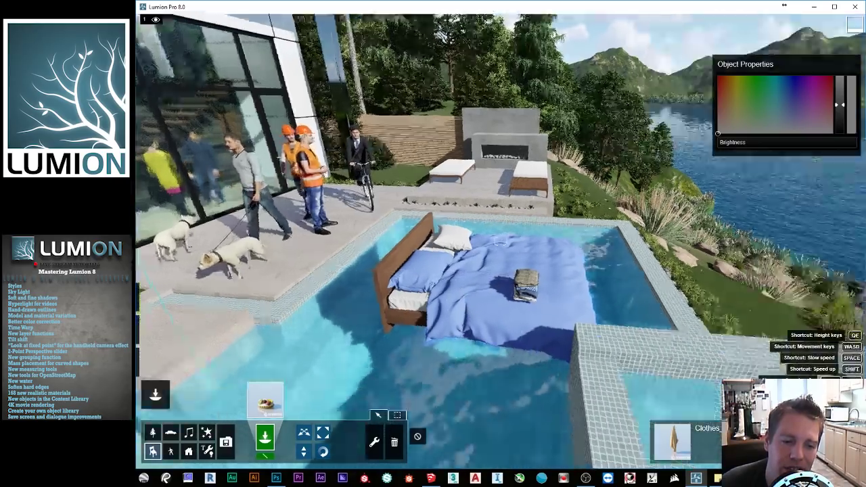
key("w")
right_click_drag(412, 257, 311, 369)
left_click(433, 274)
key("w")
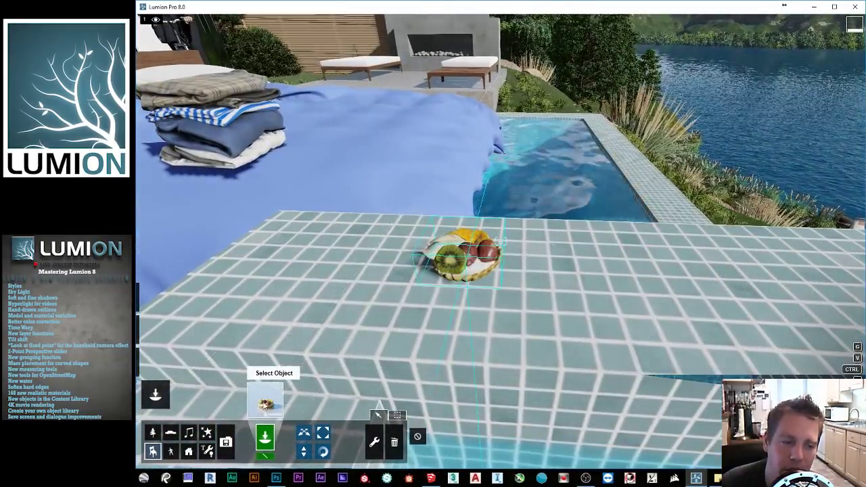
- Place the whole sliced pizza from page 8 of the indoor Food and Drink category on the tiled pool ledge beside the fruit tart
left_click(265, 403)
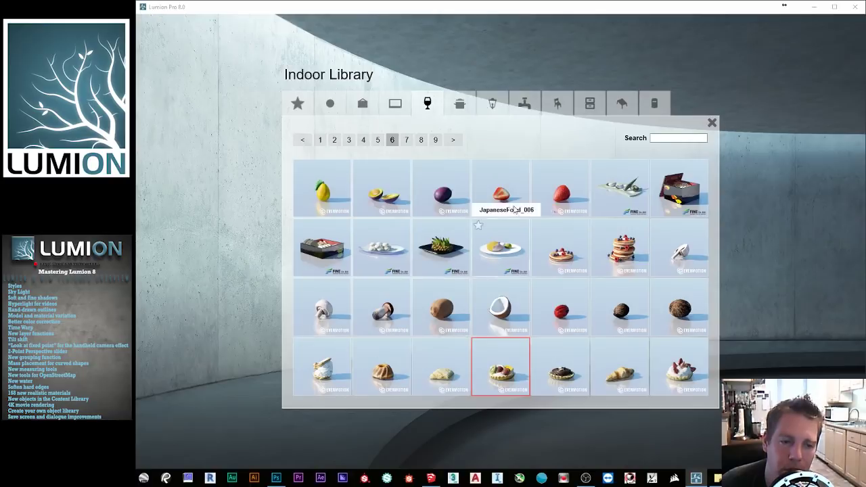
left_click(365, 140)
left_click(378, 140)
left_click(392, 140)
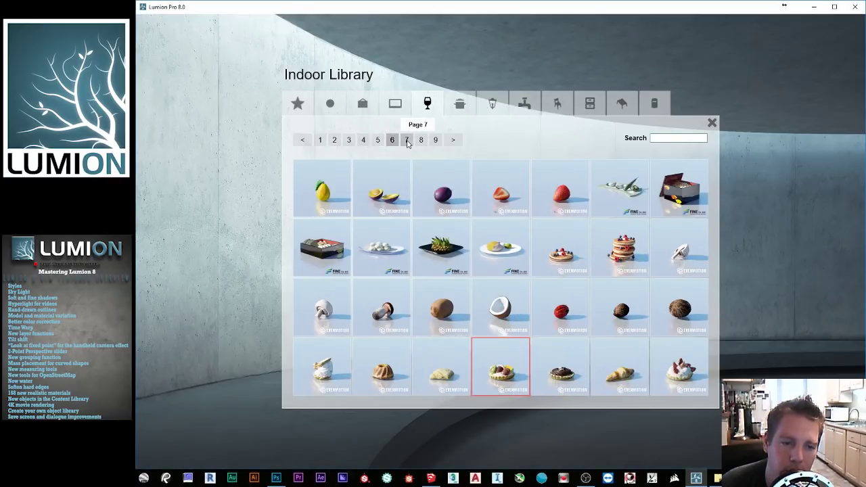
left_click(408, 140)
left_click(419, 142)
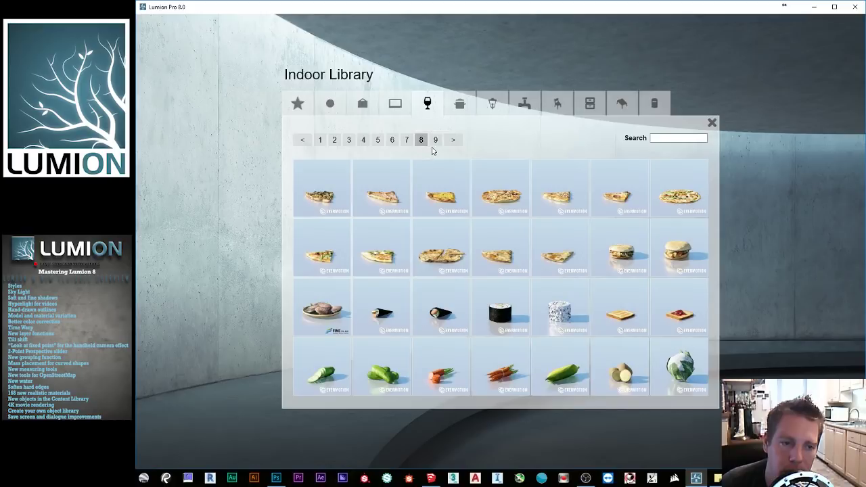
left_click(501, 197)
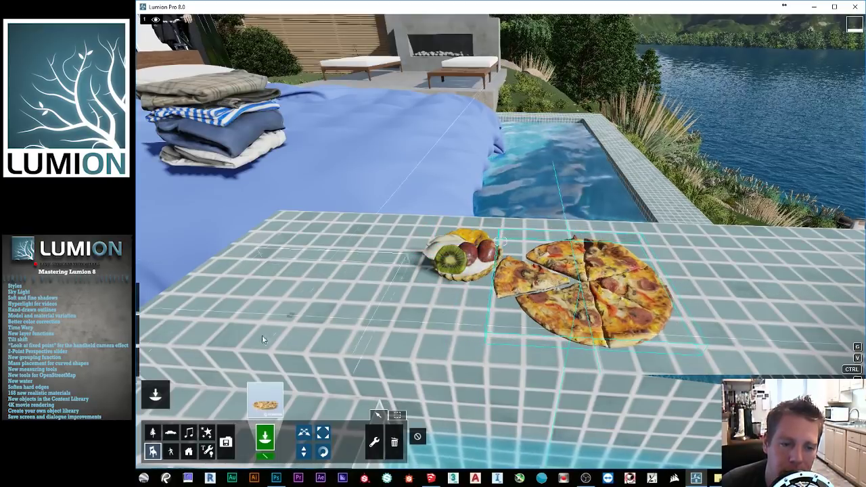
- Place the bread loaf from page 2 of the indoor Food and Drink category on the pool ledge, on the tart's other side from the pizza
left_click(256, 407)
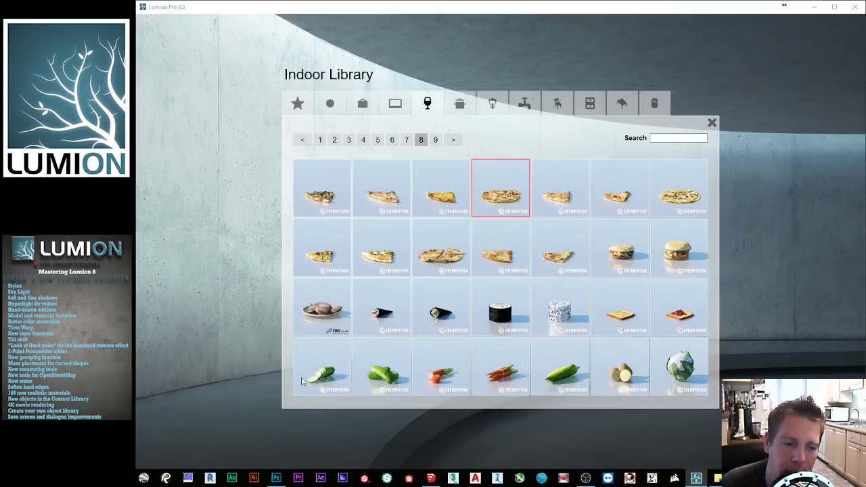
left_click(435, 140)
left_click(405, 140)
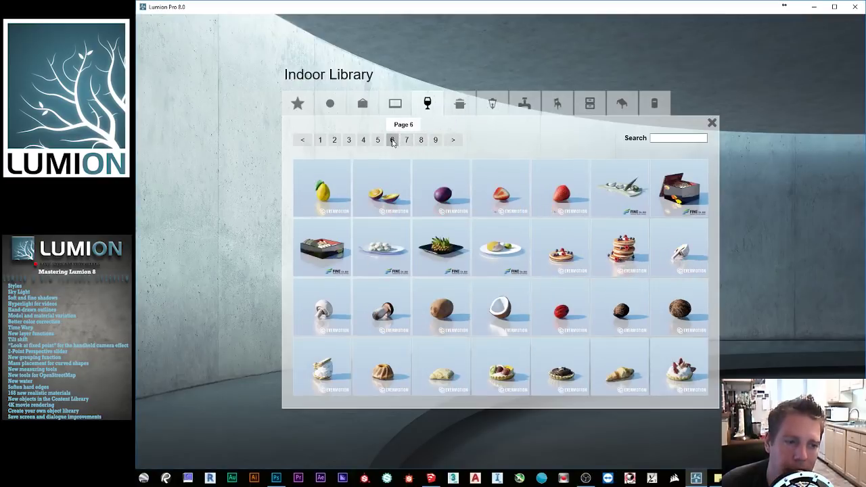
left_click(363, 140)
left_click(335, 140)
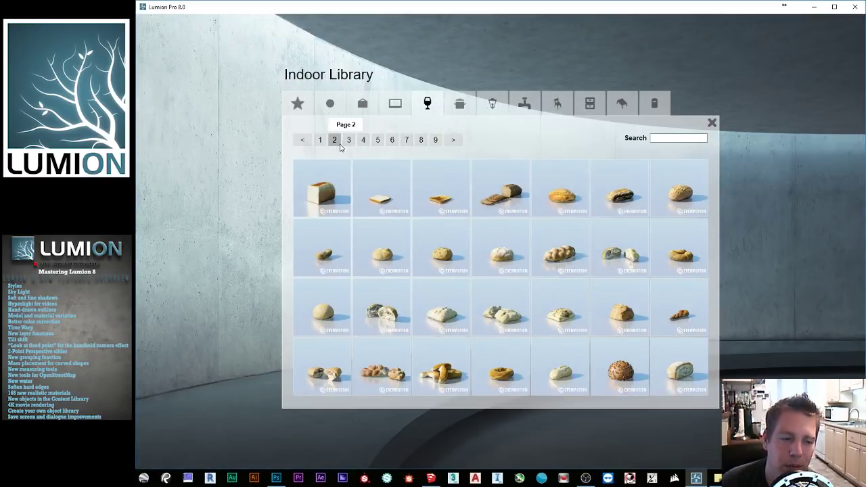
left_click(313, 197)
mouse_move(348, 271)
right_mouse_down()
mouse_move(332, 237)
mouse_move(335, 260)
mouse_move(353, 265)
right_mouse_up()
key("w")
key("s")
- Leave the indoor library and look over the objects offered in the Outdoor Library
left_click(269, 402)
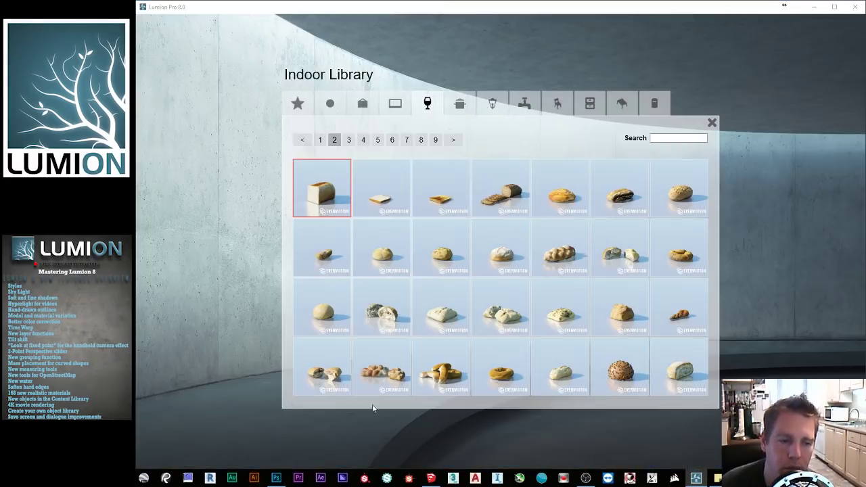
left_click(711, 122)
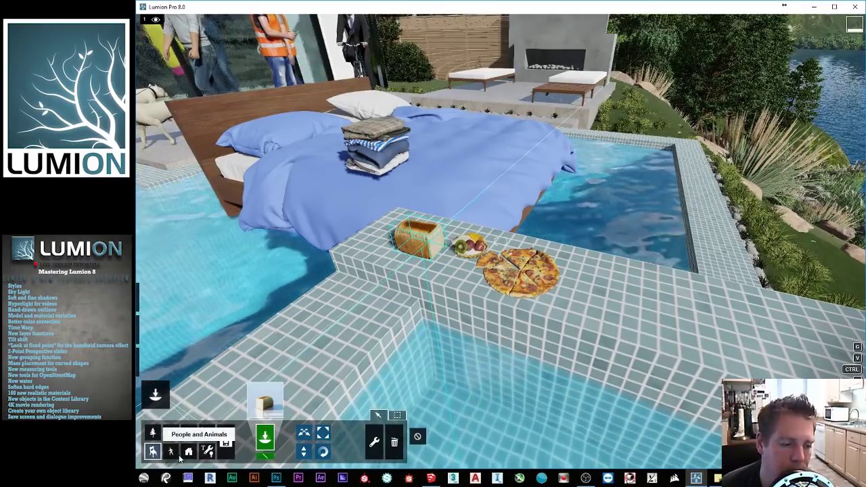
left_click(189, 451)
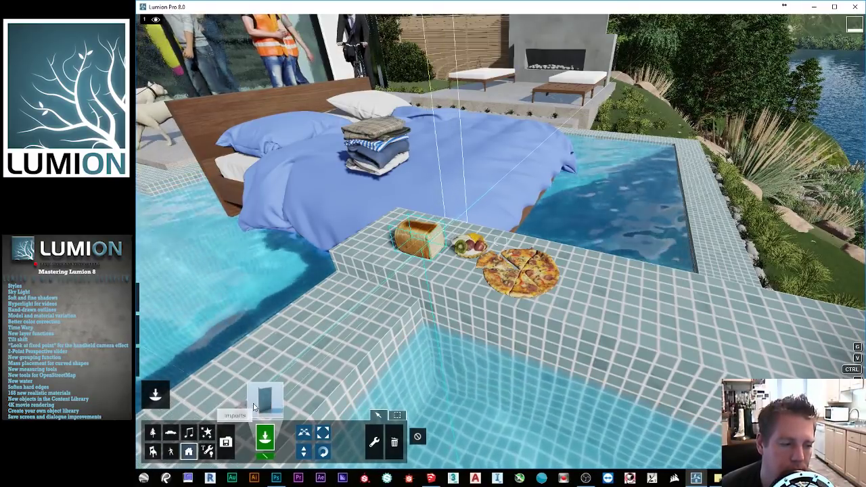
left_click(264, 399)
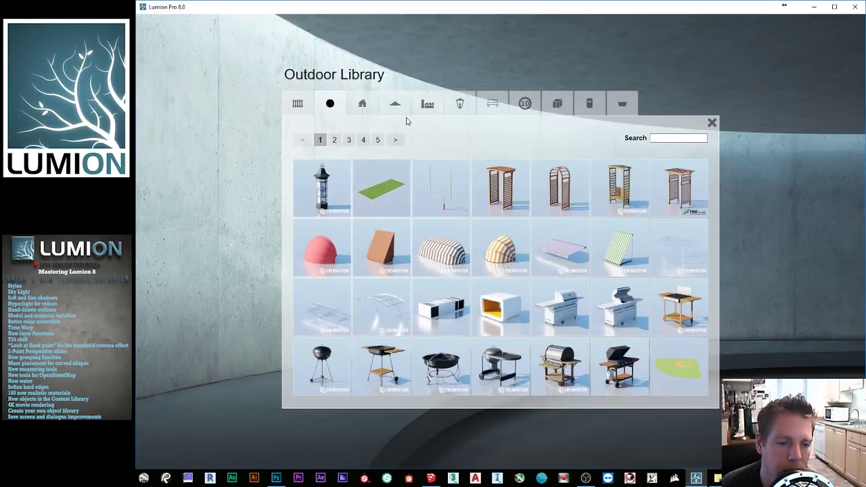
left_click(410, 112)
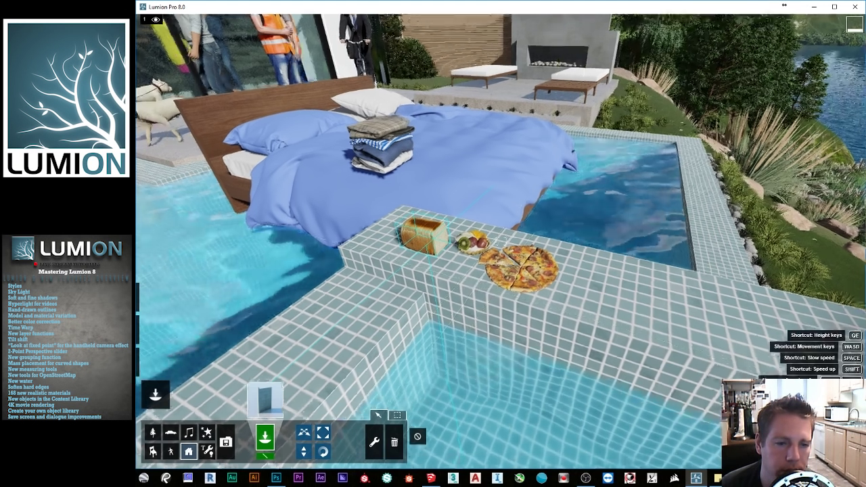
- Save the lake house scene to the Desktop as a Lumion scene file named tEST sCENE
key("s")
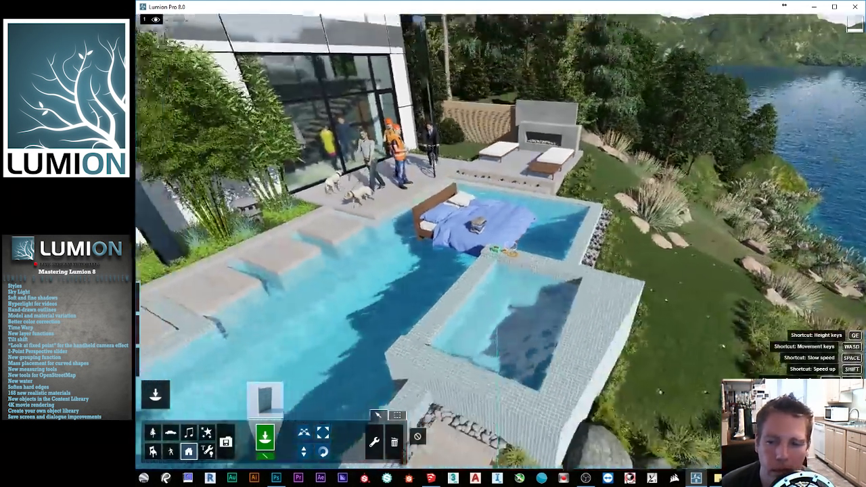
key("s")
right_click_drag(499, 325, 475, 297)
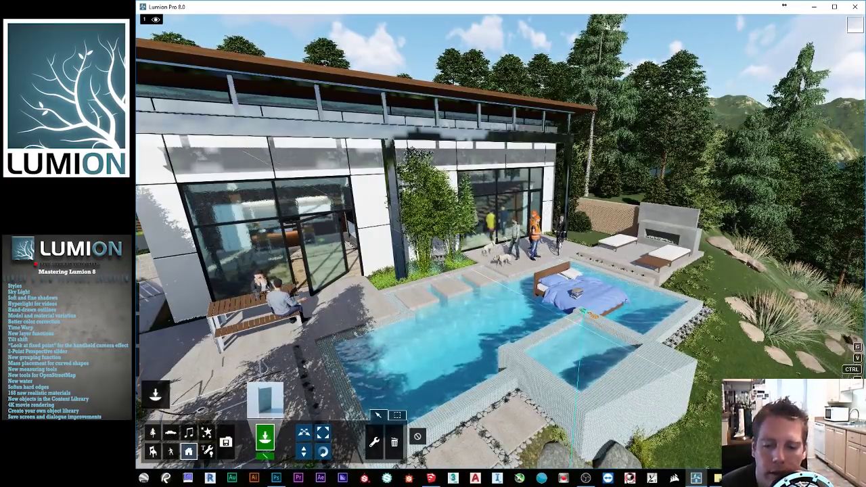
left_click(853, 434)
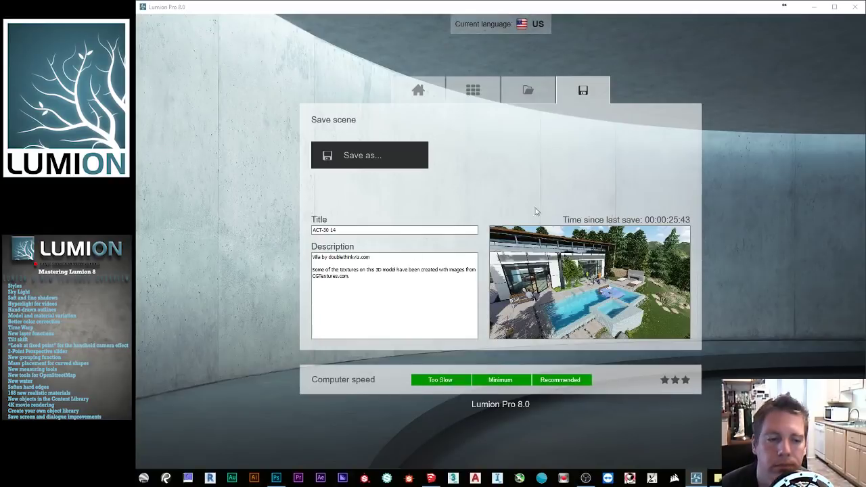
left_click(377, 161)
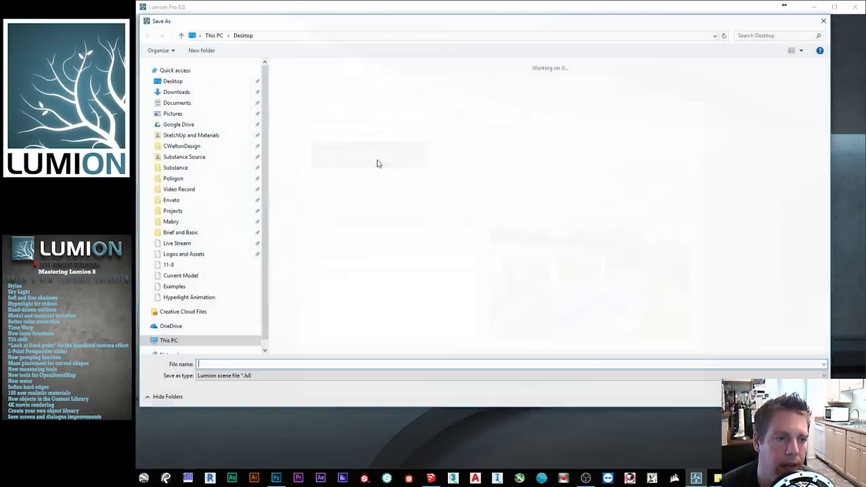
scroll(212, 67, "up", 2)
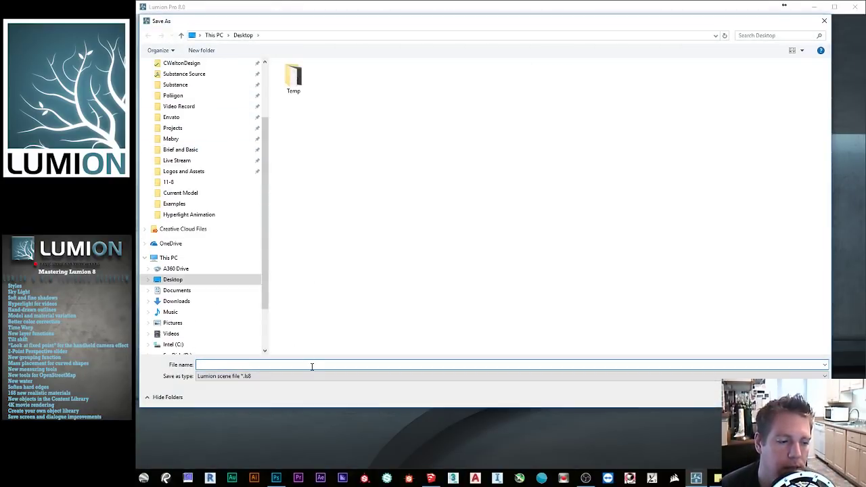
type("tEST")
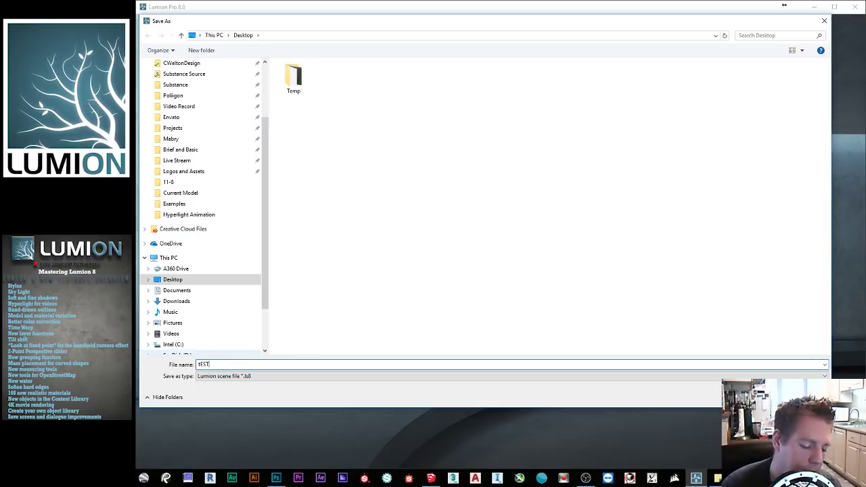
type(" sCENE")
key("Return")
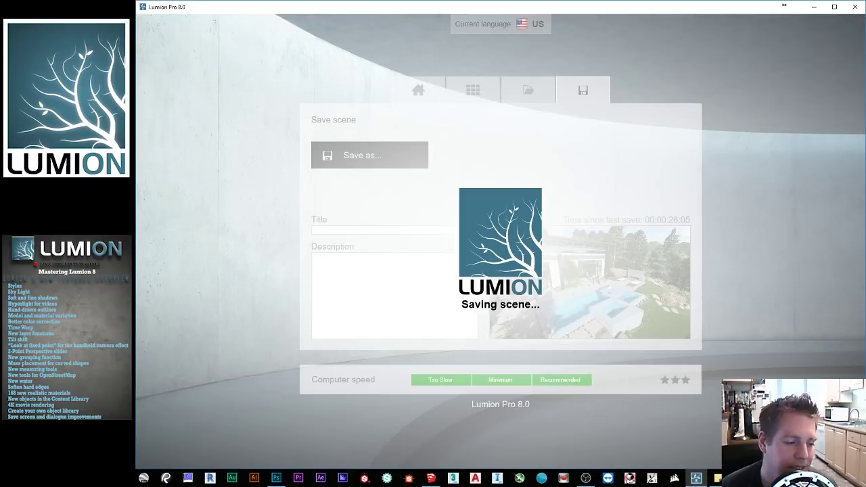
- Switch to File Explorer to check the Desktop folder for the saved scene file, and return to Lumion
mouse_move(187, 478)
left_click(171, 435)
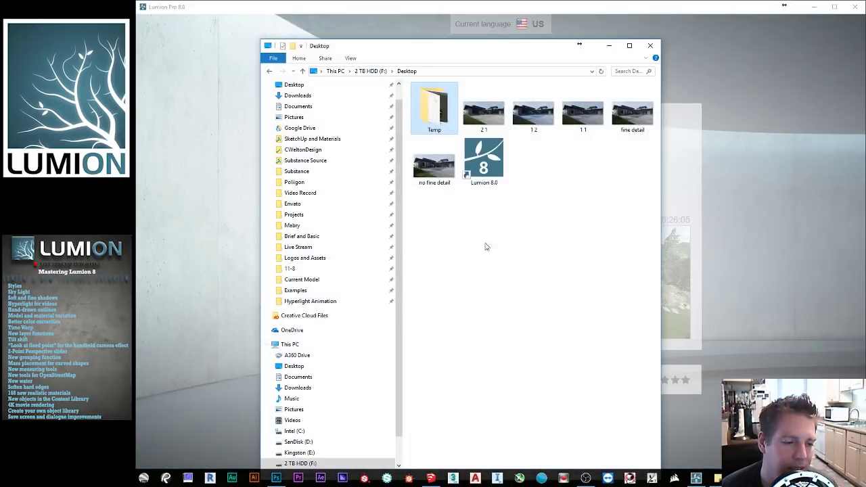
left_click(483, 121)
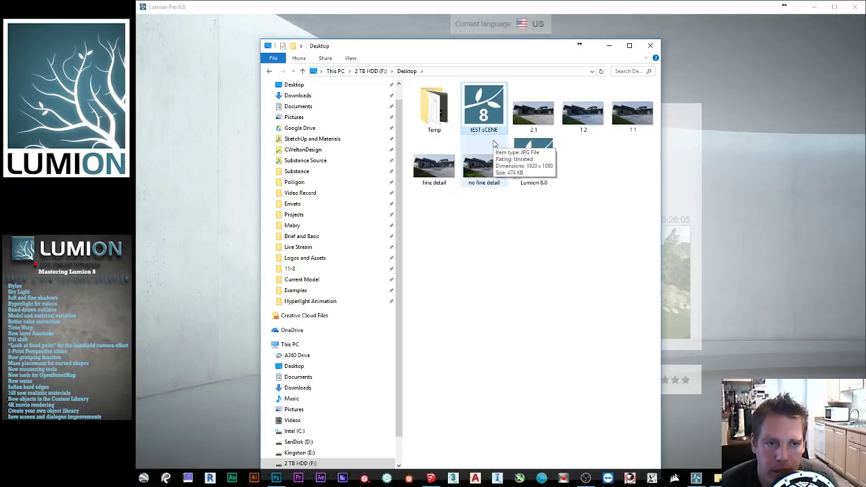
left_click(711, 193)
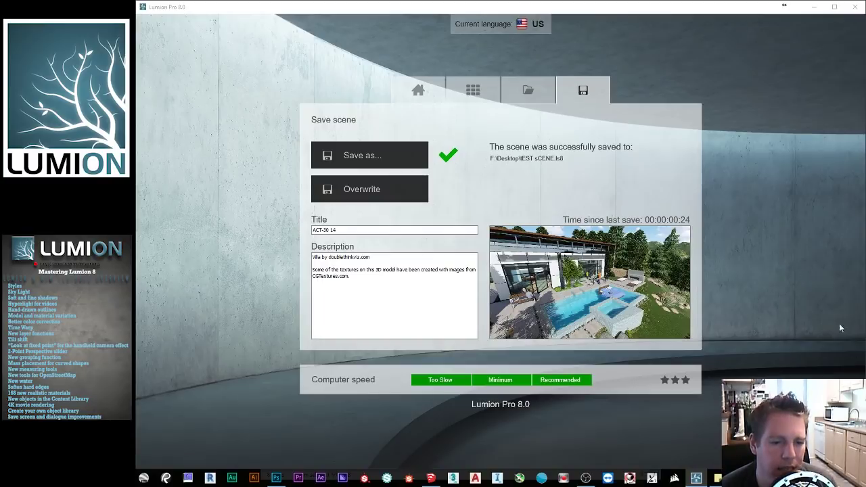
- Cancel saving under another name and overwrite the existing tEST sCENE file instead
left_click(370, 160)
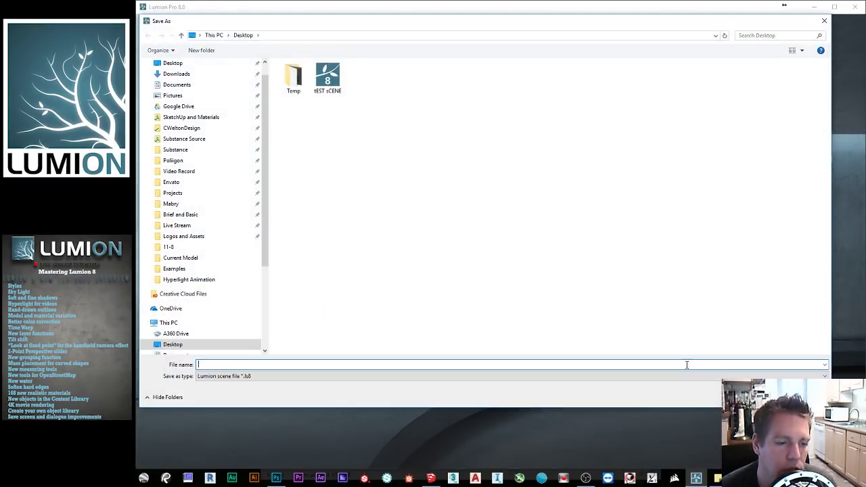
left_click(800, 397)
left_click(389, 189)
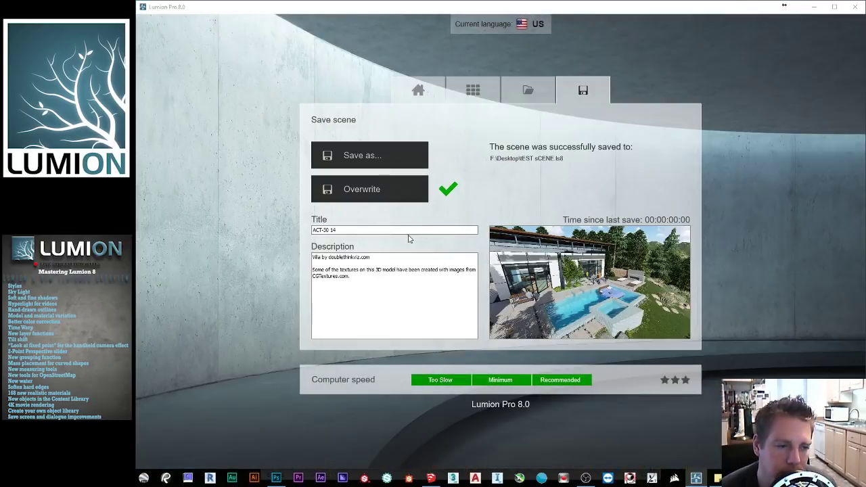
- Examine the saved scene's title and description text
left_click(345, 231)
left_click_drag(344, 231, 271, 228)
left_click_drag(381, 292, 310, 258)
left_click(374, 297)
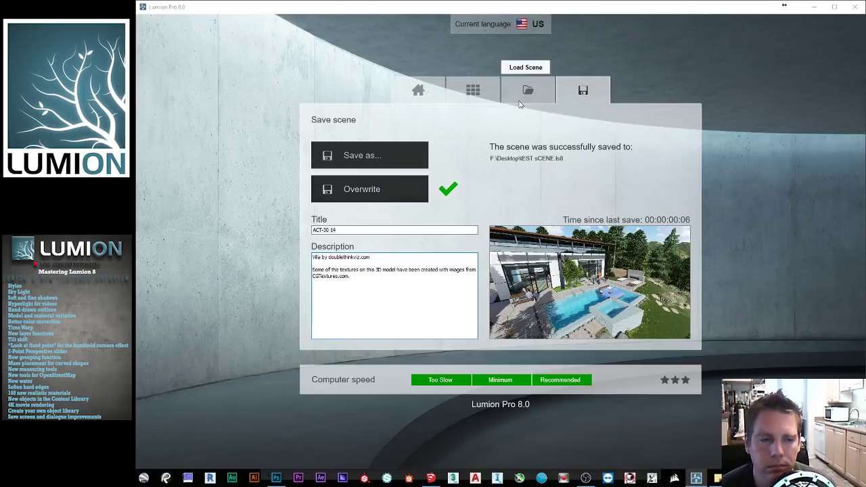
- Preview flythrough clips 1 and 2 in the movie editor, scrubbing through the early part of clip 2
left_click(473, 88)
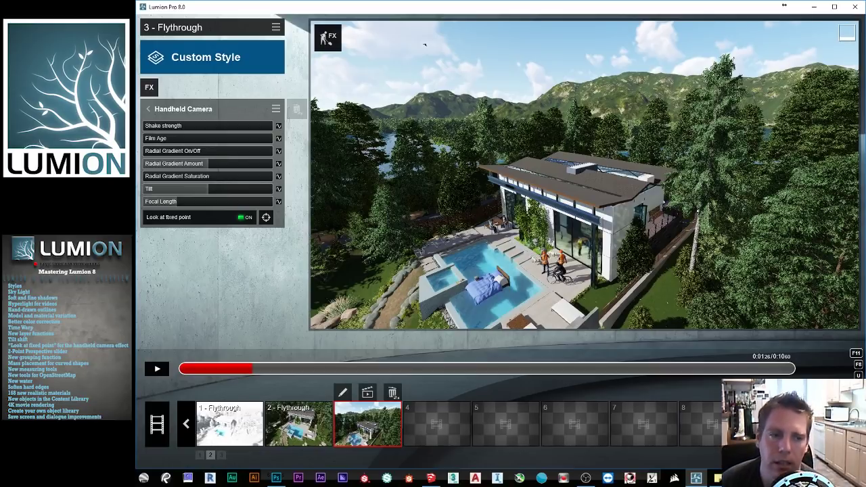
left_click(252, 423)
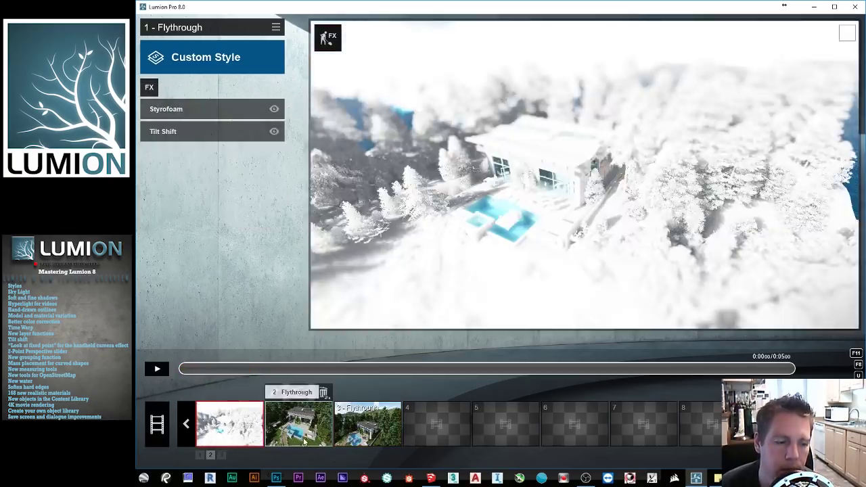
left_click(287, 423)
left_click_drag(245, 377, 280, 377)
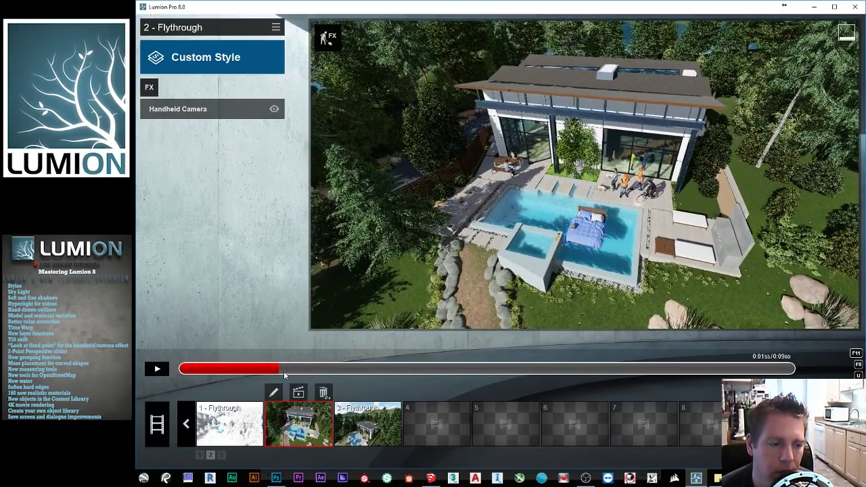
left_click_drag(271, 374, 298, 365)
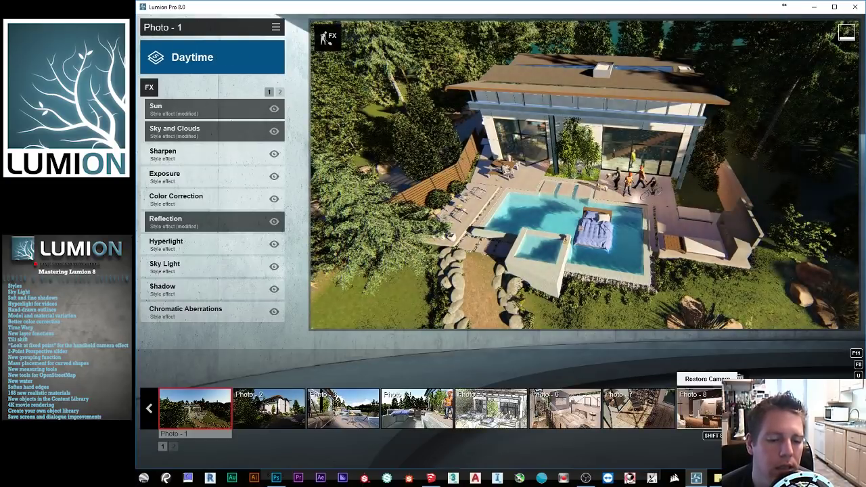
- Exclude Photo - 3 and Photo - 8 from the photo set to render, and close the render options from the current shot
left_click(693, 377)
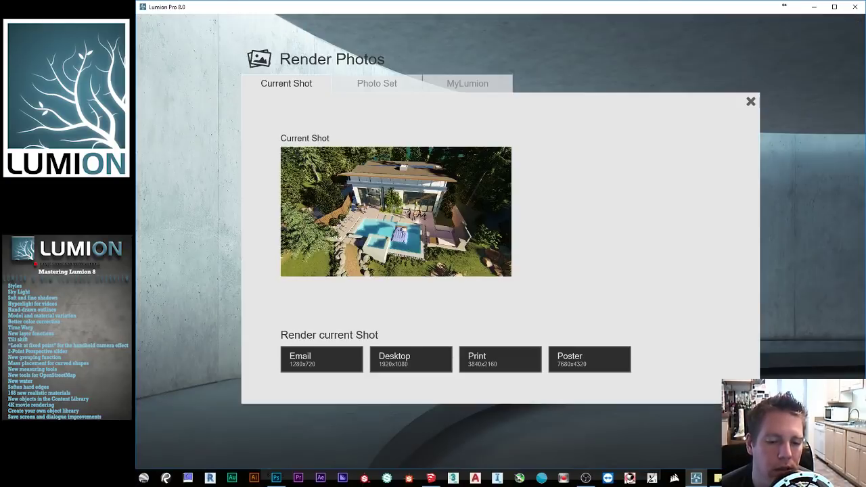
left_click(451, 83)
left_click(401, 88)
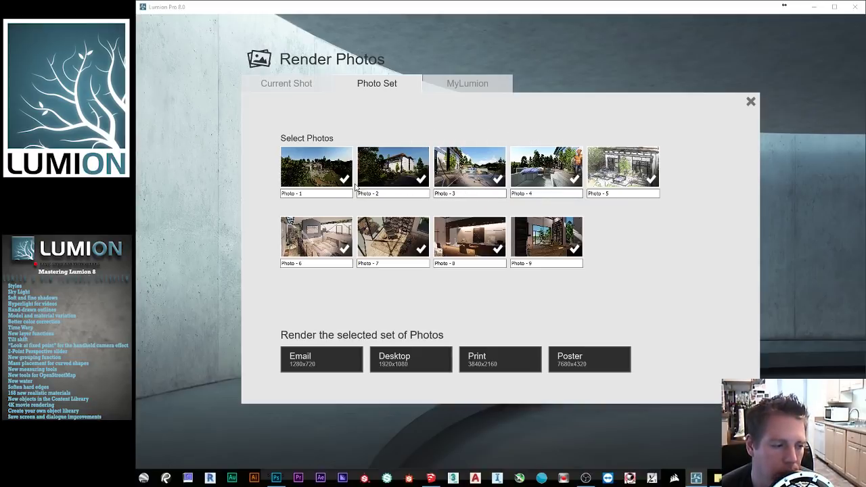
left_click(316, 174)
left_click(317, 173)
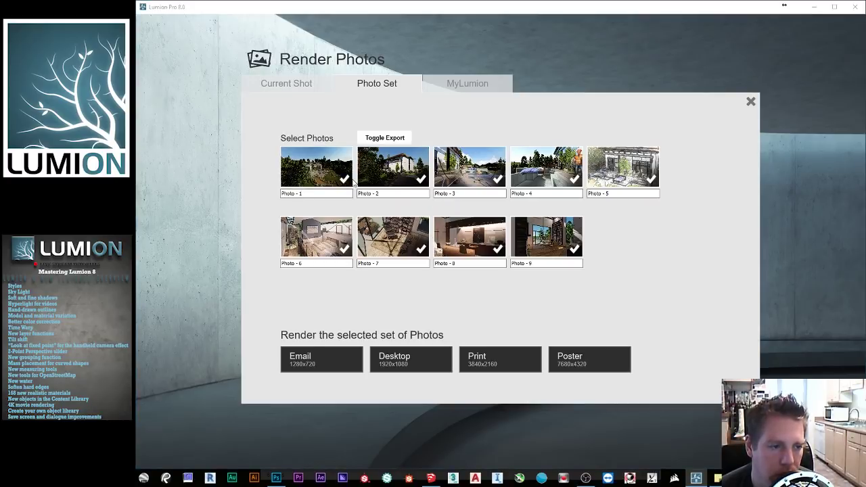
left_click(464, 177)
left_click(470, 238)
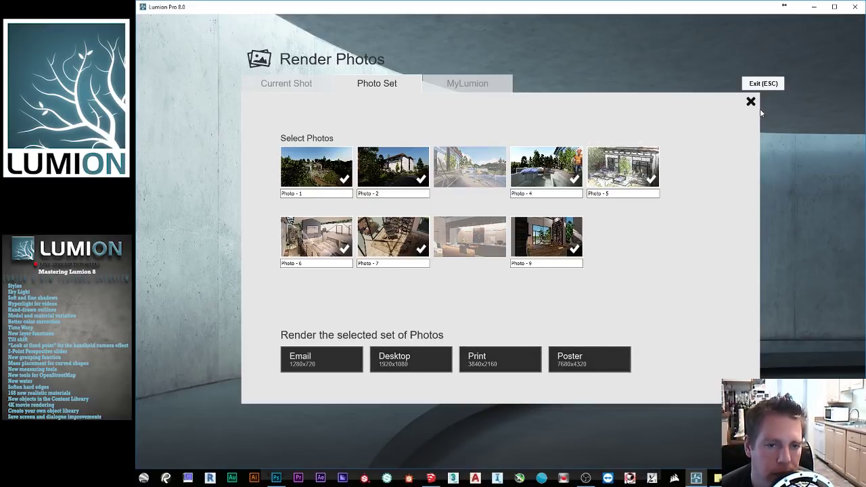
left_click(265, 88)
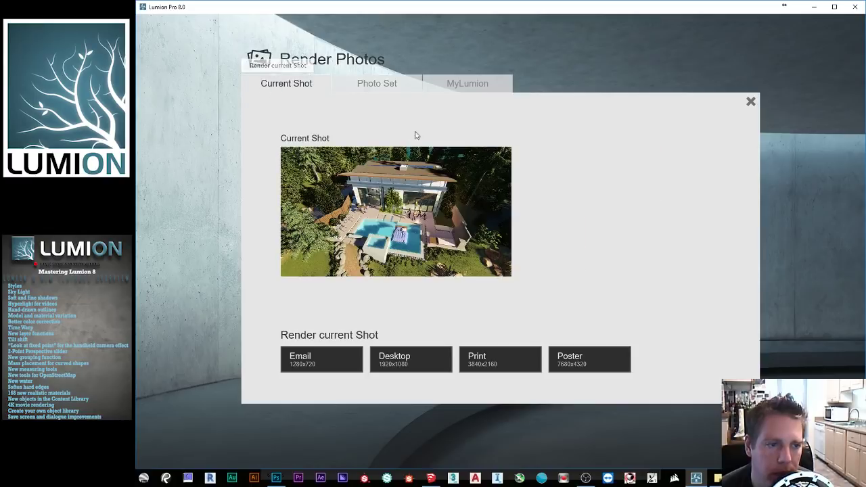
left_click(750, 102)
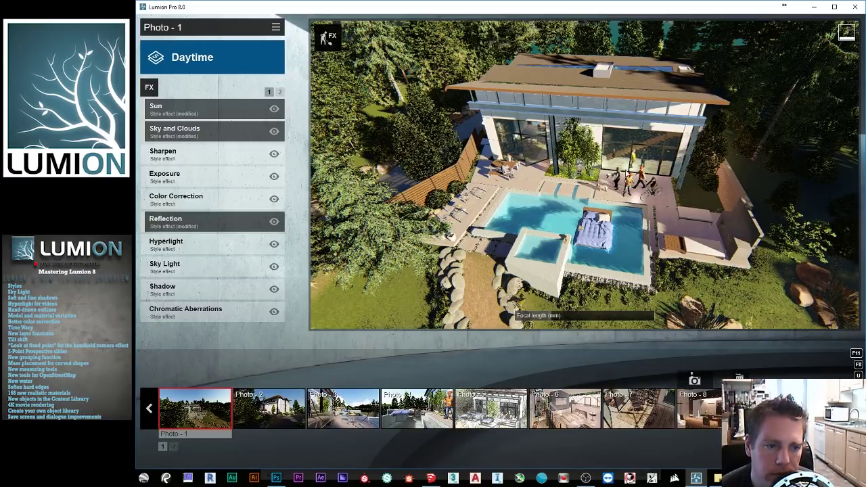
- Switch from Lumion to File Explorer and open the client's home folder inside the Mabry projects folder
key("w")
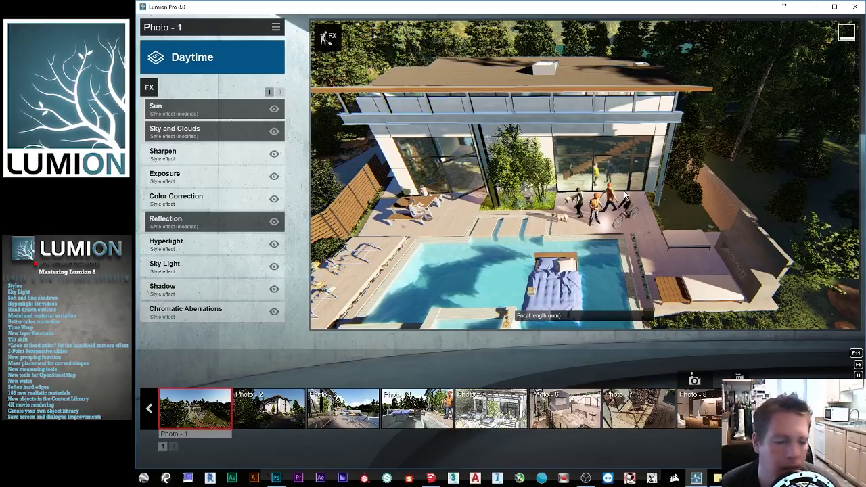
mouse_move(122, 478)
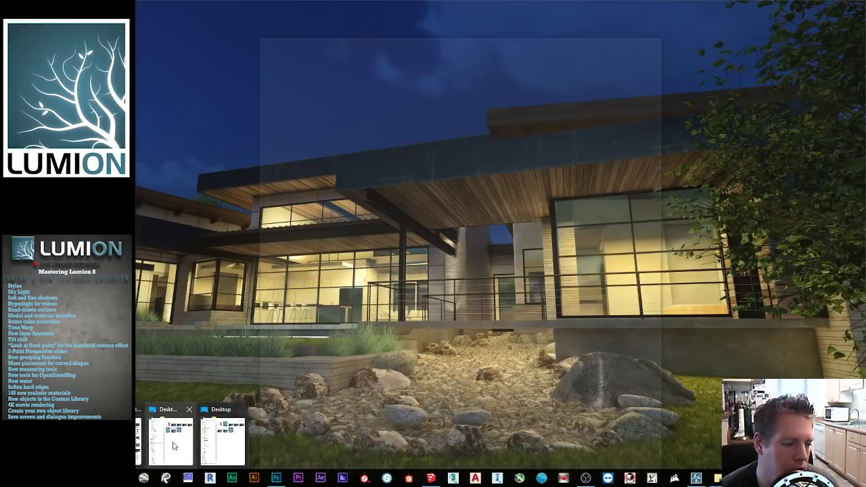
left_click(173, 444)
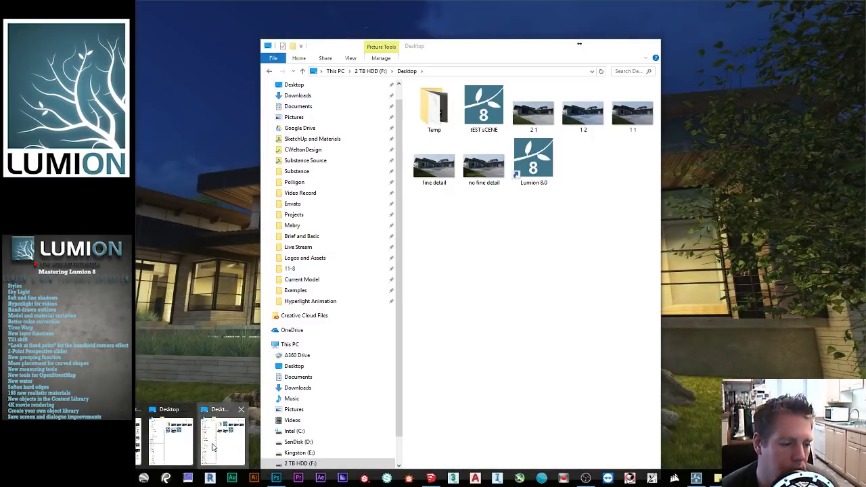
left_click(213, 446)
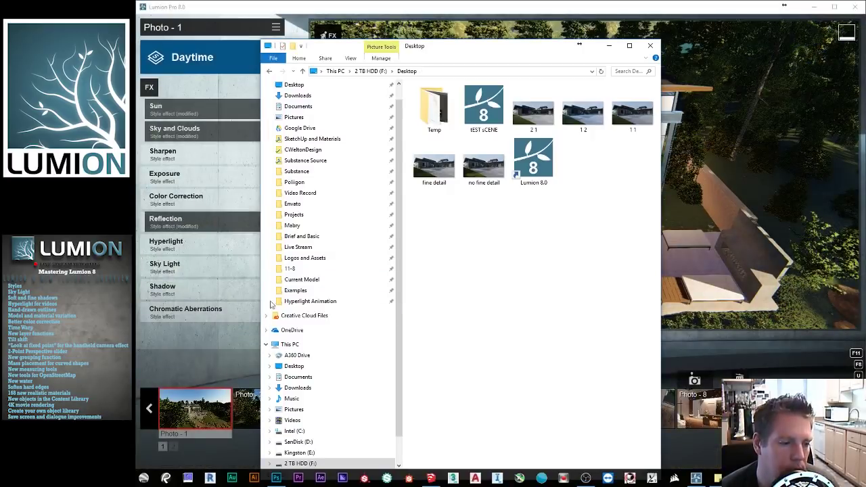
left_click(323, 226)
double_click(475, 142)
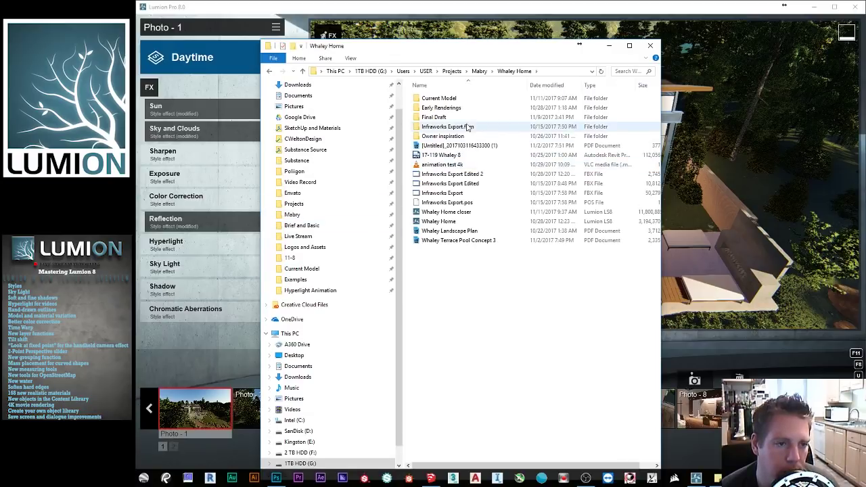
- Open the JPEG folder within Final Draft, Final Renderings Raw, and view the Photo - 11 rendering in a maximized viewer
double_click(470, 120)
left_click(473, 165)
double_click(473, 166)
double_click(429, 110)
double_click(439, 114)
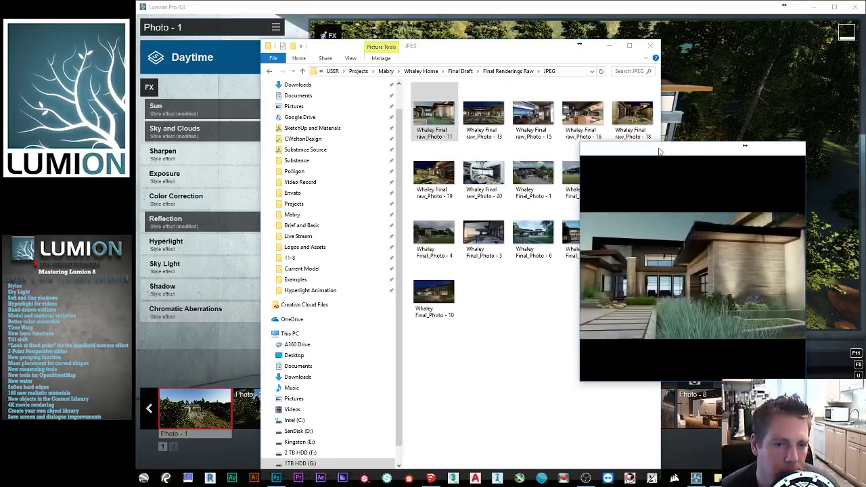
double_click(658, 138)
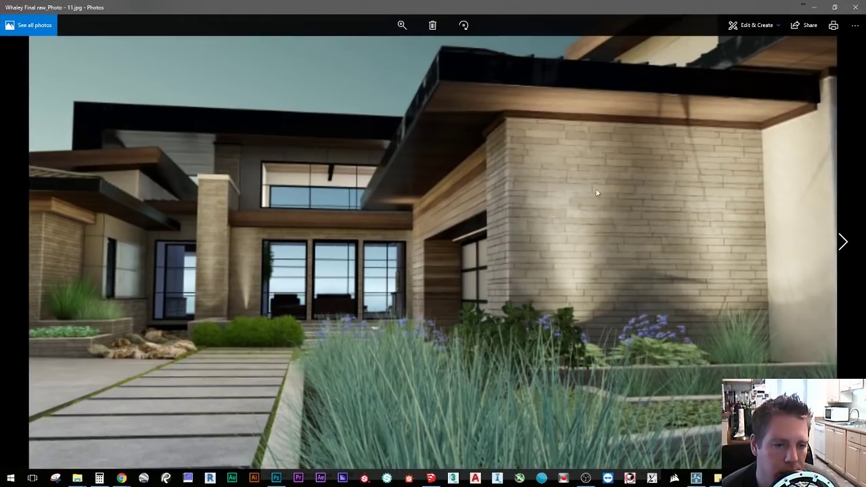
- Browse the remaining raw renderings, from the living room and patio to the night courtyard views, up to Final_Photo - 1
left_click(834, 247)
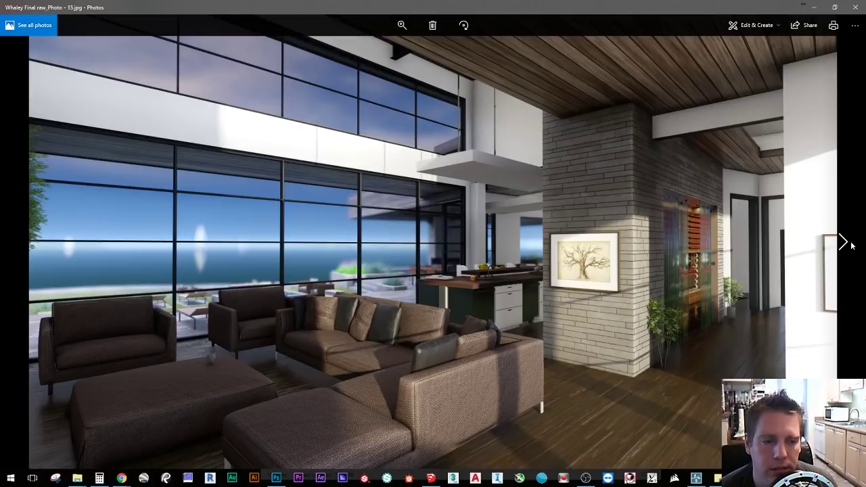
left_click(851, 245)
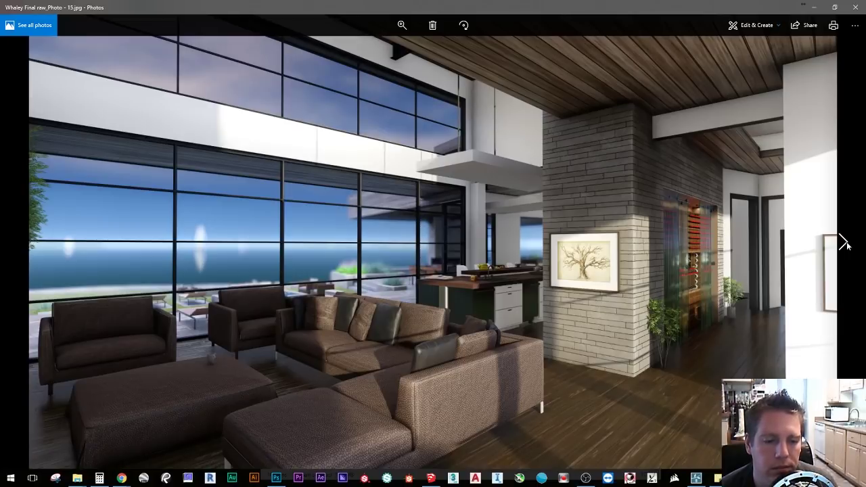
left_click(845, 244)
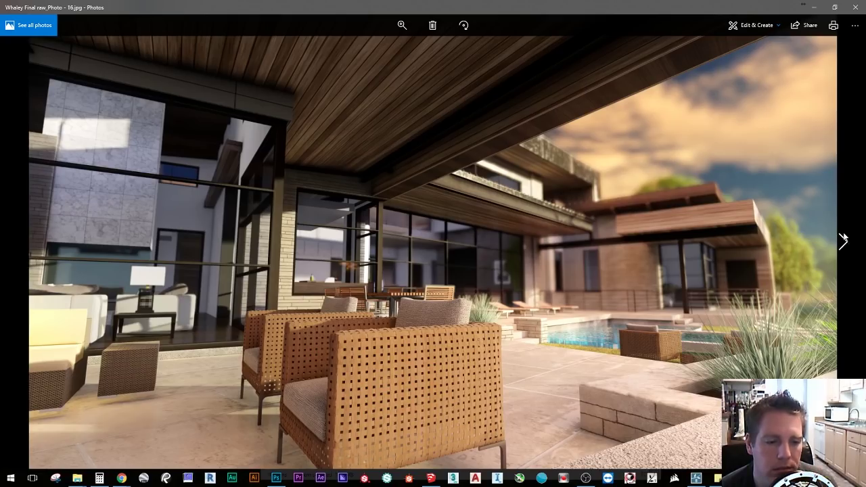
left_click(843, 240)
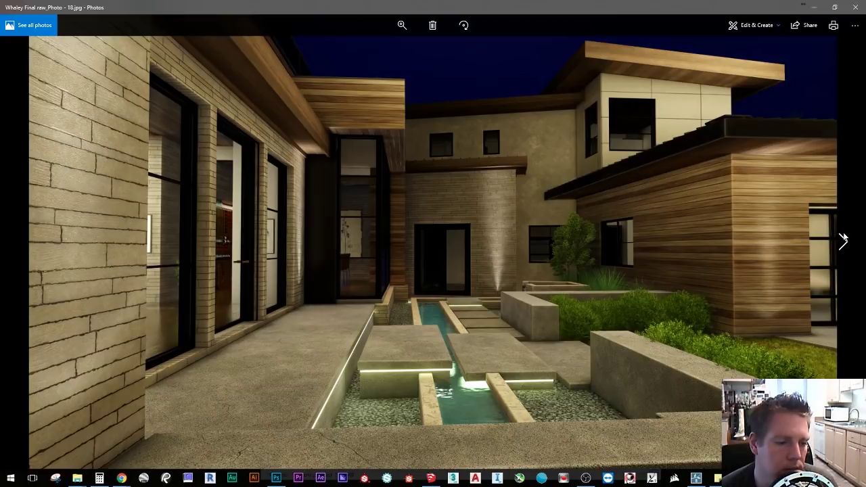
left_click(842, 239)
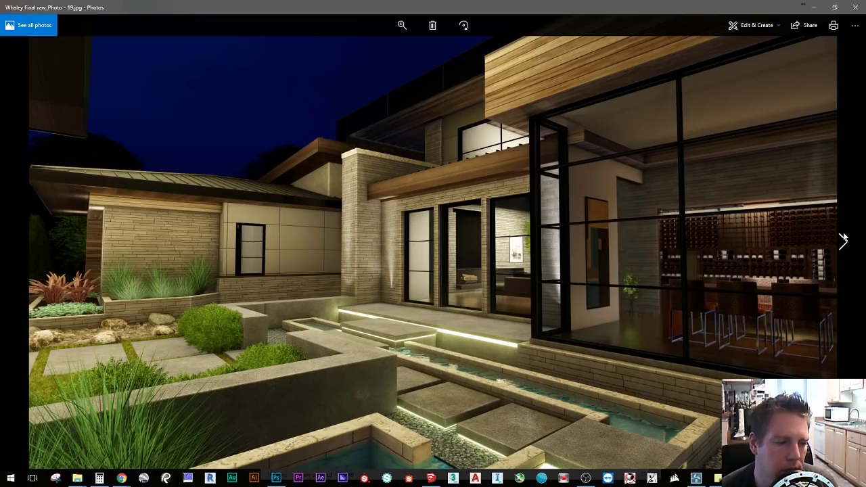
left_click(843, 239)
left_click(843, 239)
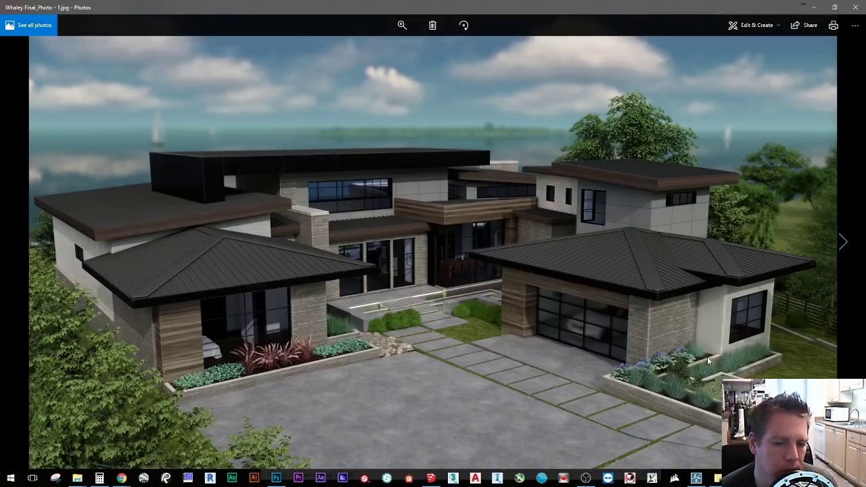
- Examine the Final_Photo - 2 rendering, including a close-up of the lawn and rocks
left_click(839, 242)
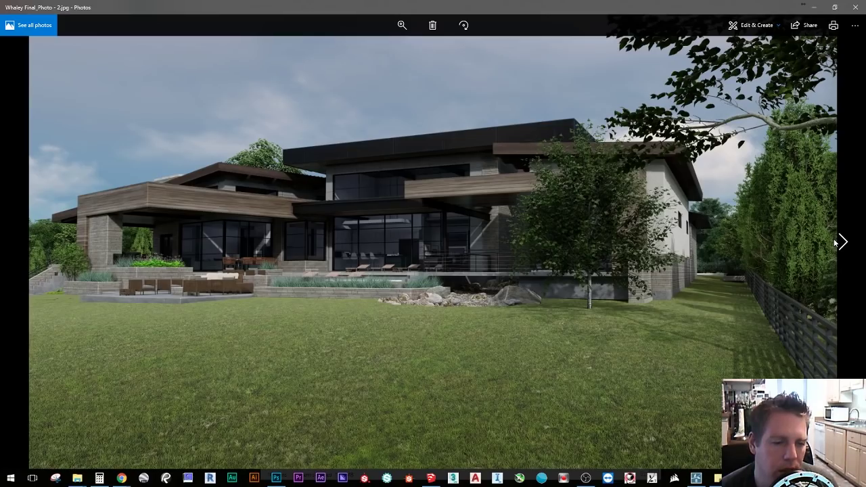
scroll(519, 411, "up", 5)
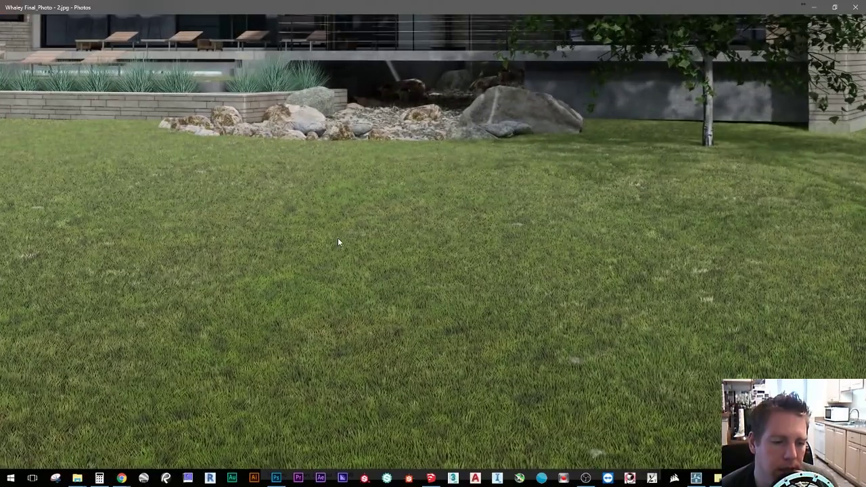
scroll(336, 233, "down", 5)
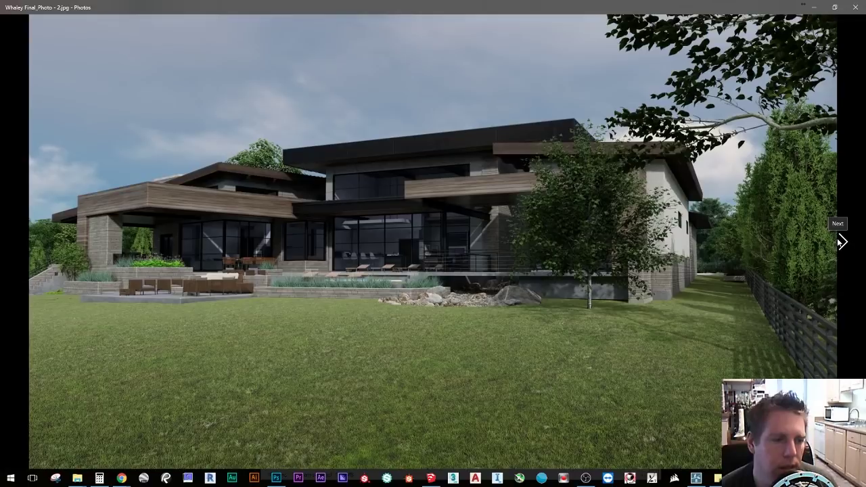
left_click(843, 242)
left_click(23, 242)
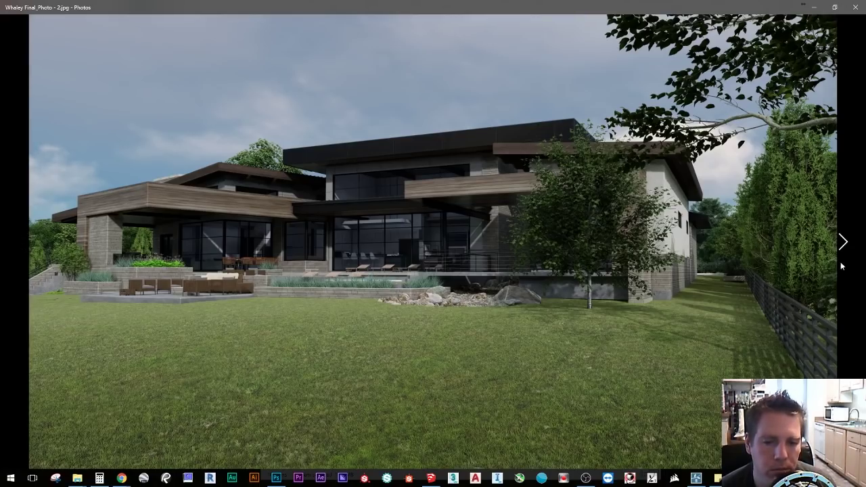
- View the Final_Photo - 3 through Final_Photo - 6 renderings one after another
left_click(845, 250)
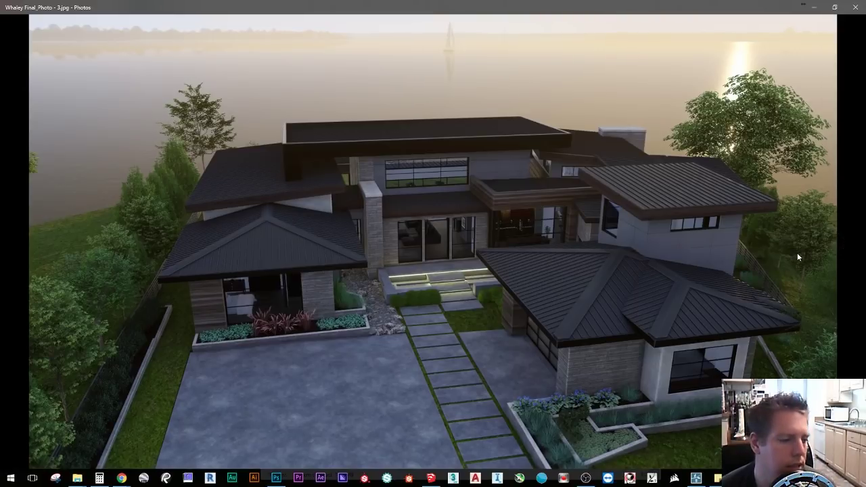
left_click(842, 242)
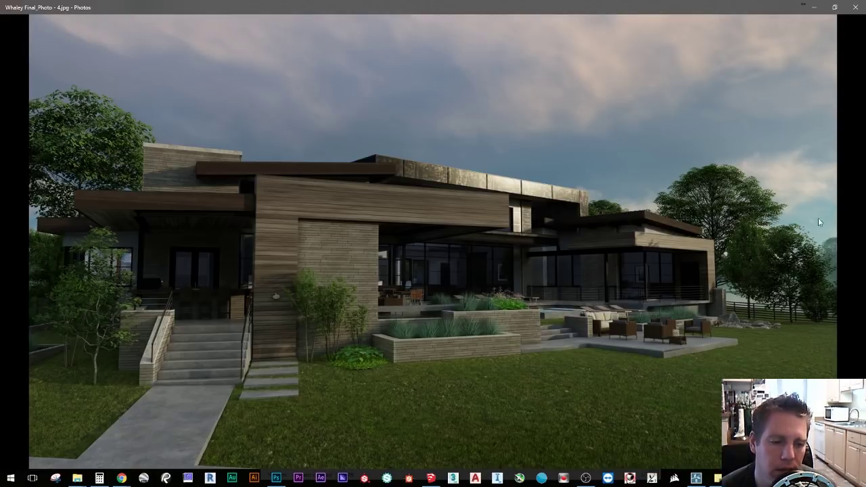
left_click(841, 241)
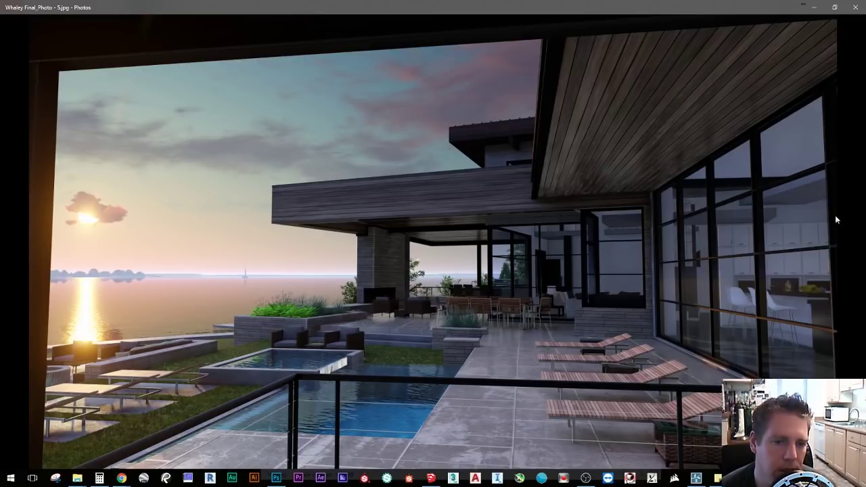
left_click(839, 255)
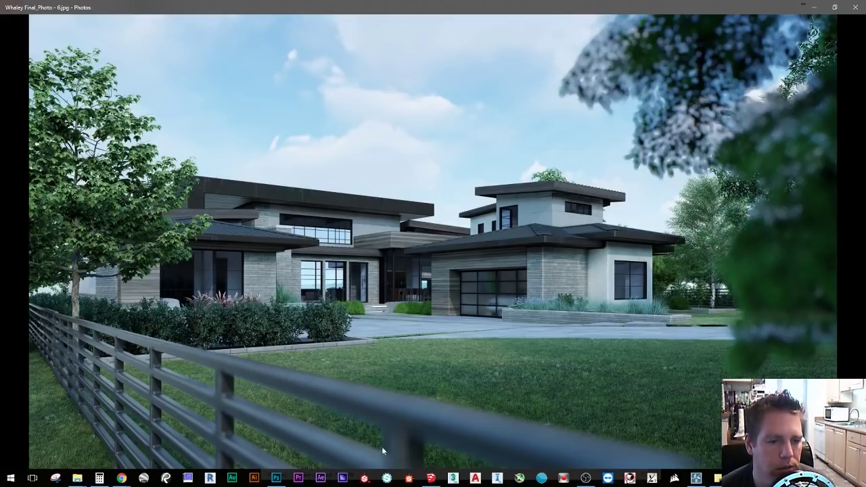
- Close the image viewer, return to the Lumion photo scene and switch to the YouTube live chat window
left_click(854, 7)
left_click(769, 113)
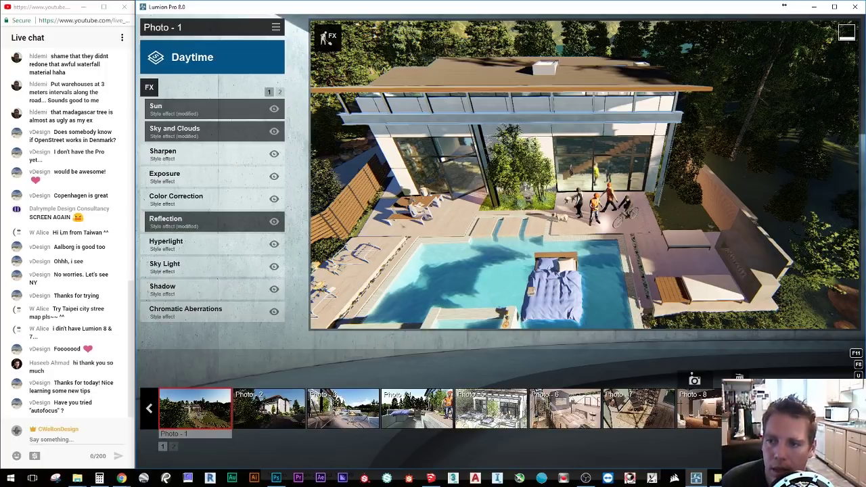
key("alt+Tab")
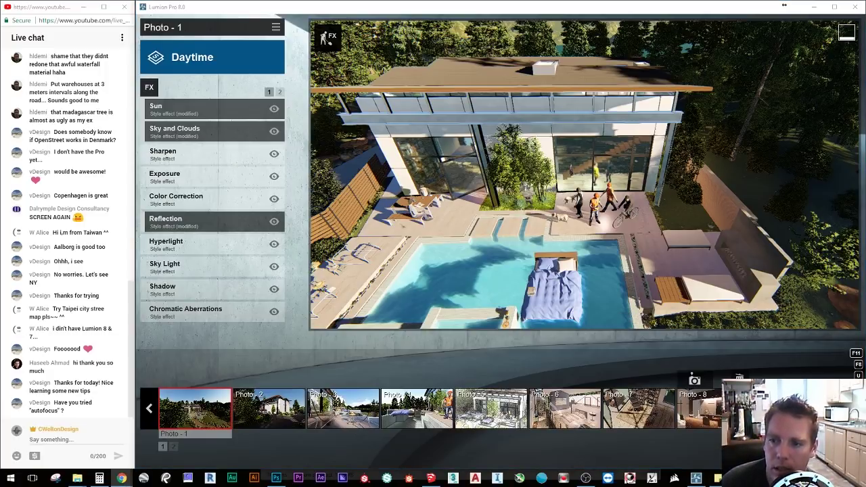